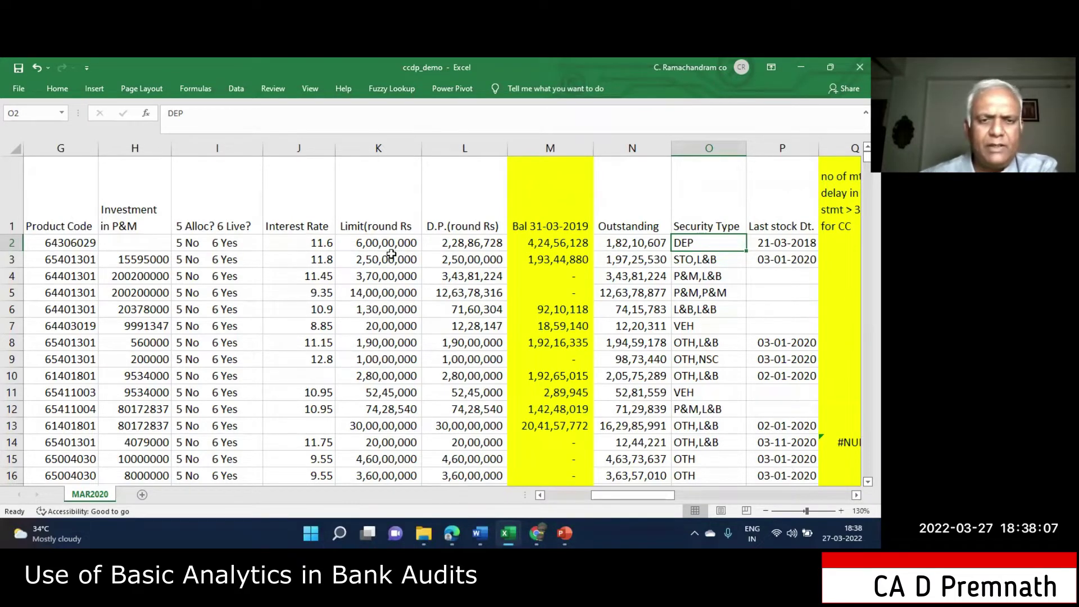
Select the Limit through Security Type columns, K to O, on the MAR2020 sheet
left_click_drag(390, 261, 390, 310)
left_click_drag(384, 150, 709, 150)
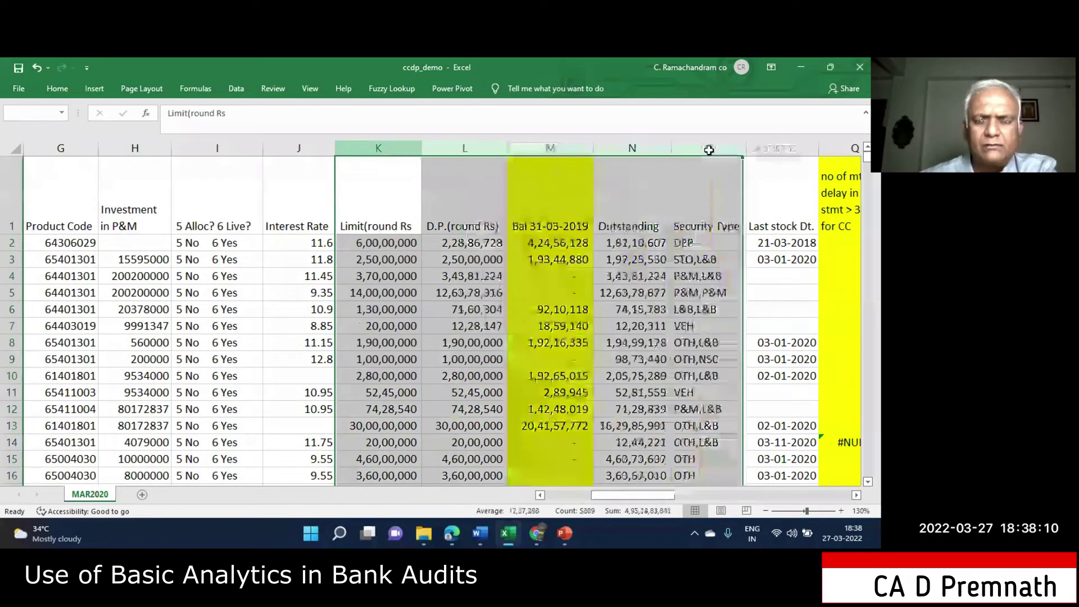
left_click(643, 298)
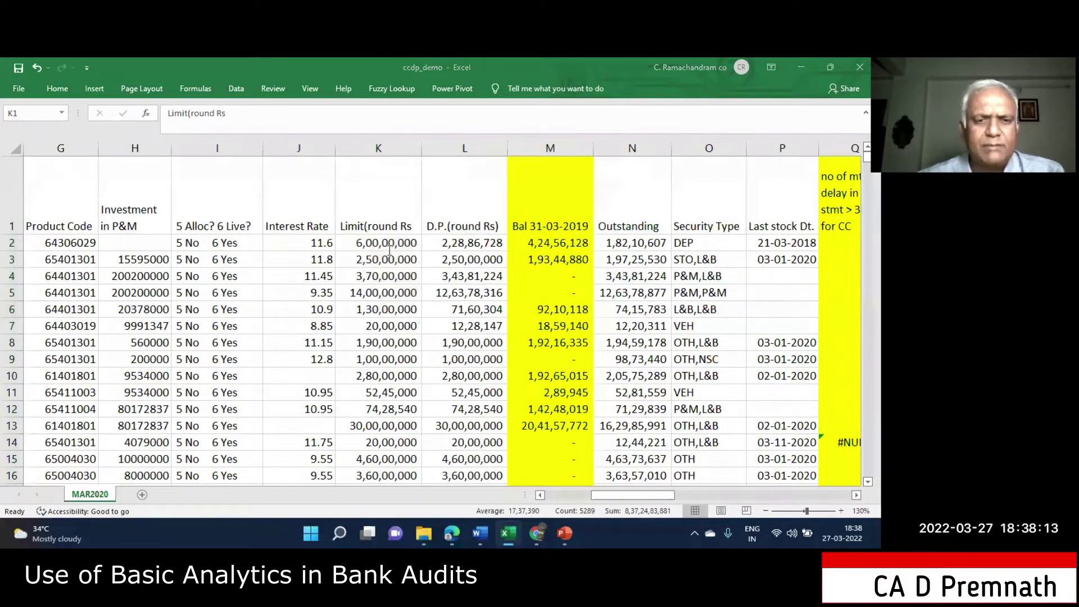
key("alt+Tab")
key("alt+Tab")
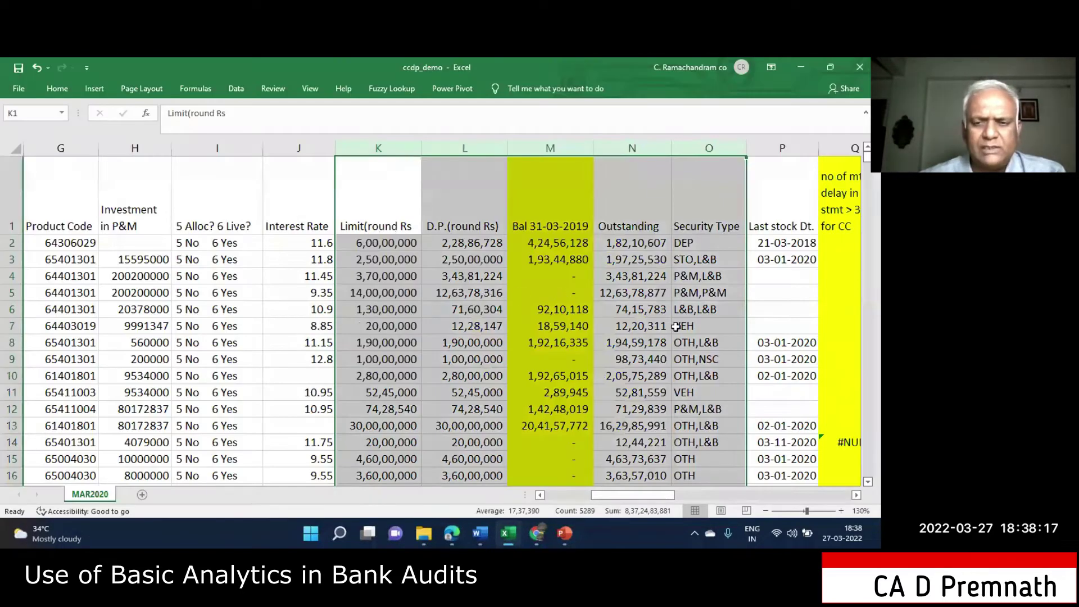
Examine the Security Type column down the MAR2020 sheet for blank entries, marking the blank cells O85 to O92
scroll(675, 331, "down", 8)
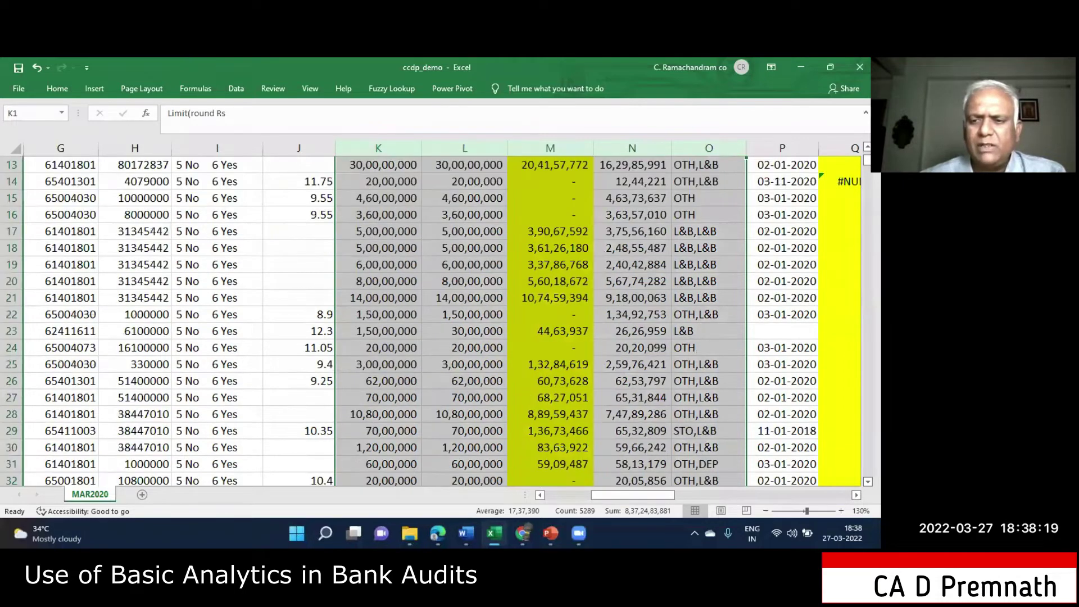
scroll(689, 210, "down", 19)
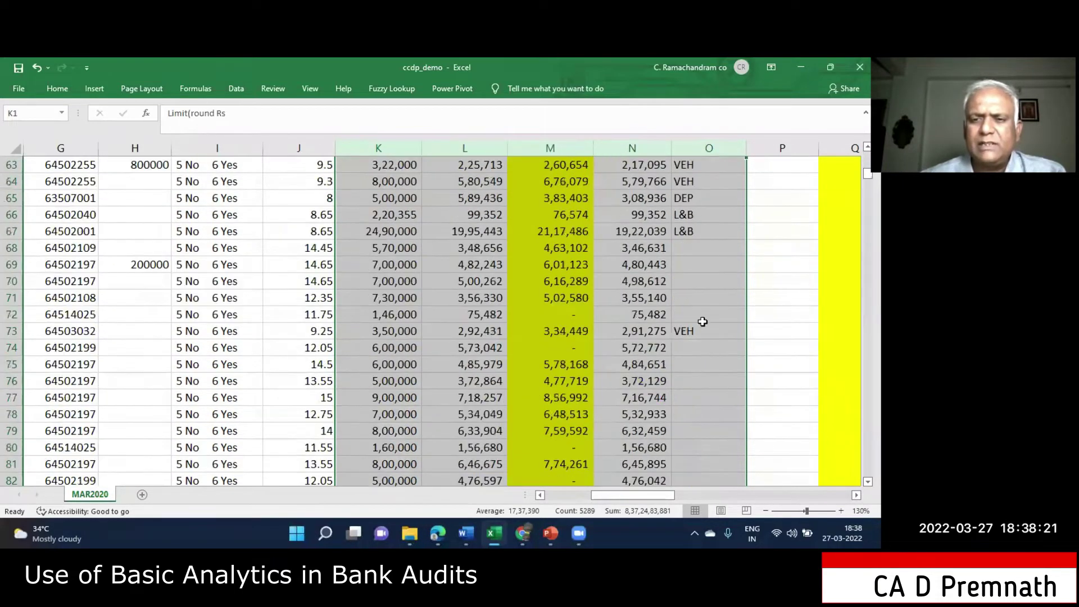
left_click_drag(689, 211, 693, 335)
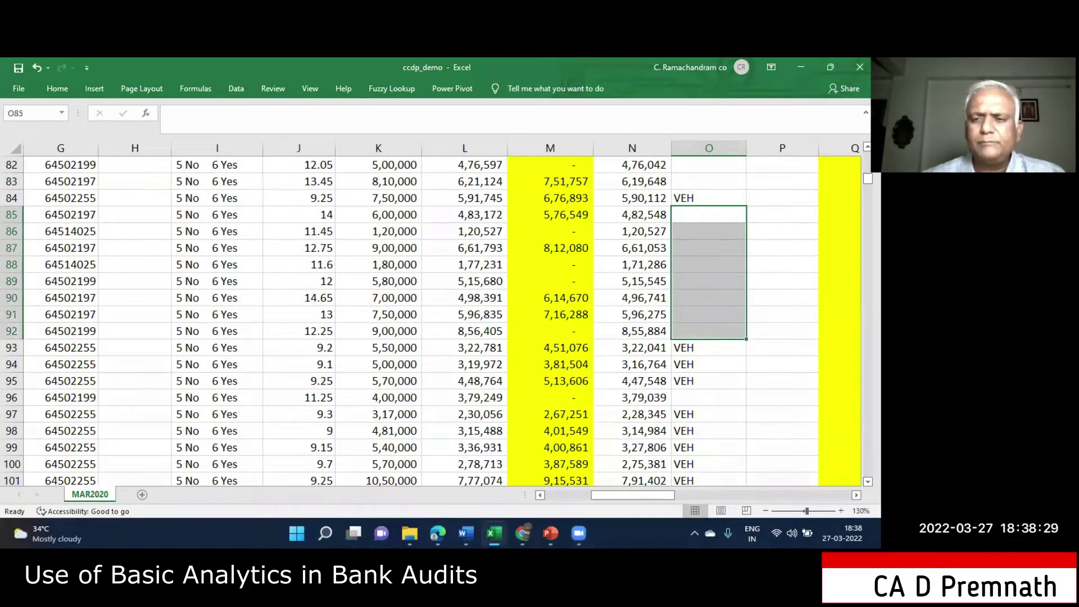
scroll(436, 320, "down", 20)
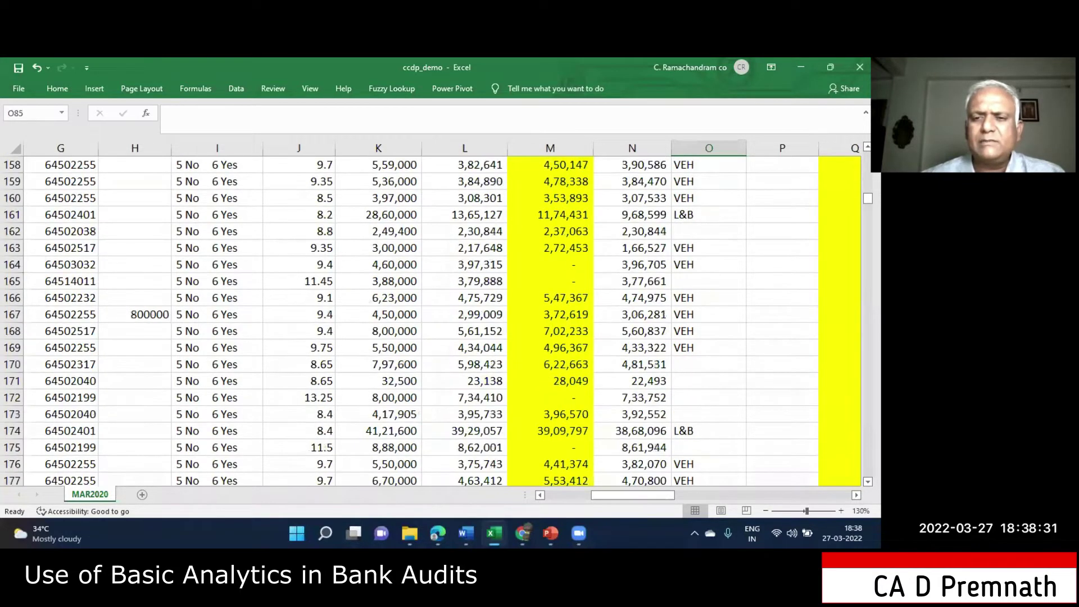
scroll(437, 320, "down", 13)
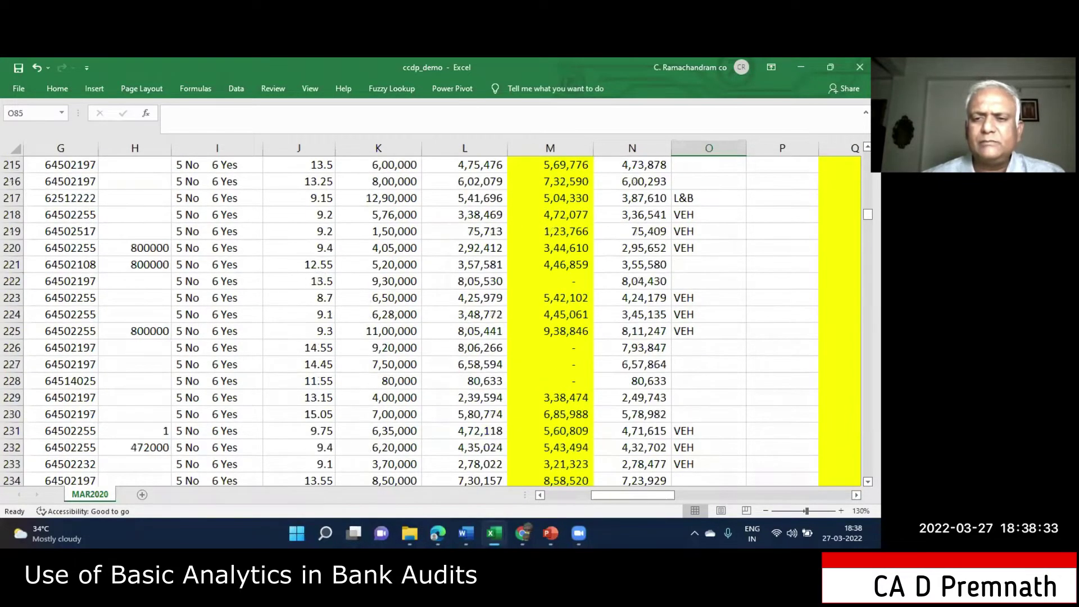
scroll(436, 320, "down", 6)
scroll(436, 321, "down", 20)
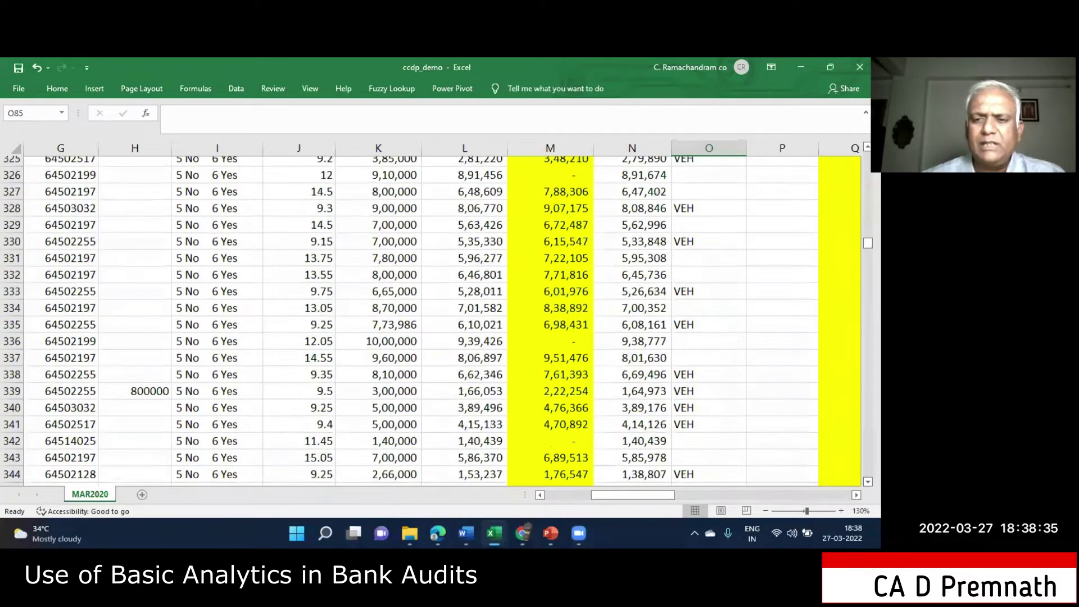
scroll(437, 321, "down", 20)
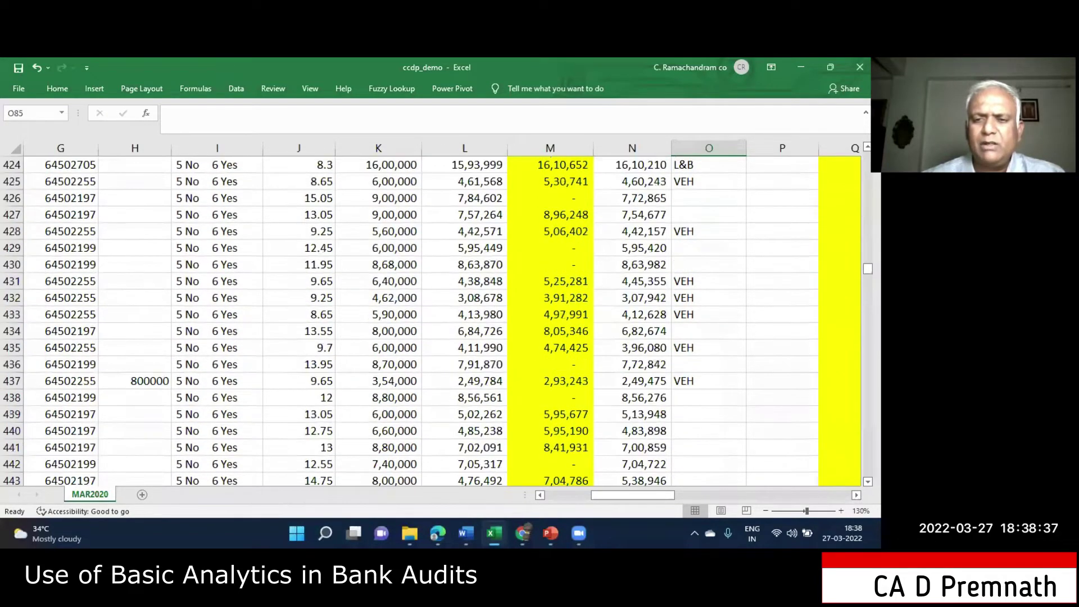
scroll(771, 235, "down", 14)
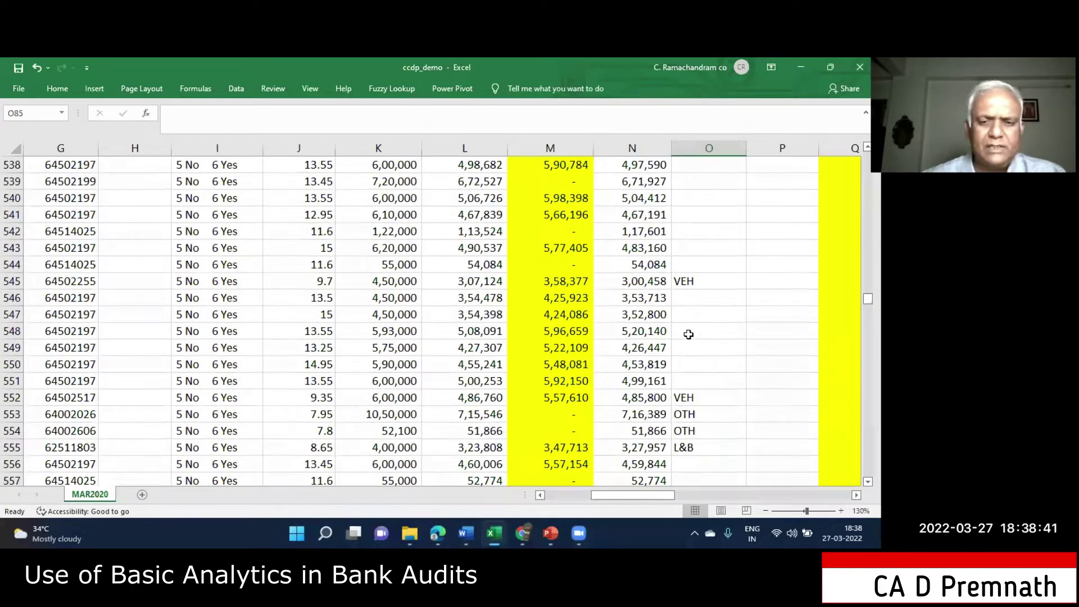
Switch to the PowerPoint slide show and go back to the Bank IS Audit Experience slide
mouse_move(550, 531)
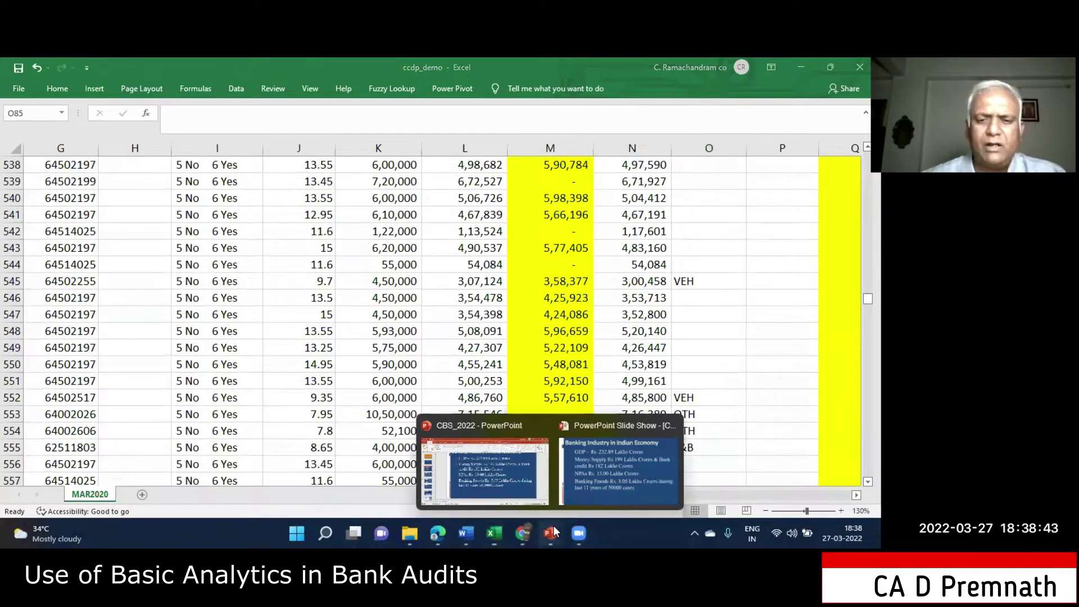
left_click(584, 471)
key("Right")
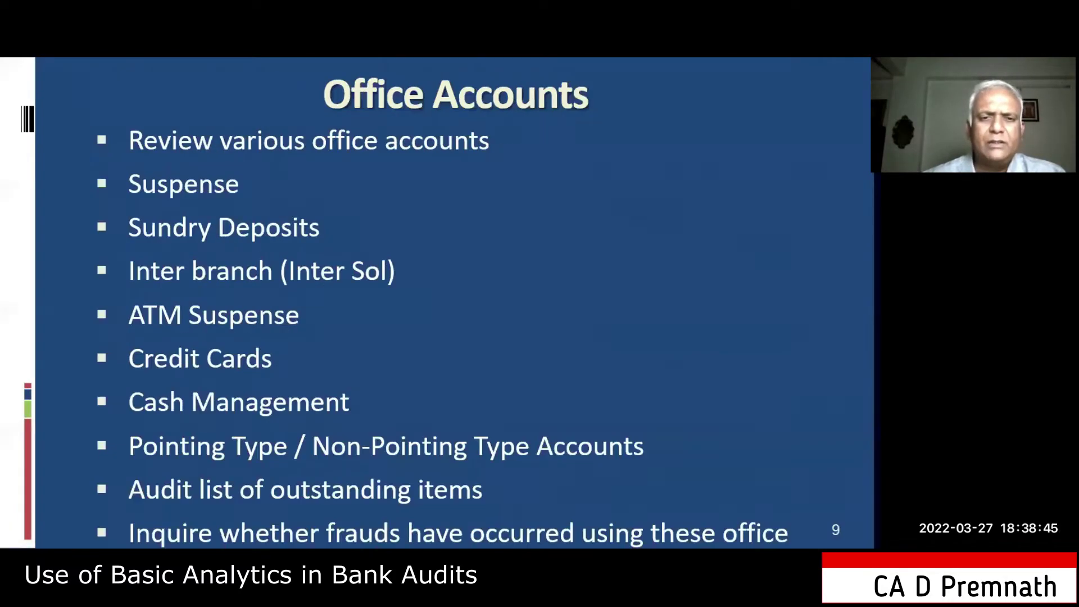
key("Right")
key("Right")
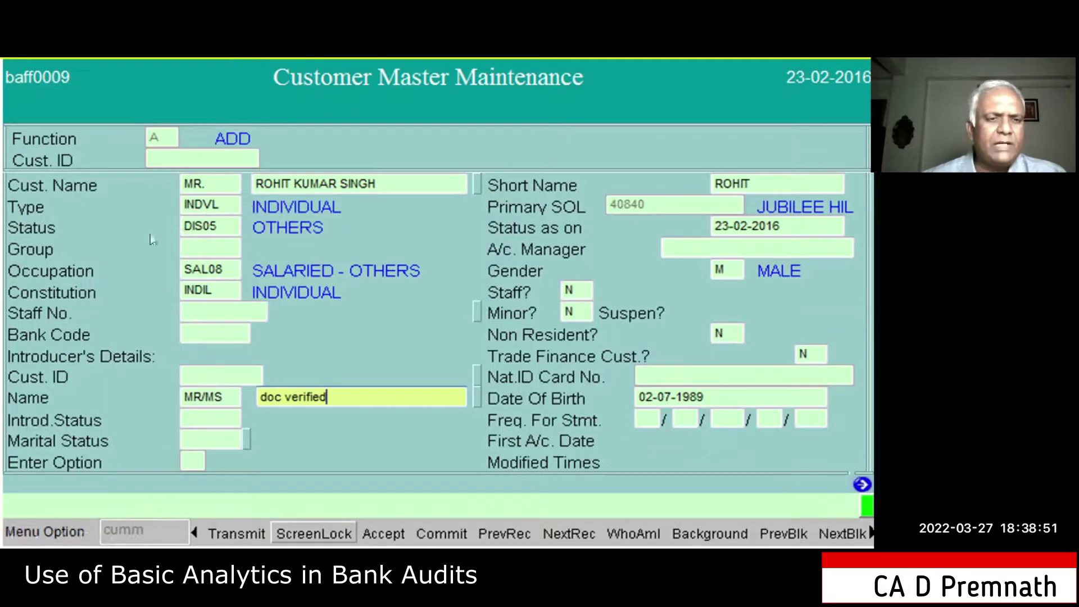
key("Left")
key("Left")
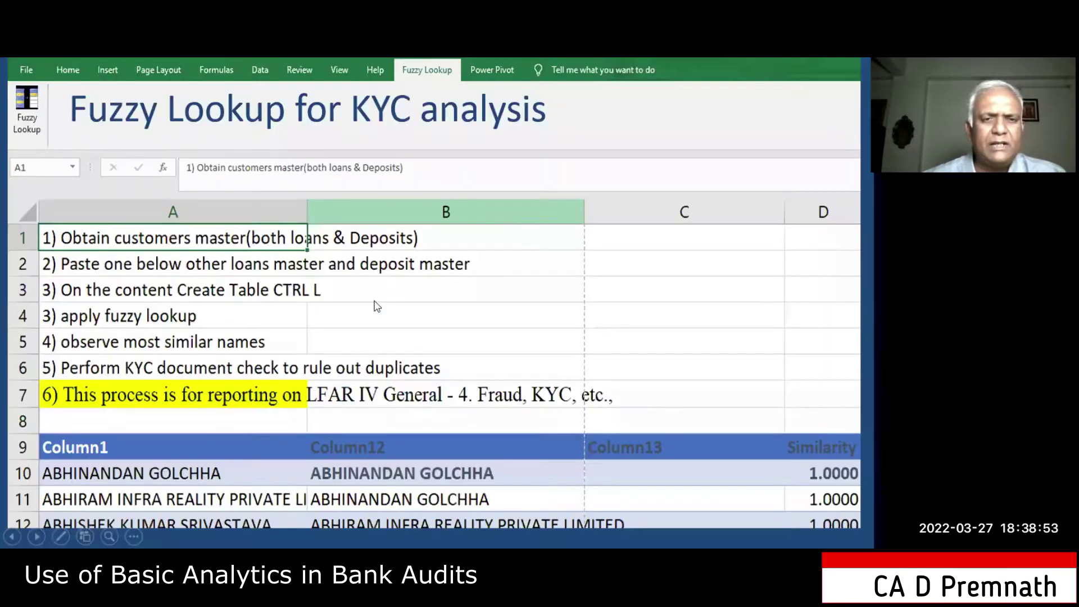
key("Left")
key("Left")
key("Left")
key("Left")
key("Left")
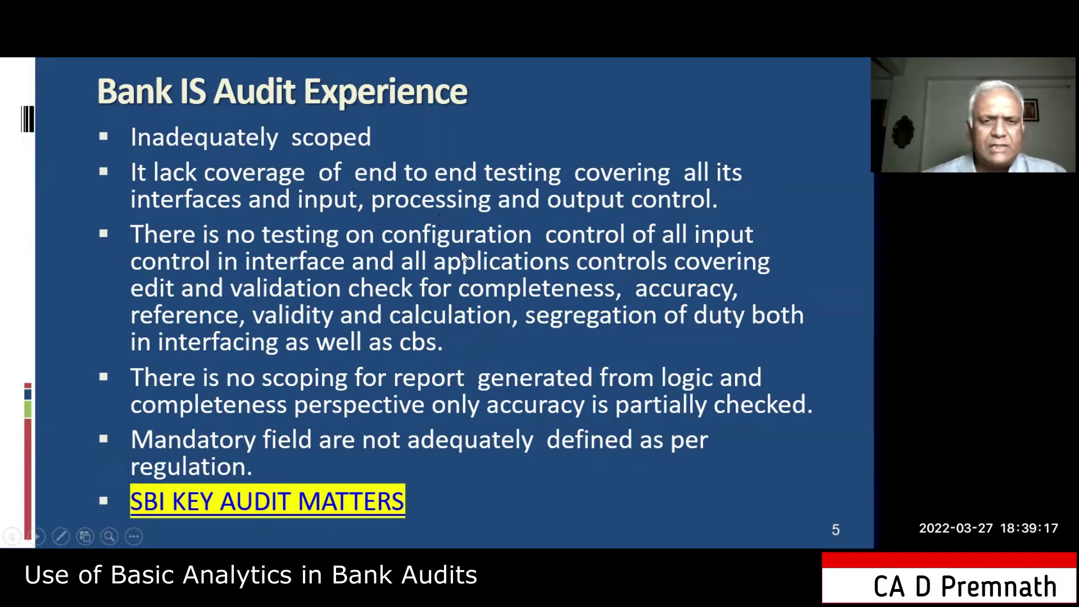
Return to the Excel loan sheet, check further rows of the Security Type column for blanks, and go back to the header row
key("alt+Tab")
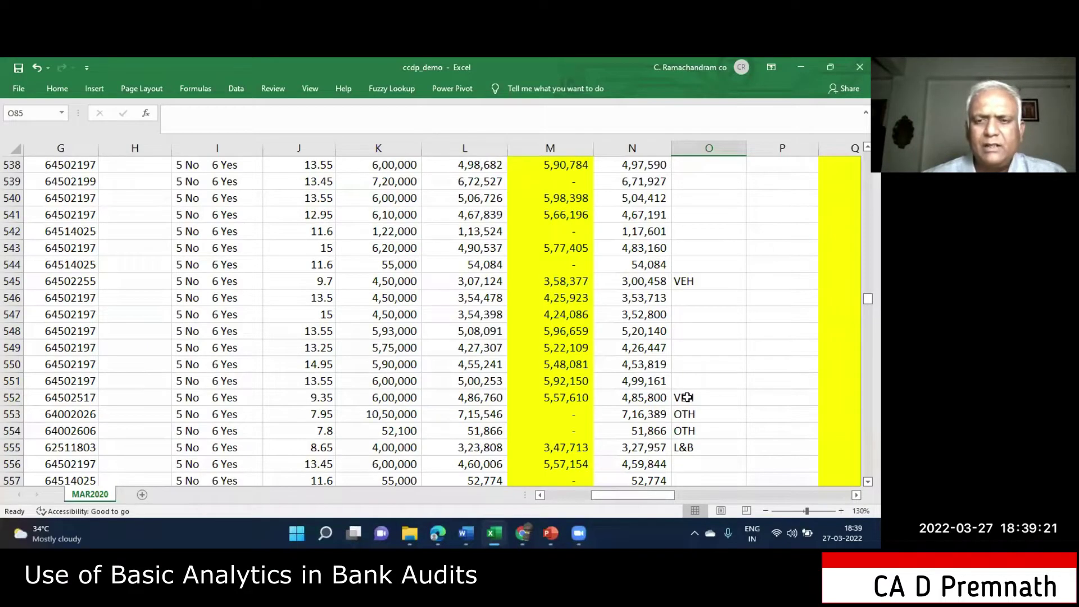
scroll(686, 397, "up", 3)
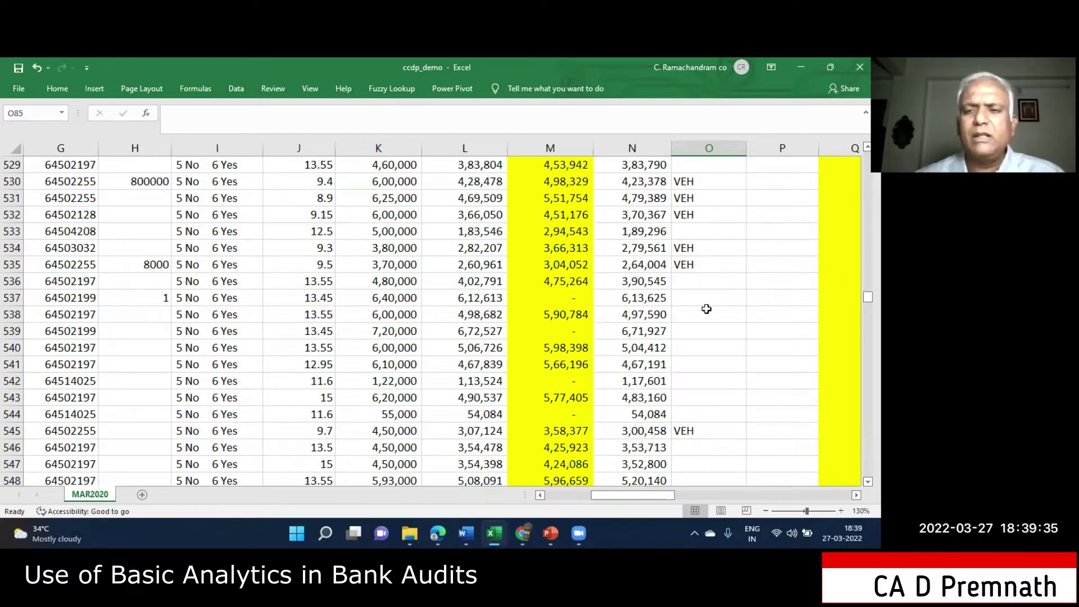
scroll(706, 308, "down", 10)
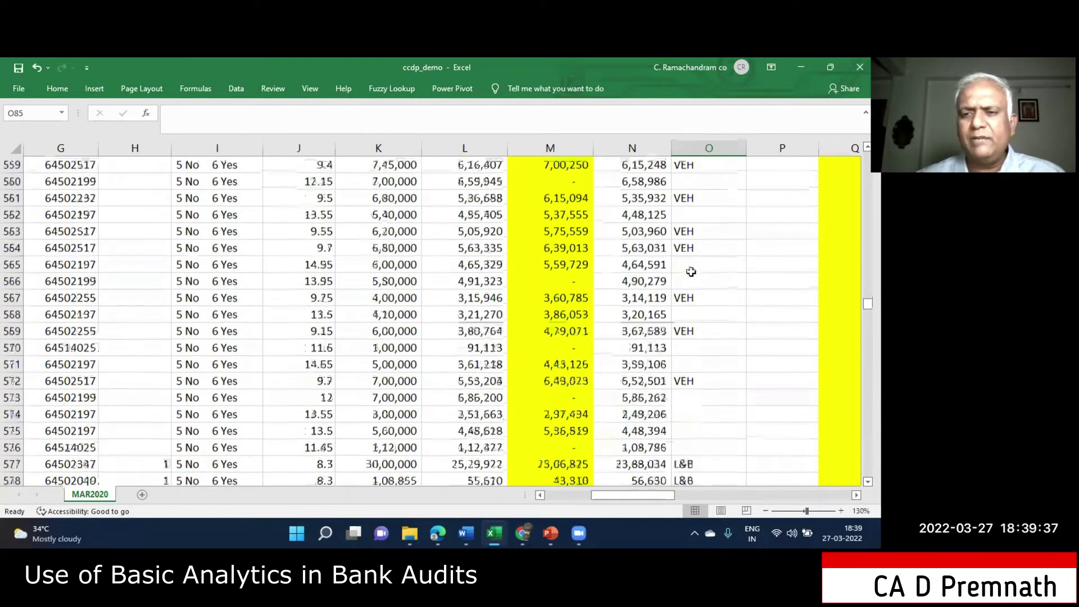
scroll(691, 271, "down", 5)
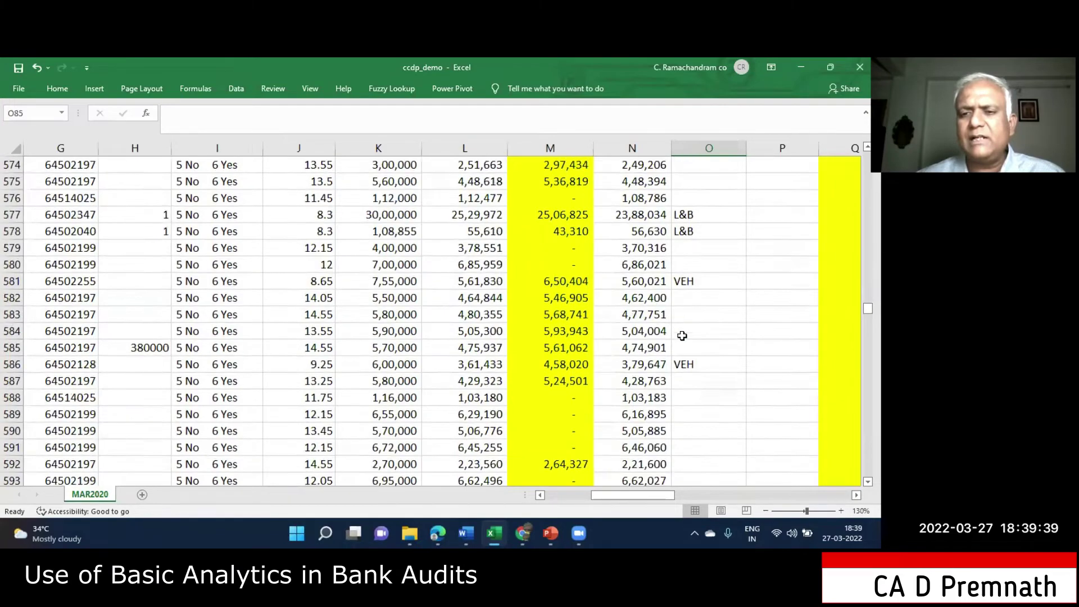
scroll(686, 315, "down", 8)
scroll(691, 295, "down", 12)
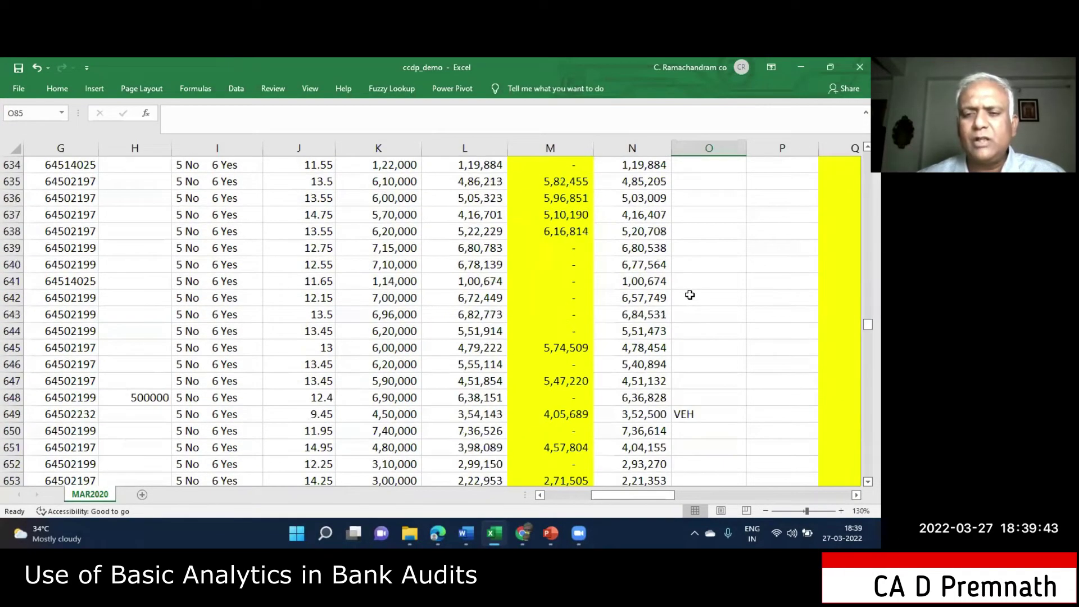
scroll(691, 294, "down", 3)
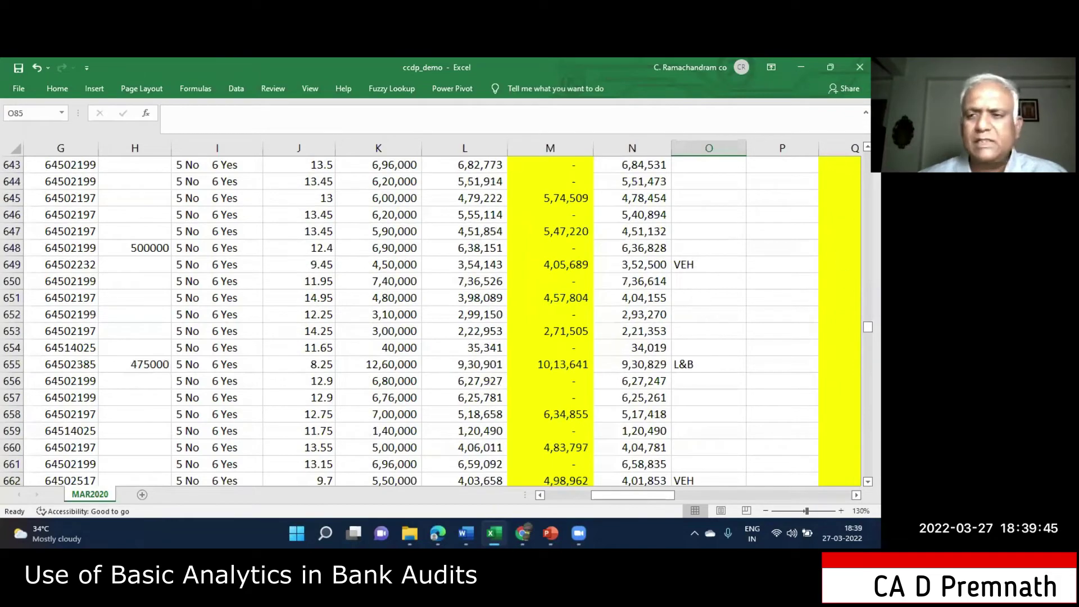
scroll(629, 261, "up", 20)
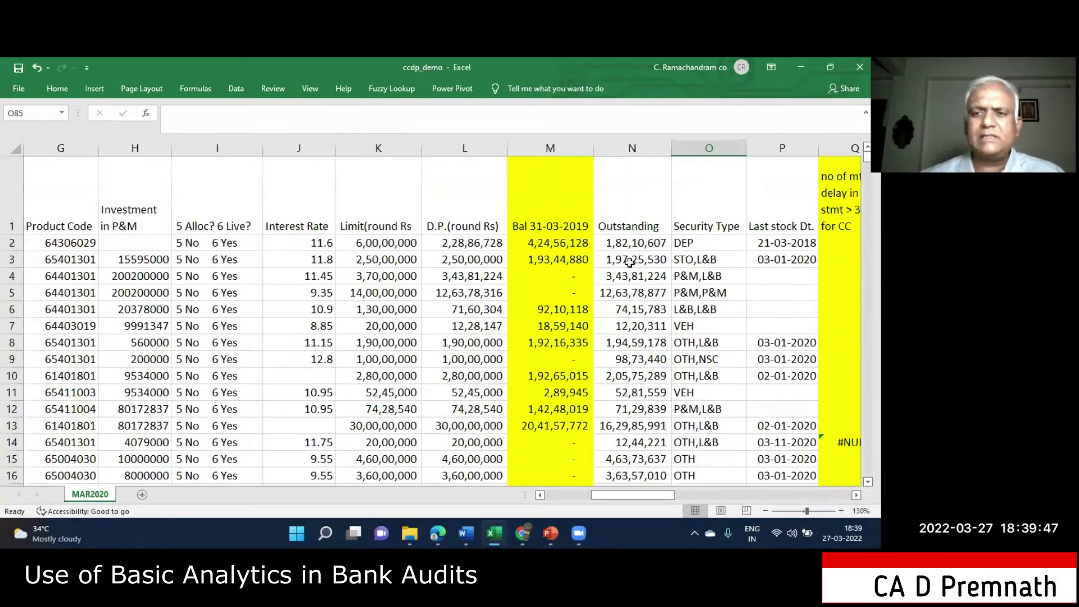
Switch to the SBI AR 2021 PDF in Edge and view the professional judgment and skepticism passage on page 211
key("alt+Tab")
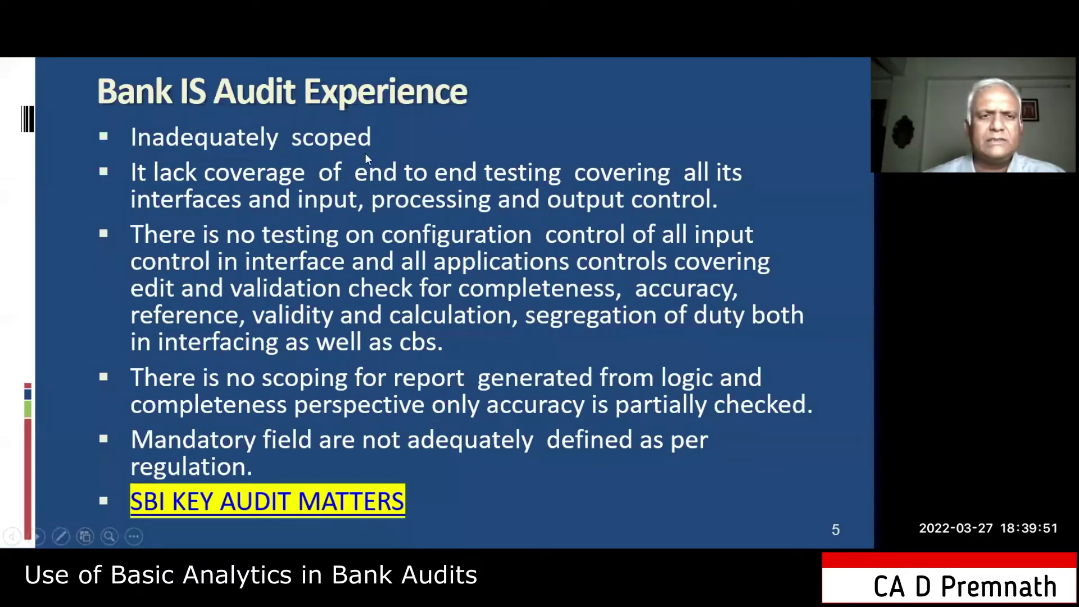
key("alt+Tab")
left_click(408, 153)
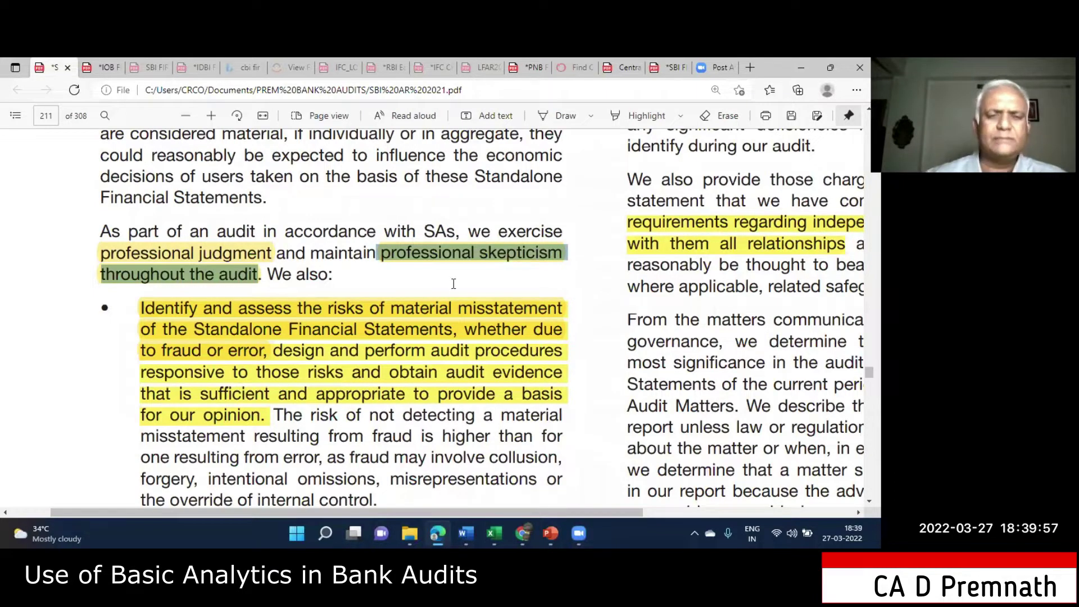
scroll(454, 284, "down", 1)
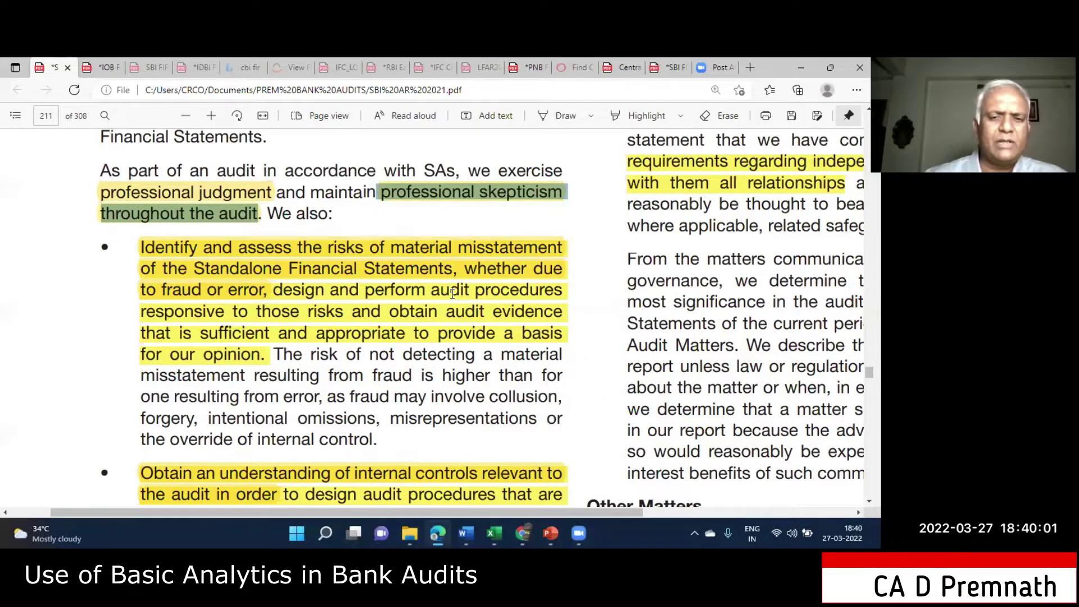
Select the line on identifying and assessing risks of material misstatement, then the words "fraud or error", and clear the selection
left_click(136, 245)
left_click_drag(137, 246, 558, 248)
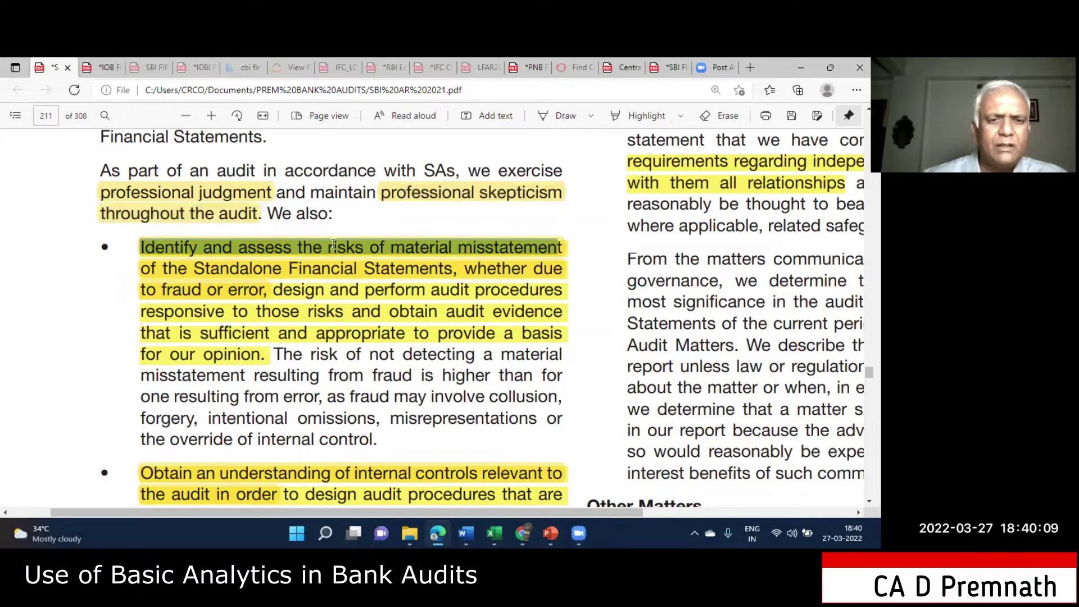
left_click_drag(143, 289, 267, 292)
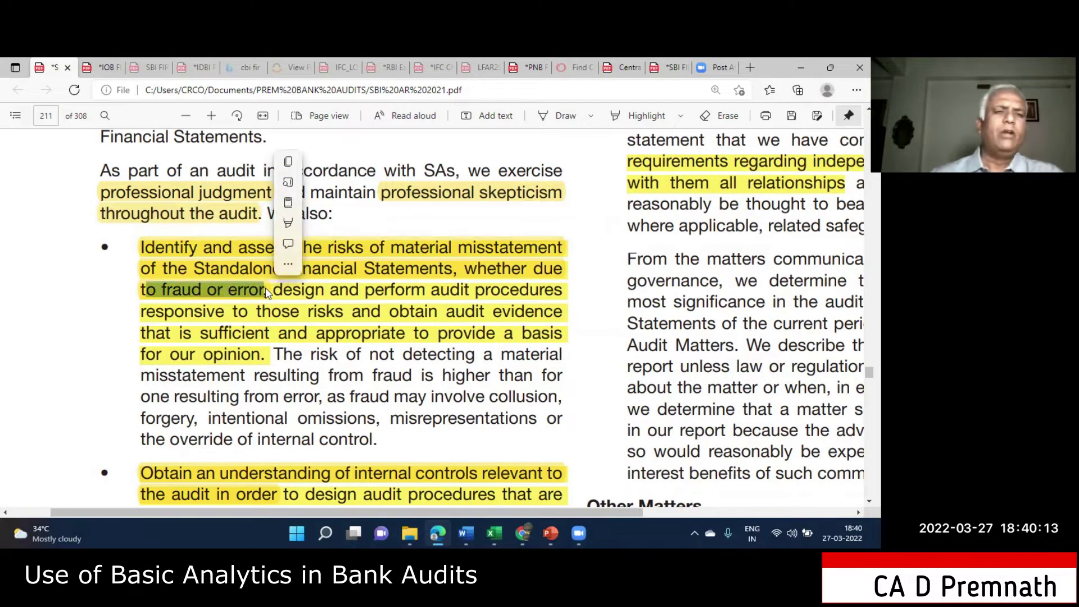
left_click(206, 290)
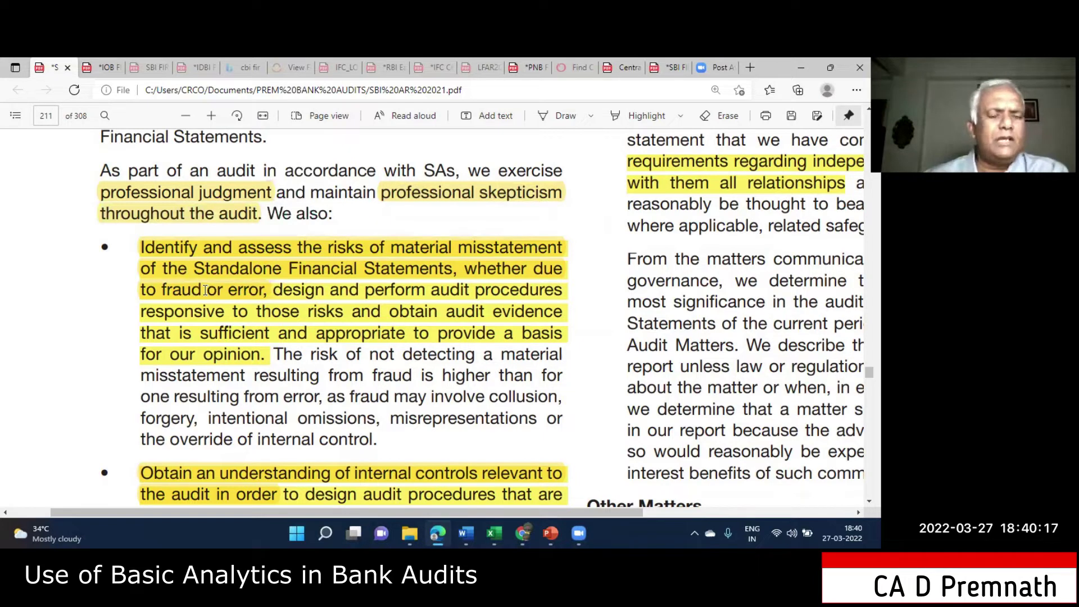
left_click(205, 291)
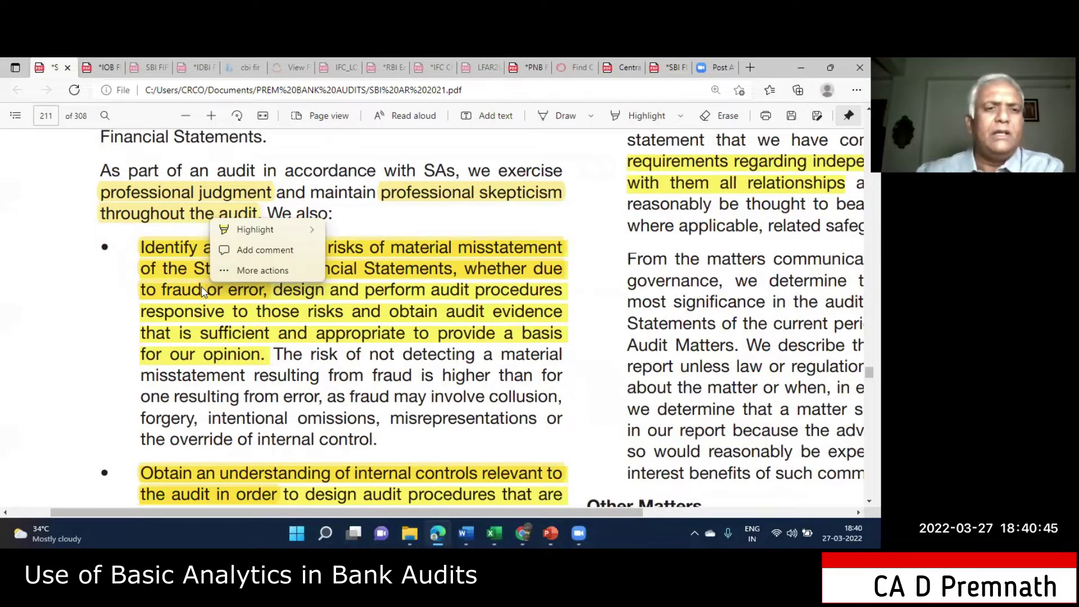
left_click(384, 227)
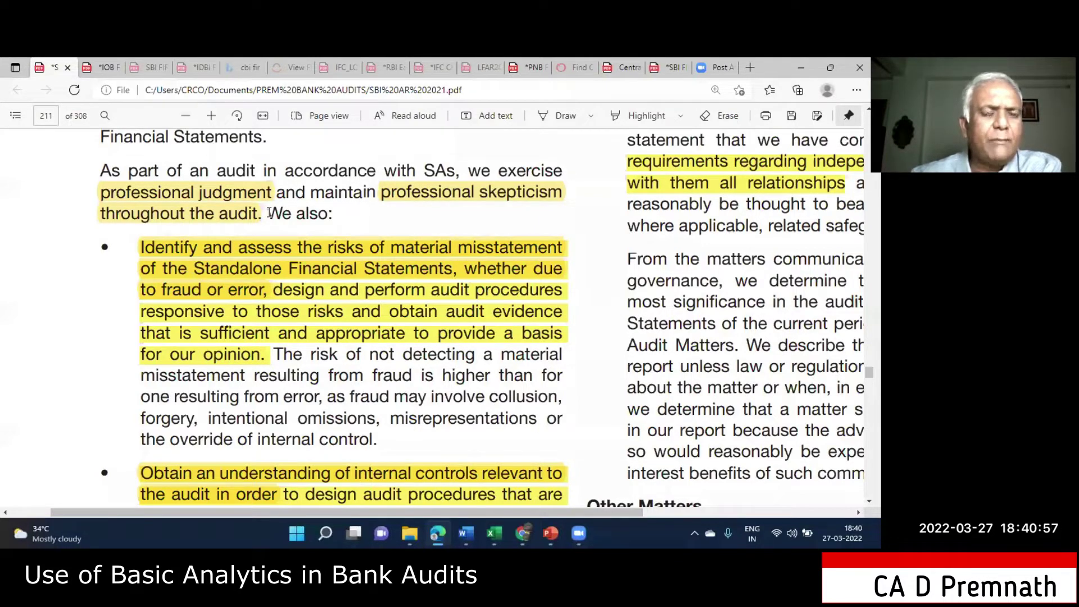
Mark the audit responsibility phrases in turn, from "We also" and "risks of material misstatement" to "sufficient and appropriate" audit evidence
left_click_drag(267, 213, 333, 213)
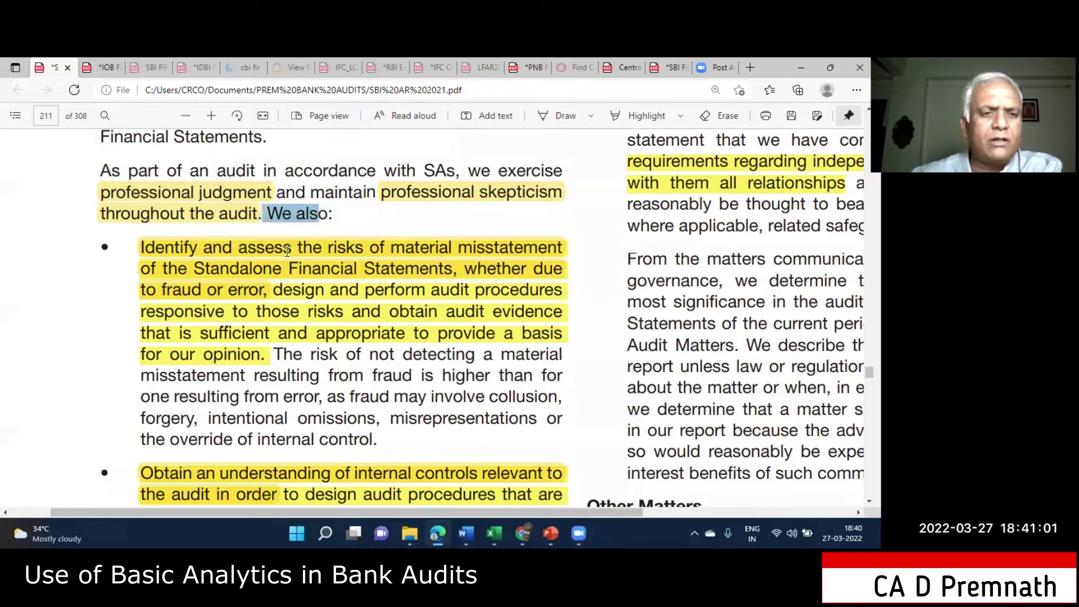
left_click_drag(353, 192, 264, 213)
left_click_drag(140, 247, 405, 248)
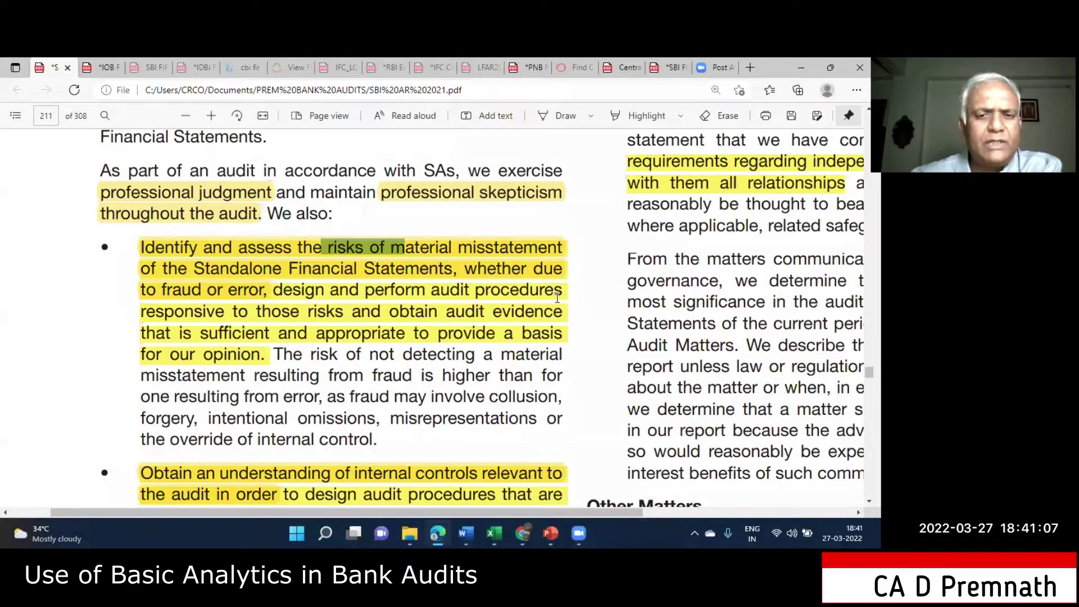
left_click_drag(273, 290, 564, 317)
left_click_drag(275, 355, 399, 336)
left_click(273, 352)
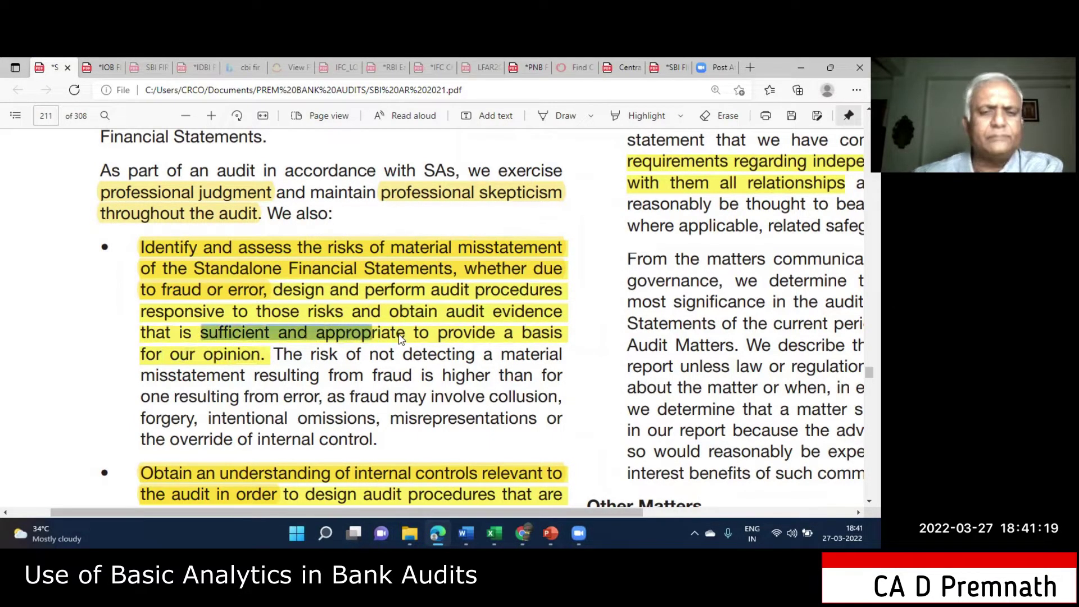
left_click_drag(399, 336, 400, 338)
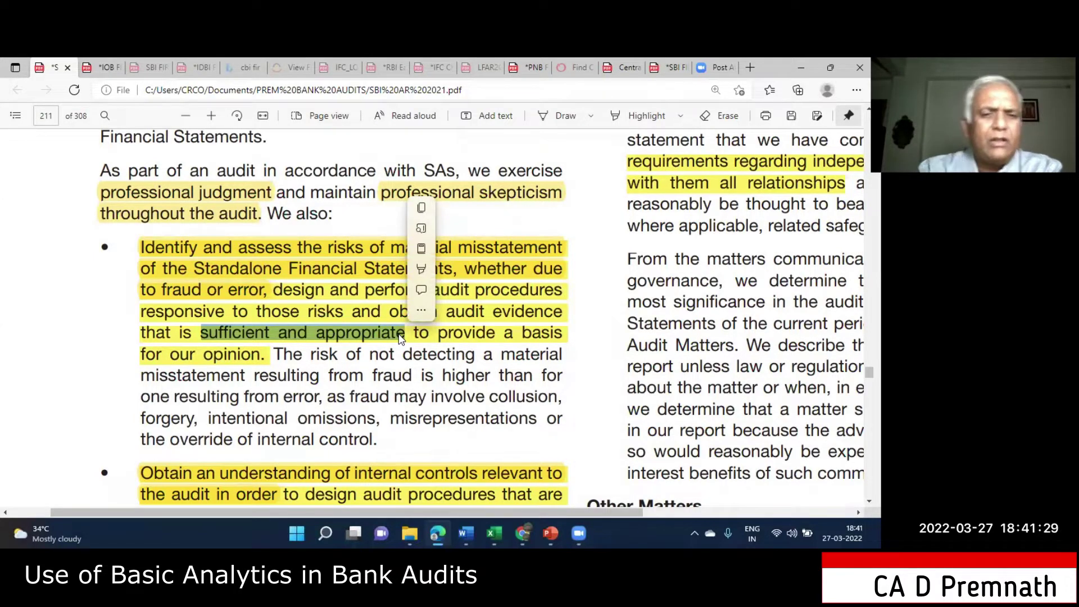
Select the whole highlighted sentence from "Identify and assess" to "for our opinion", clear it, then select only "Identify and assess"
left_click(172, 244)
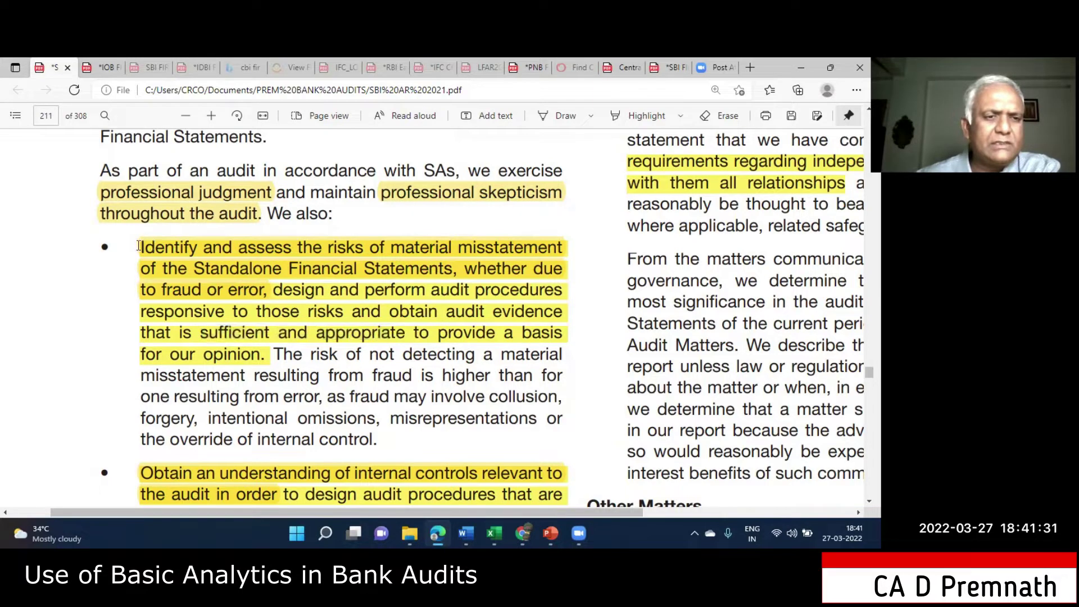
left_click_drag(164, 267, 268, 359)
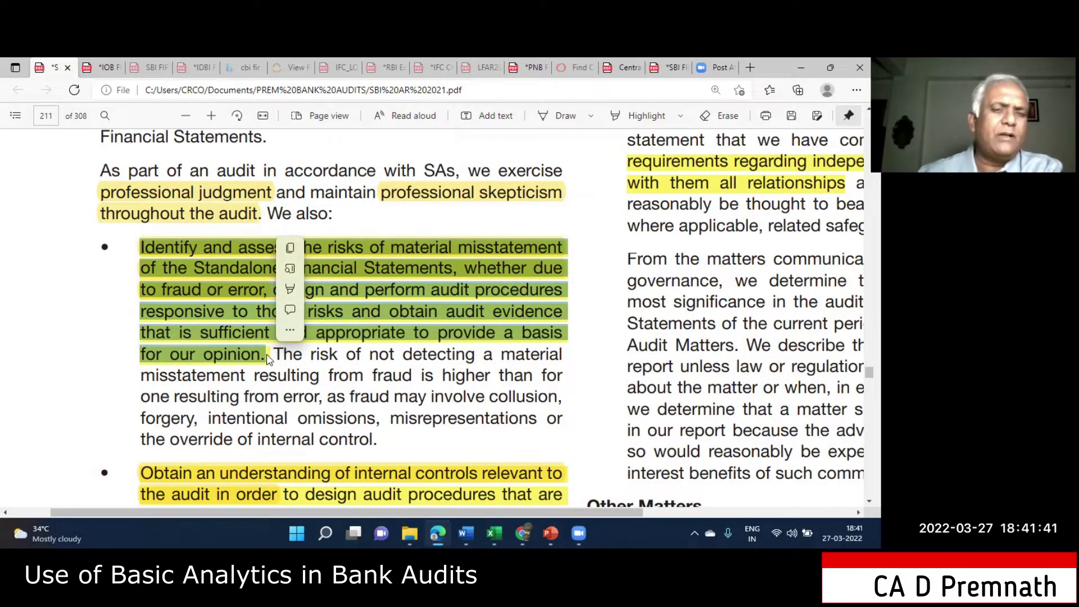
left_click(407, 227)
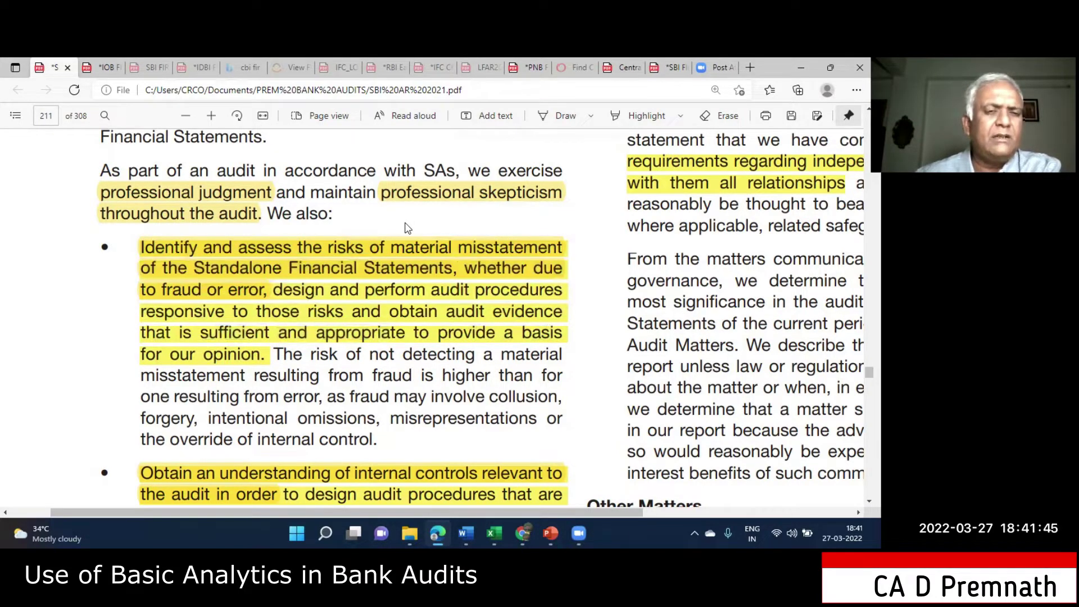
left_click_drag(142, 248, 296, 252)
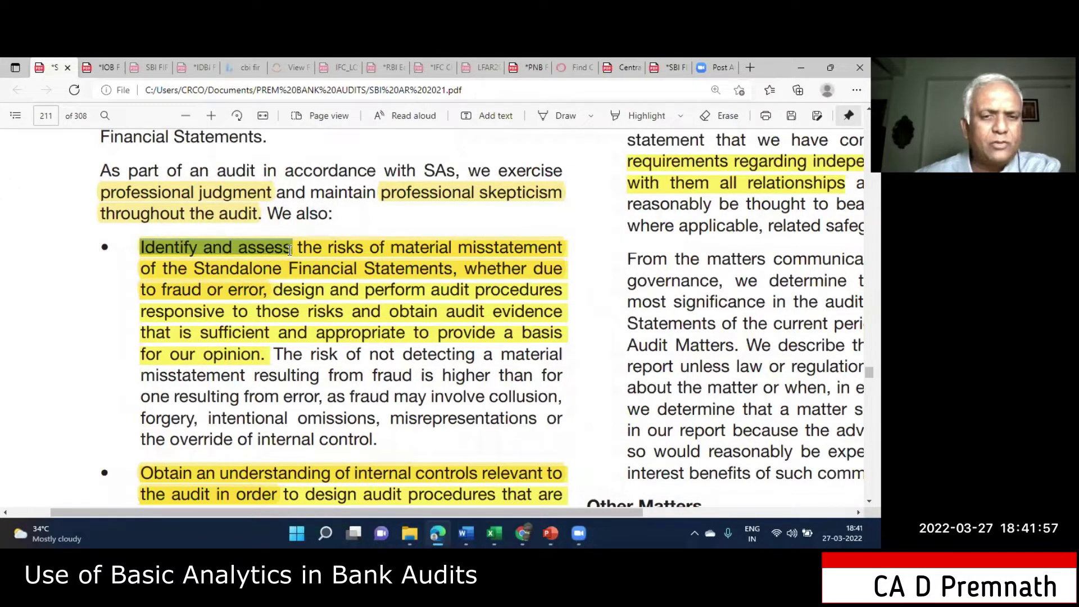
mouse_move(291, 255)
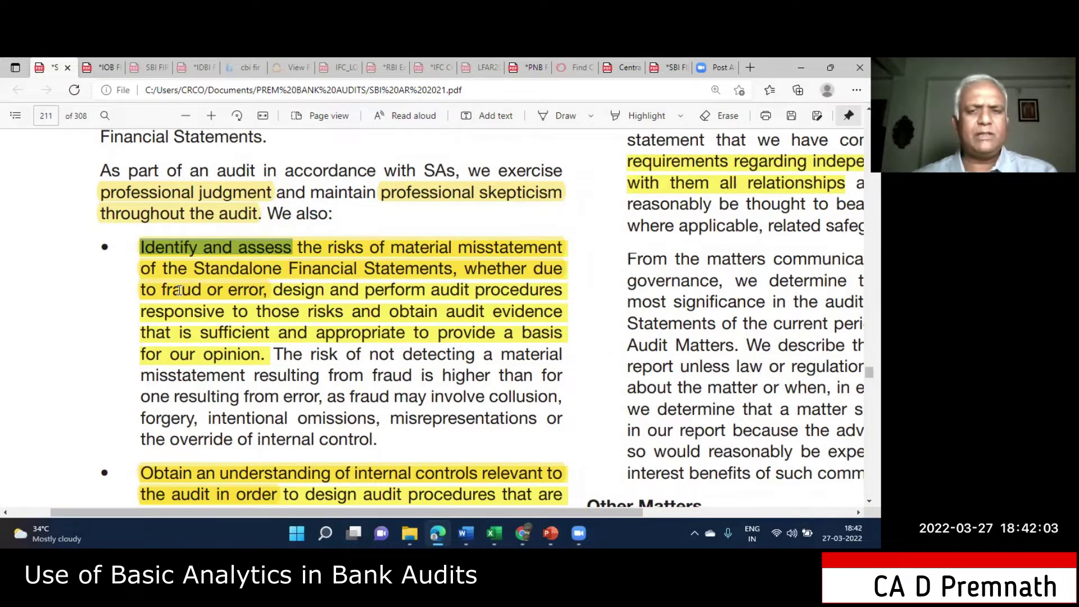
Switch to the SBI FIR CBI JUN2021 PDF and examine the accused persons' role, the fraud narrative and the collateral security details on pages 9 to 7
key("alt+Tab")
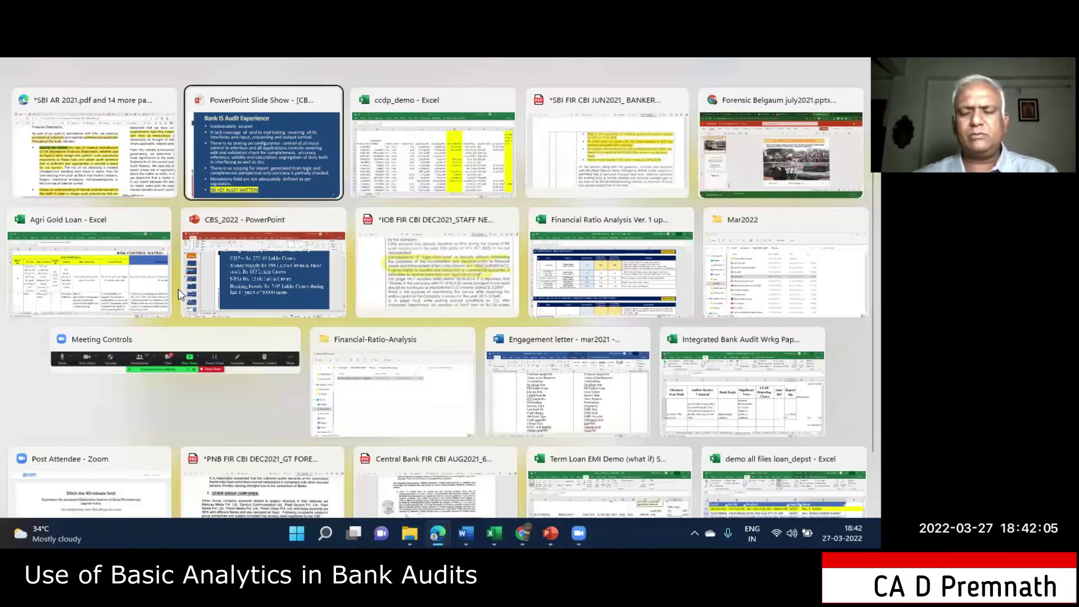
key("Tab")
key("Tab")
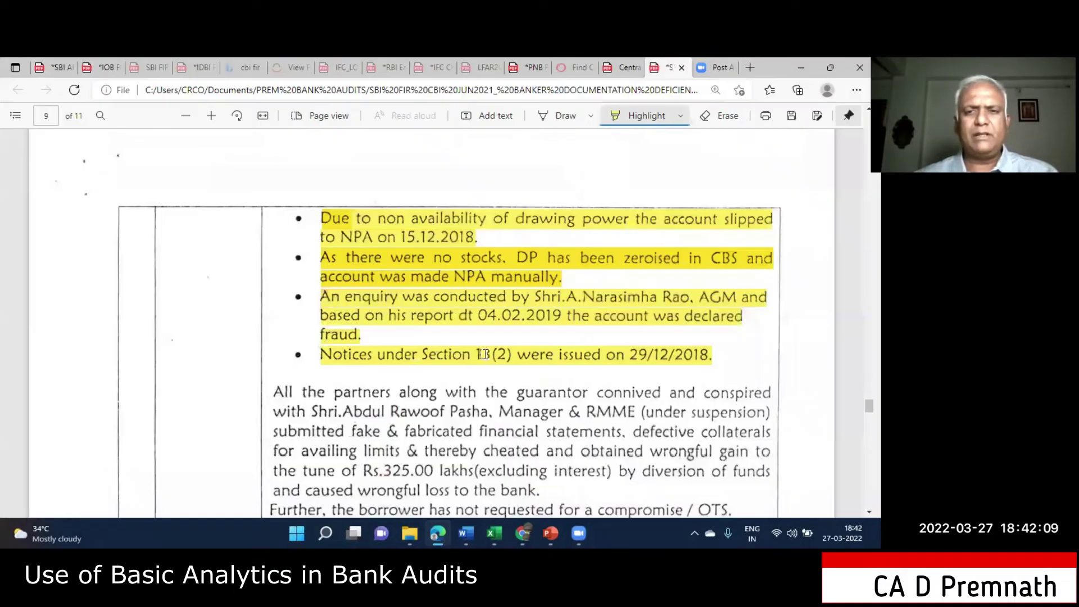
scroll(484, 351, "down", 5)
scroll(480, 341, "up", 8)
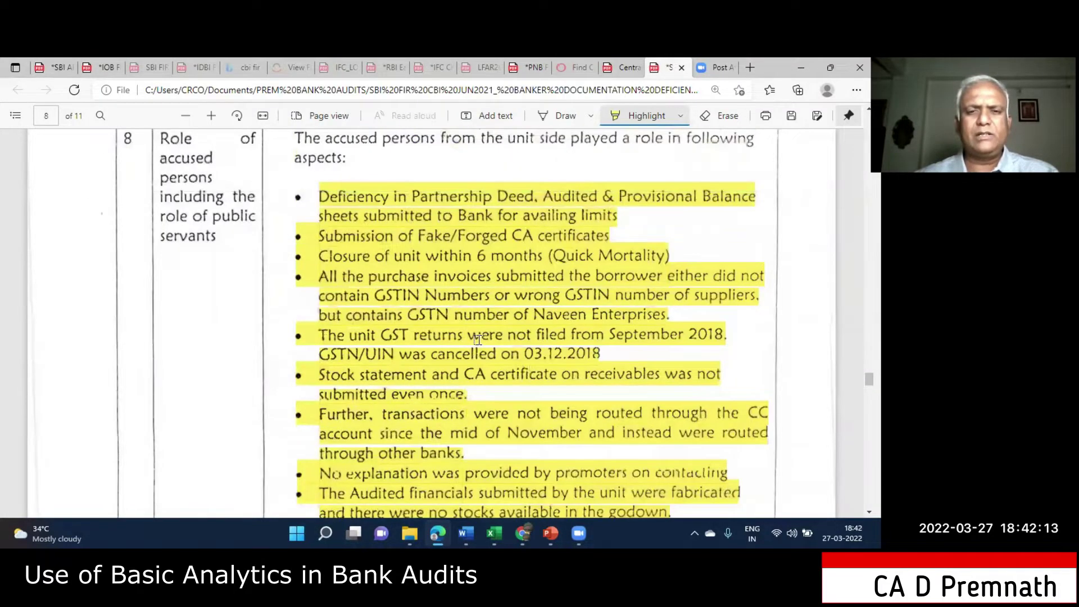
scroll(477, 339, "up", 4)
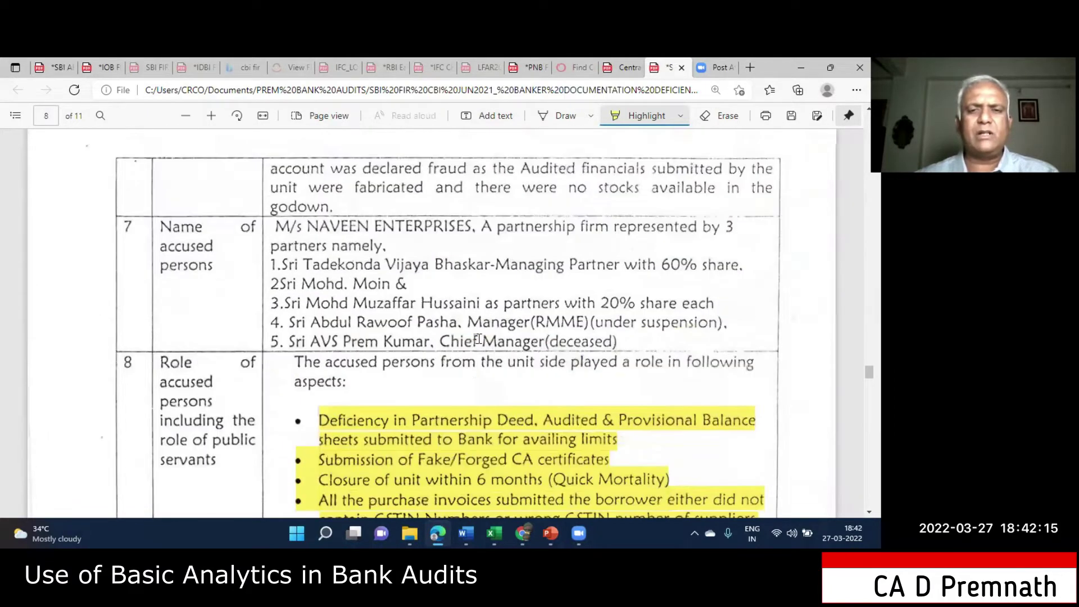
scroll(476, 339, "up", 10)
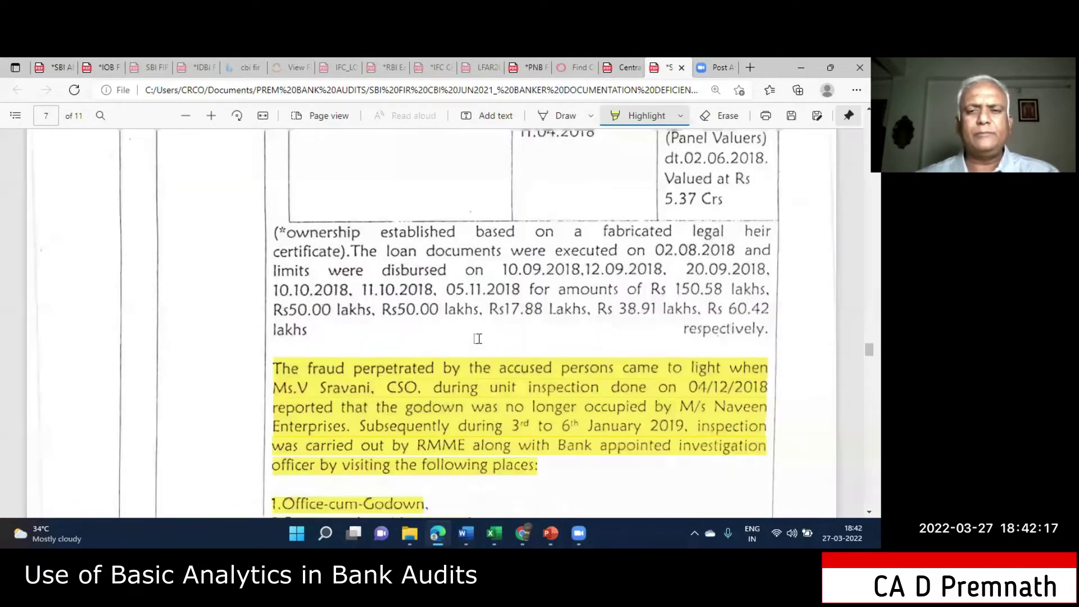
scroll(477, 338, "up", 5)
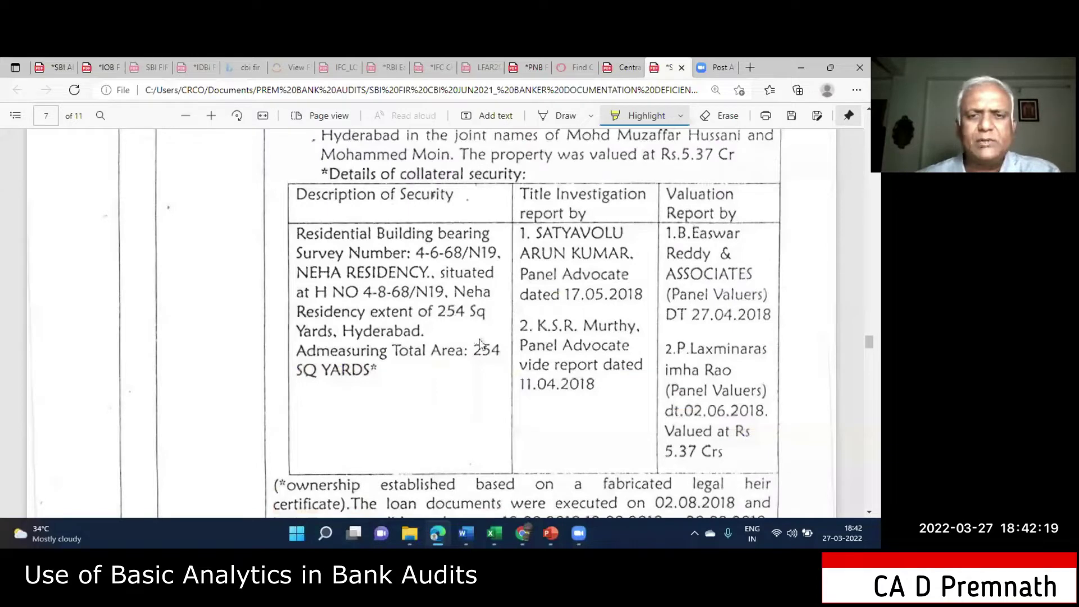
Open the IOB FIR CBI DEC2021 staff negligence PDF and review the sanction conditions violated by branch officials on page 21
key("alt+Tab")
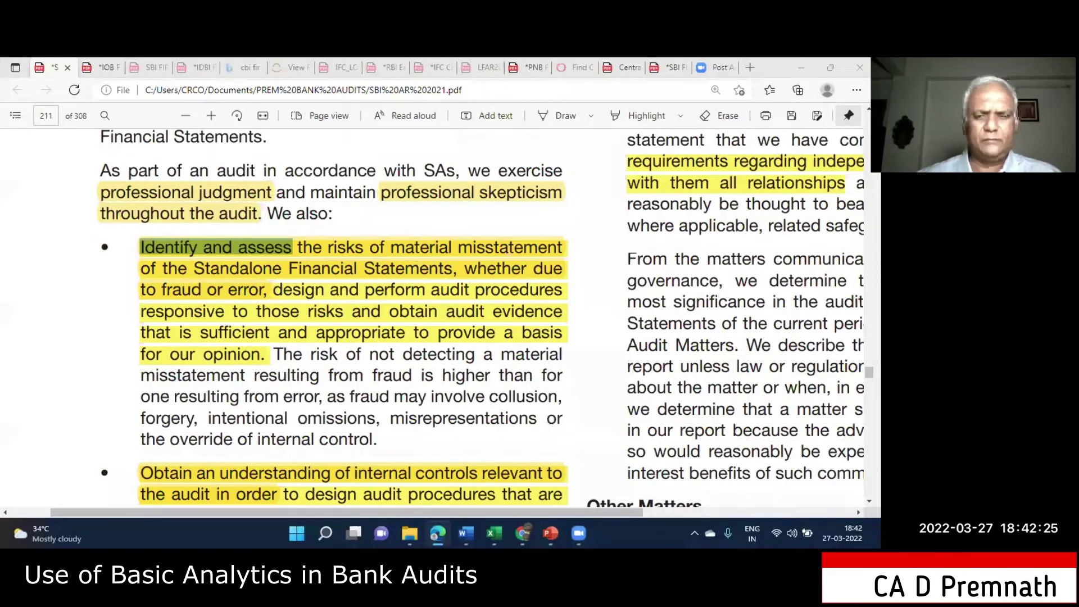
left_click(112, 69)
scroll(478, 314, "down", 2)
scroll(478, 315, "down", 1)
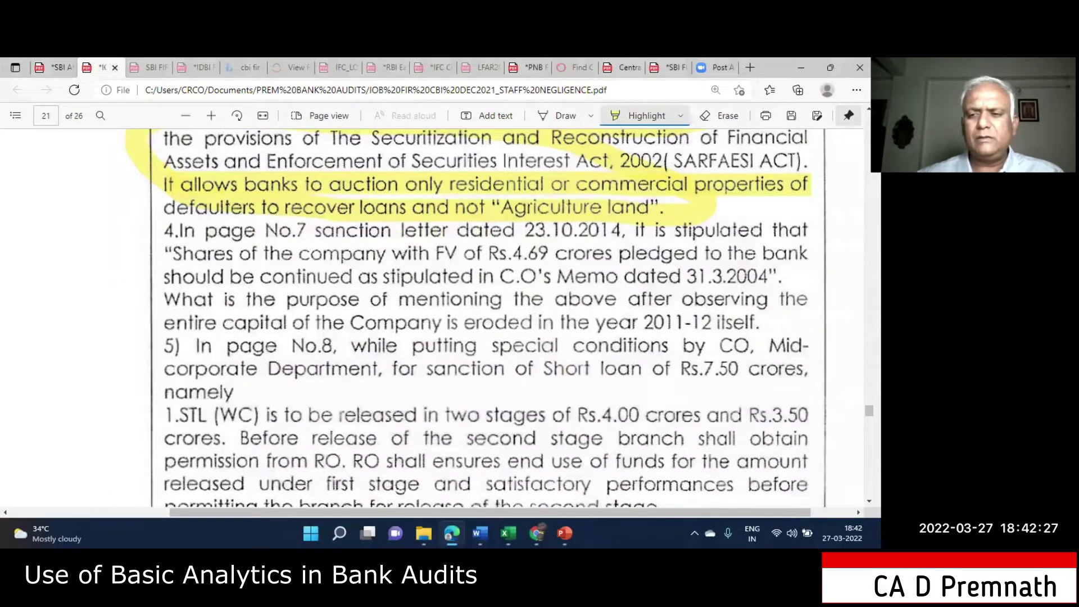
scroll(622, 322, "down", 5)
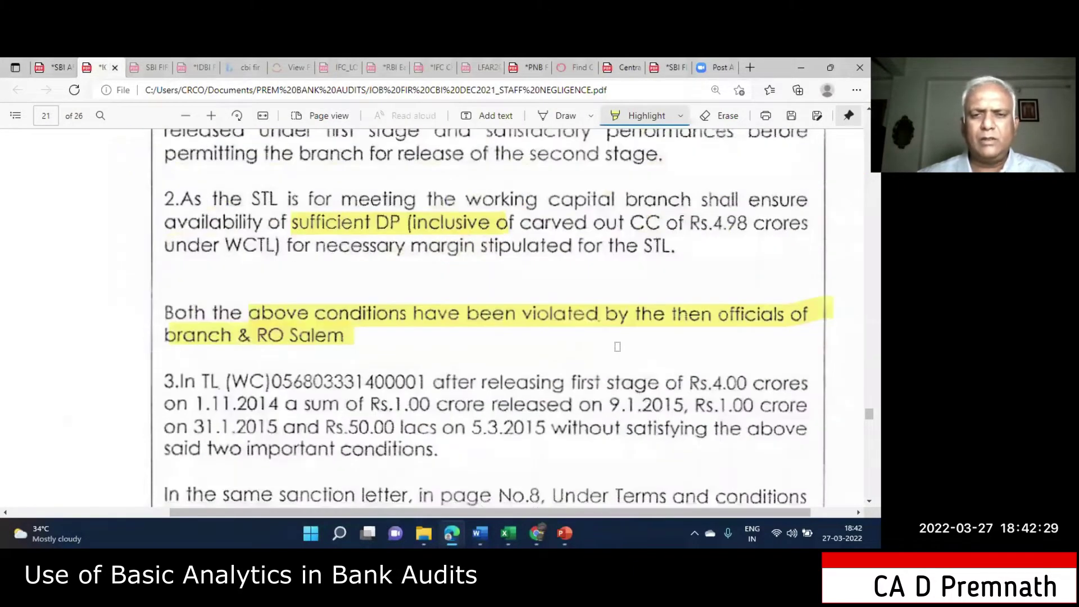
scroll(622, 321, "up", 1)
Go back through page 20 of the IOB FIR to the passage on the maker-checker concept and branch officials' negligence
scroll(622, 322, "up", 10)
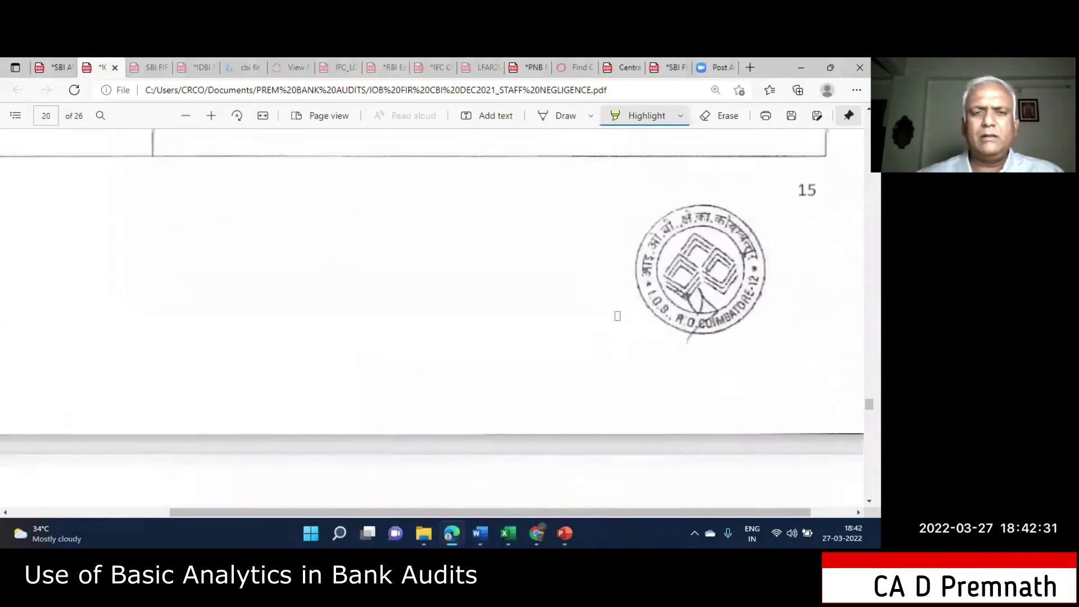
scroll(616, 315, "up", 6)
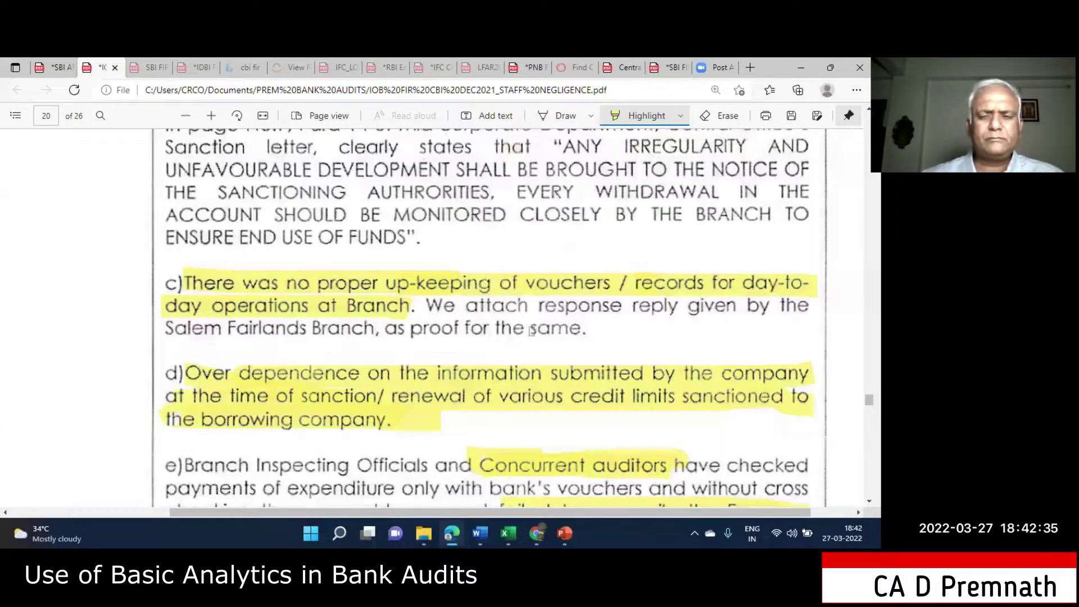
scroll(534, 325, "up", 3)
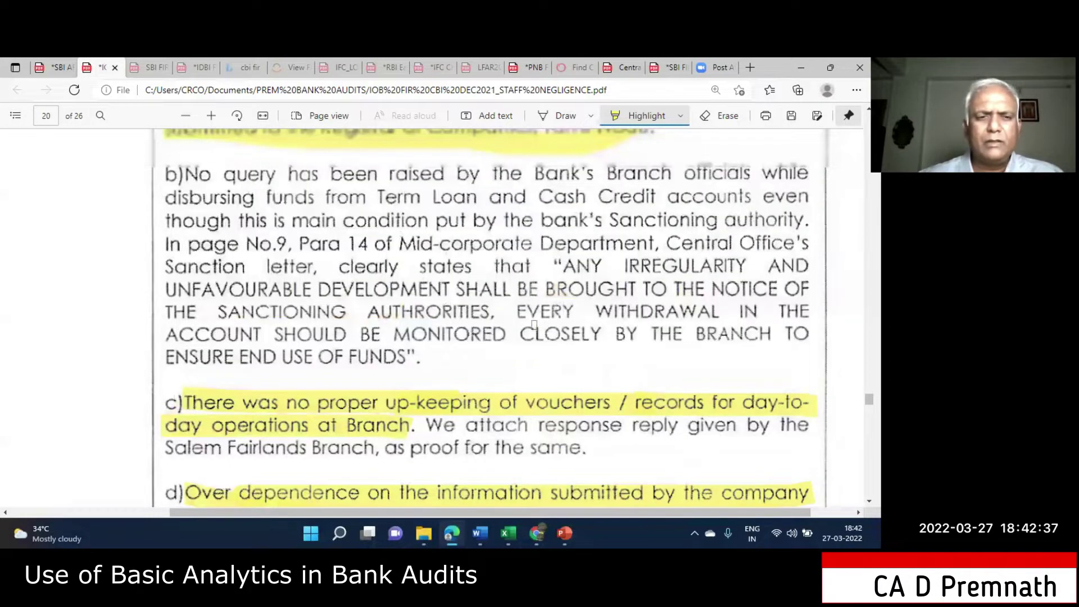
scroll(534, 324, "up", 5)
scroll(534, 325, "up", 2)
scroll(534, 325, "up", 3)
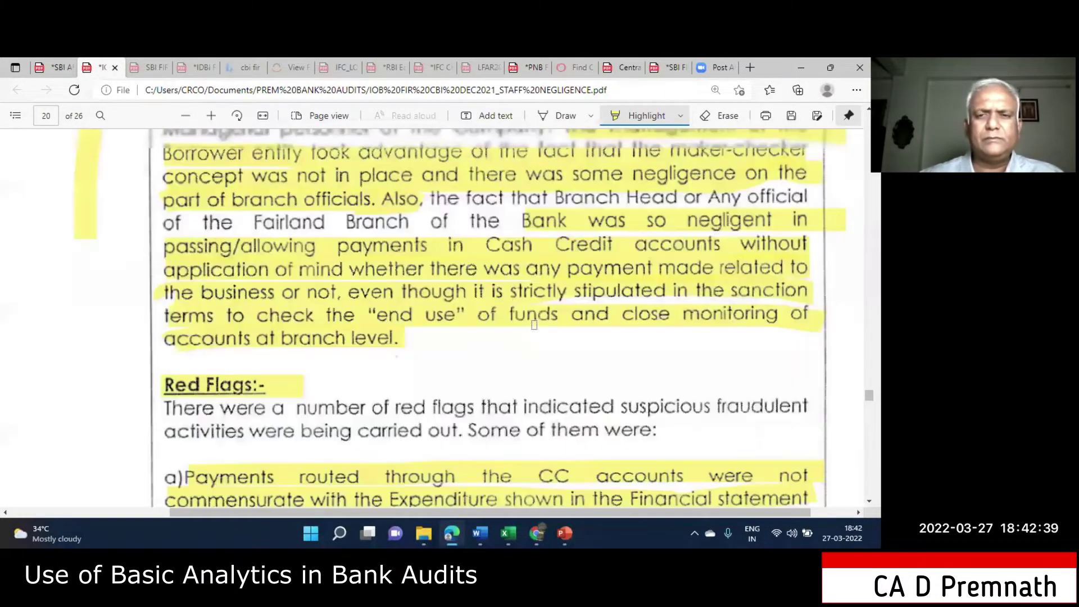
scroll(534, 324, "up", 4)
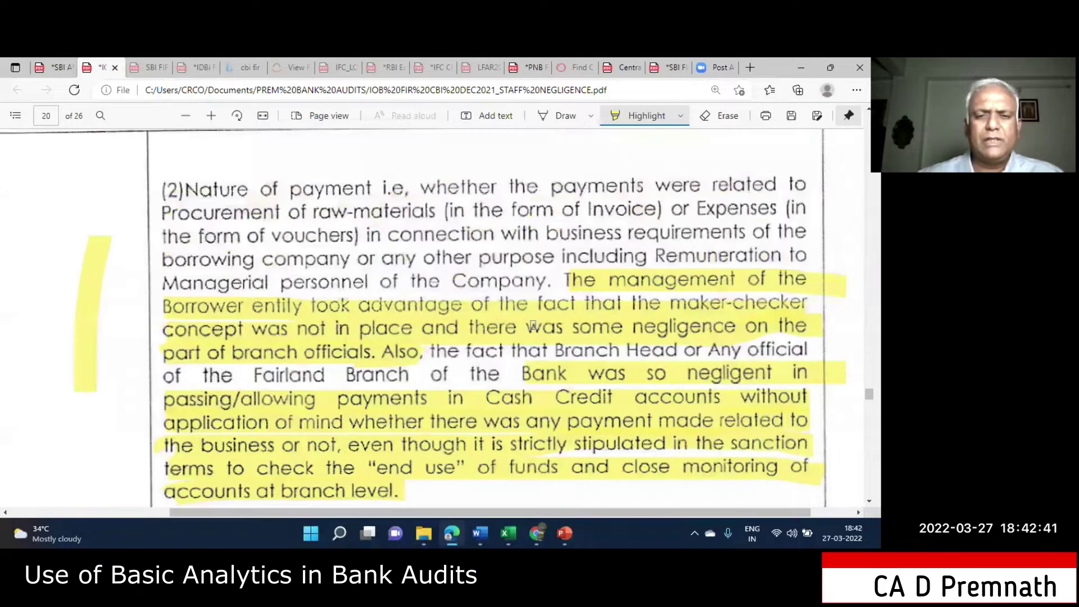
Read from the branch negligence passage into the Red Flags section, examining the item on payments routed through CC accounts
scroll(532, 324, "down", 3)
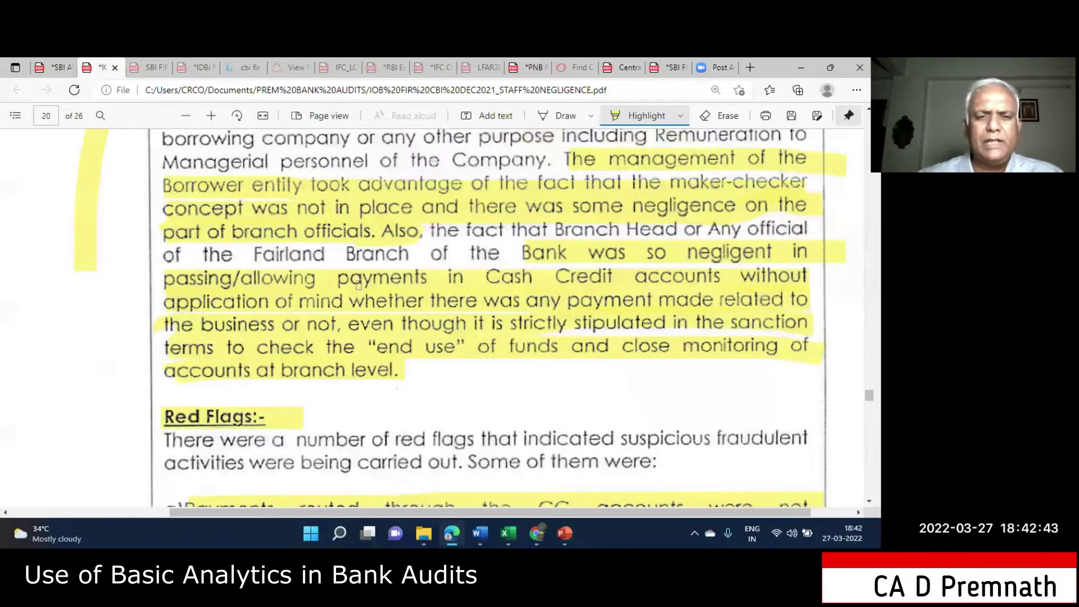
scroll(397, 284, "down", 2)
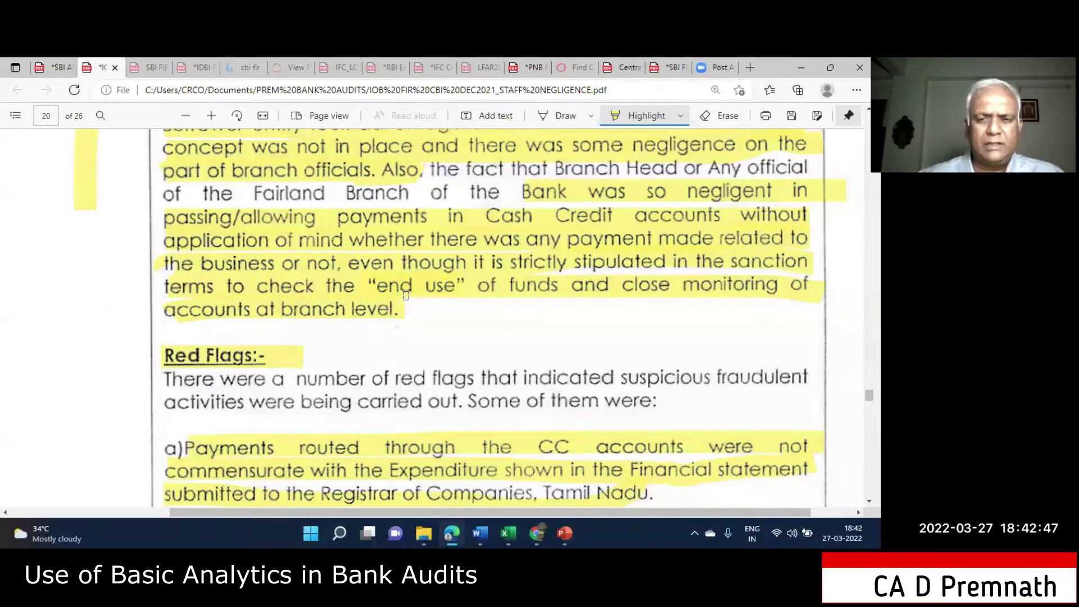
scroll(509, 335, "down", 3)
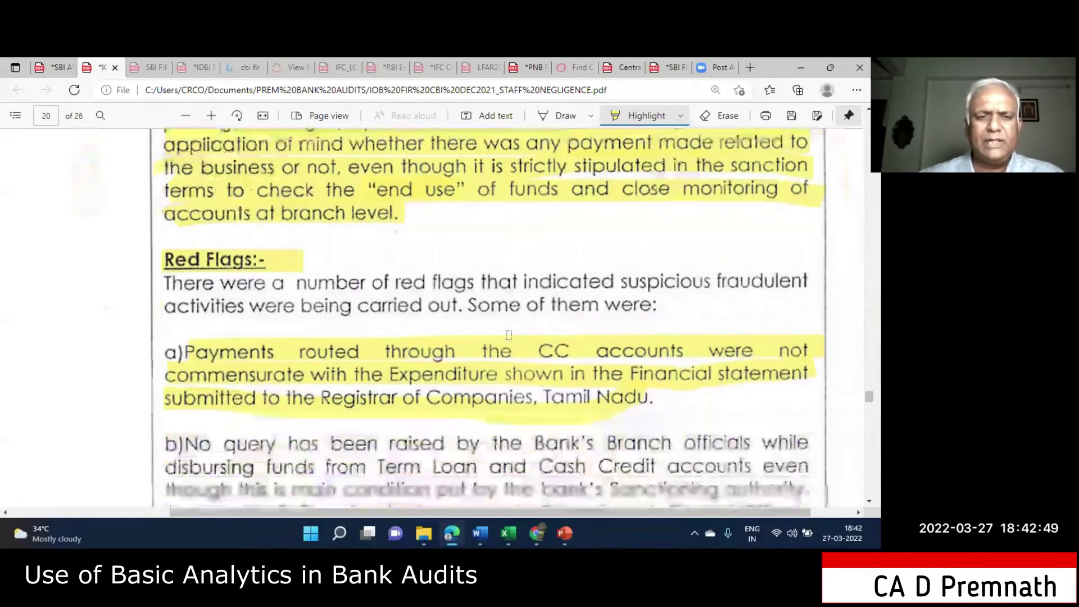
scroll(497, 324, "down", 2)
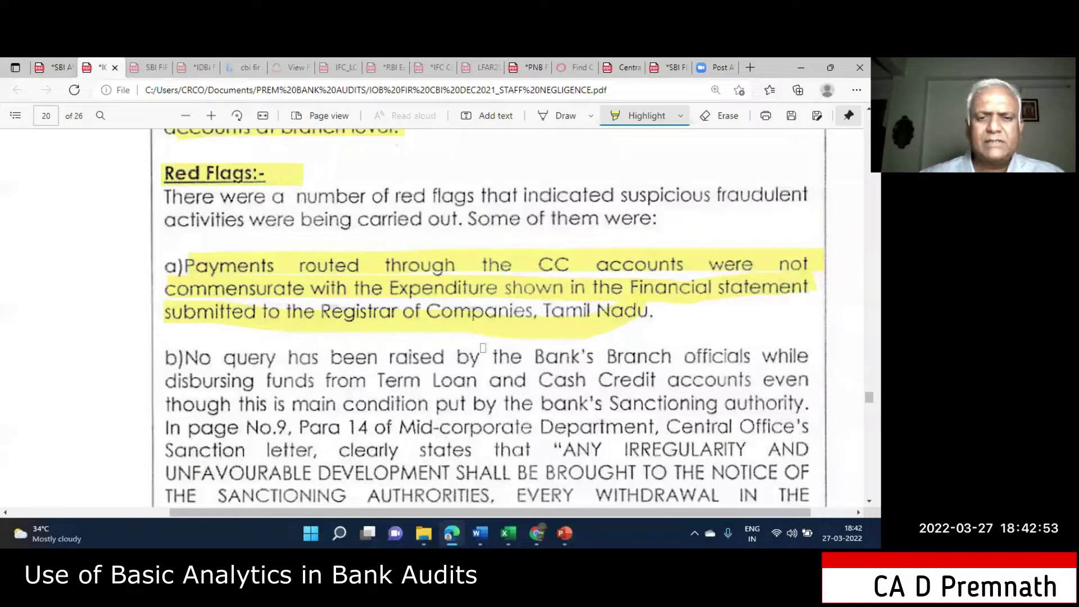
scroll(494, 359, "up", 3)
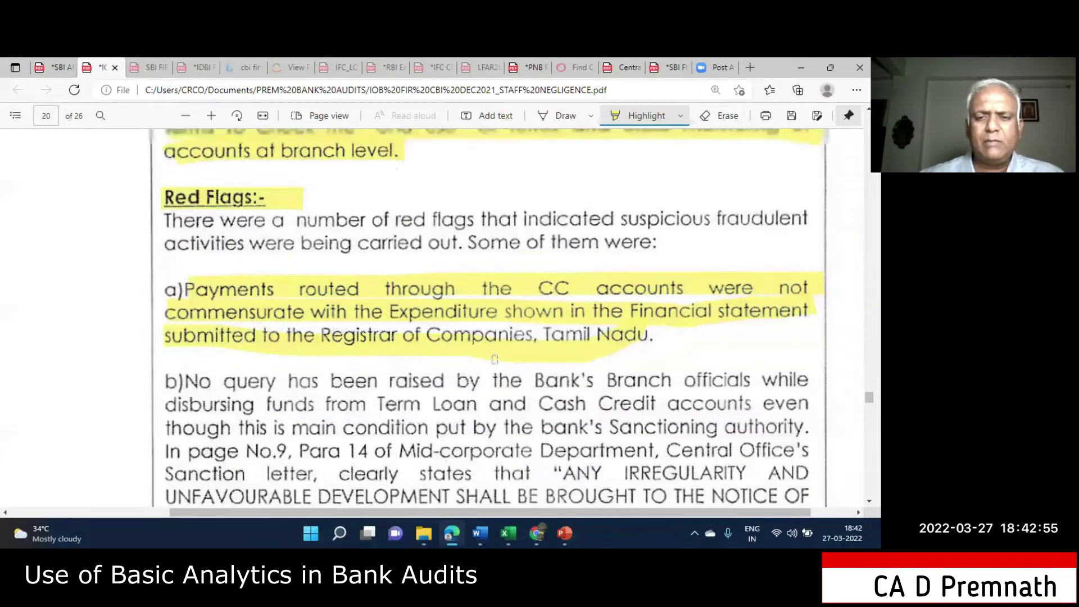
scroll(563, 191, "down", 3)
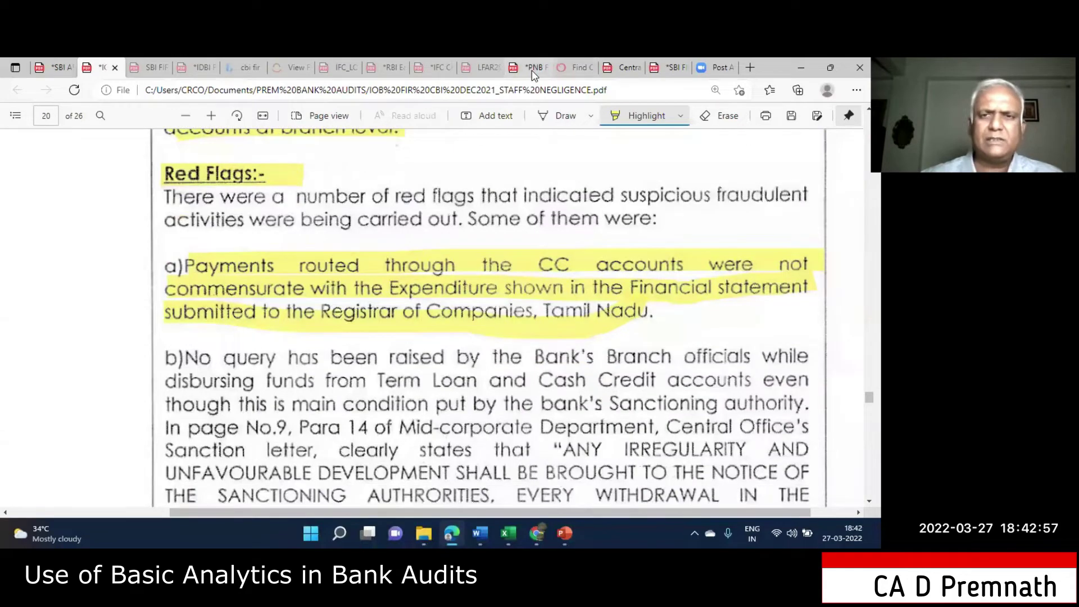
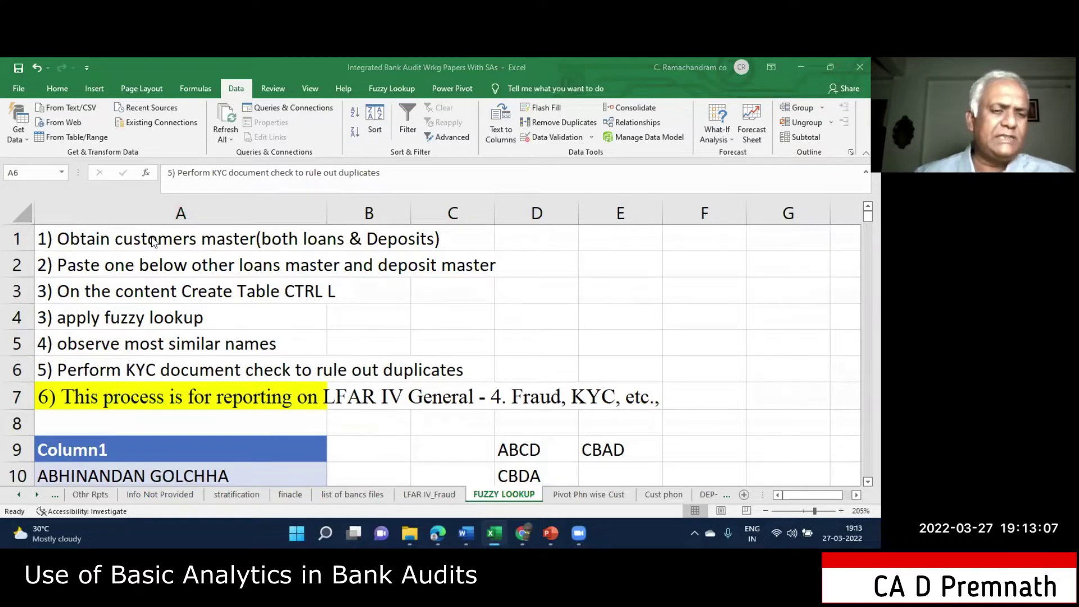
Switch to the SBI AR 2021 PDF in Edge and select the words "perform audit procedures responsive to" on page 211
left_click(437, 531)
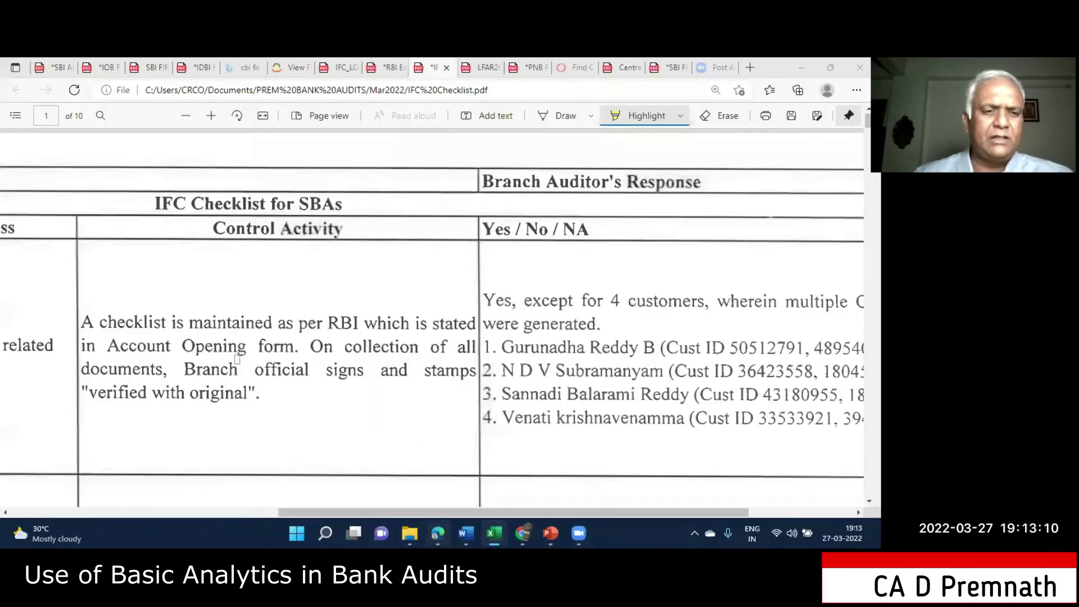
left_click(61, 66)
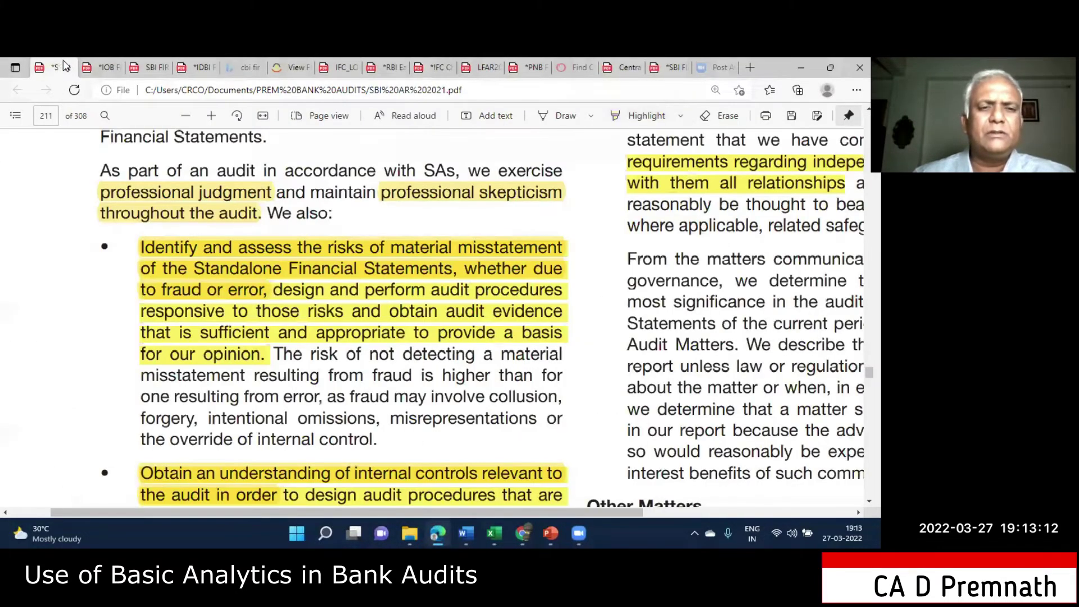
left_click_drag(363, 291, 217, 317)
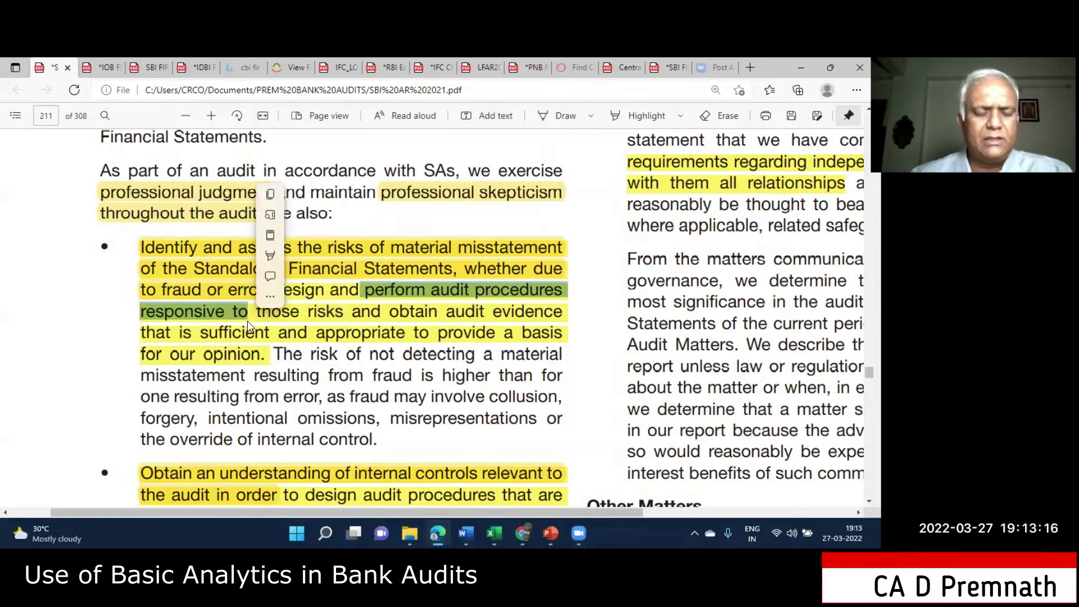
left_click(433, 67)
key("ctrl+1")
Return to the Integrated Bank Audit working papers workbook in Excel and select the fuzzy lookup procedure steps in A1:A7
left_click(484, 529)
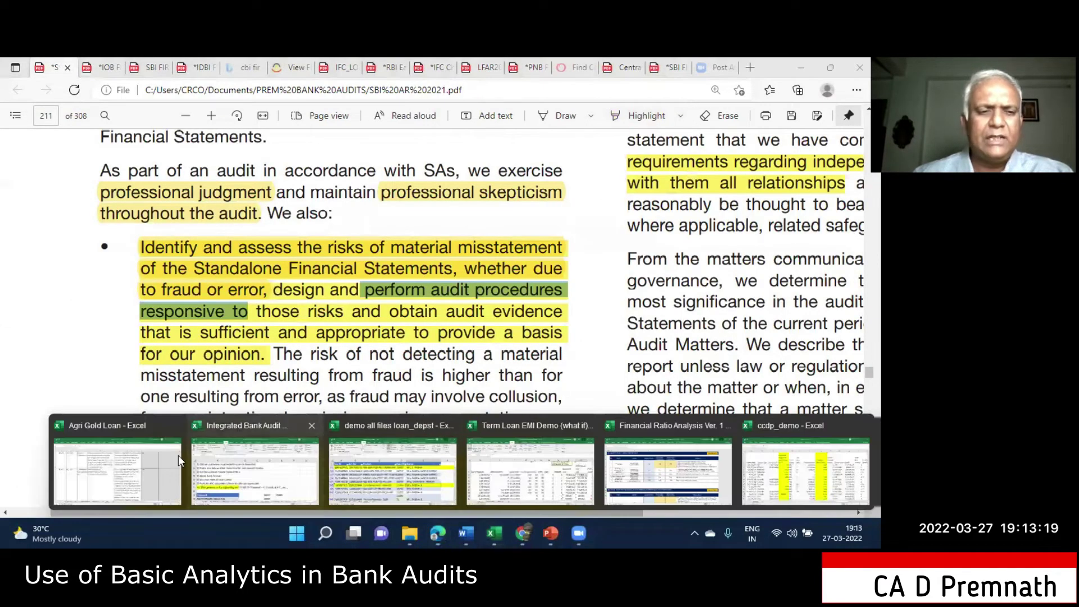
left_click(359, 489)
left_click_drag(67, 241, 77, 396)
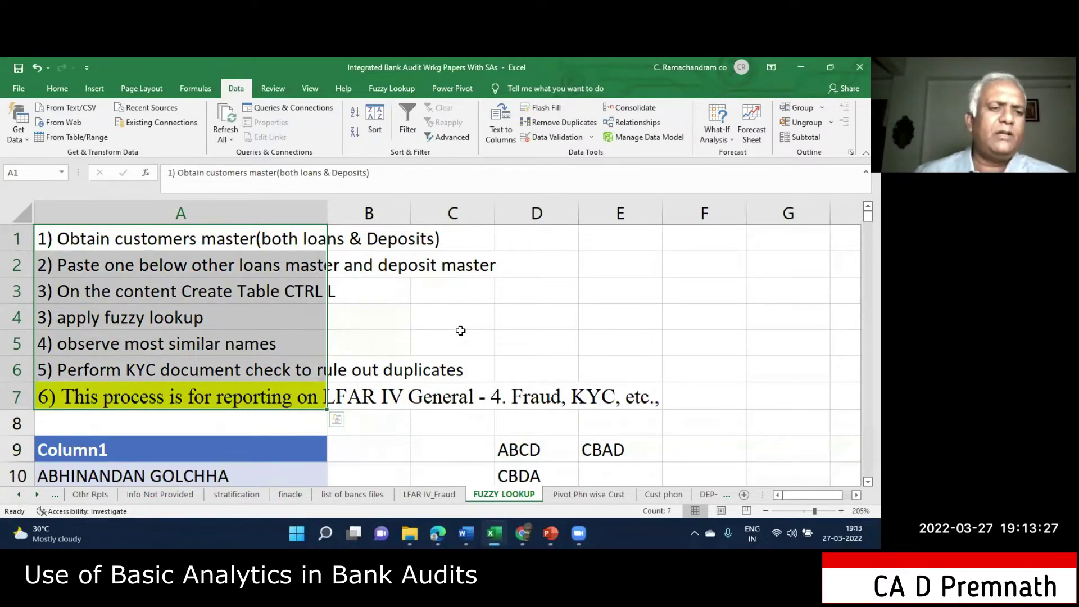
scroll(460, 330, "down", 1)
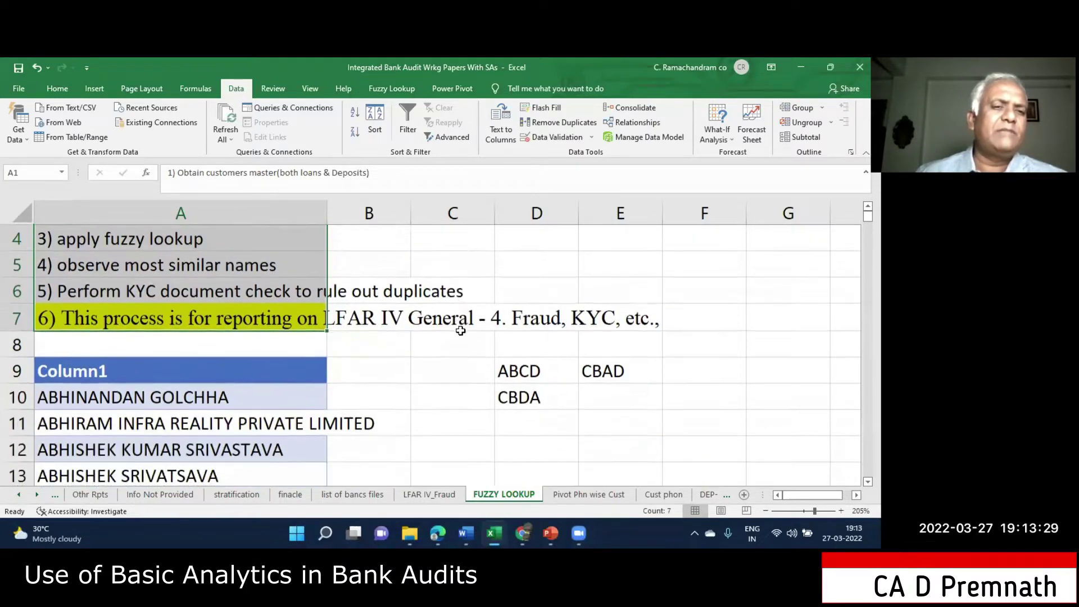
scroll(460, 330, "up", 1)
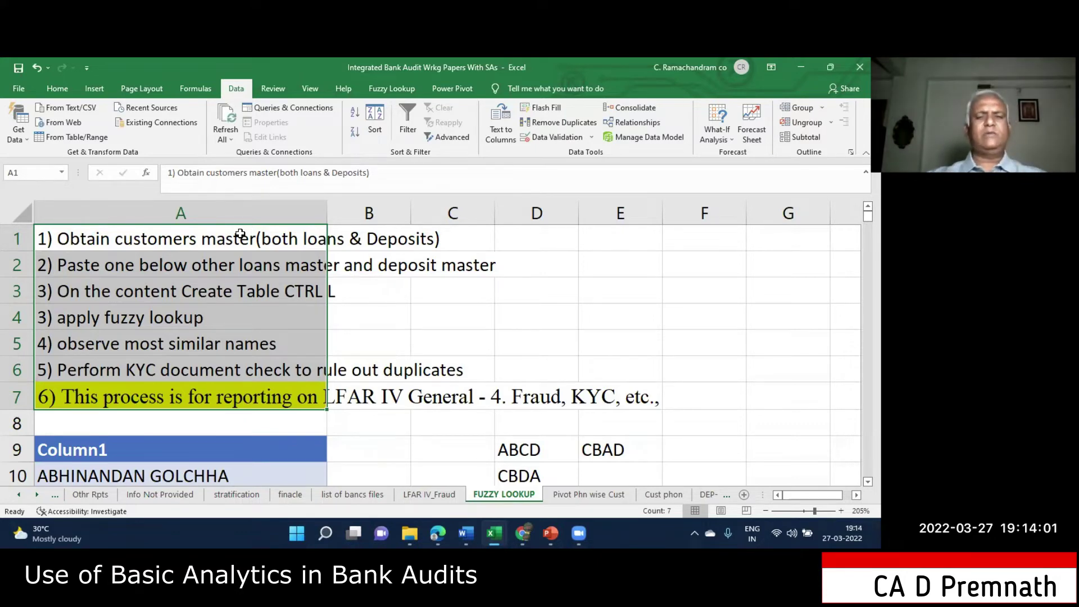
Switch to the demo all files loan_depst workbook and view its Loan Balancing File sheet
mouse_move(488, 528)
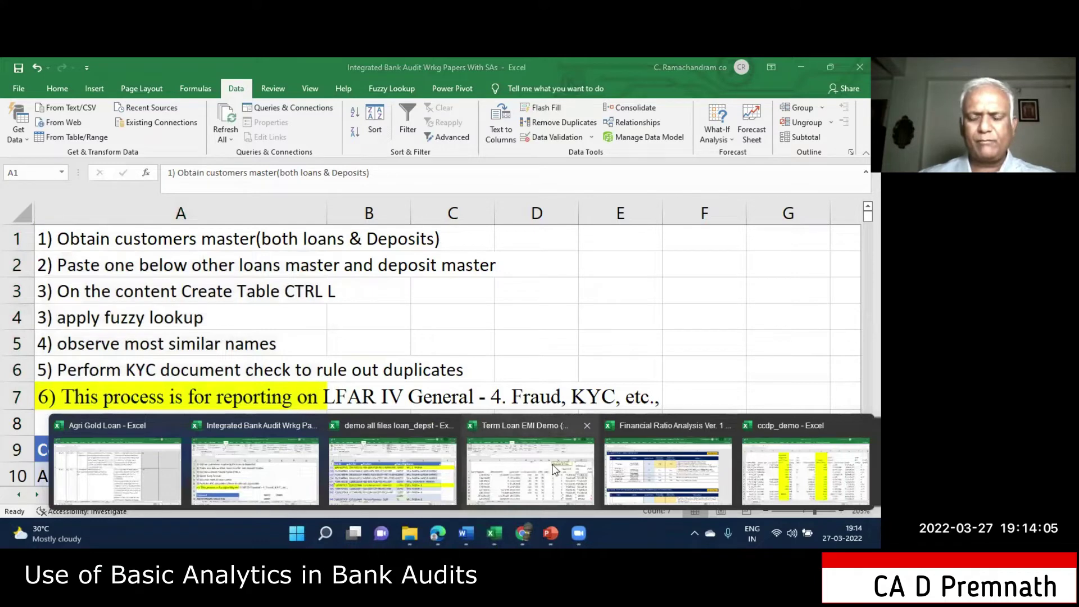
left_click(402, 454)
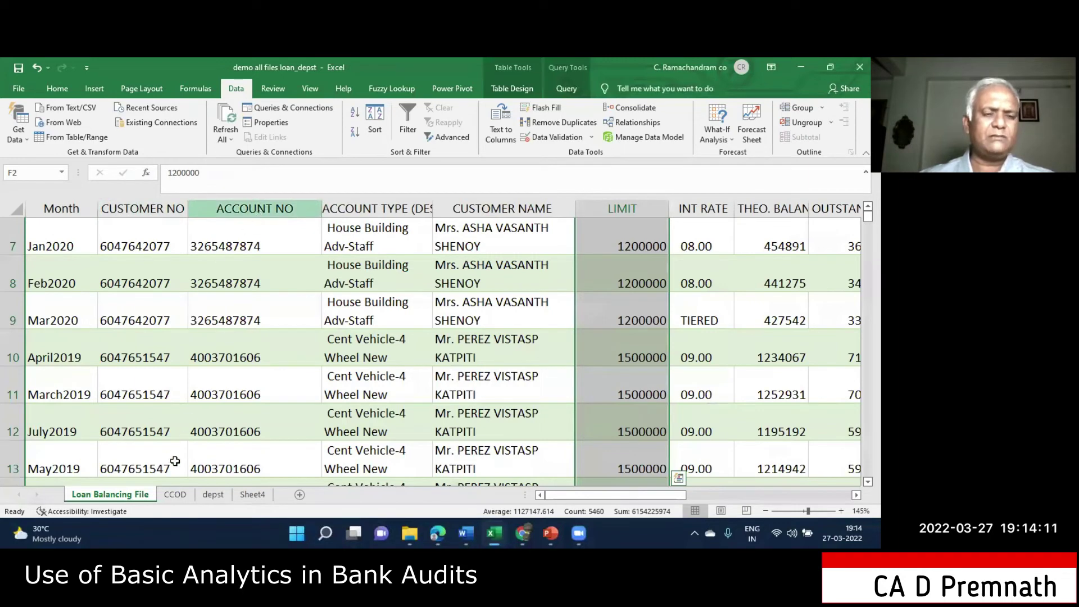
Look through the CCOD, Loan Balancing File, depst and Sheet4 sheets, viewing the deposit listing from its first row
left_click(175, 494)
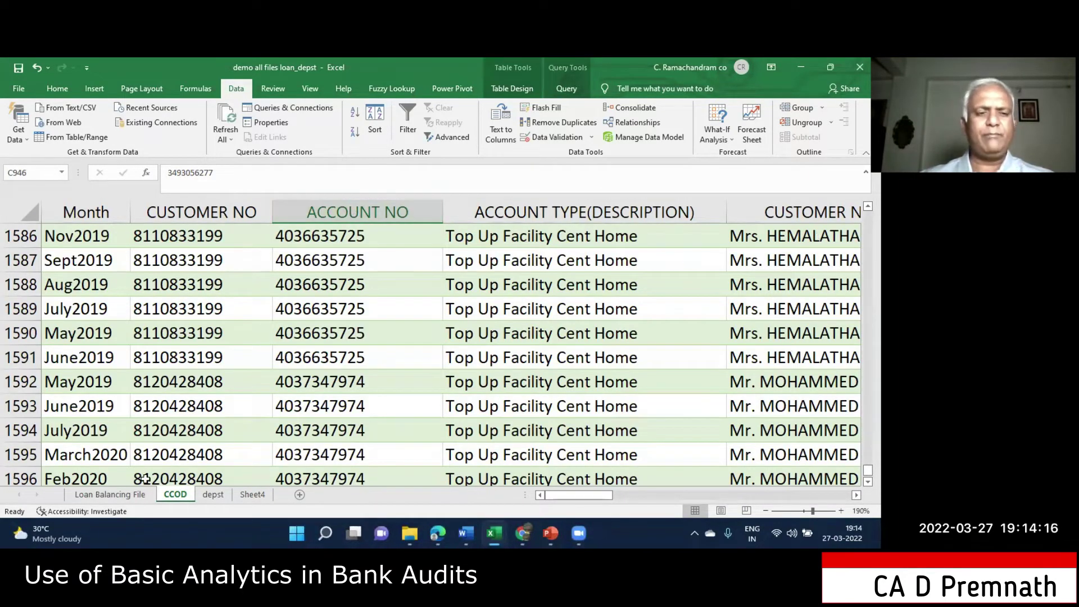
left_click(135, 494)
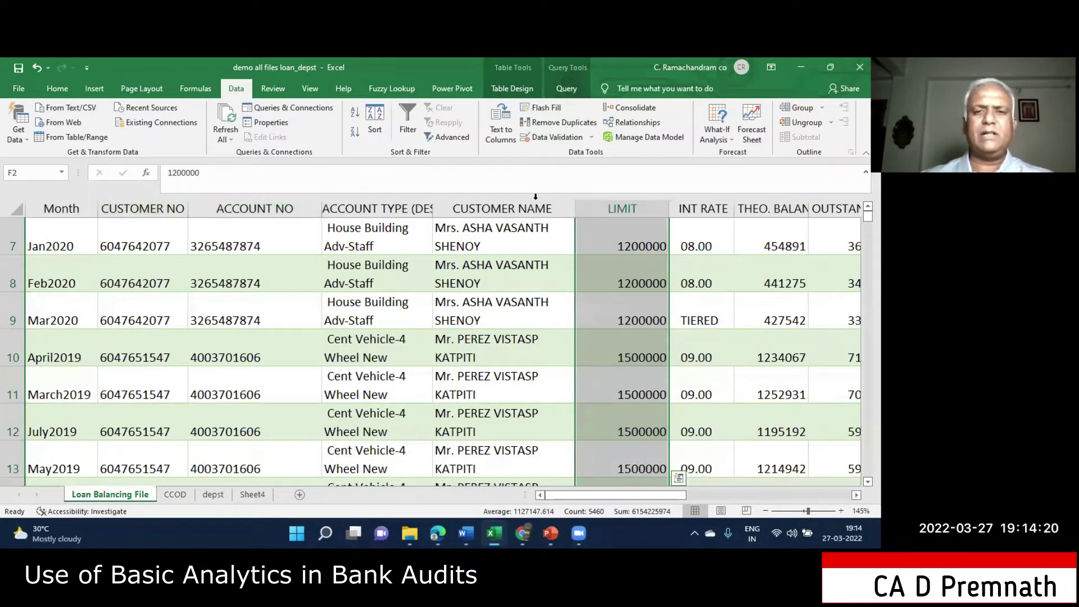
left_click(213, 494)
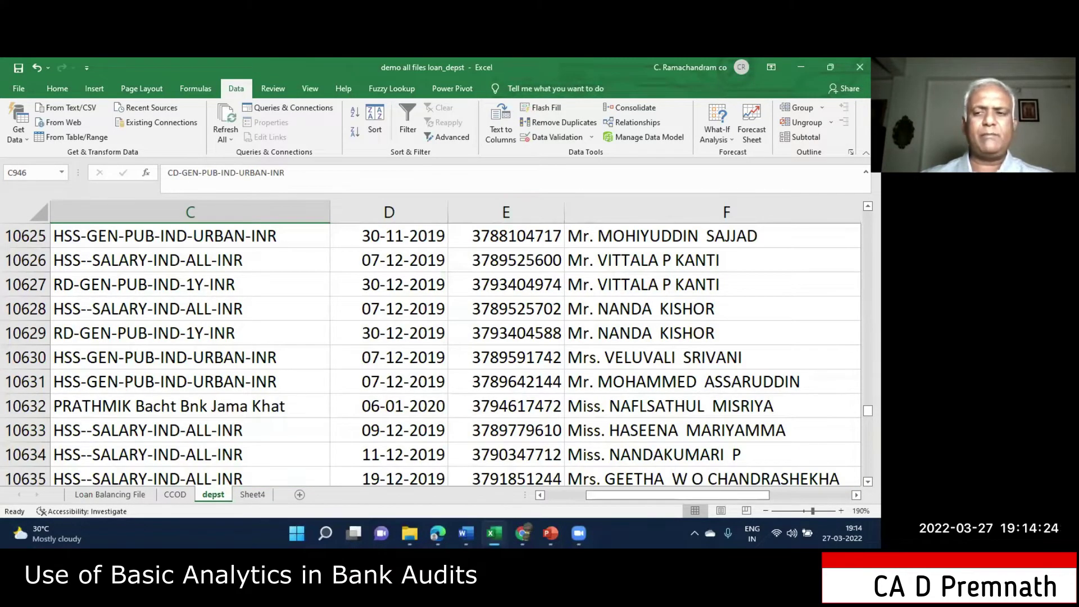
left_click(868, 444)
left_click_drag(868, 409, 867, 214)
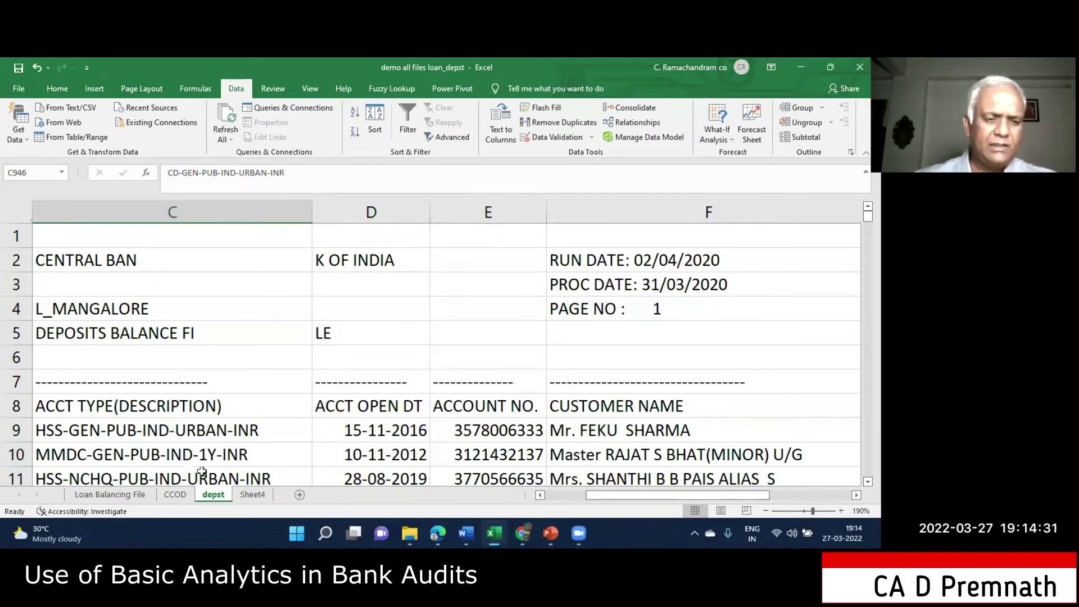
left_click(251, 496)
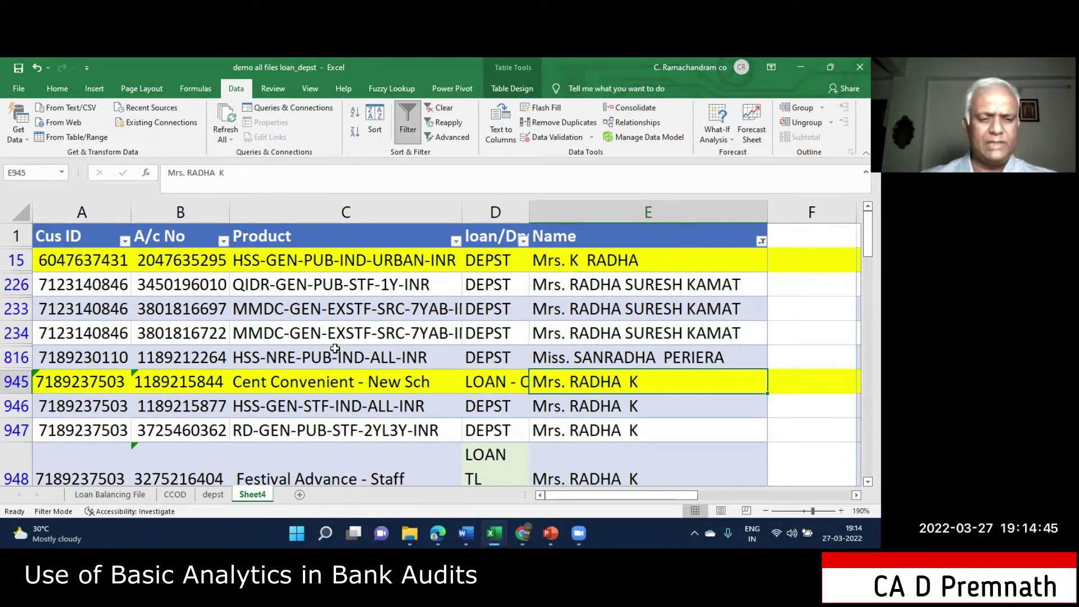
Return to the Integrated Bank Audit working papers workbook and review the fuzzy lookup steps and the name list below them
key("alt+Tab")
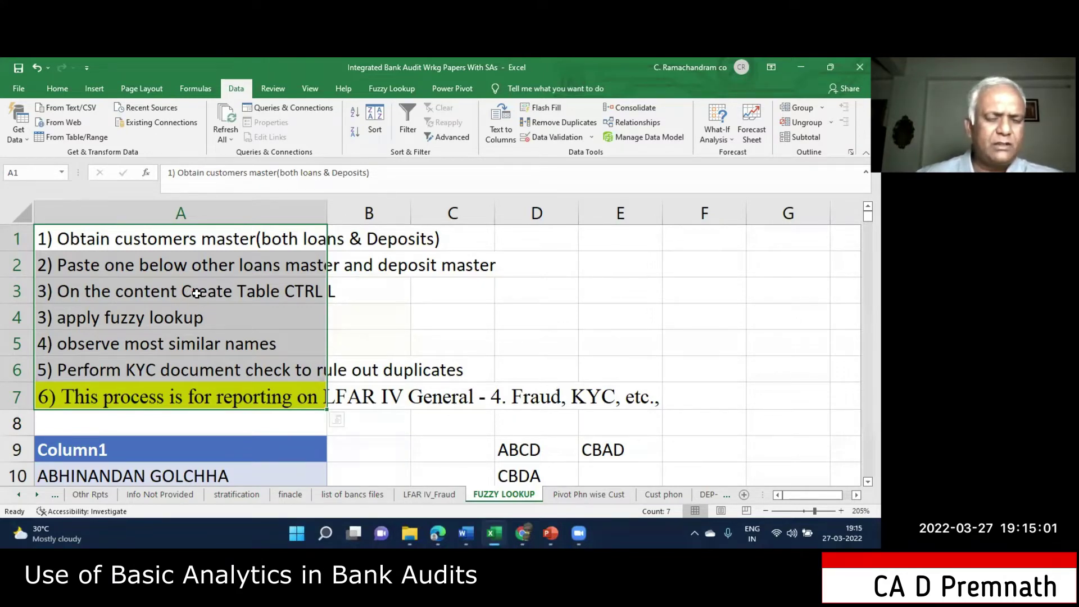
scroll(280, 300, "down", 2)
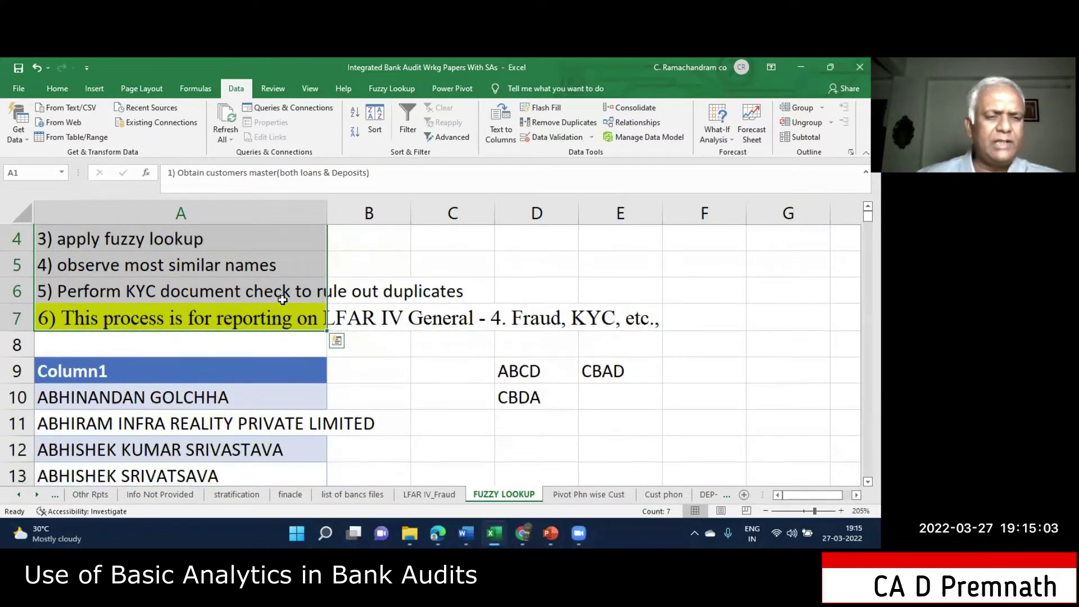
scroll(250, 385, "up", 2)
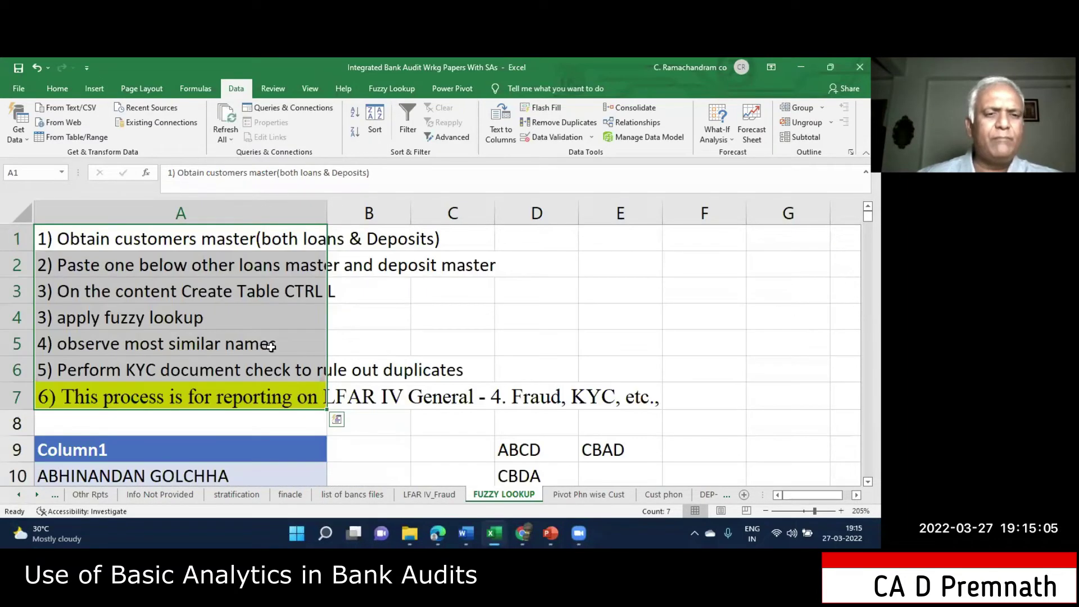
scroll(272, 308, "down", 2)
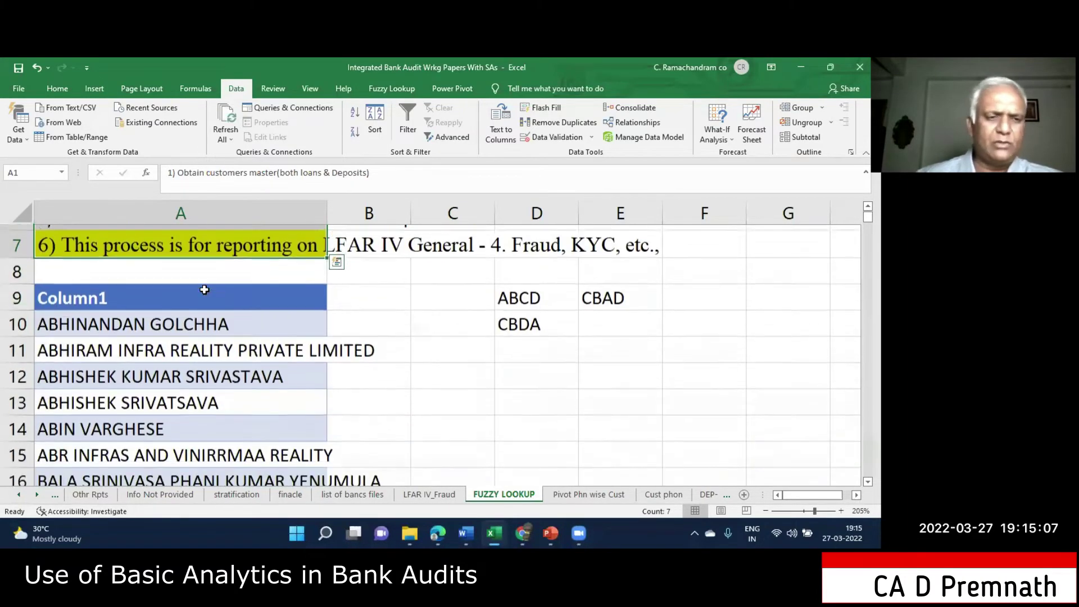
Copy the whole Column1 name list with its header from A9 downward into cell A1 of a new blank workbook
left_click(205, 291)
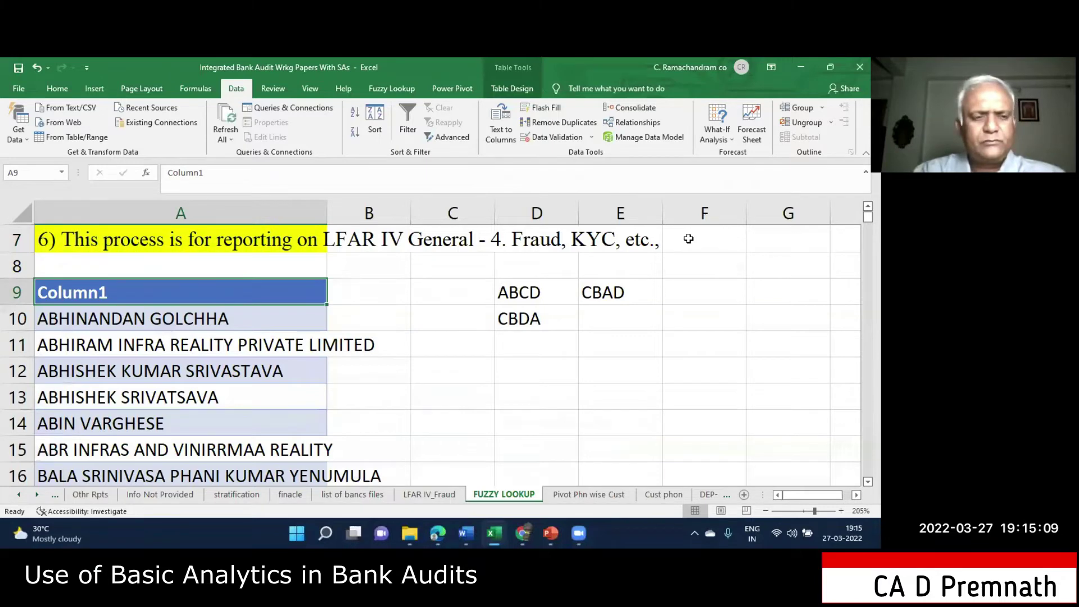
key("ctrl+shift+Down")
key("ctrl+c")
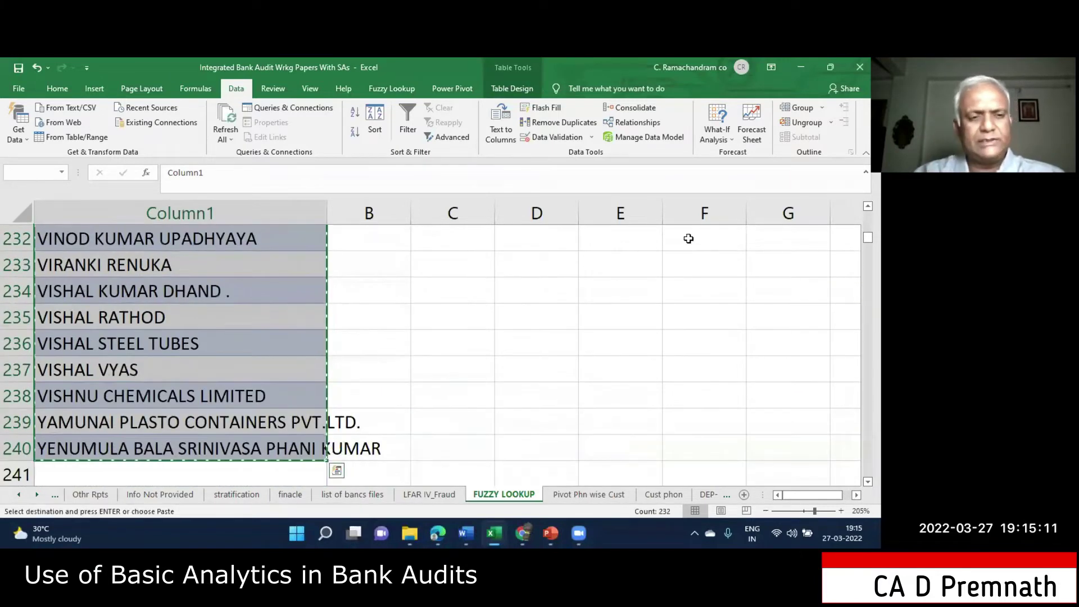
key("ctrl+n")
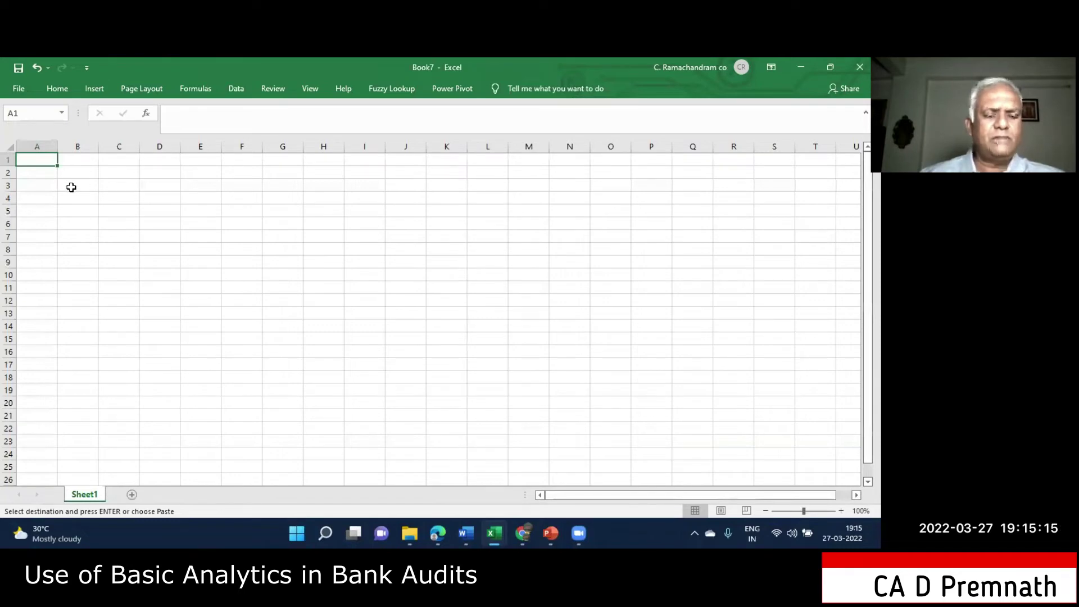
key("ctrl+v")
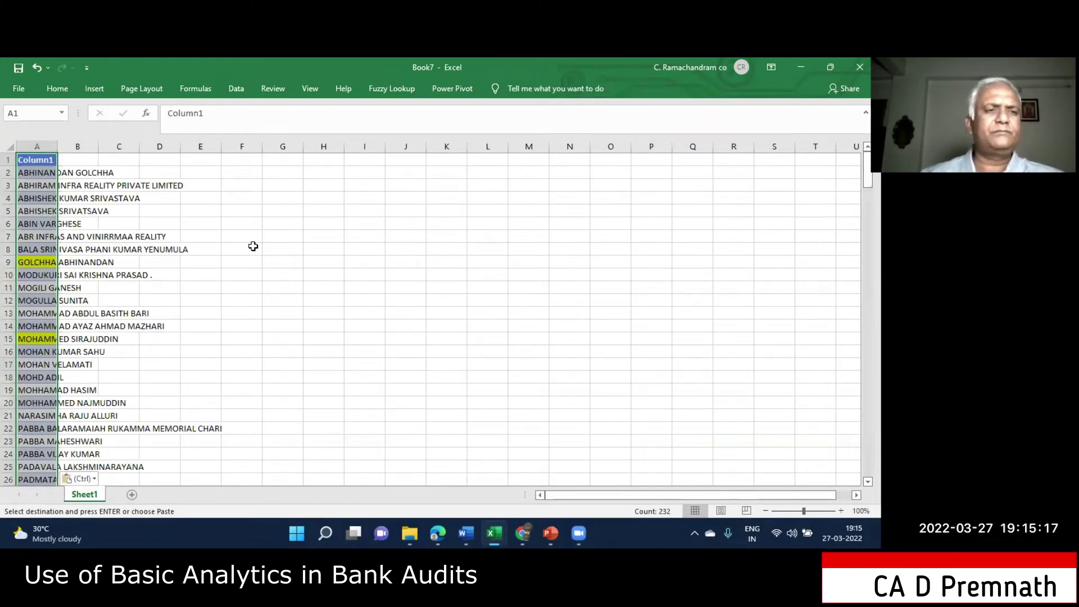
Convert the pasted name list in A1:A232 into a table with headers
scroll(252, 245, "up", 4, "ctrl")
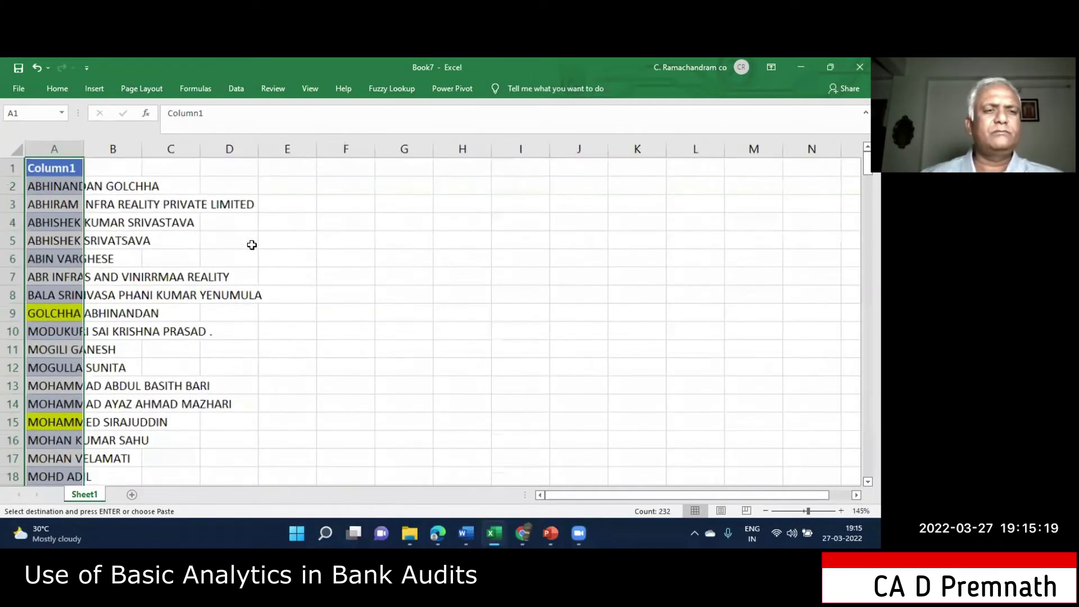
scroll(252, 245, "up", 3, "ctrl")
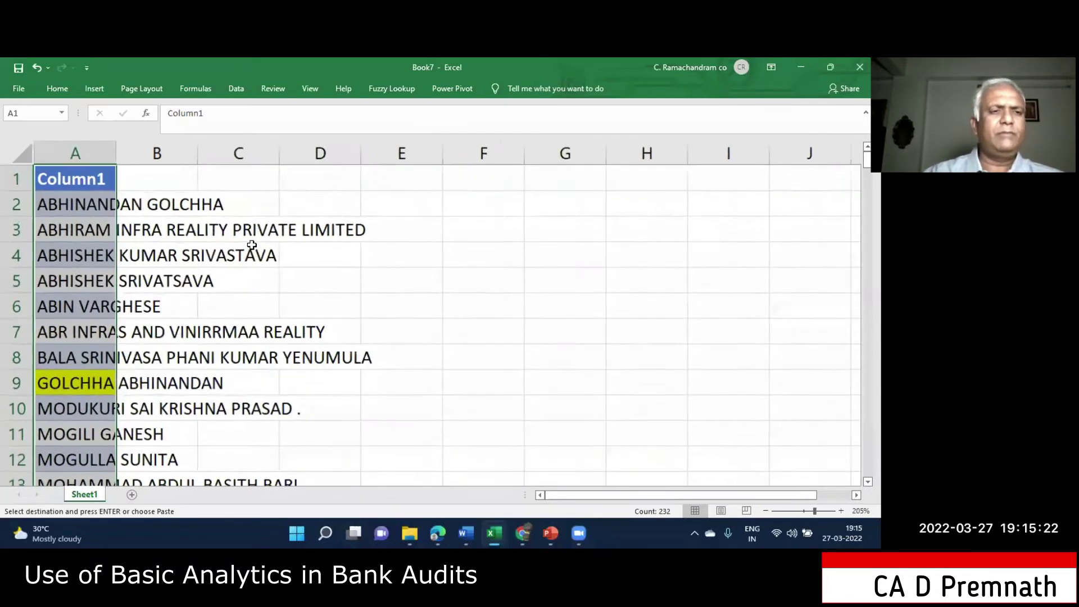
key("ctrl+t")
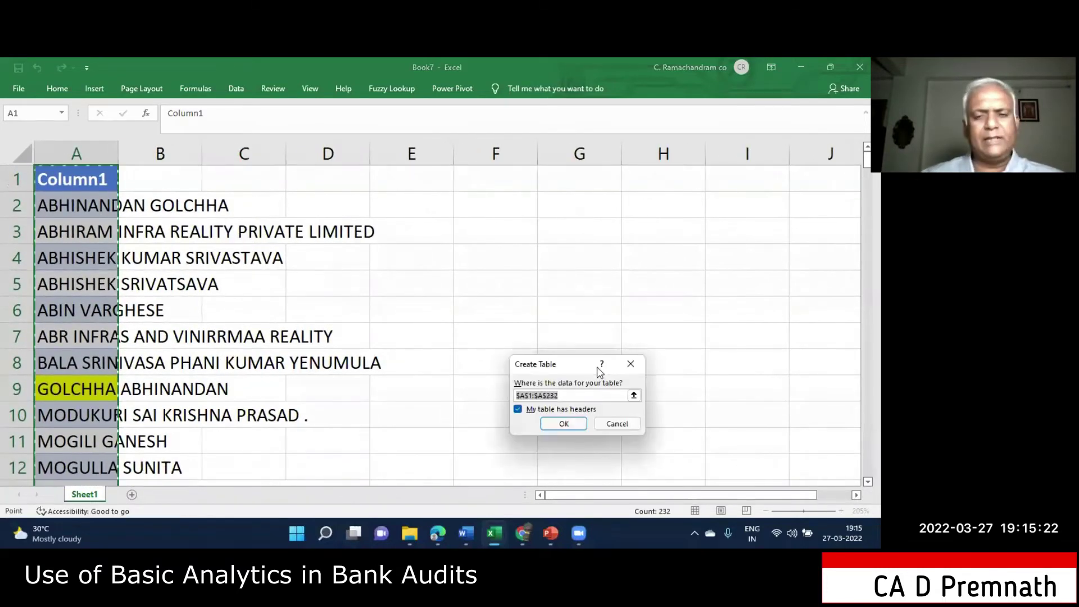
left_click(575, 423)
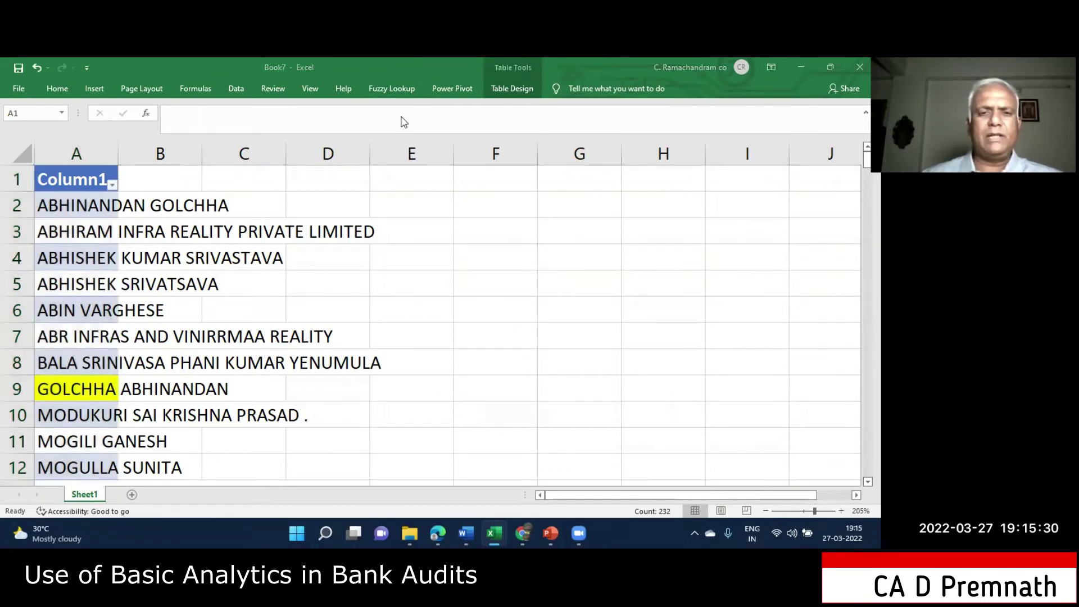
Enter the sample strings ABCD in cell E1 and CBDA in cell E2
left_click(430, 186)
type("ab")
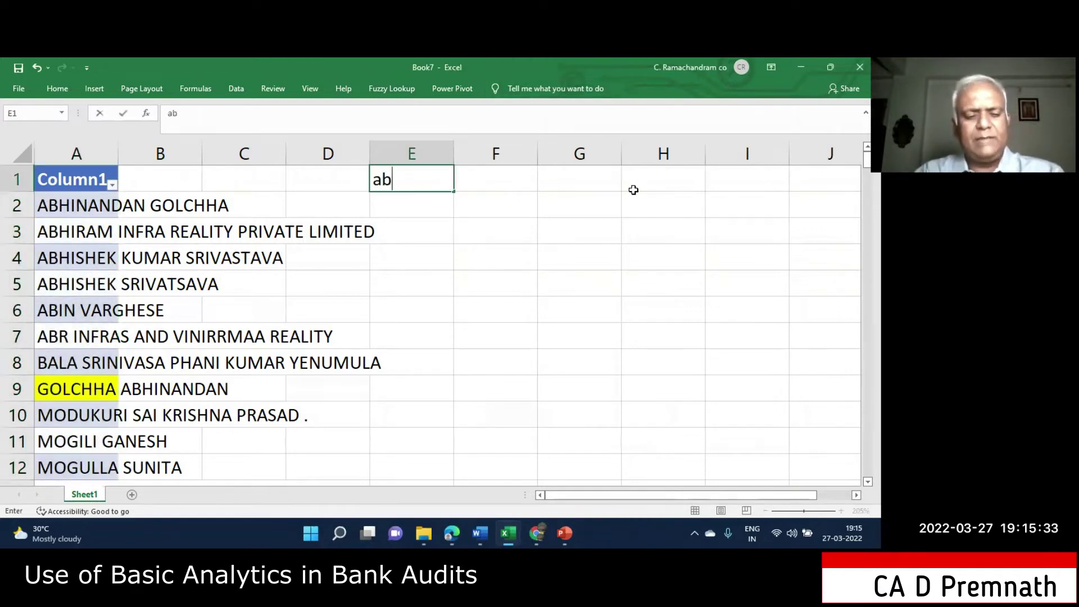
type("cd")
key("BackSpace")
key("BackSpace")
key("BackSpace")
key("BackSpace")
type("ABCD")
key("Return")
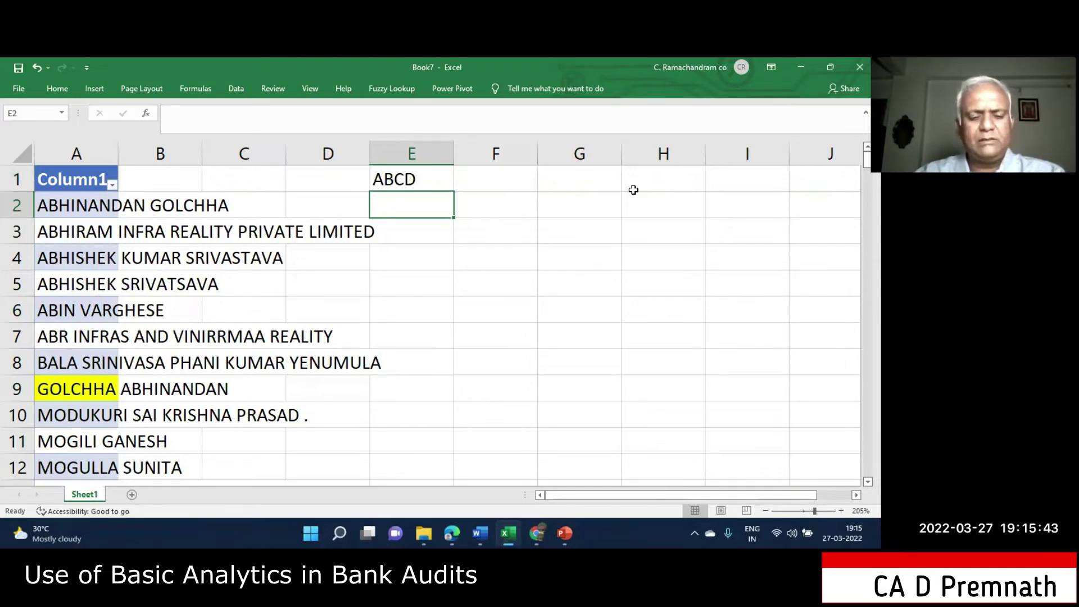
type("CBDA")
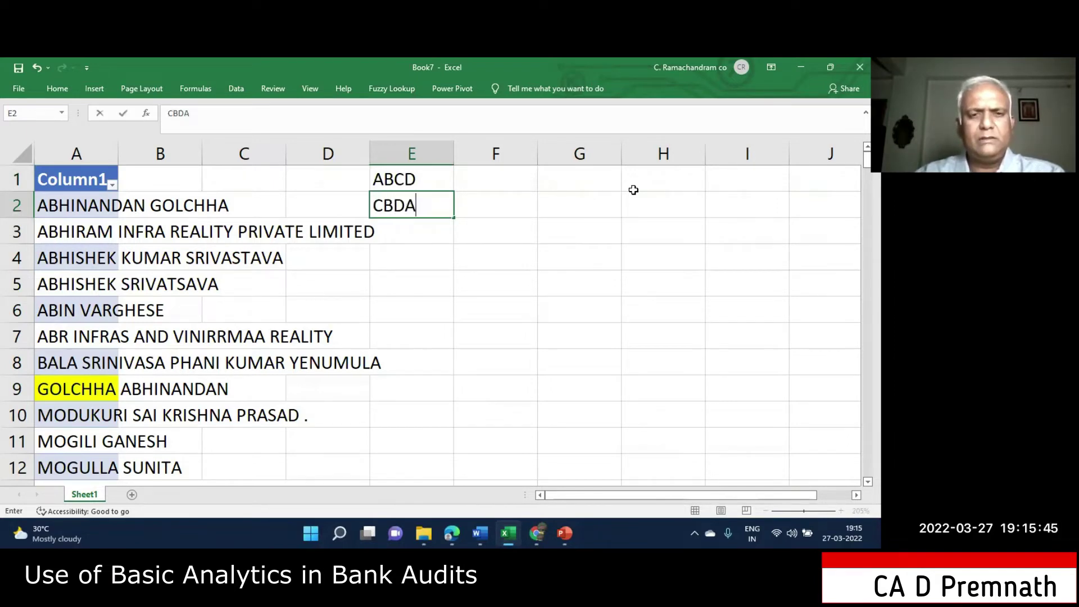
key("Return")
Compare the letter order of the sample strings in cells E1 and E2
key("Up")
key("Up")
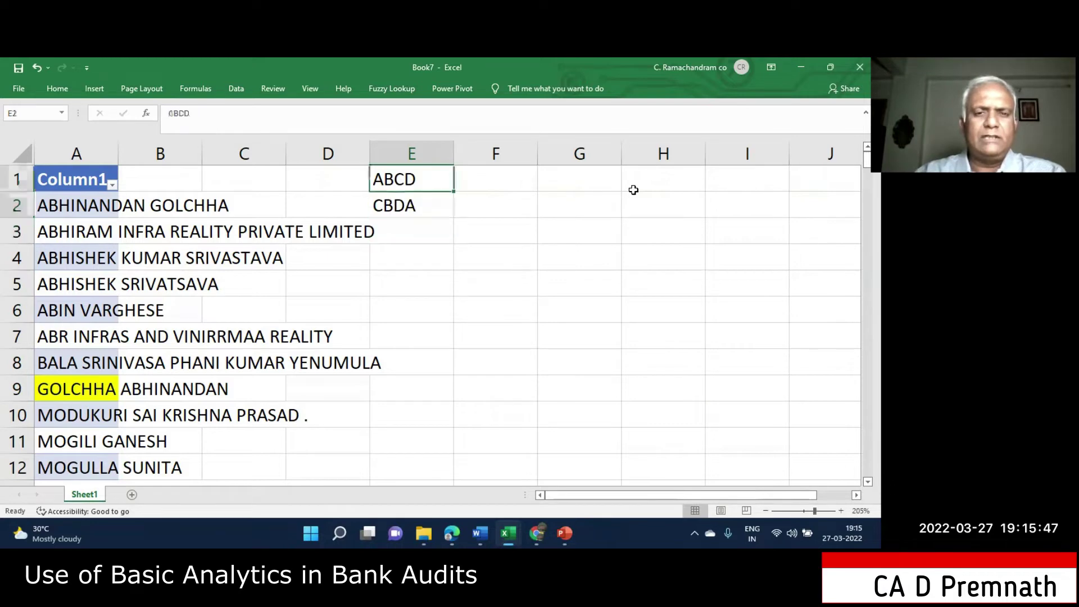
key("shift+Down")
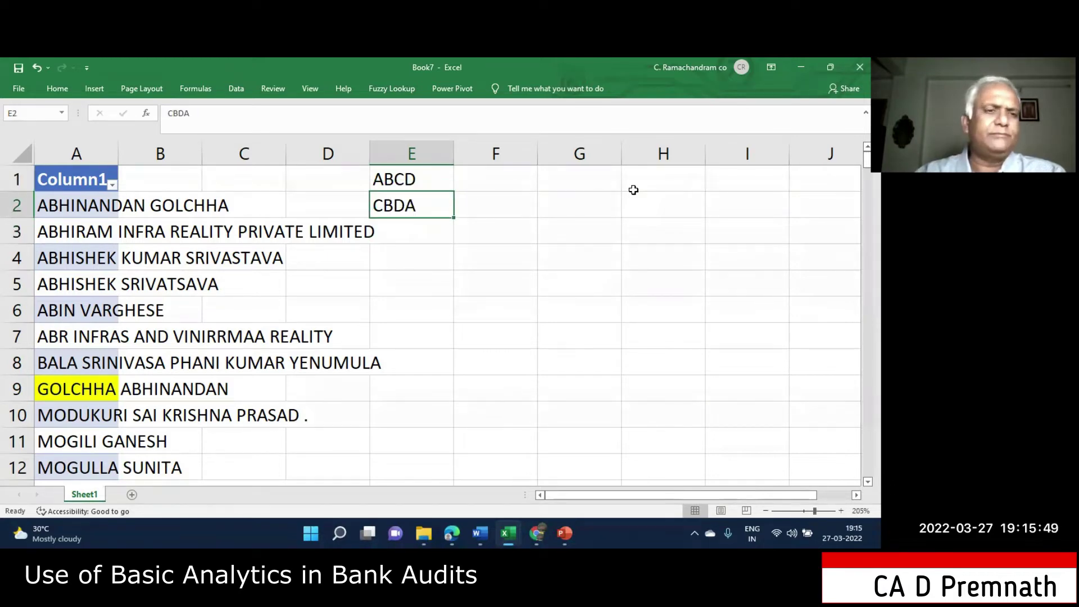
key("Up")
key("Down")
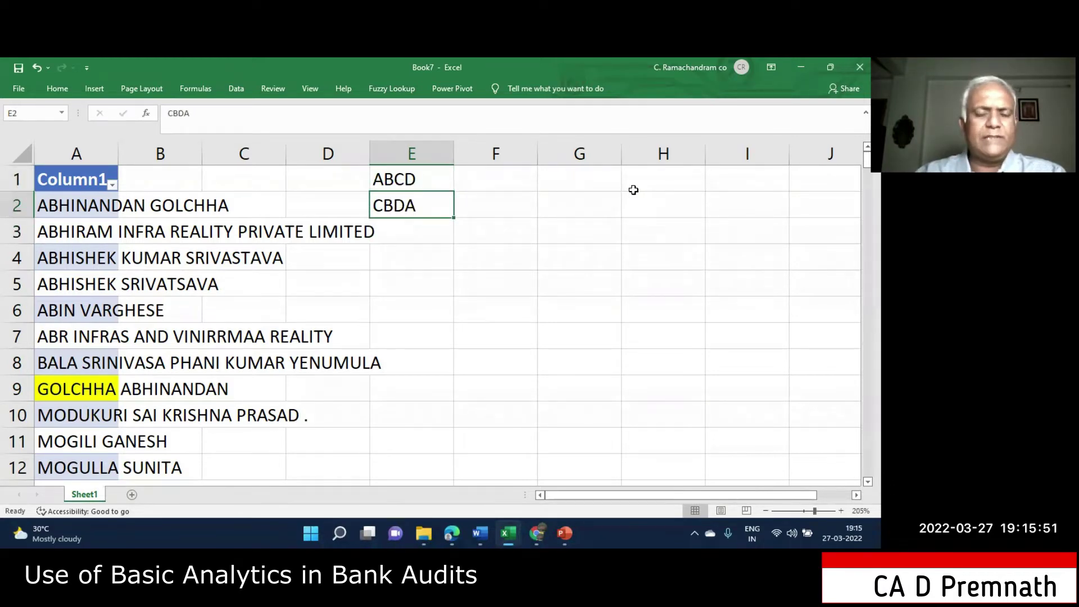
key("Up")
key("Down")
key("Up")
key("Down")
key("Up")
key("Down")
key("Up")
key("Down")
key("Up")
key("Down")
key("Up")
key("Down")
key("Up")
key("Down")
key("Up")
key("Down")
Clear the sample strings from cells E1:E2
key("Up")
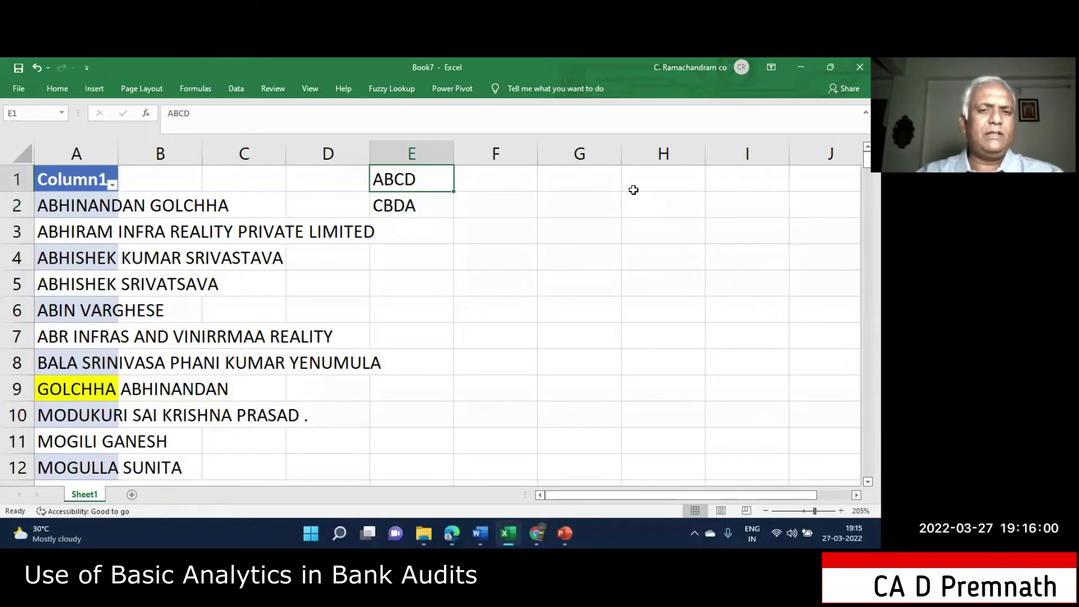
key("shift+Down")
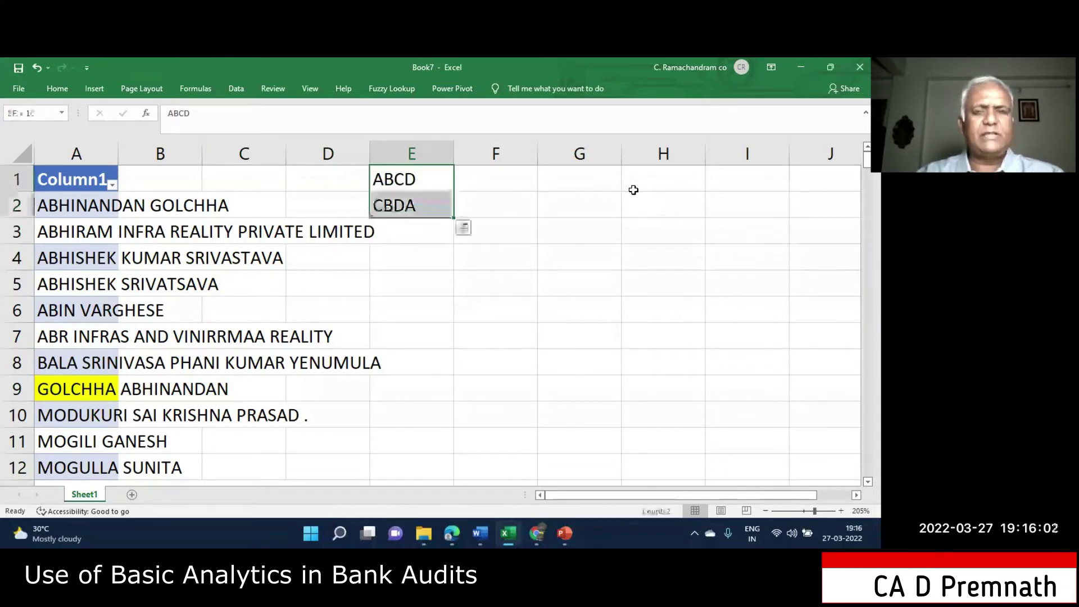
key("Delete")
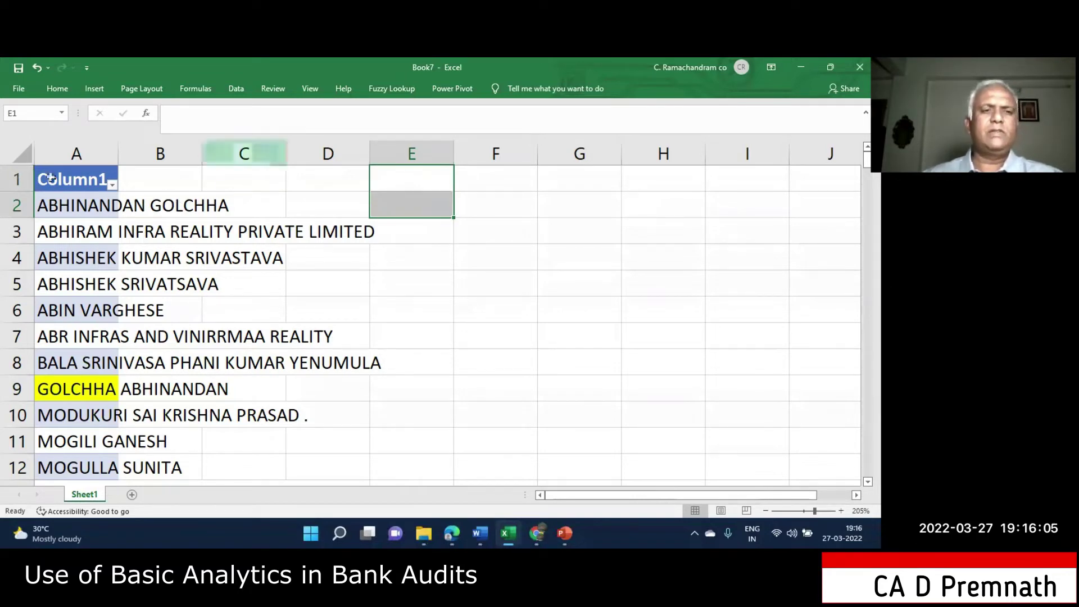
Run Fuzzy Lookup from cell B1, matching Table1's Column1 against itself with 2 matches and similarity output, and close its pane
left_click(168, 186)
left_click(392, 89)
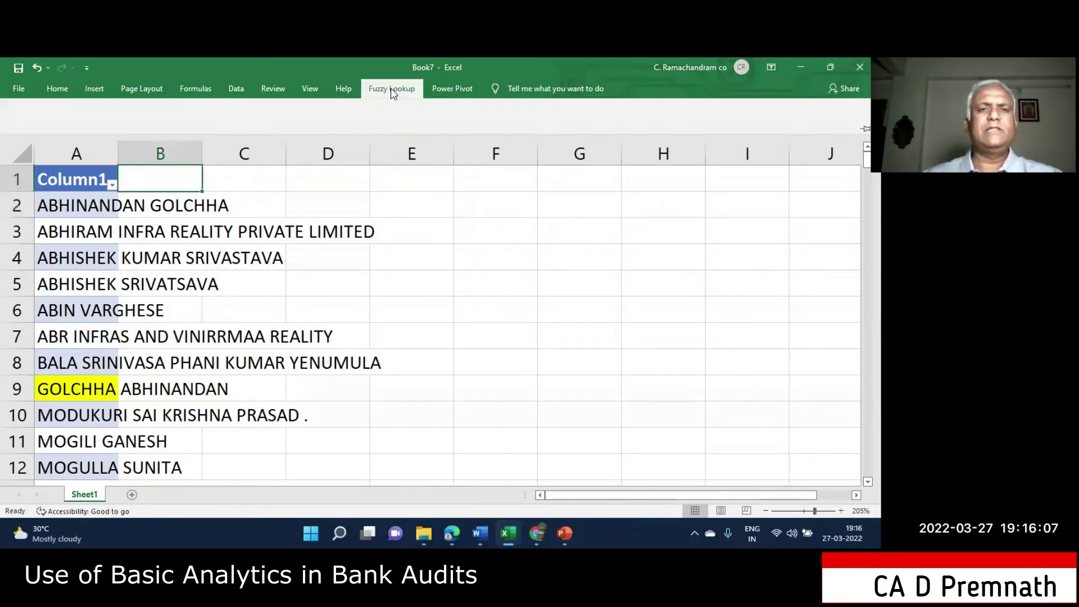
left_click(27, 122)
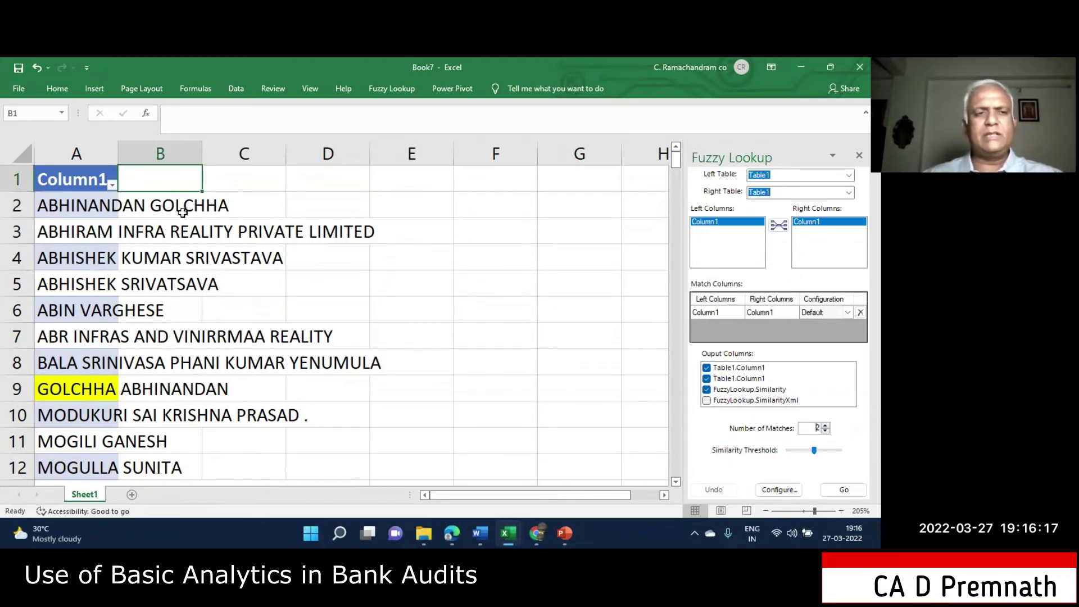
left_click(844, 489)
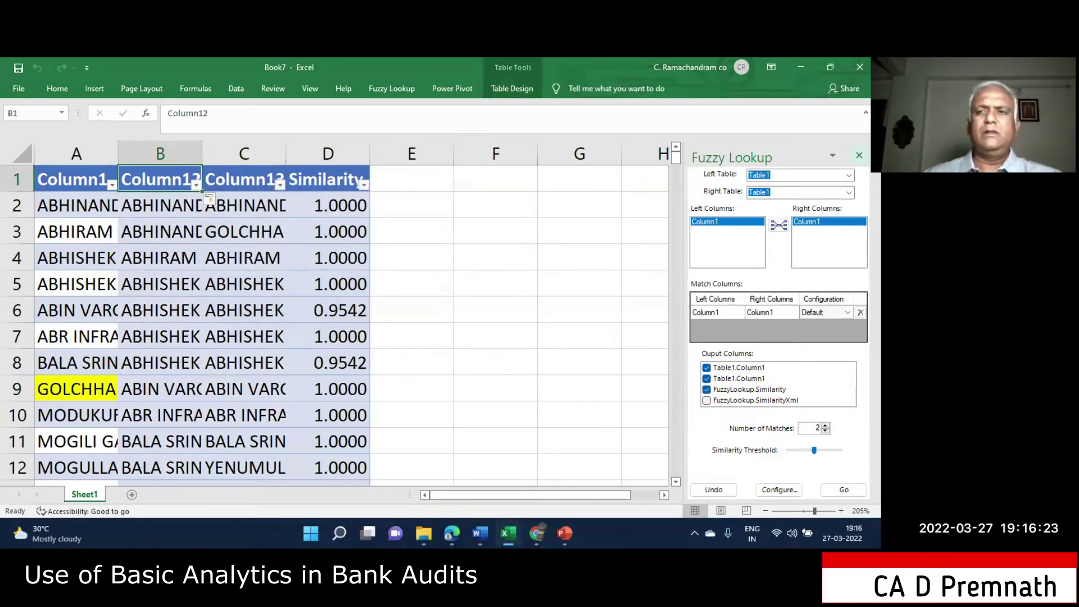
left_click(858, 155)
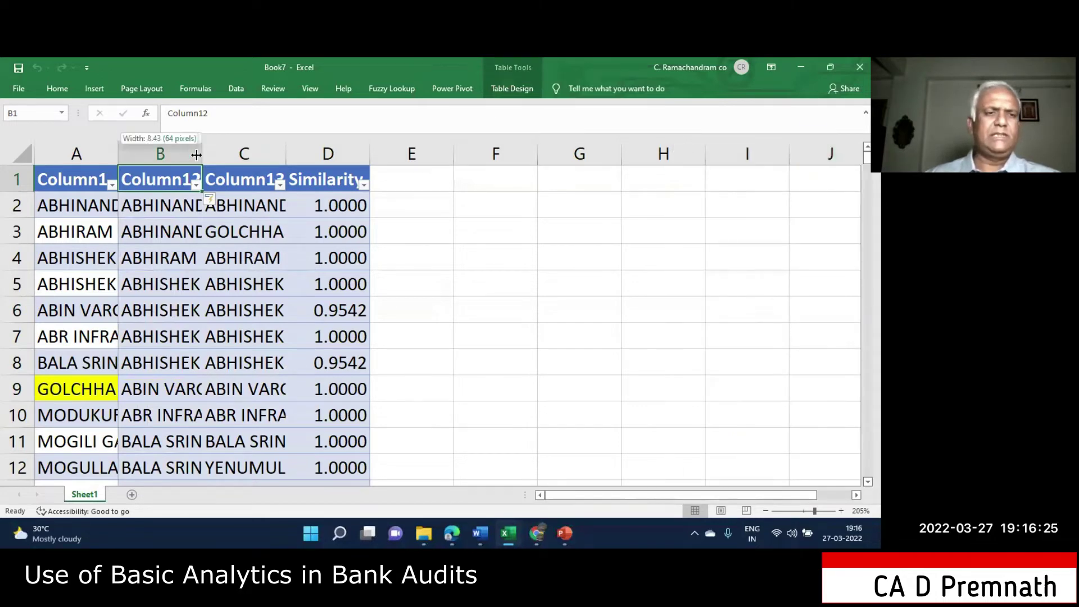
Widen columns A, B and C so more of the original and matched names can be read
left_click_drag(118, 153, 212, 154)
left_click_drag(293, 147, 457, 150)
left_click_drag(545, 149, 676, 149)
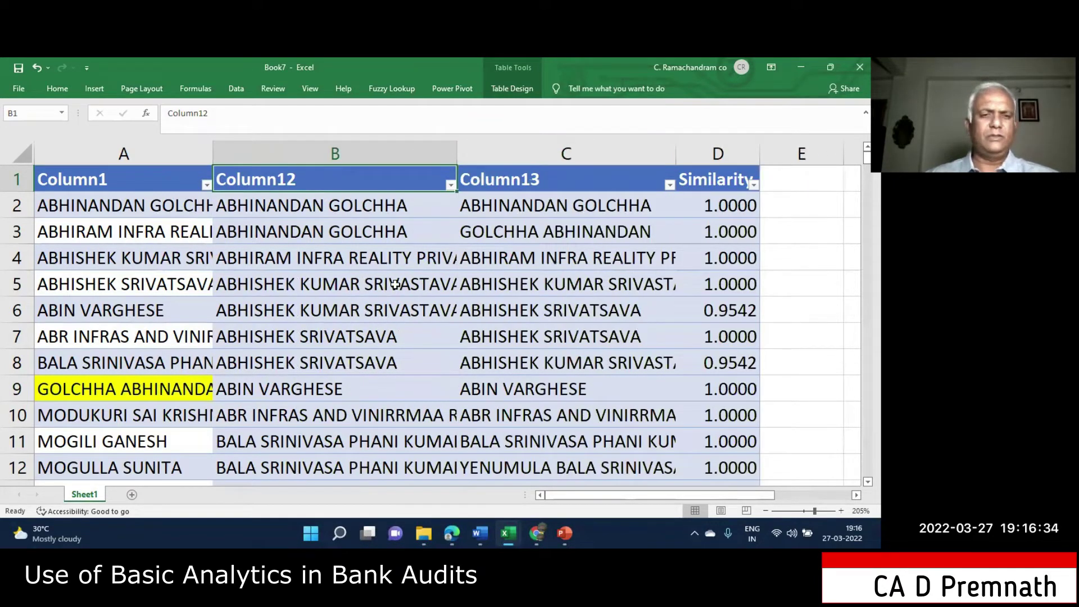
scroll(429, 269, "down", 2)
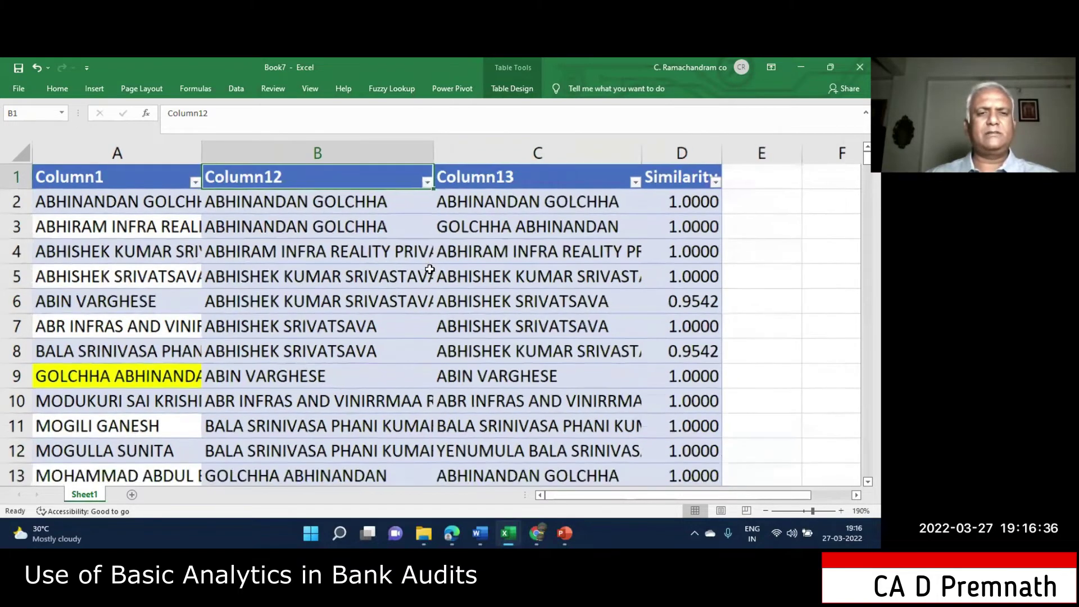
left_click_drag(183, 151, 254, 152)
Compare the customer names in cells A2 and A9 of the original list for reversed word order
left_click(175, 197)
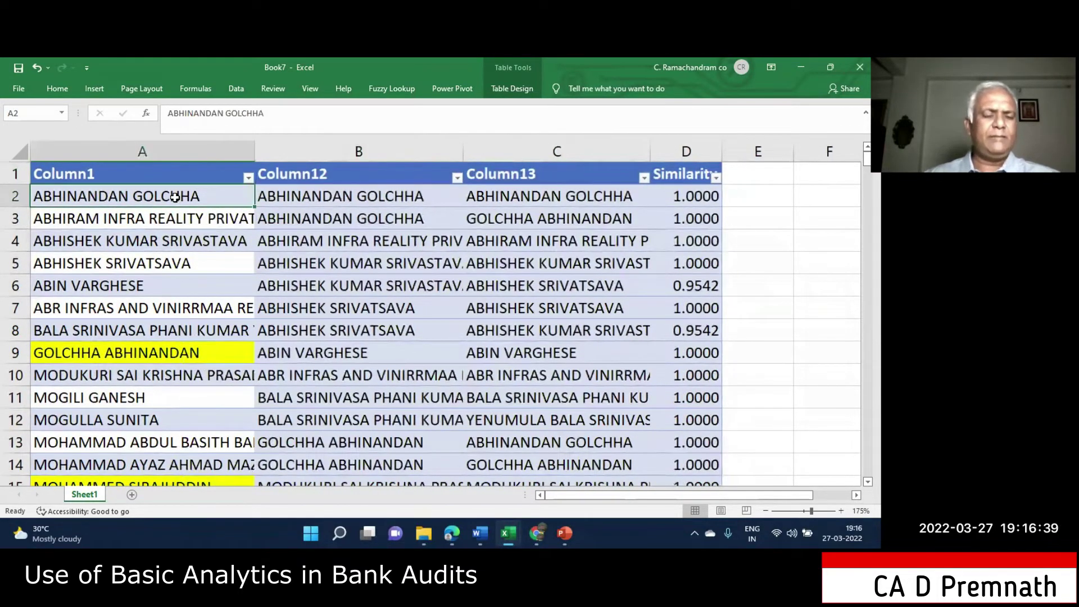
left_click(141, 358)
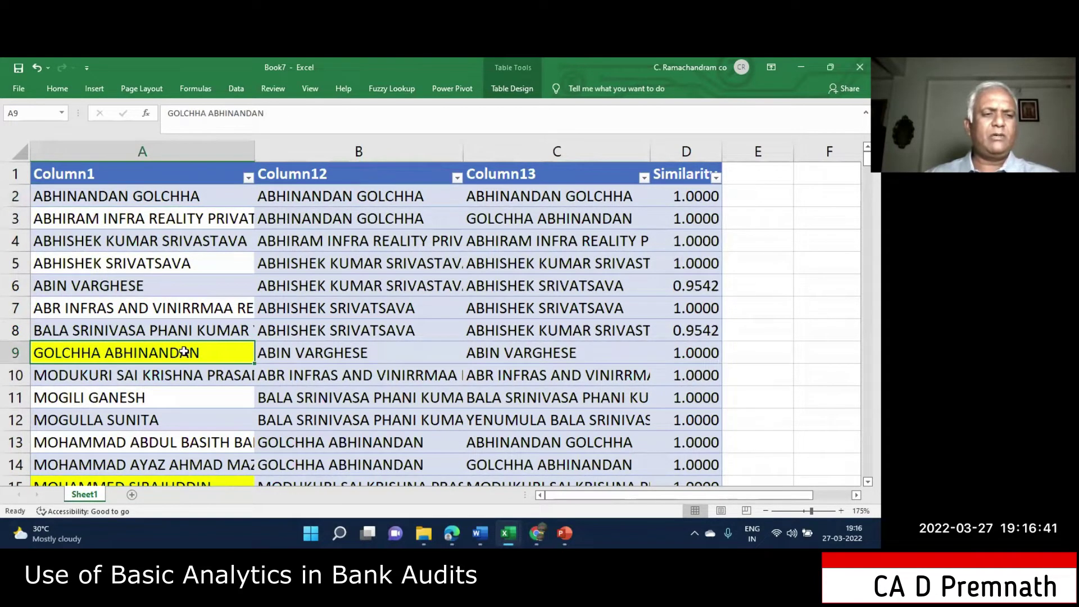
left_click(141, 195)
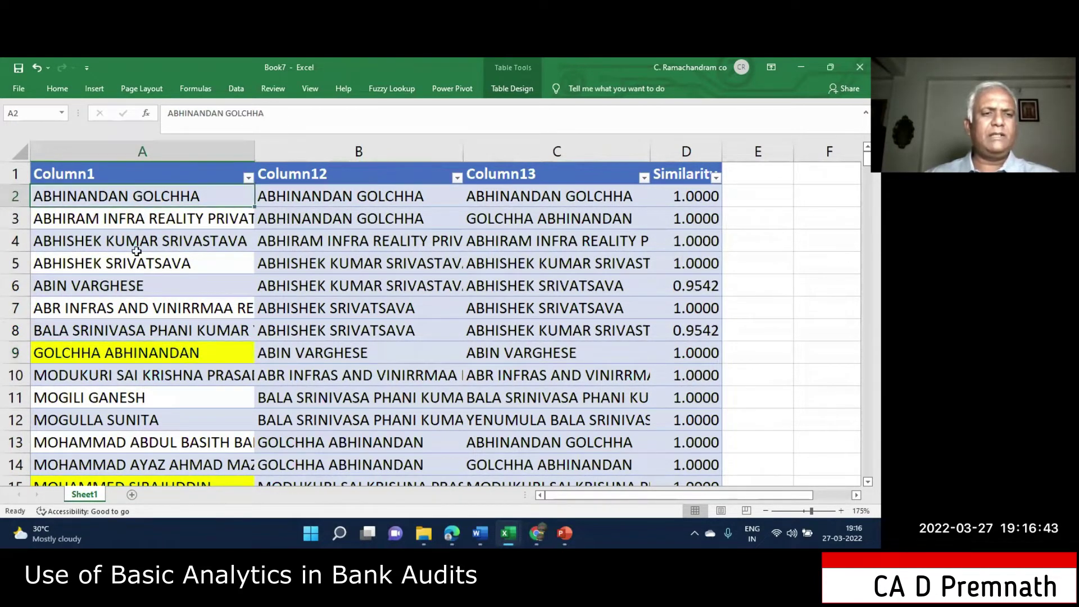
Check the original names in A2 and A9 against each other and against row 2 of the Fuzzy Lookup output
left_click(142, 357)
left_click(155, 199)
left_click(170, 346)
left_click(162, 195)
left_click(183, 355)
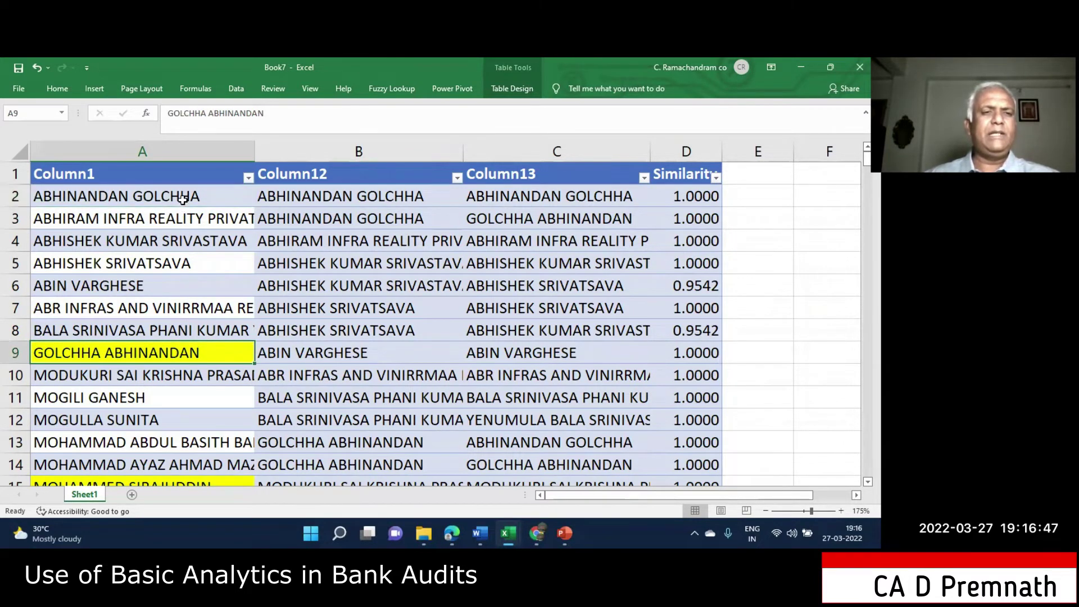
left_click(183, 197)
left_click(194, 348)
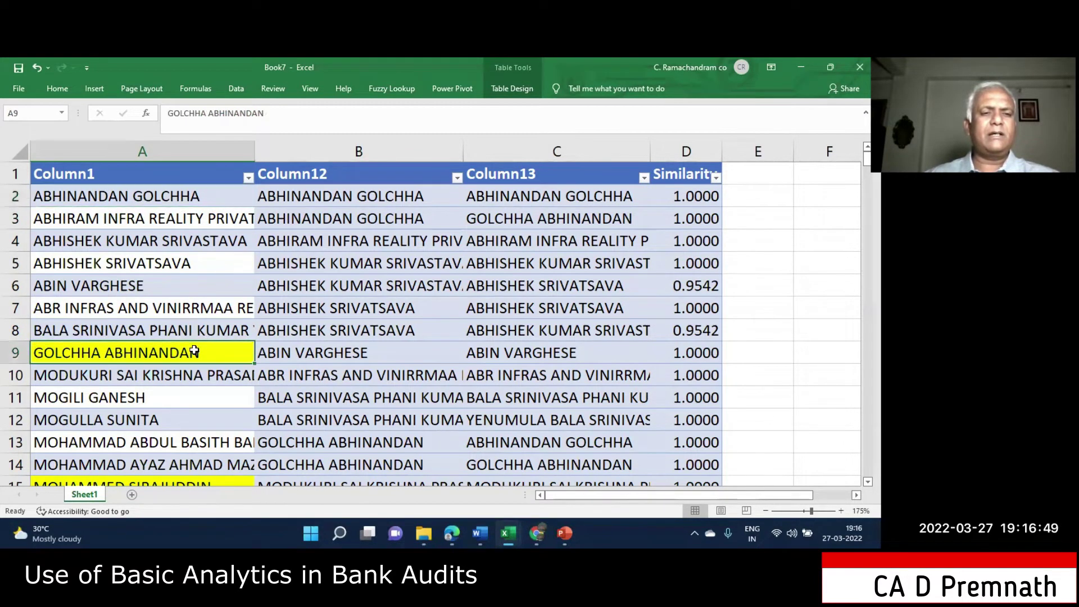
left_click(185, 202)
key("Right")
key("Right")
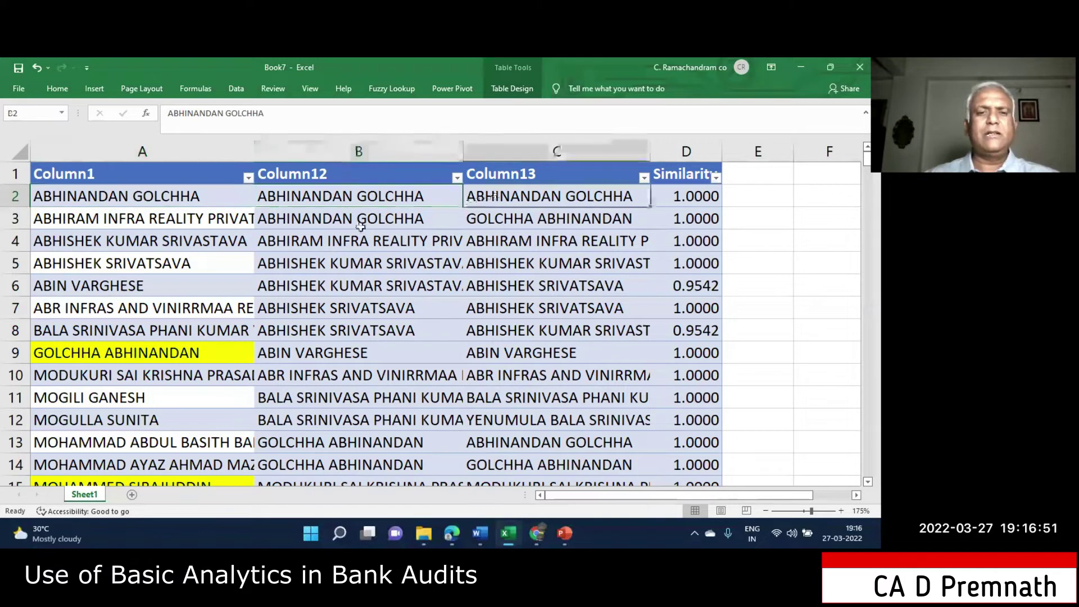
Contrast the original Column1 with the matched Column12 and Column13, and check the name pairs in rows 2 and 3
left_click(219, 143)
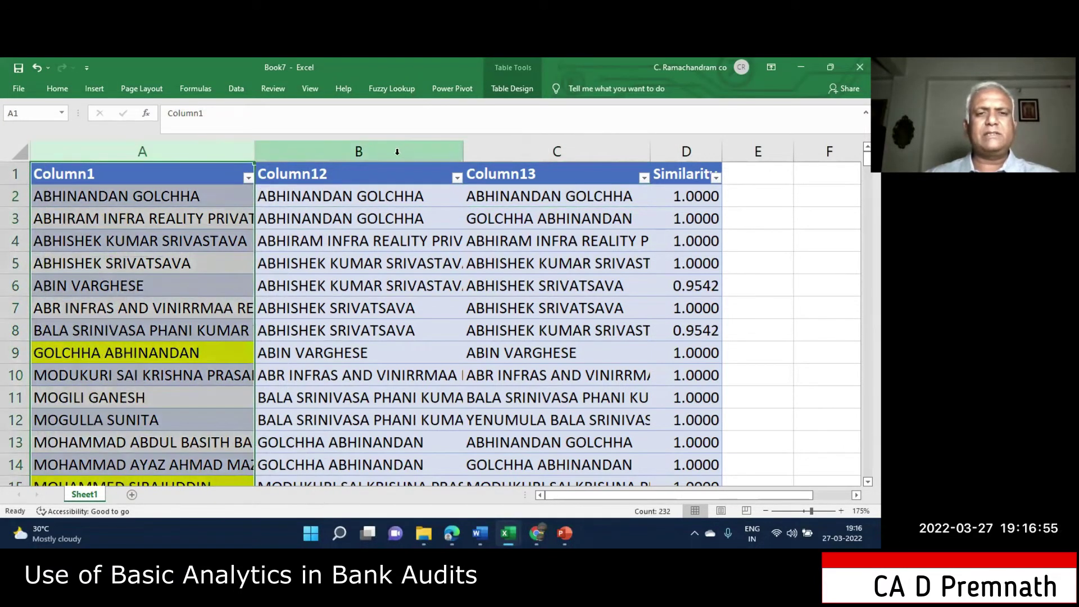
left_click_drag(448, 161, 206, 147)
left_click_drag(356, 145, 525, 148)
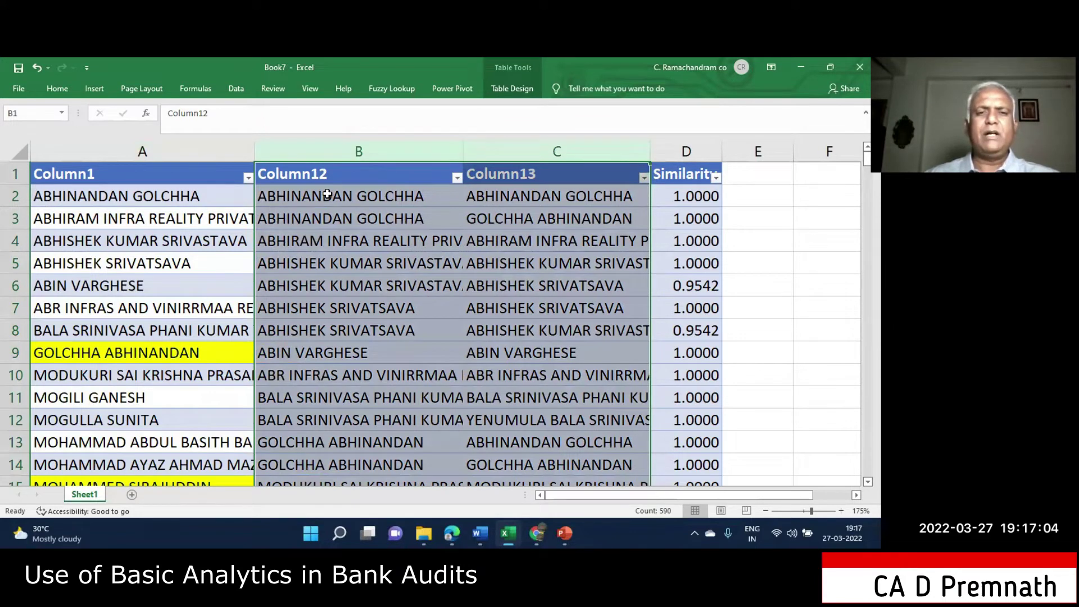
left_click(329, 196)
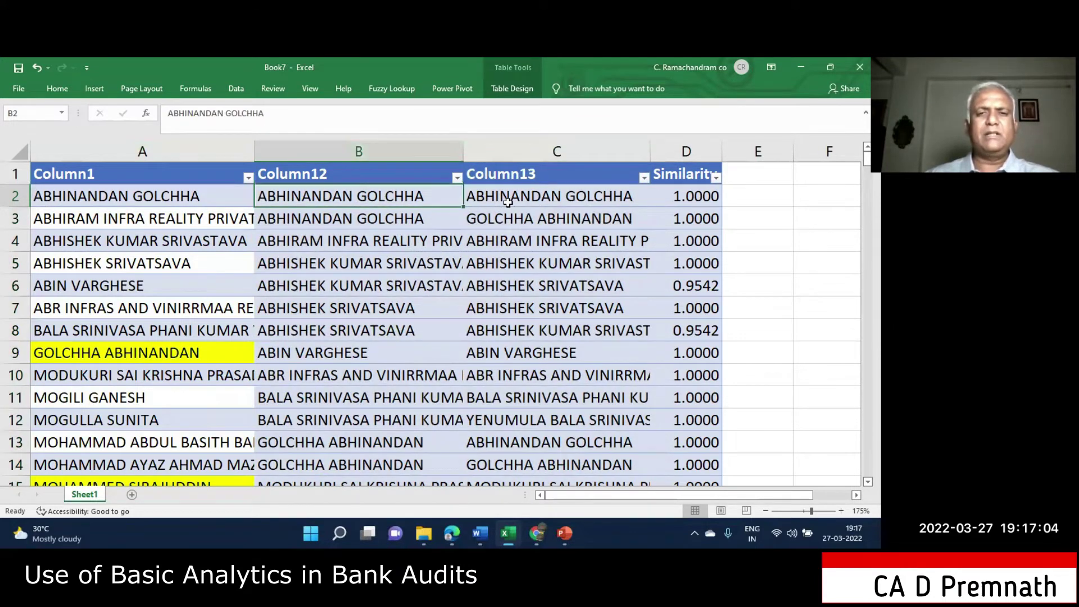
left_click(339, 222)
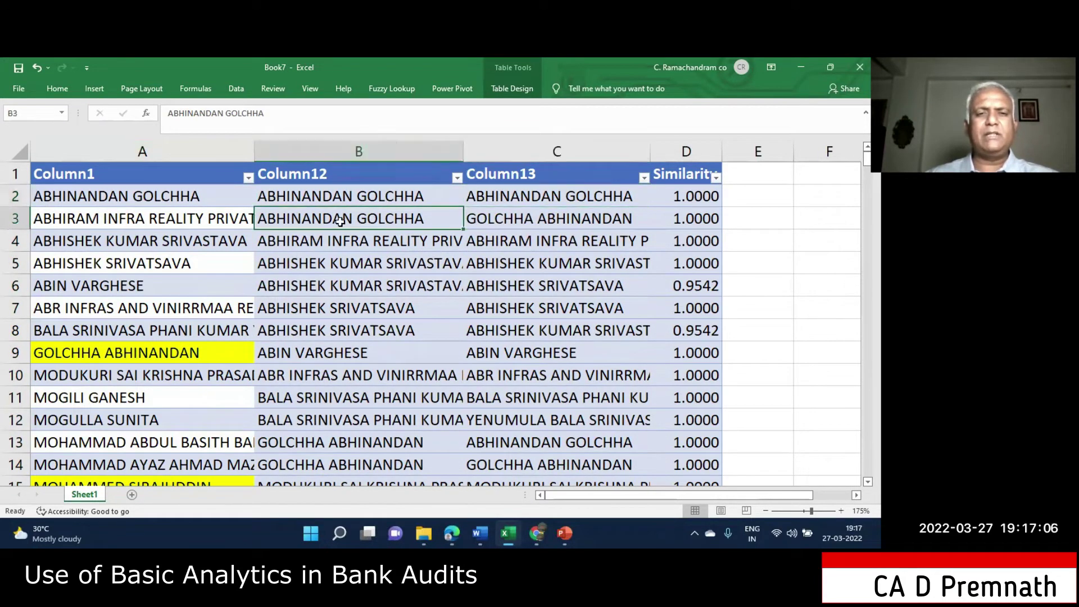
left_click(528, 222)
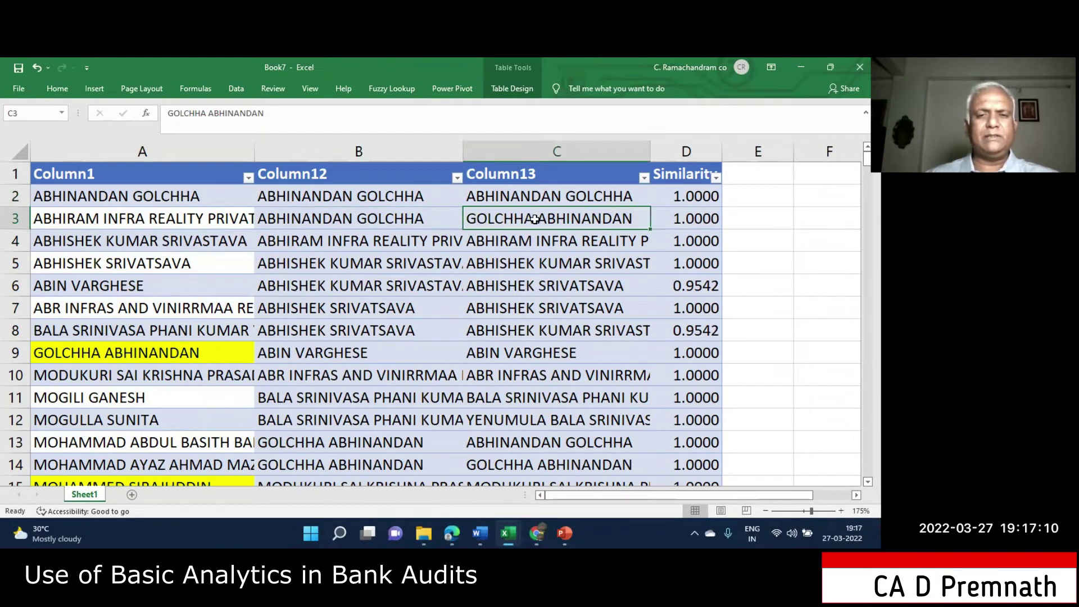
Examine the matched name pair and similarity score in row 6, and look through the match results below
left_click(303, 288)
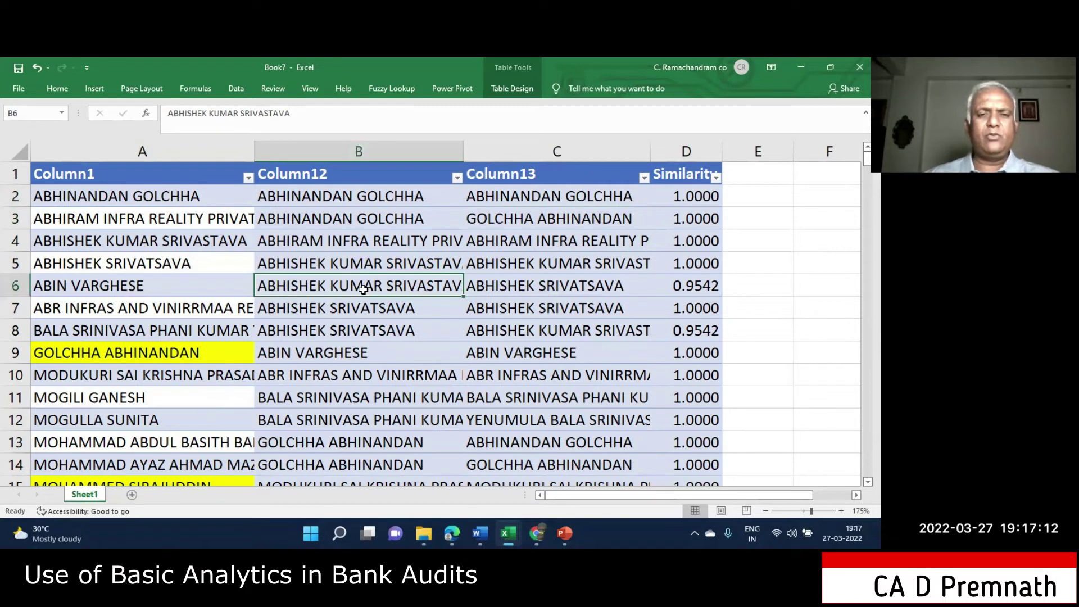
left_click(511, 287)
left_click_drag(412, 285, 633, 298)
left_click(693, 293)
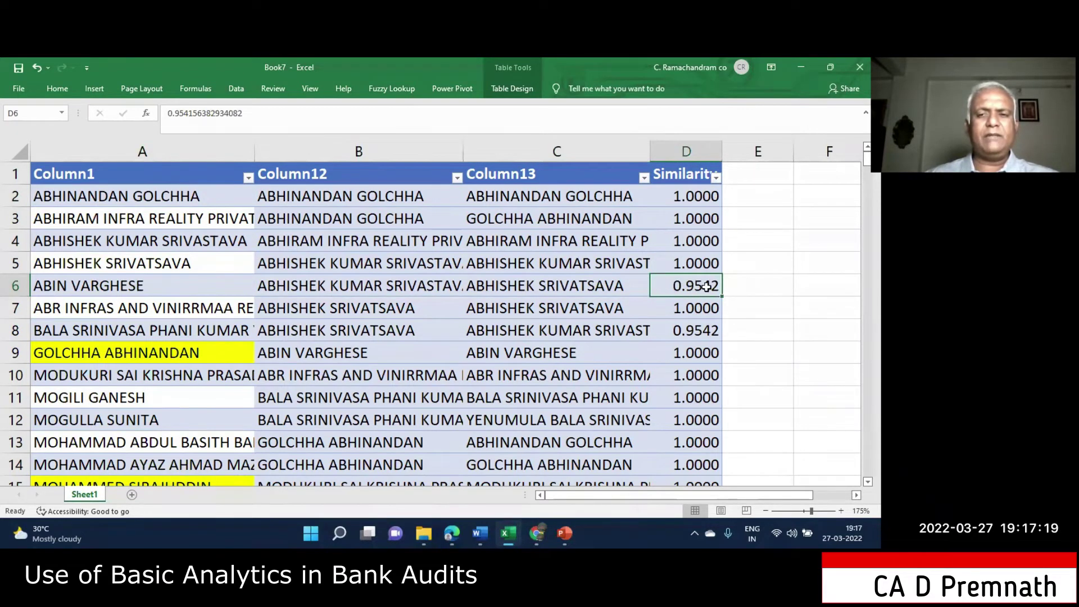
left_click_drag(428, 287, 684, 287)
left_click(404, 257)
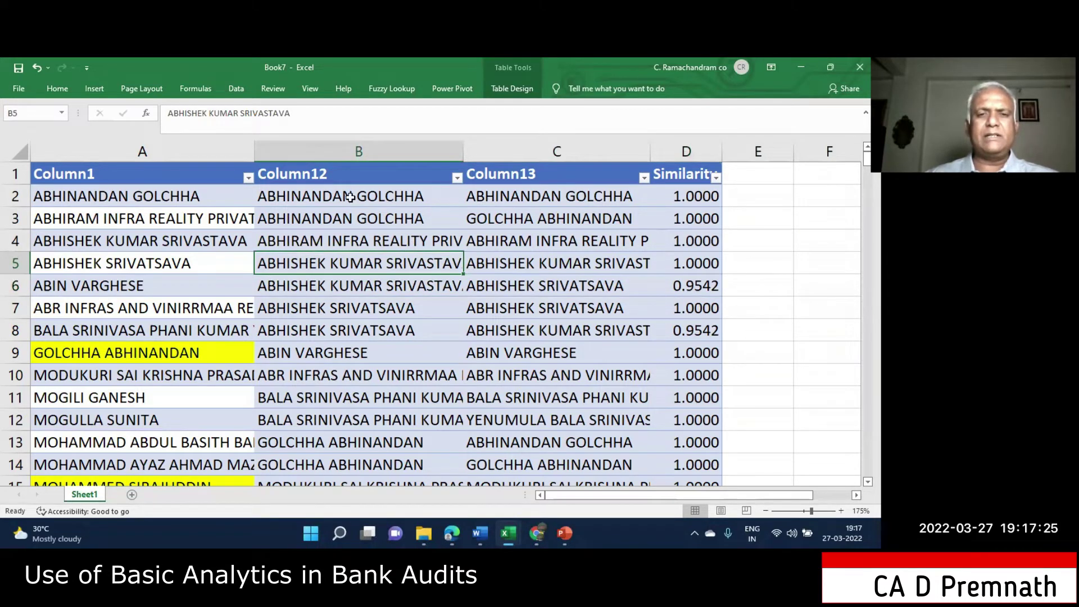
scroll(540, 284, "down", 2)
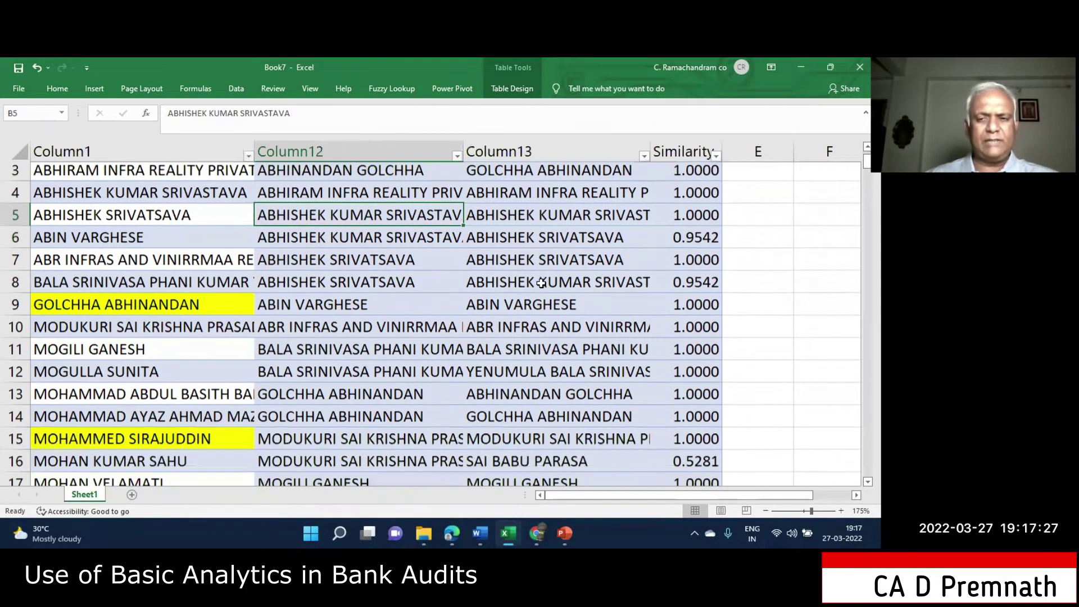
scroll(543, 369, "down", 1)
scroll(543, 369, "down", 2)
scroll(543, 366, "up", 4)
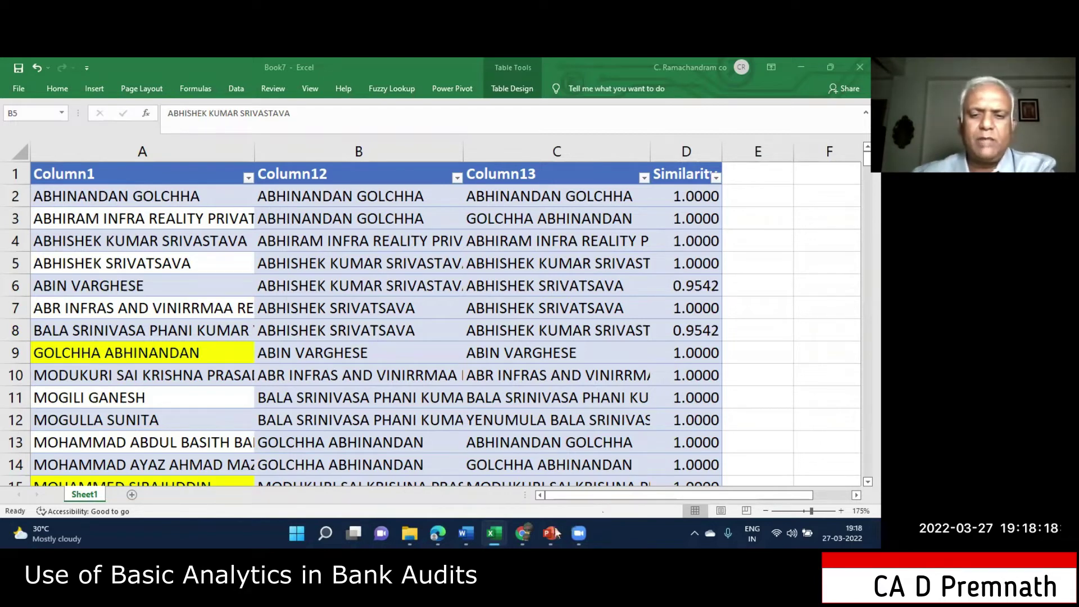
Switch to the running PowerPoint slide show and review the customer master, account details and phone-wise KYC pivot slides
mouse_move(555, 532)
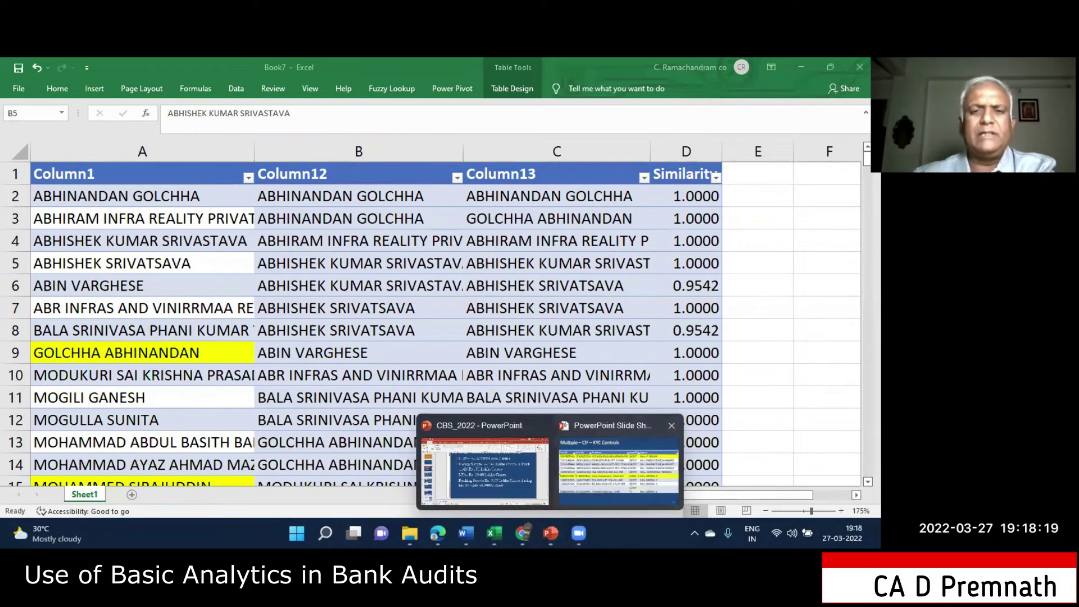
left_click(610, 483)
key("Right")
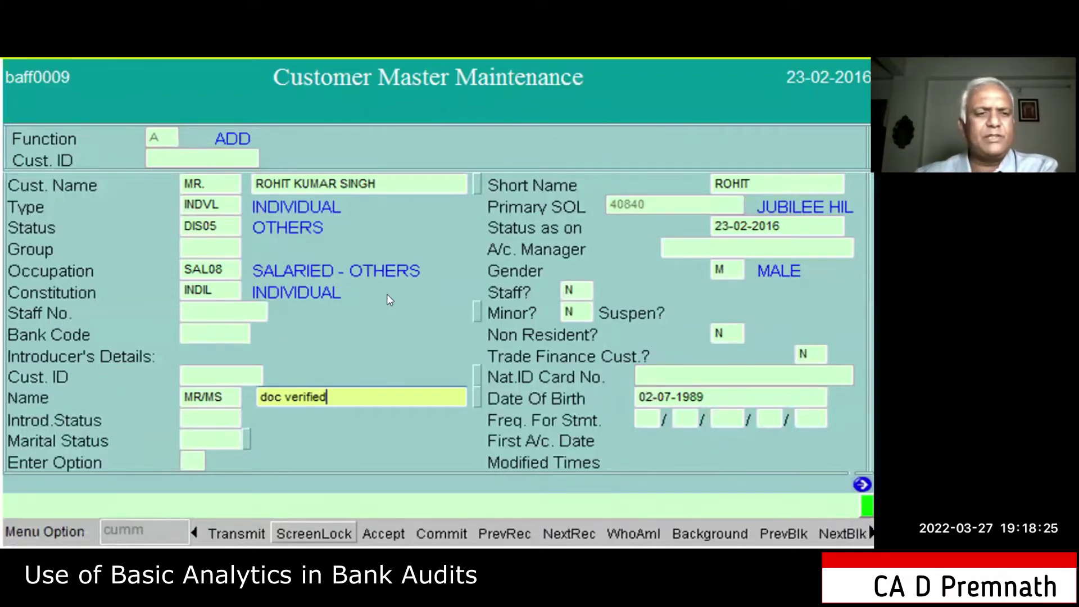
key("Right")
key("Right")
key("Right")
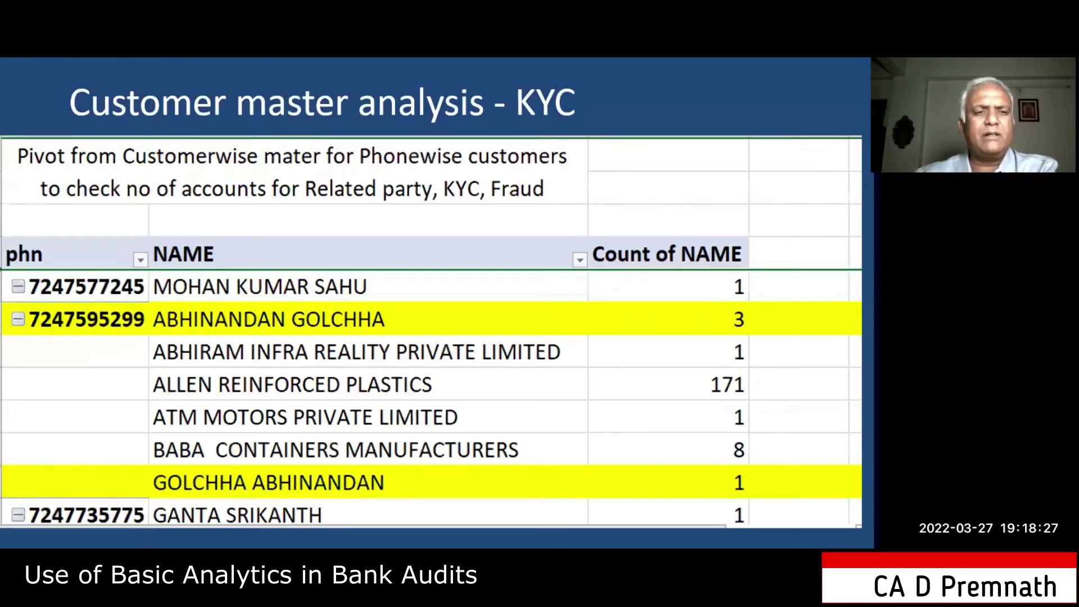
key("Right")
key("Right")
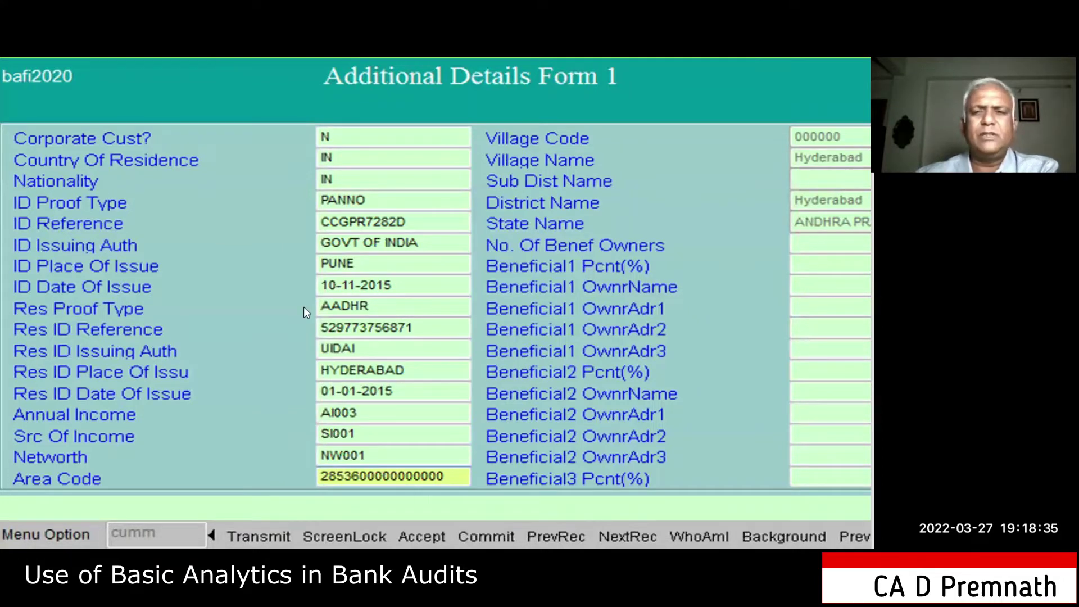
left_click(349, 285)
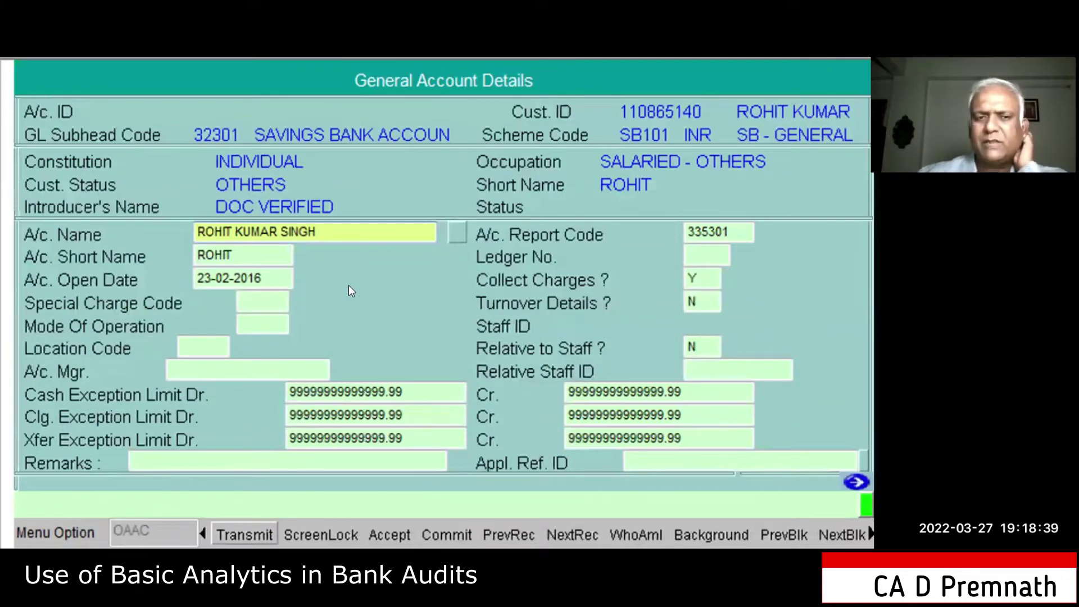
left_click(348, 285)
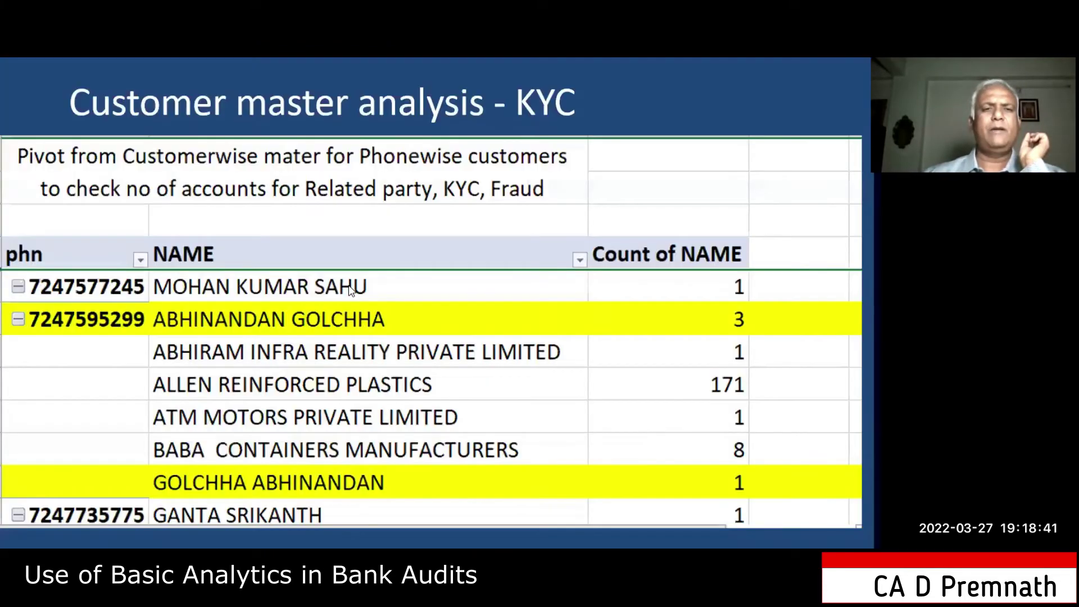
left_click(349, 284)
key("Right")
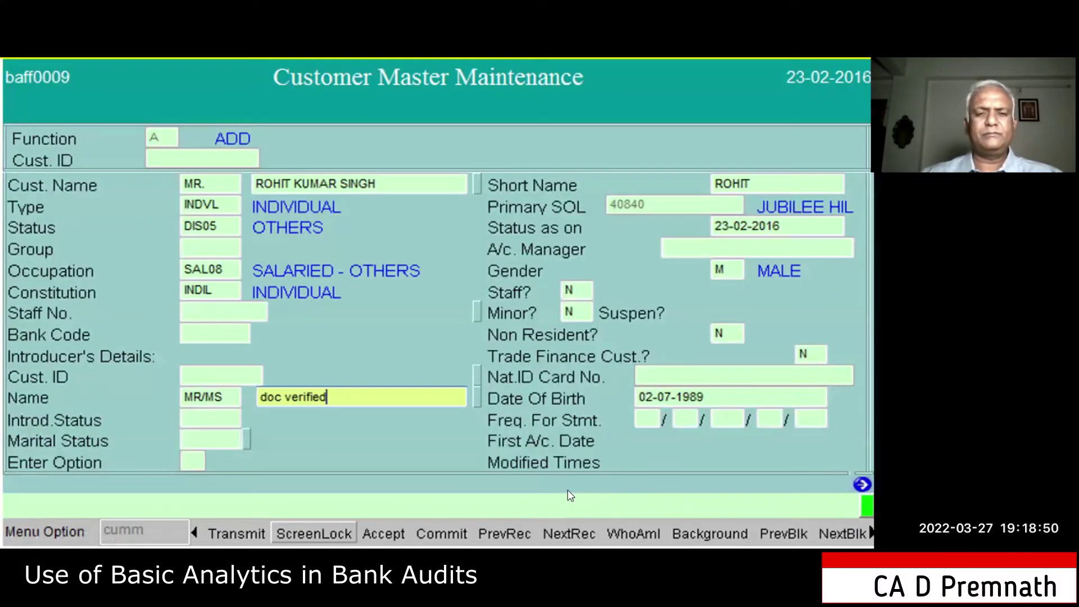
Return to Excel and close the Book7 workbook without saving it
key("alt+Tab")
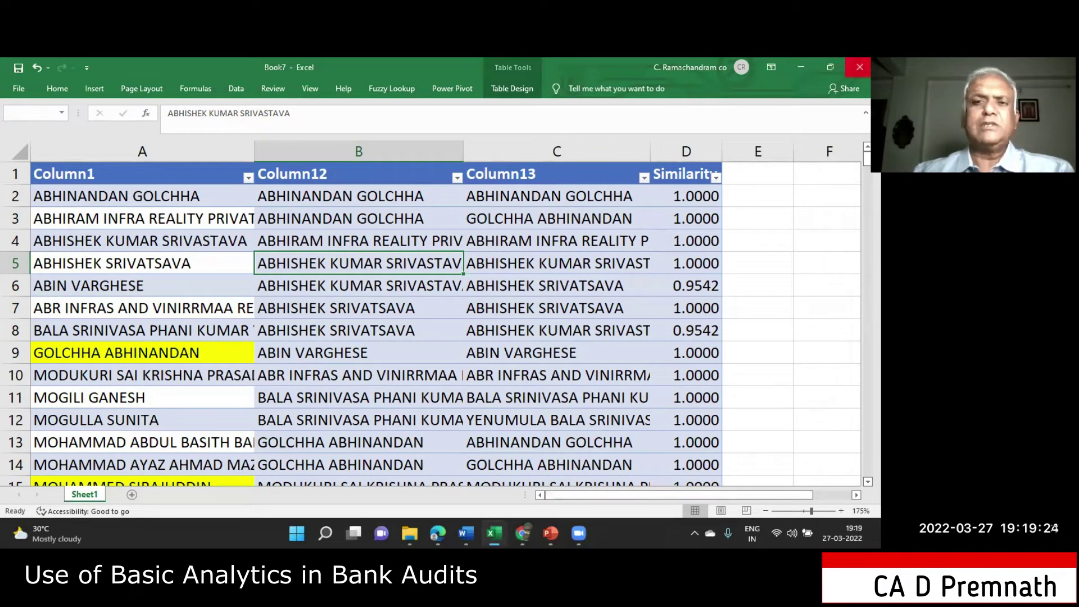
left_click(859, 67)
left_click(487, 363)
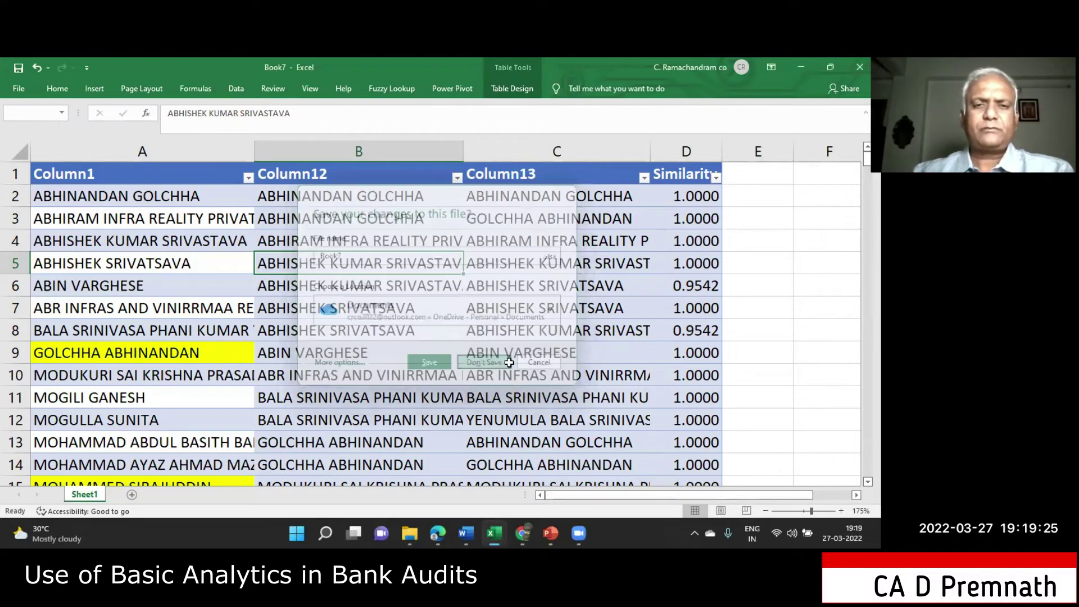
scroll(473, 344, "up", 5)
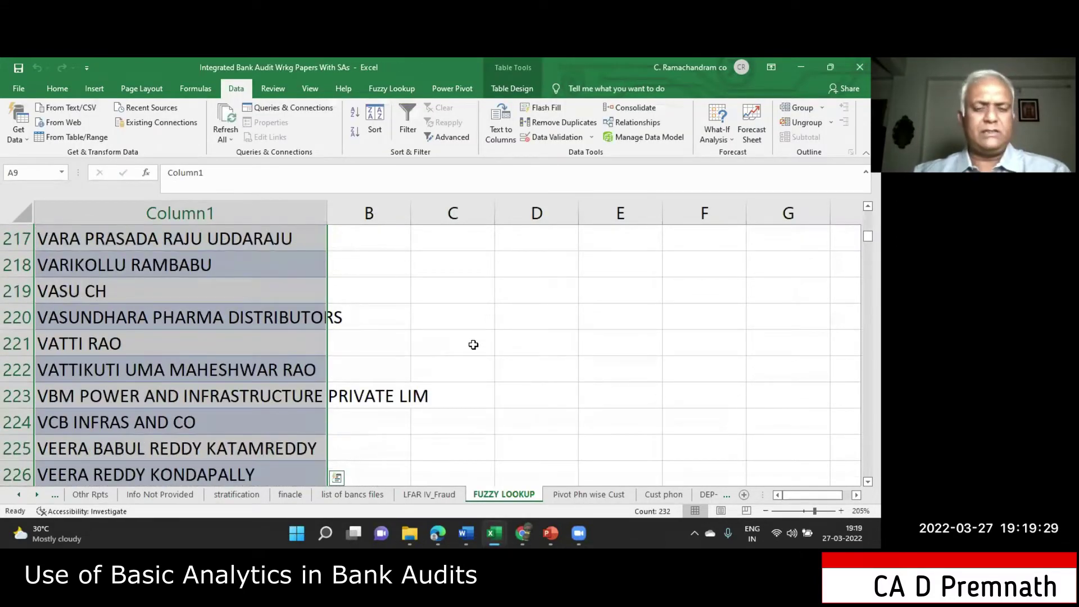
Switch back to the PowerPoint slide show and review the Multiple – CIF – KYC Controls slide
mouse_move(550, 532)
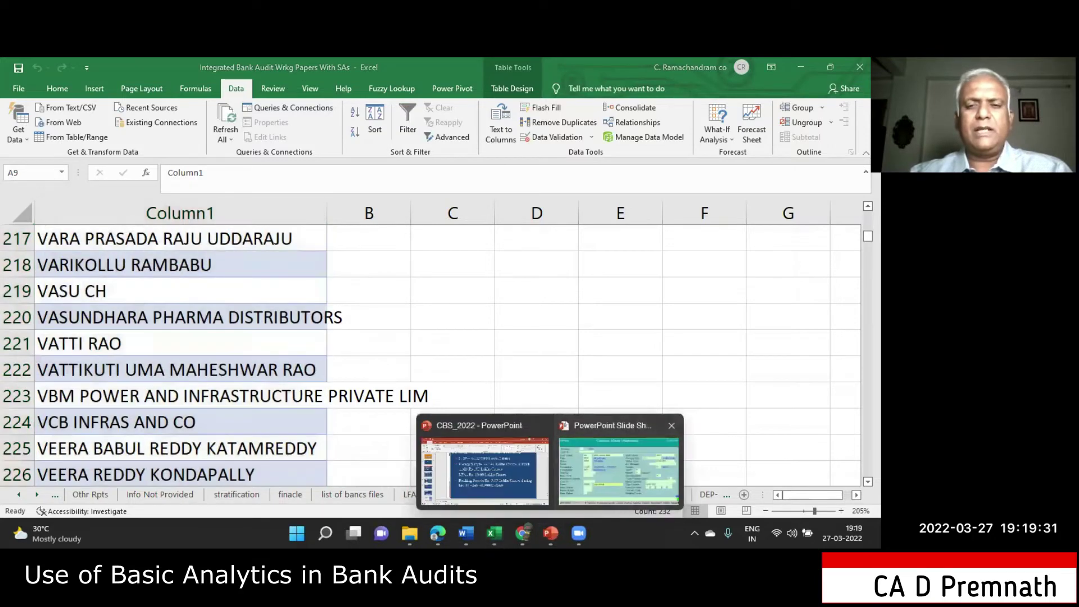
left_click(618, 472)
key("Right")
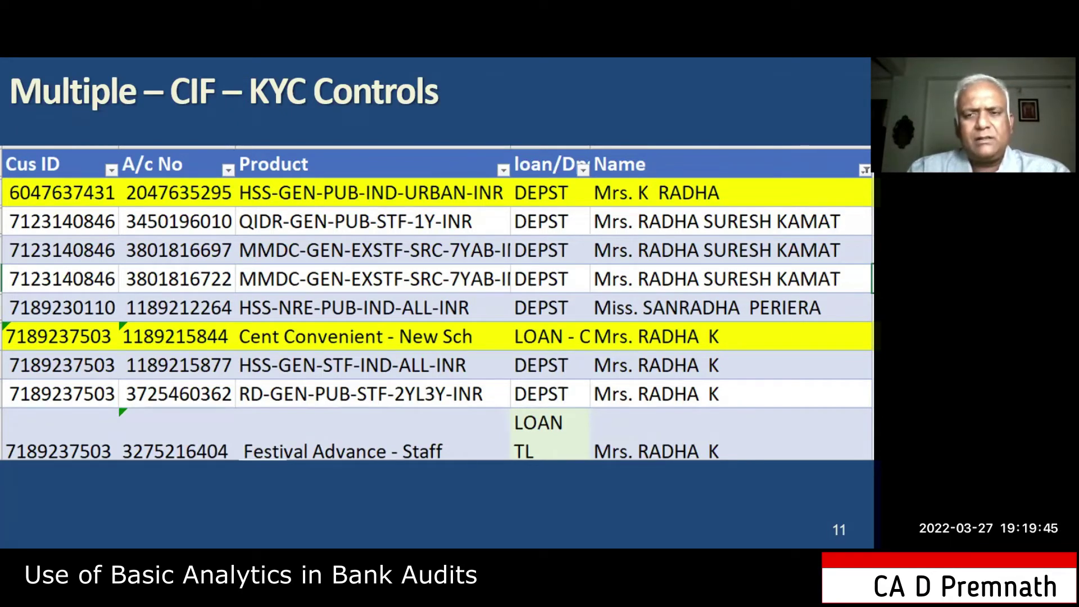
key("Left")
key("Right")
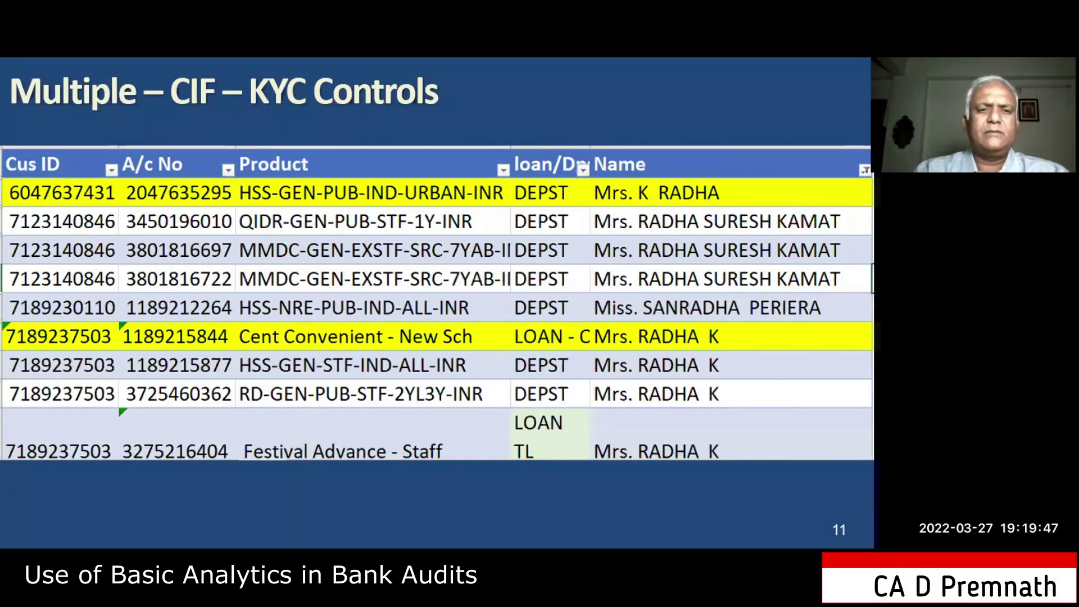
key("Right")
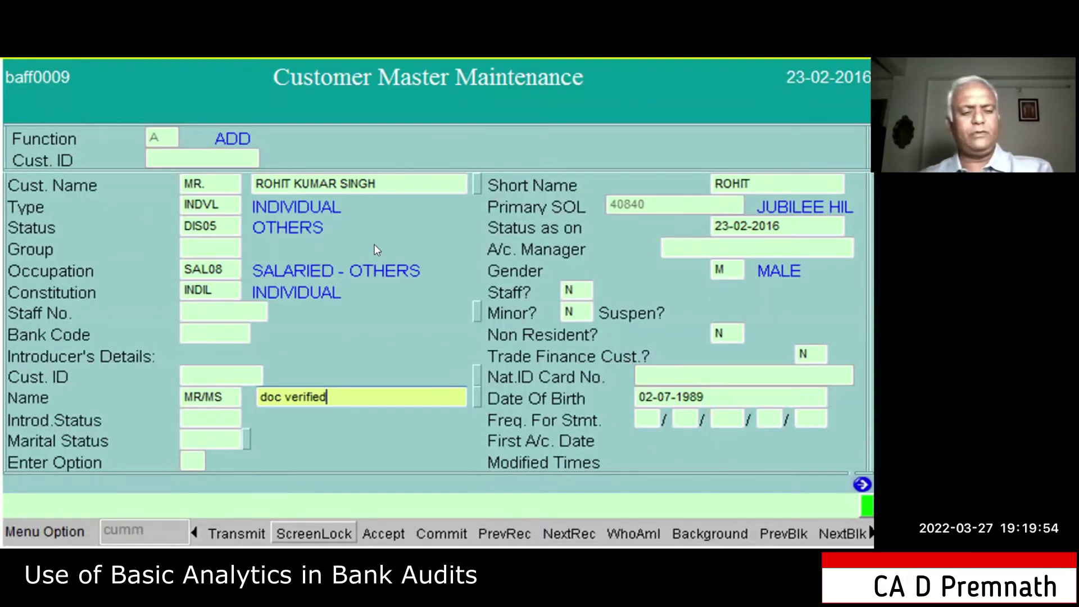
Switch to the Integrated Bank Audit working papers in Excel, open the Cust phon sheet and locate its NAME and phn headers
key("alt+Tab")
key("alt+Tab")
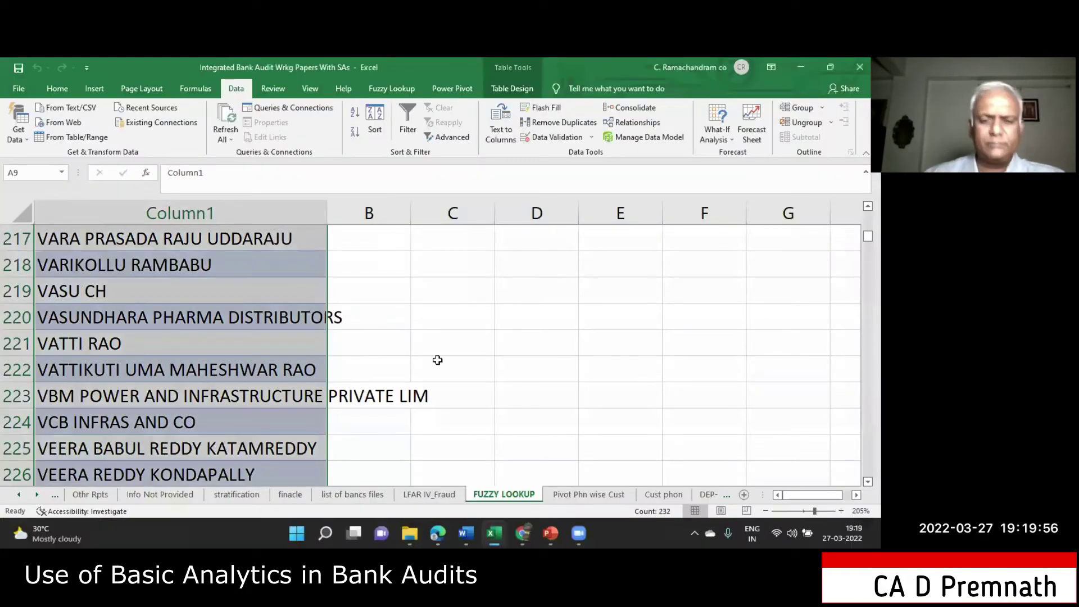
left_click(657, 495)
scroll(496, 334, "up", 1)
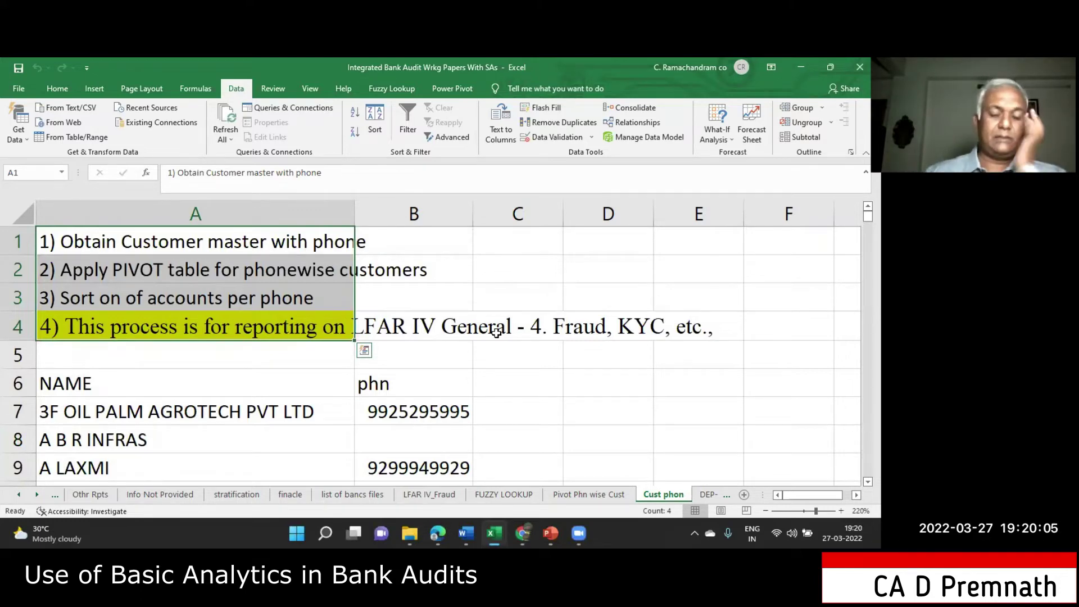
scroll(495, 338, "down", 2)
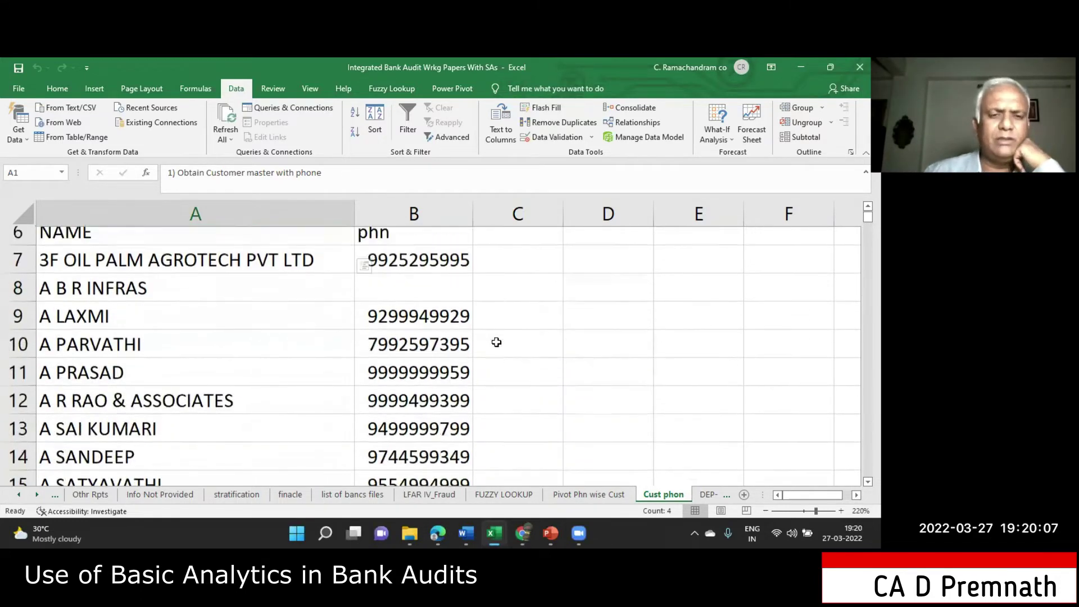
scroll(493, 339, "up", 2)
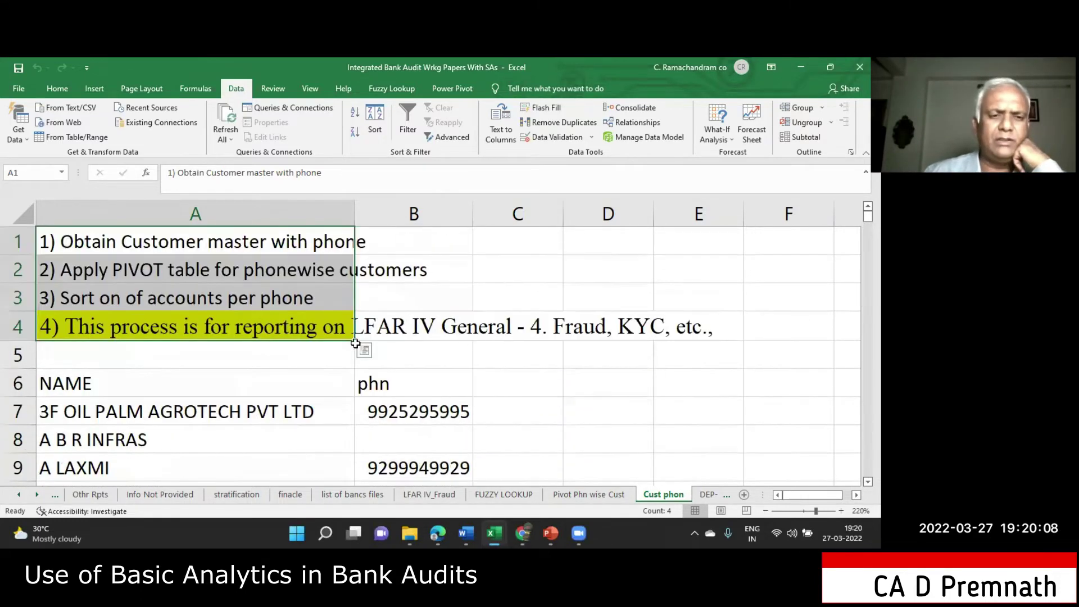
left_click(191, 381)
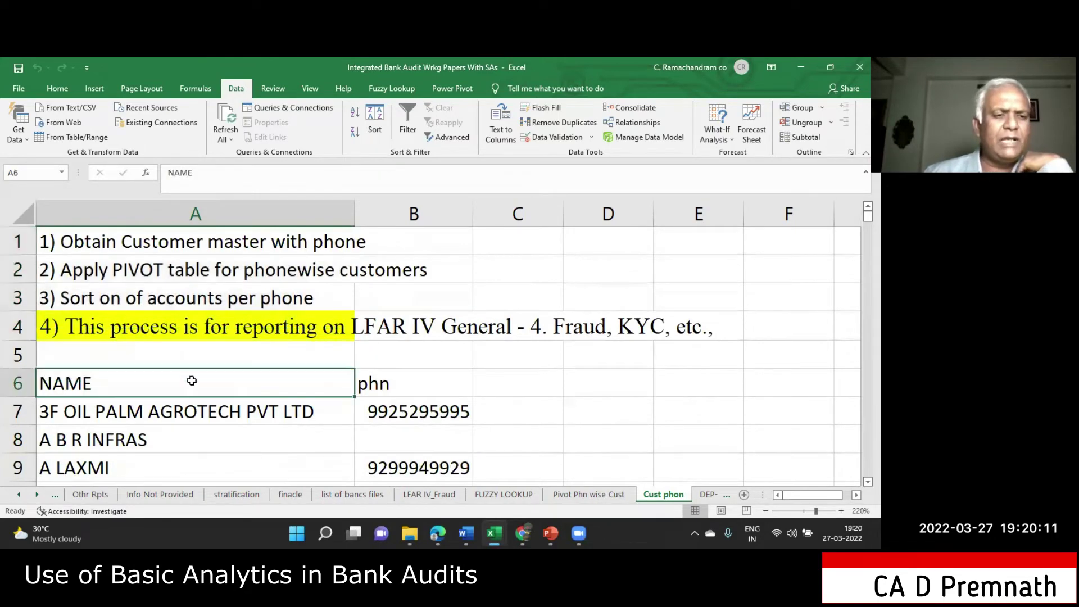
left_click(428, 380)
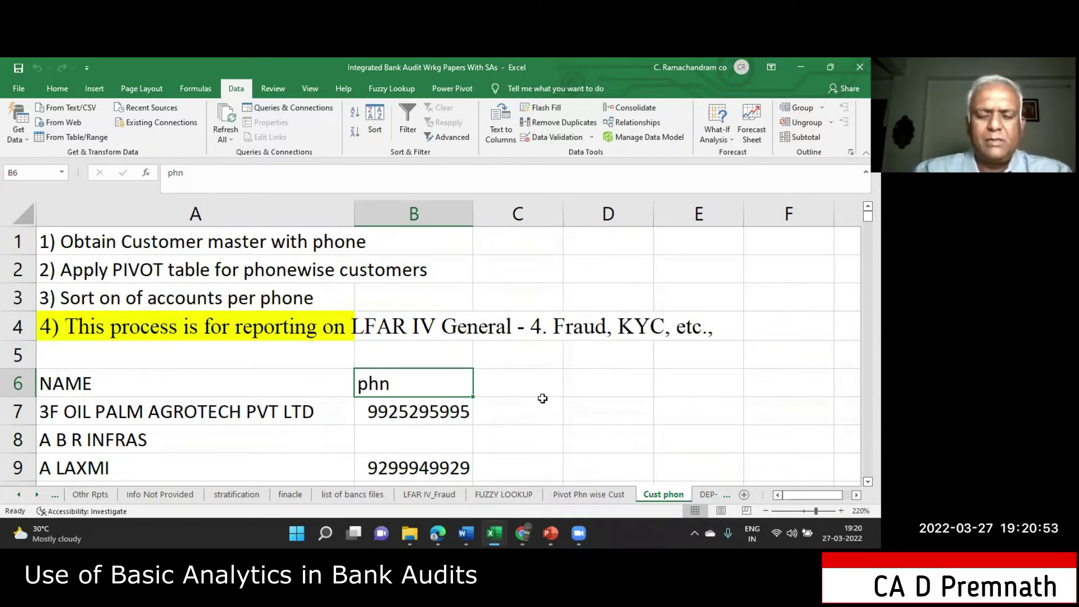
Examine the phone numbers listed for customers under the phn header in column B of the Cust phon sheet
key("Down")
key("Down")
key("Down")
key("Down")
key("Down")
key("Down")
key("Down")
key("Down")
key("Up")
key("Up")
key("Up")
key("Up")
key("Up")
key("Up")
key("Up")
key("Up")
key("Up")
key("Down")
key("Down")
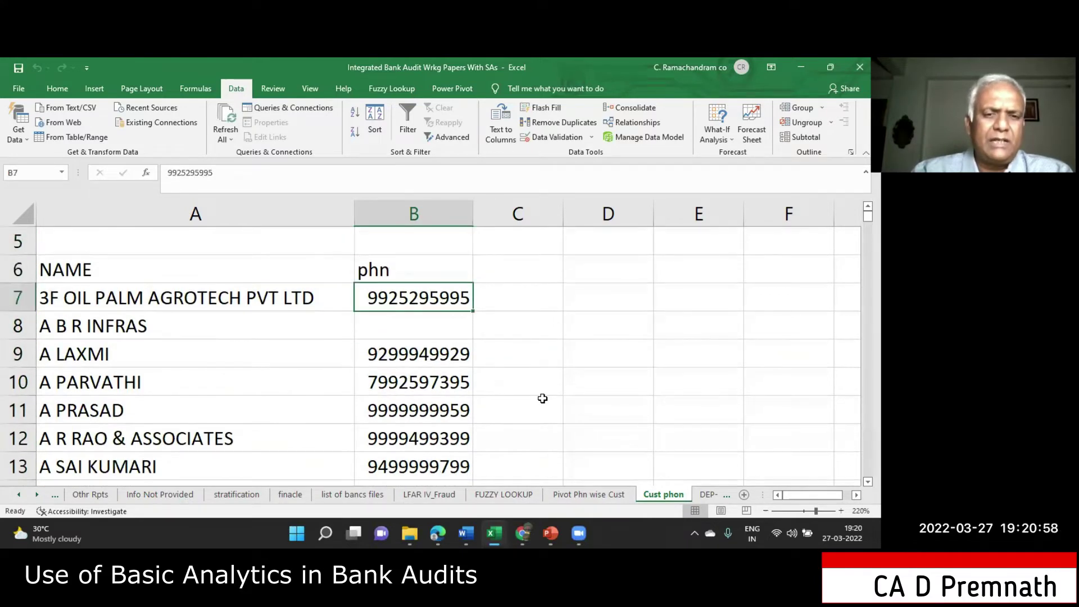
key("Up")
scroll(556, 348, "up", 2)
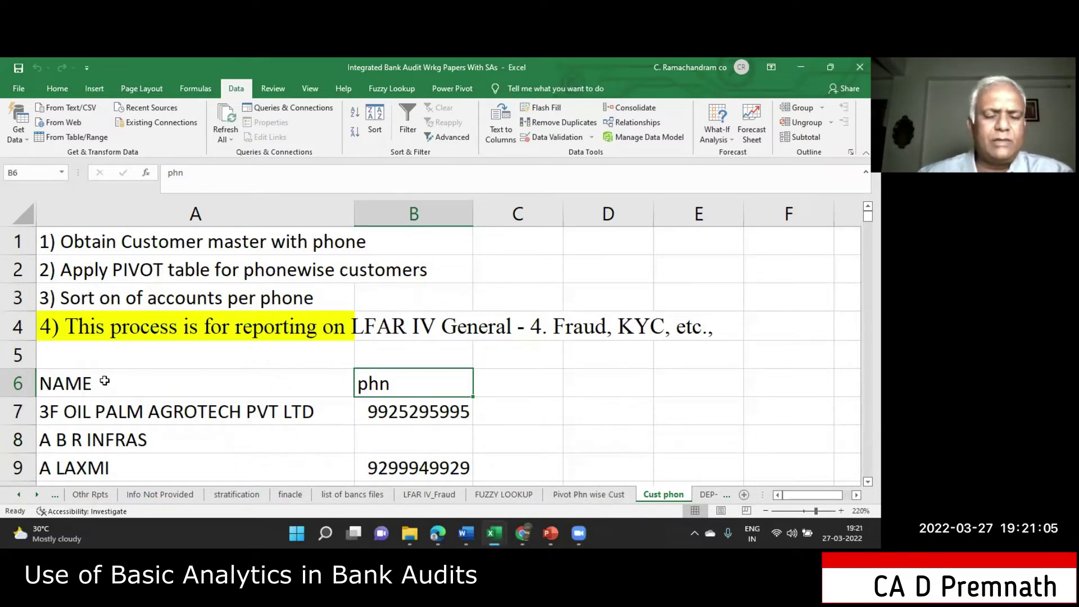
Open the Pivot Phn wise Cust sheet and remove all fields from its pivot table layout
left_click(590, 495)
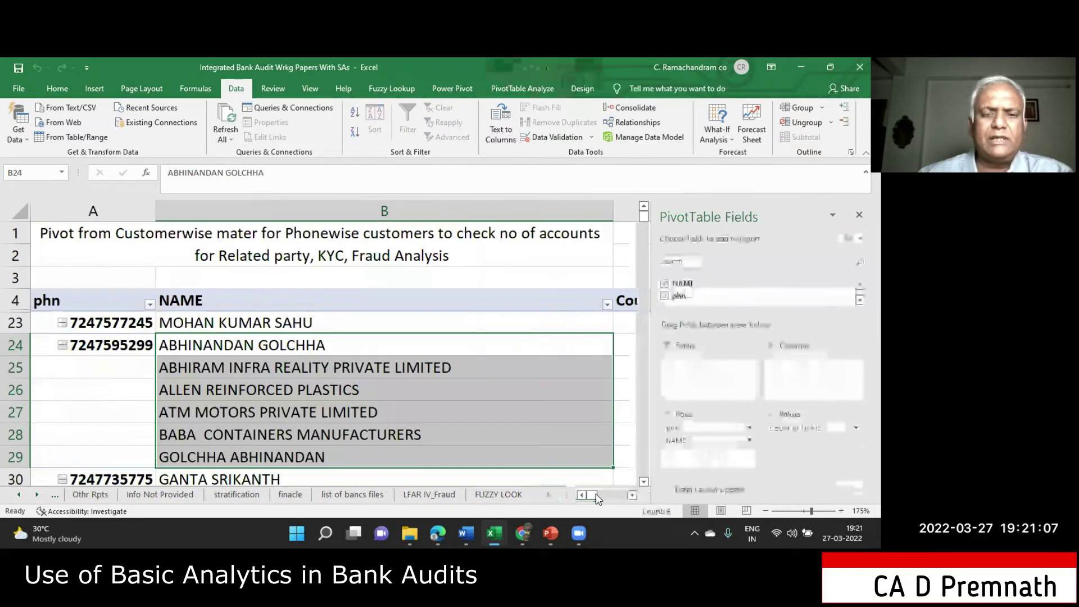
left_click_drag(702, 427, 707, 305)
left_click_drag(703, 433, 728, 301)
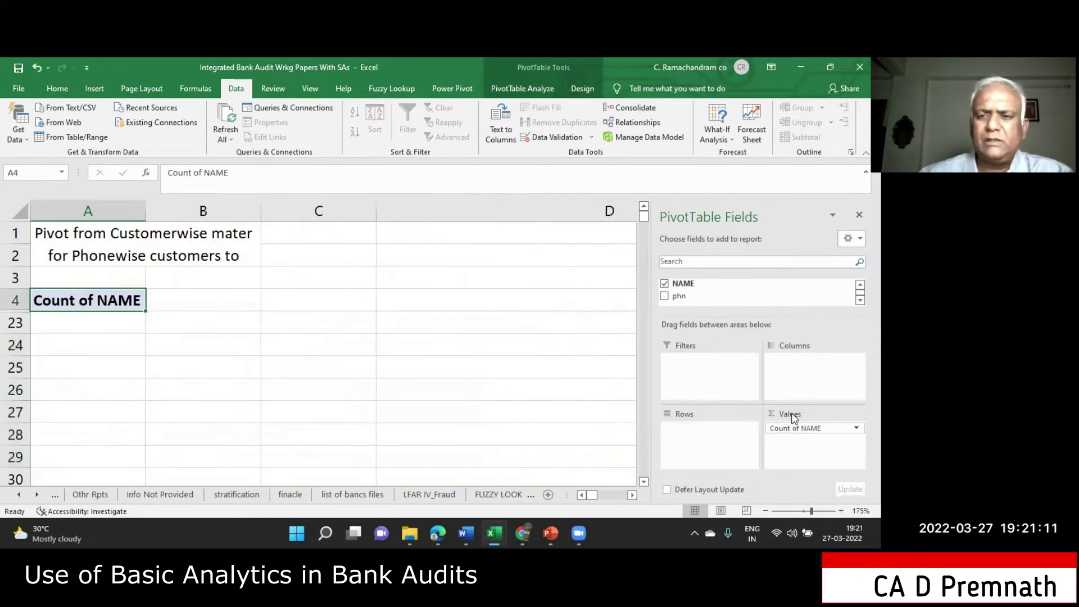
left_click(784, 285)
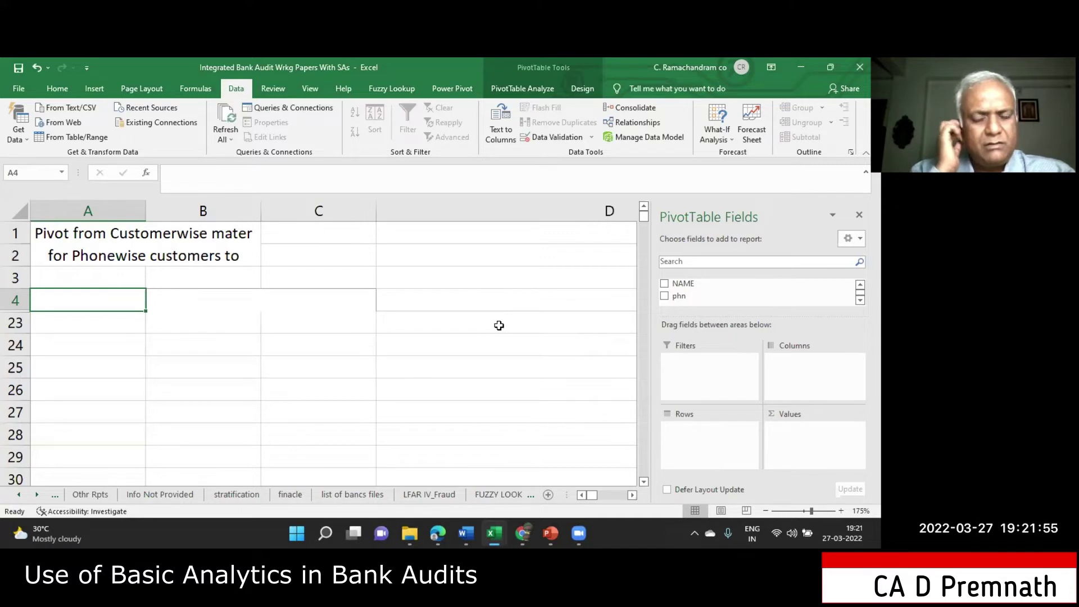
Rebuild the pivot table with phn and then NAME as row fields and Count of NAME as the value field
left_click_drag(678, 296, 679, 430)
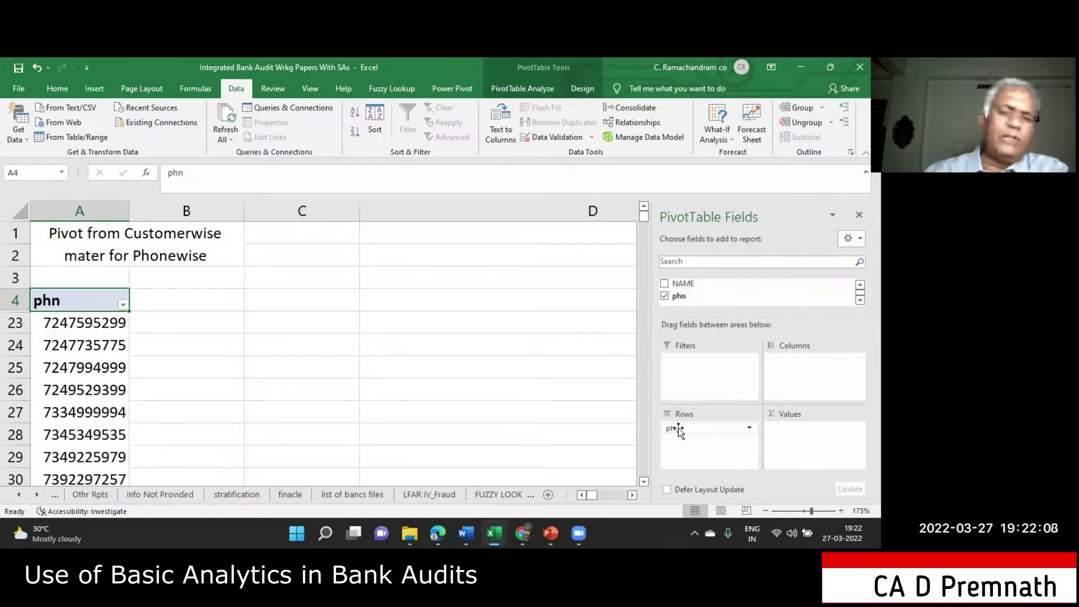
left_click_drag(701, 286, 706, 451)
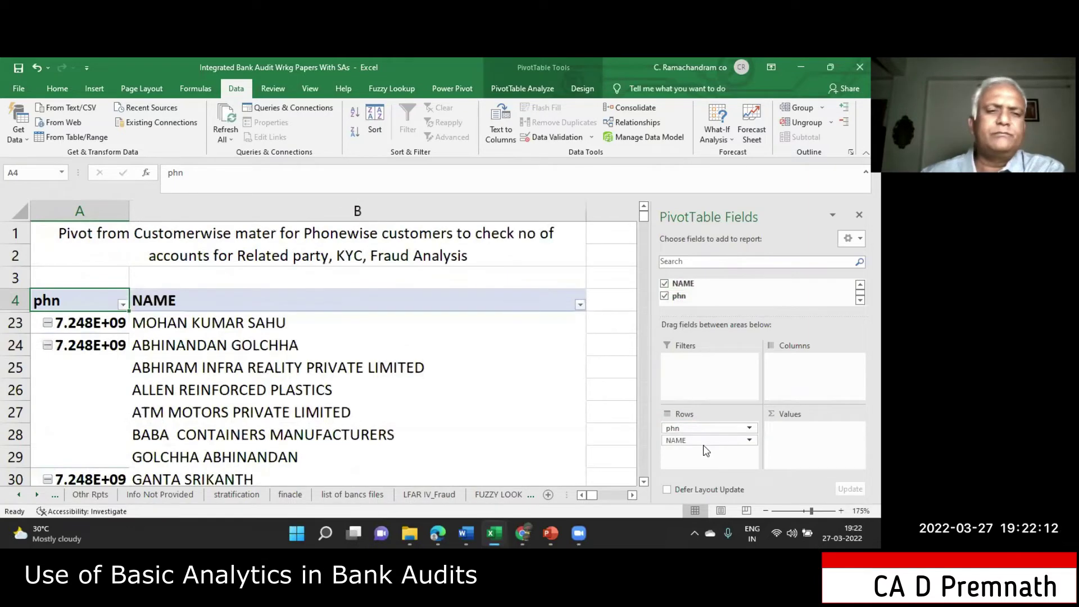
left_click_drag(700, 286, 803, 436)
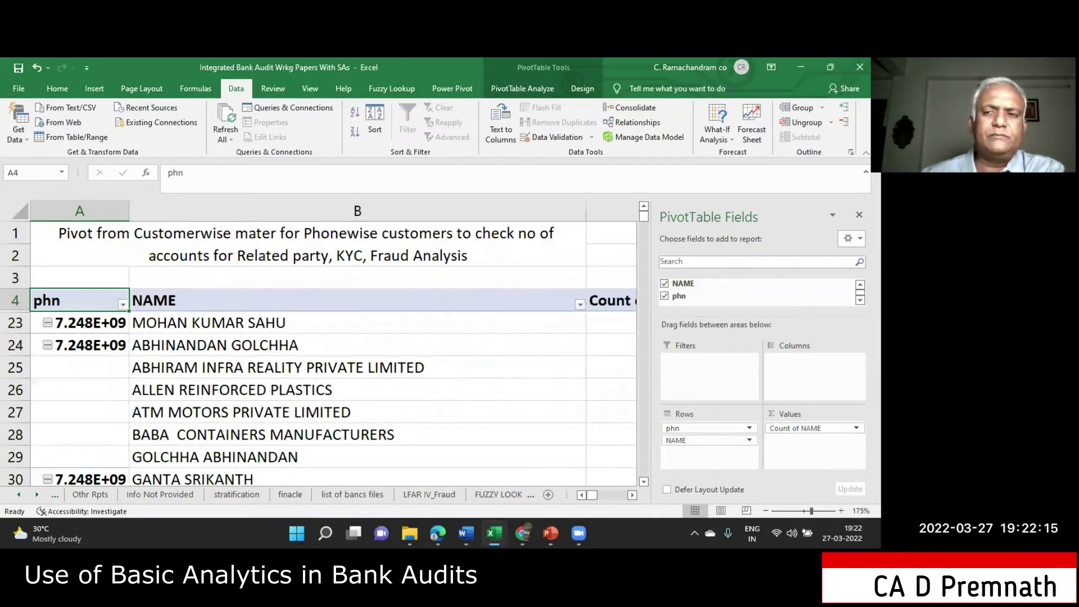
Hide the PivotTable field list and autofit column A to show the full phone numbers
left_click(858, 214)
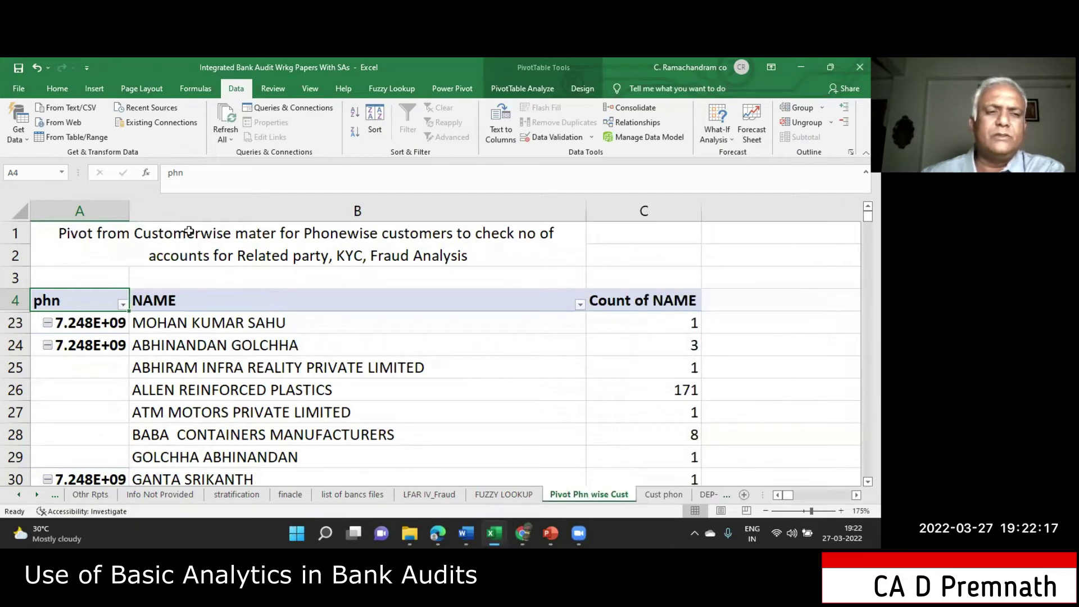
double_click(129, 211)
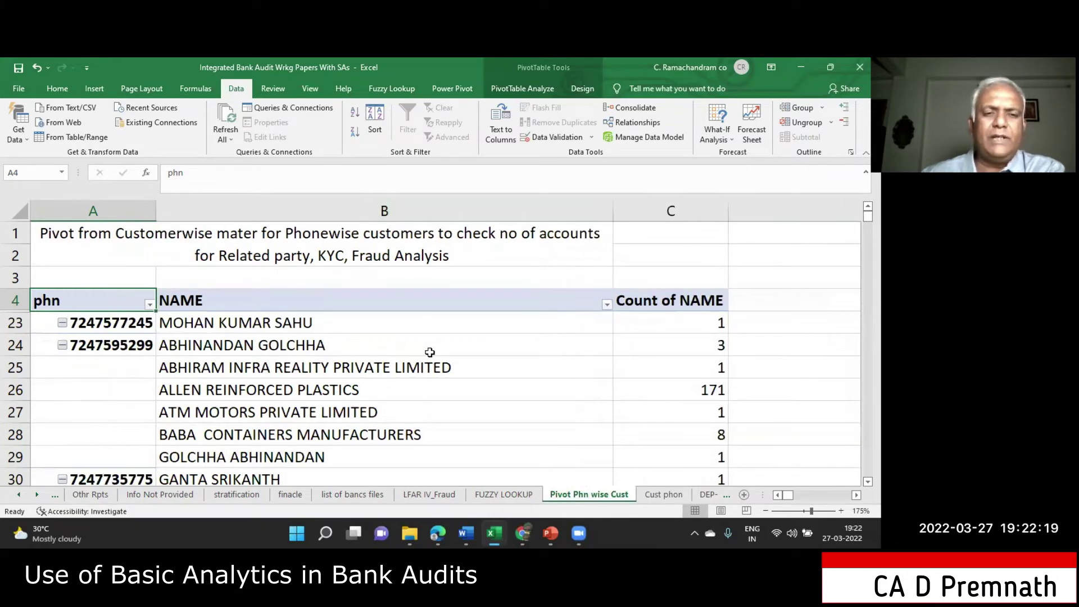
Check the phone number in A24 and select its customers' Count of NAME values in C24:C29
left_click(92, 345)
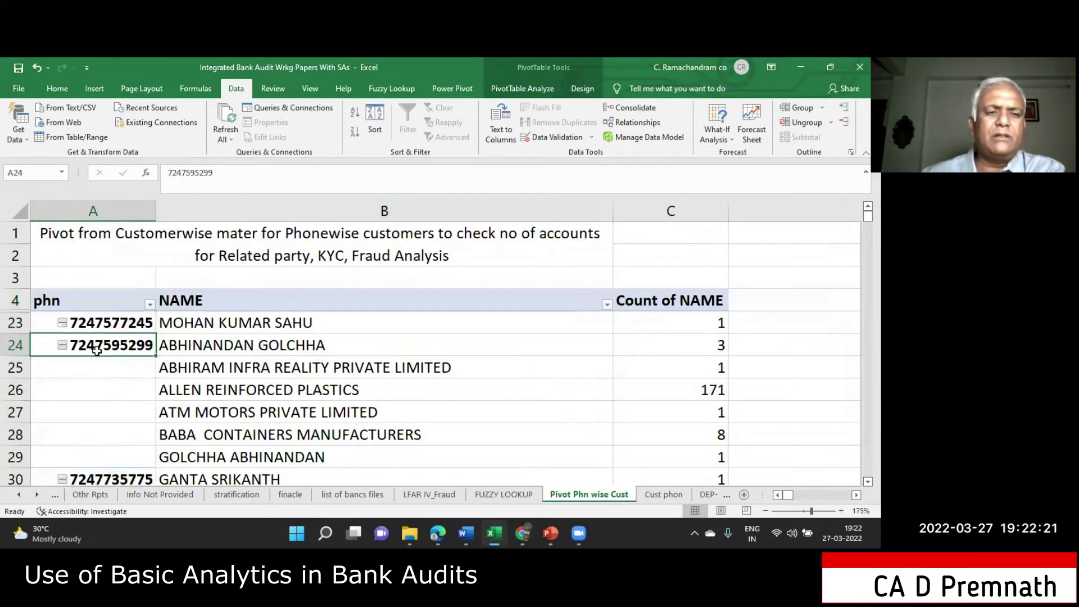
left_click_drag(656, 347, 680, 449)
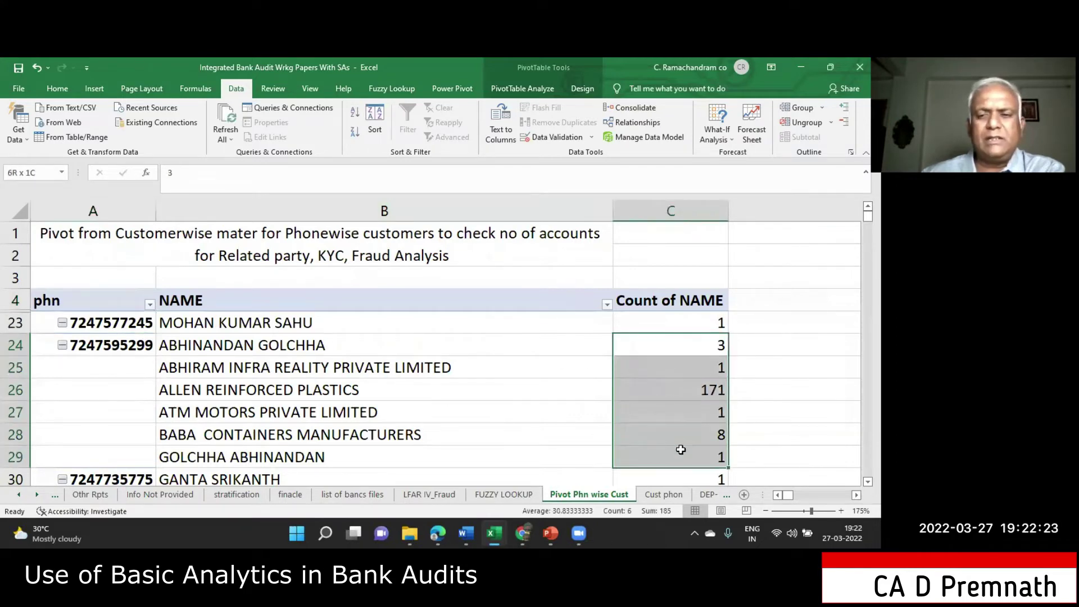
Look further down the pivot for customers sharing a phone number and select the names and counts in B215:C216
scroll(773, 412, "down", 2)
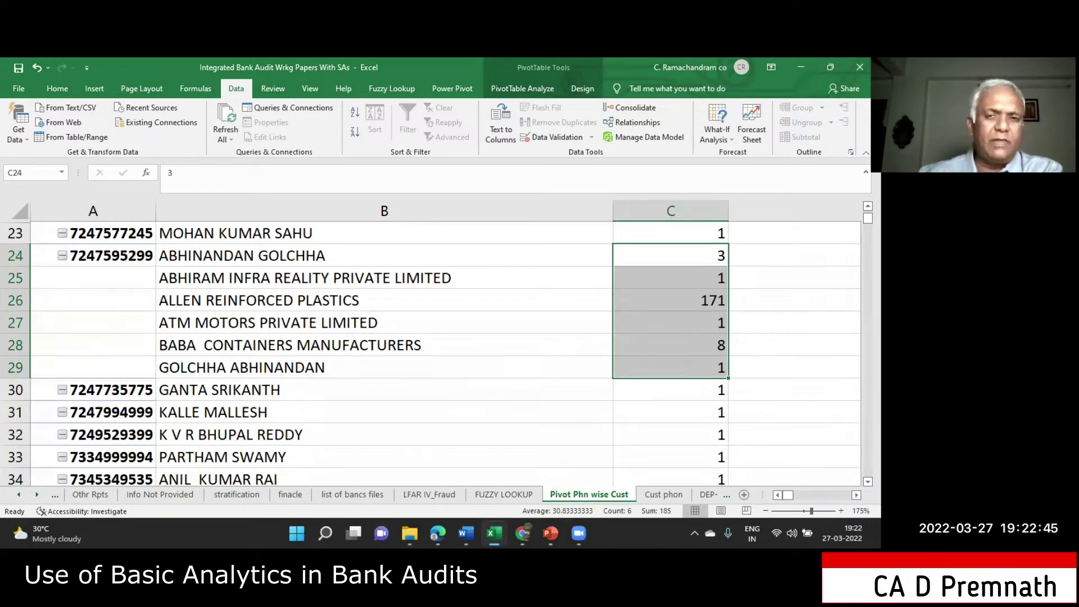
scroll(430, 354, "down", 6)
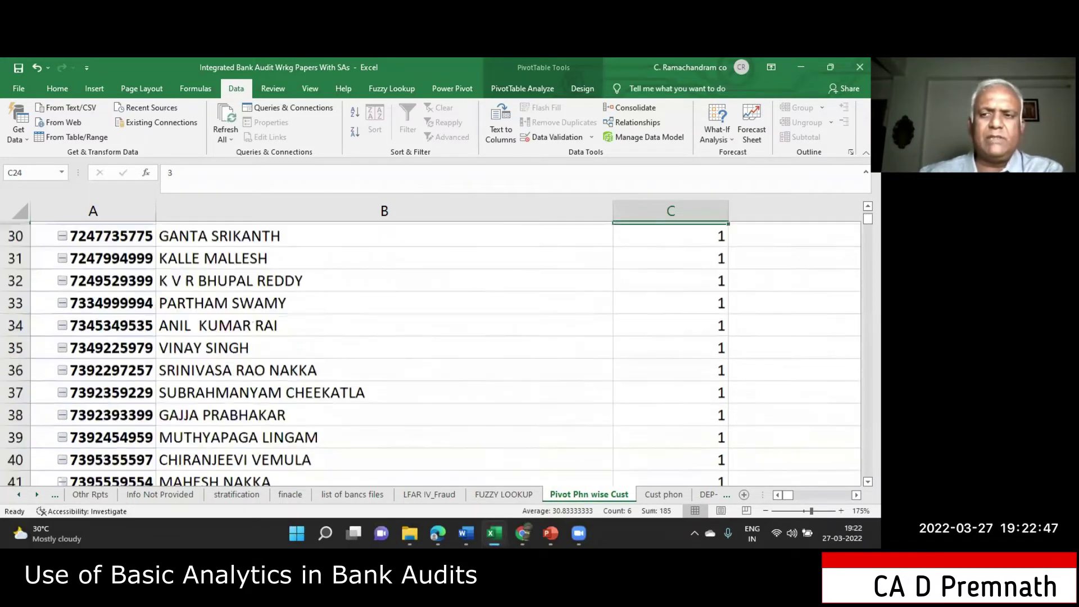
scroll(430, 354, "down", 20)
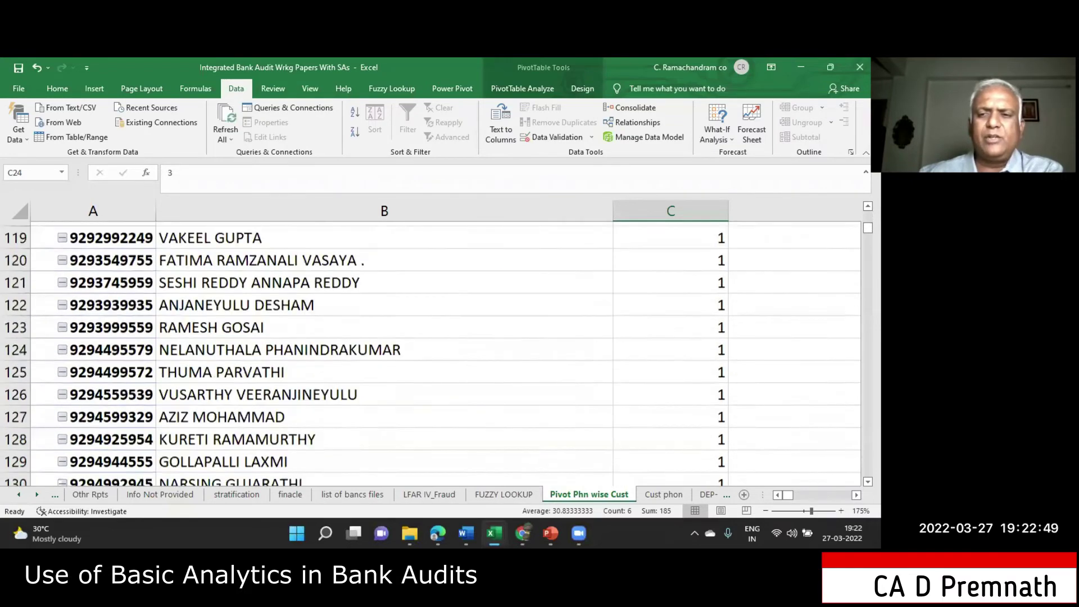
scroll(430, 354, "down", 12)
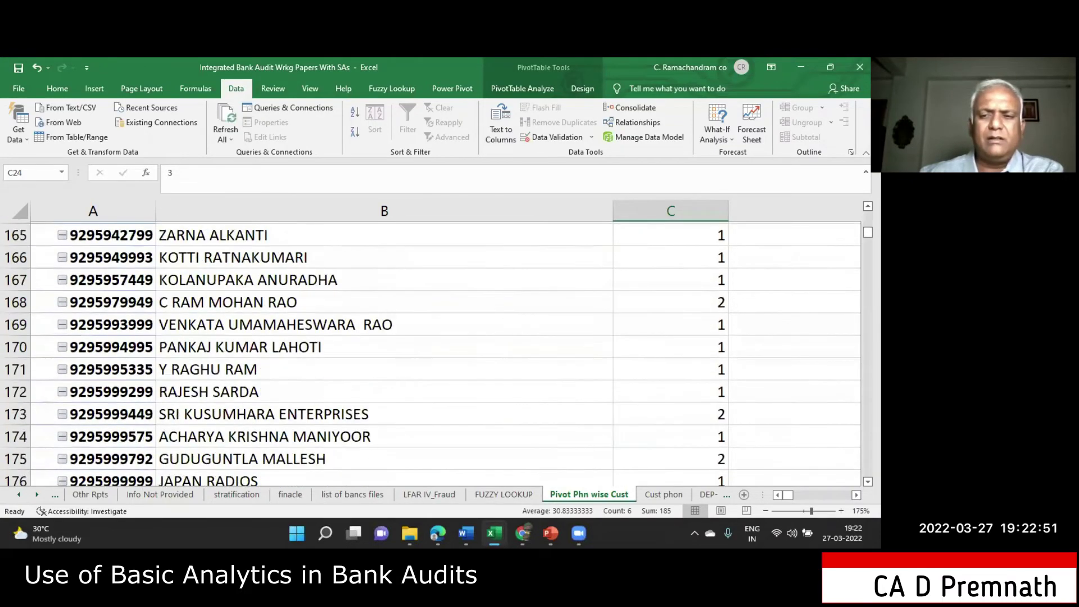
scroll(431, 354, "down", 8)
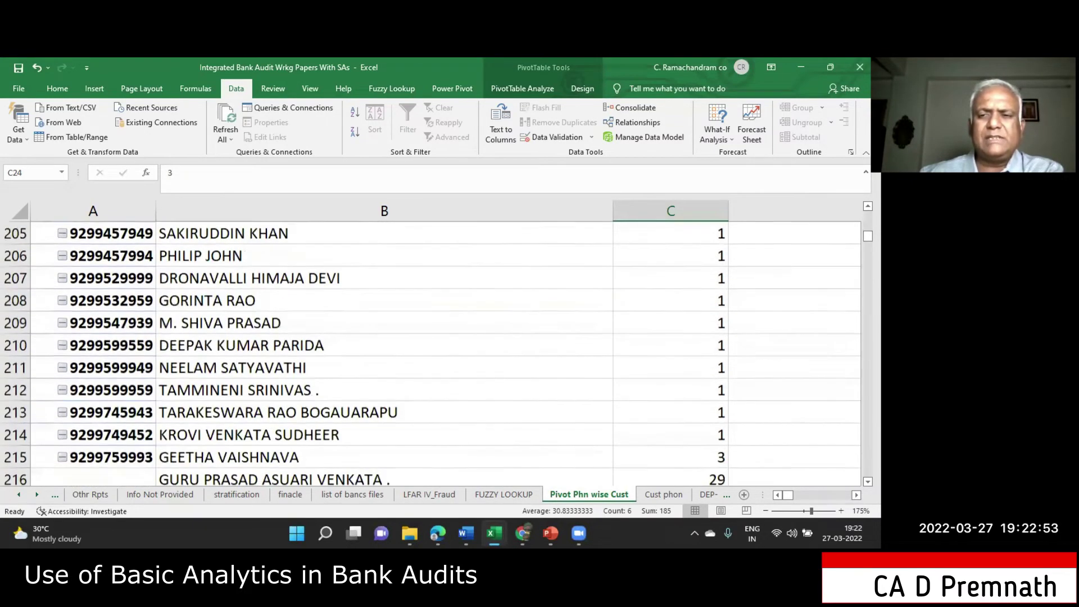
scroll(219, 373, "down", 1)
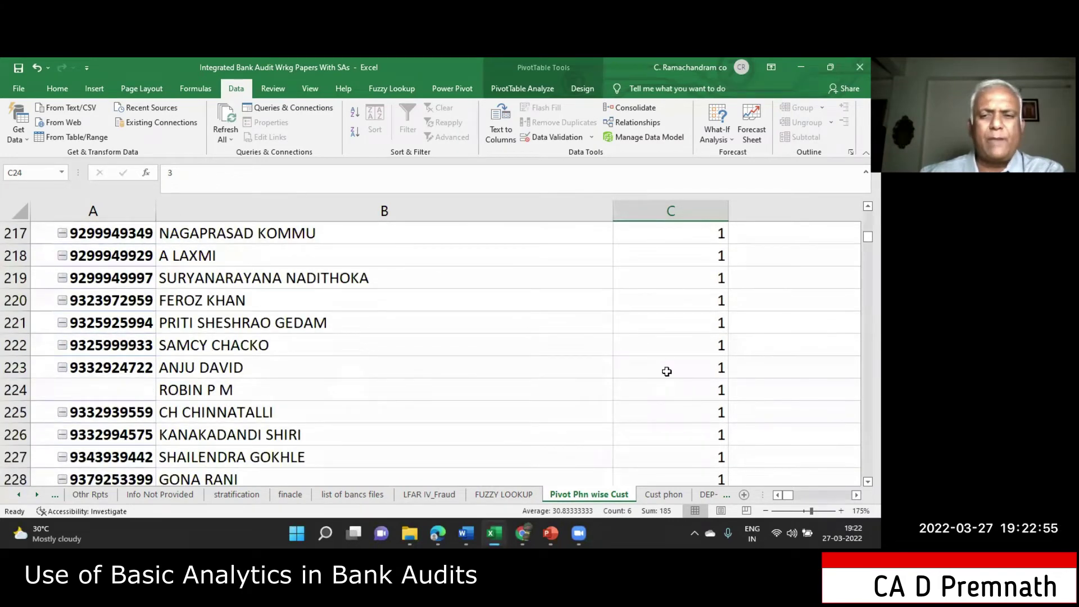
scroll(667, 370, "down", 2)
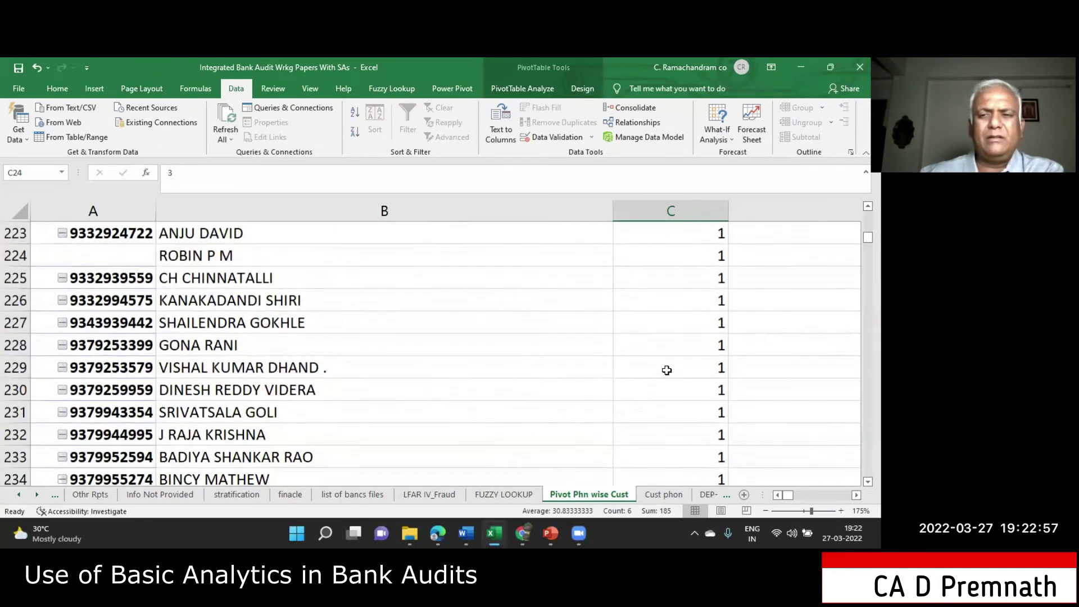
scroll(665, 370, "up", 1)
scroll(665, 370, "up", 2)
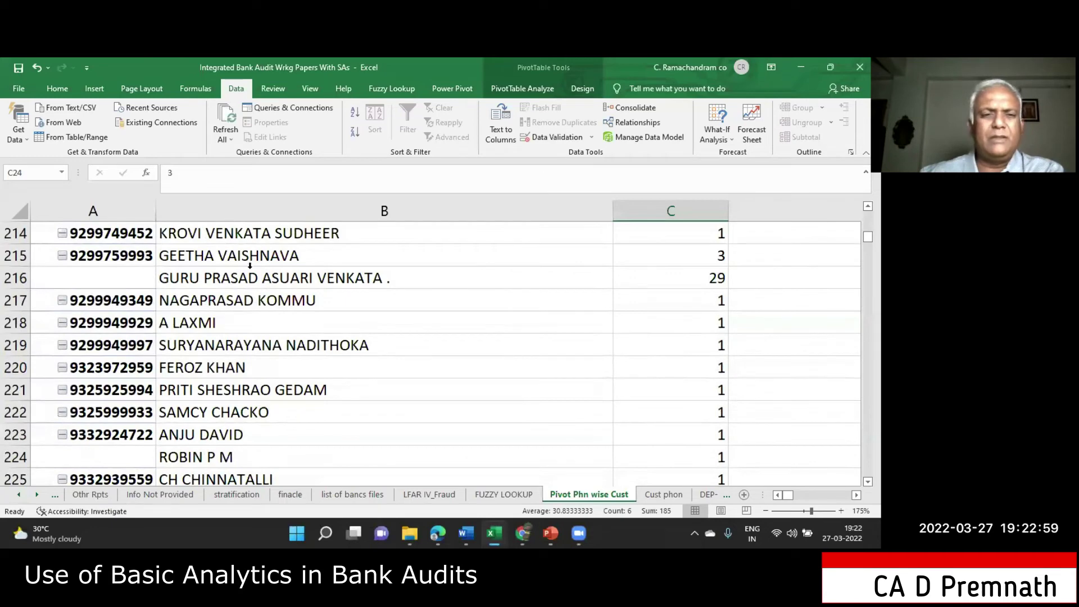
left_click_drag(679, 283, 674, 282)
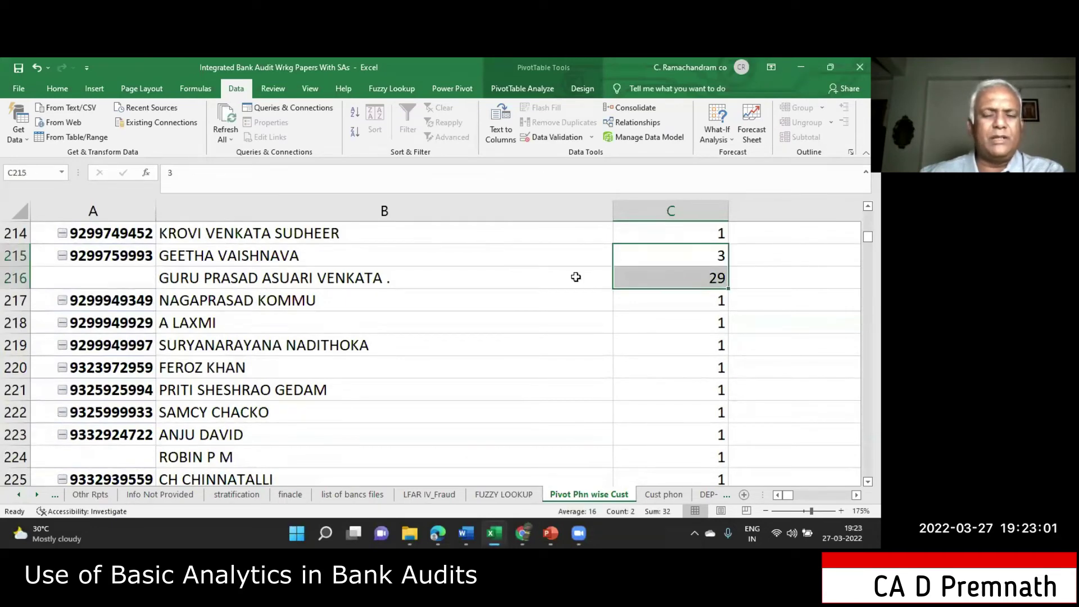
left_click(120, 255)
left_click_drag(236, 256, 705, 286)
Find the family and trust accounts sharing the phone number in A1530 and select their counts in C1530:C1536
left_click_drag(868, 236, 868, 348)
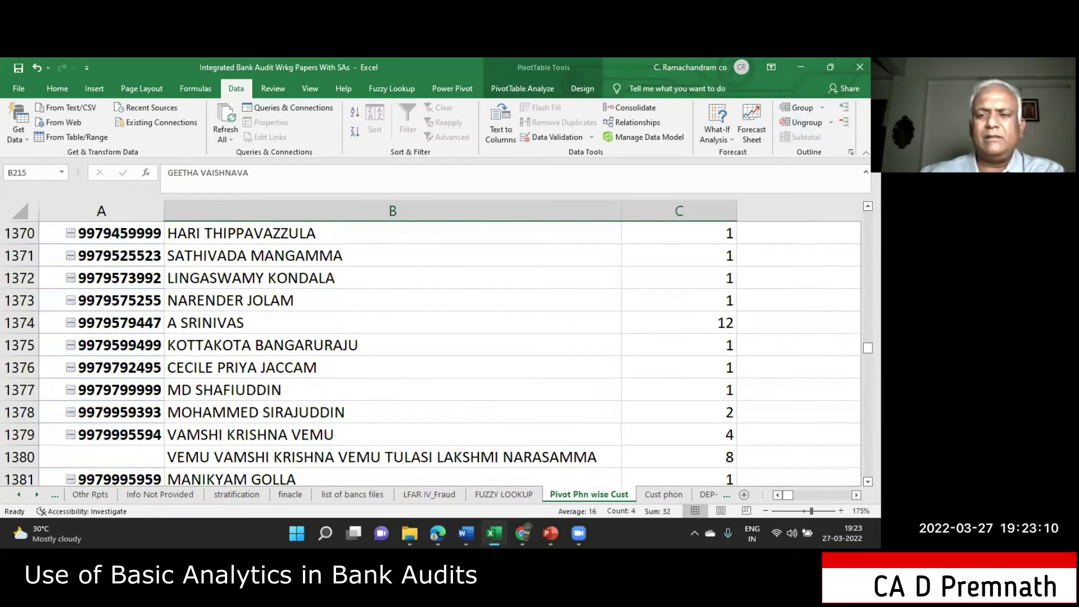
scroll(432, 354, "down", 7)
scroll(432, 354, "down", 20)
scroll(605, 271, "down", 20)
scroll(606, 270, "up", 6)
left_click(79, 278)
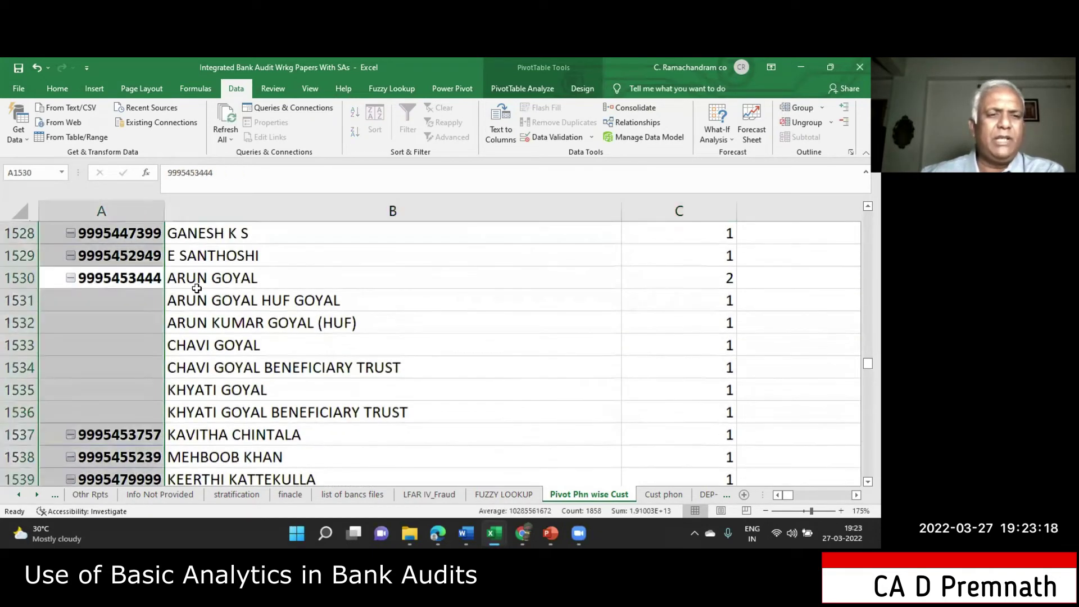
left_click(197, 286)
key("Left")
left_click_drag(660, 289, 689, 408)
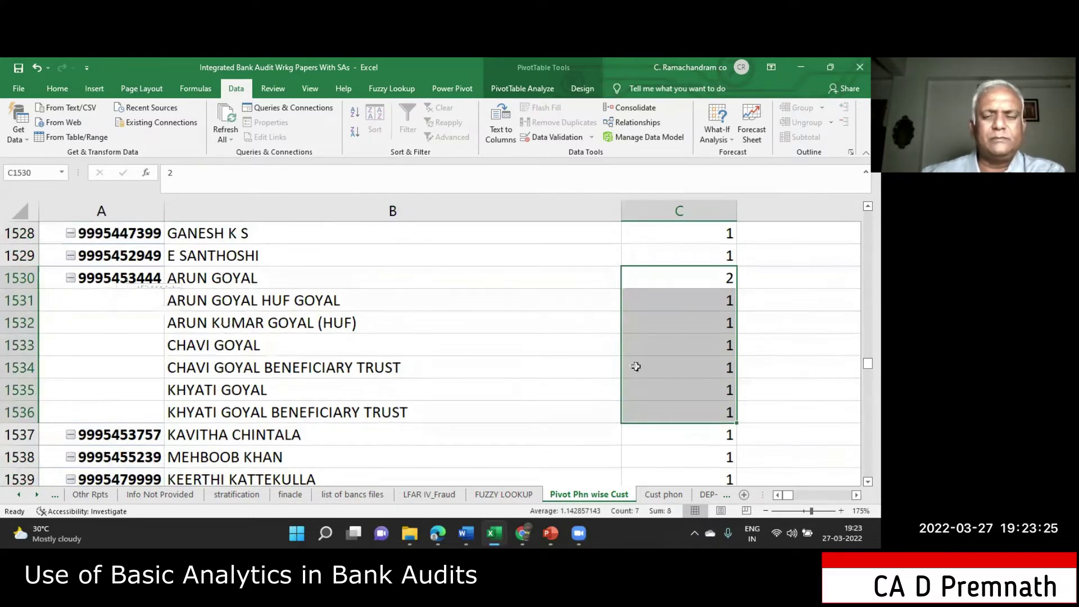
Find the group of related customers under the phone number in A1746 and select the counts in C1746:C1751
scroll(430, 351, "down", 2)
scroll(431, 351, "down", 13)
scroll(430, 351, "down", 11)
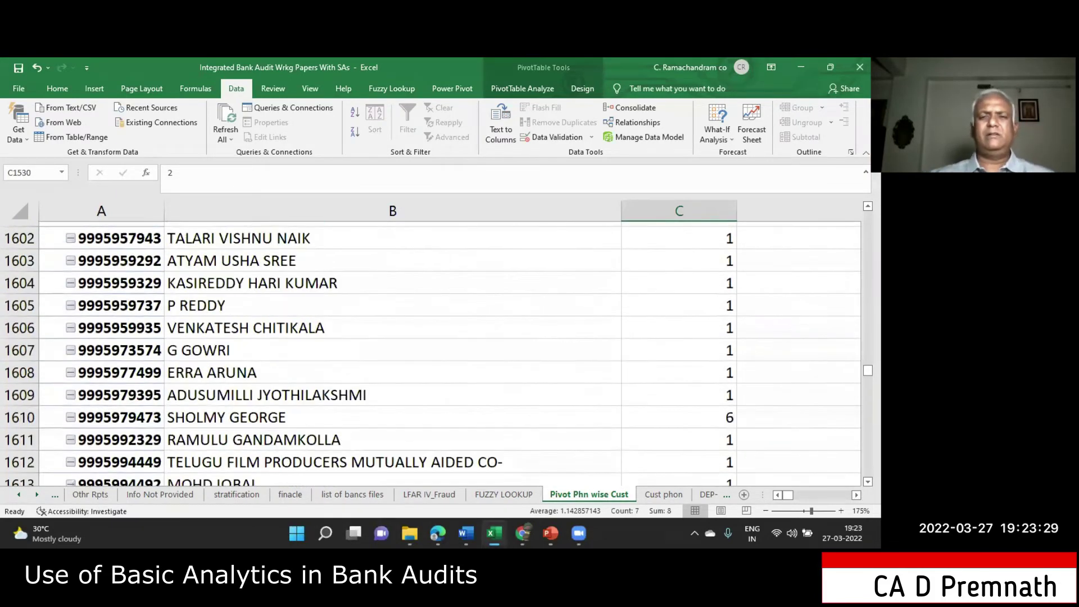
scroll(430, 351, "down", 8)
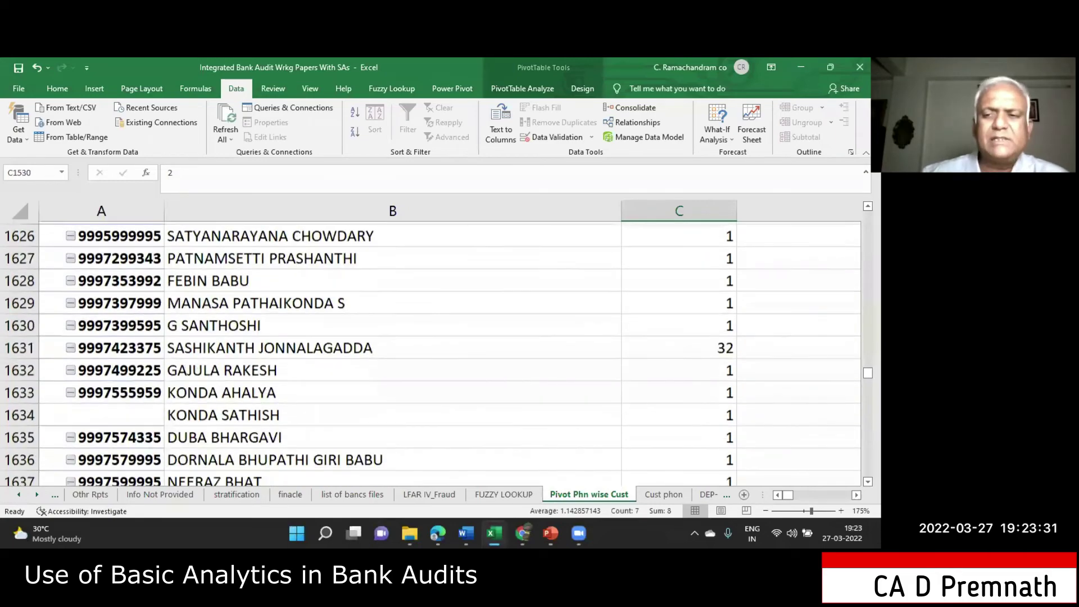
scroll(431, 352, "down", 11)
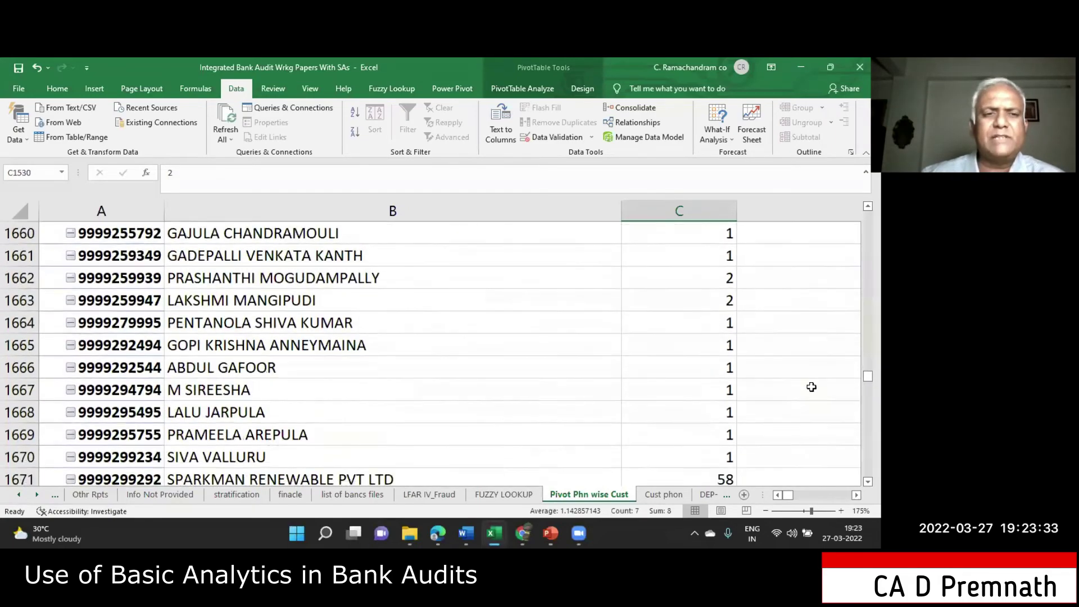
scroll(430, 351, "up", 1)
scroll(430, 351, "down", 7)
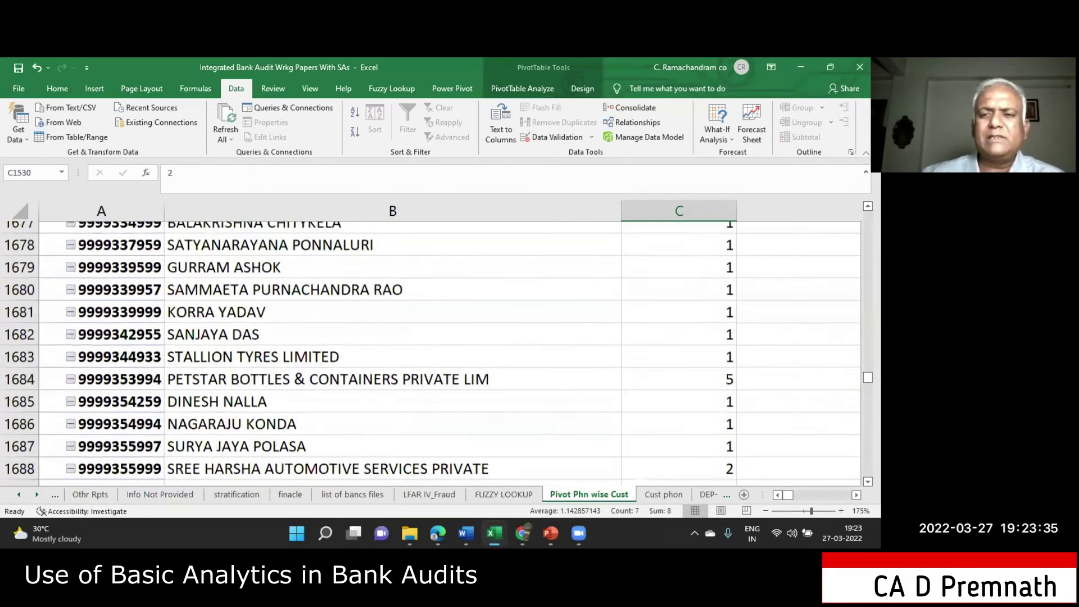
scroll(430, 351, "down", 8)
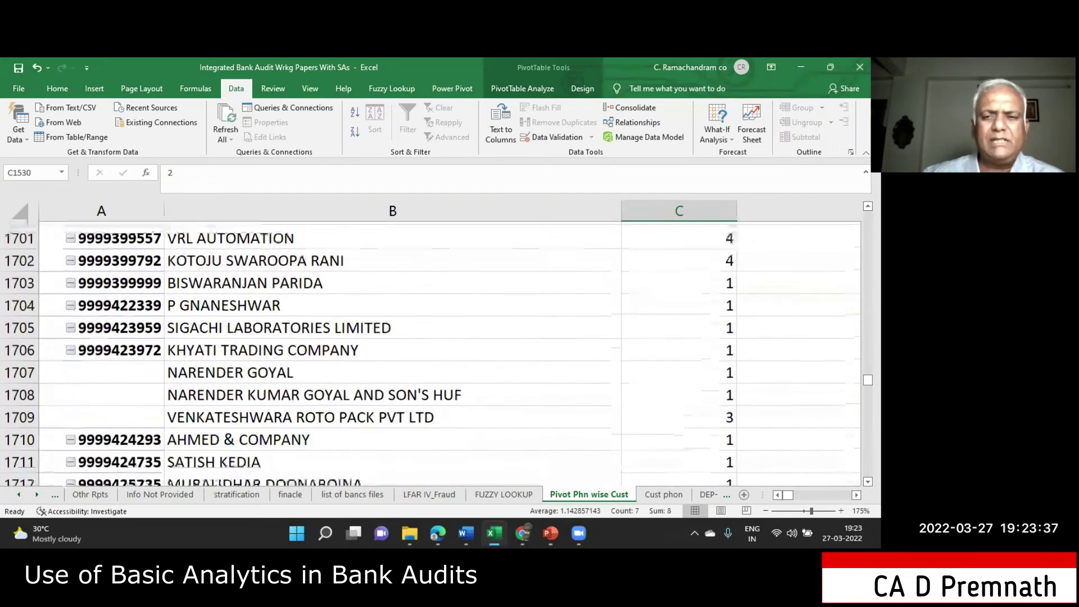
scroll(430, 351, "down", 10)
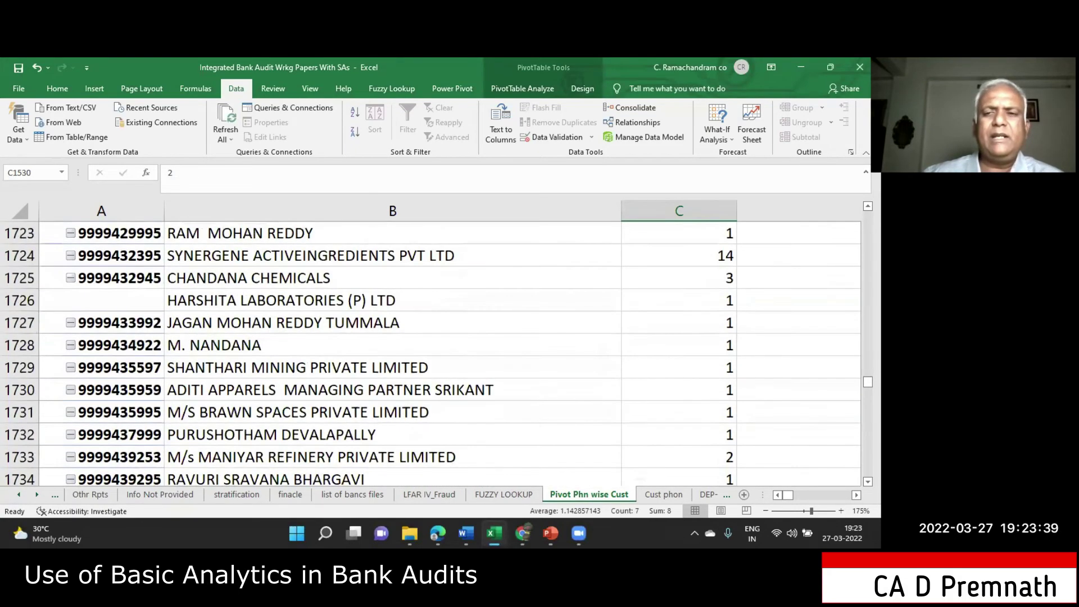
scroll(431, 351, "down", 1)
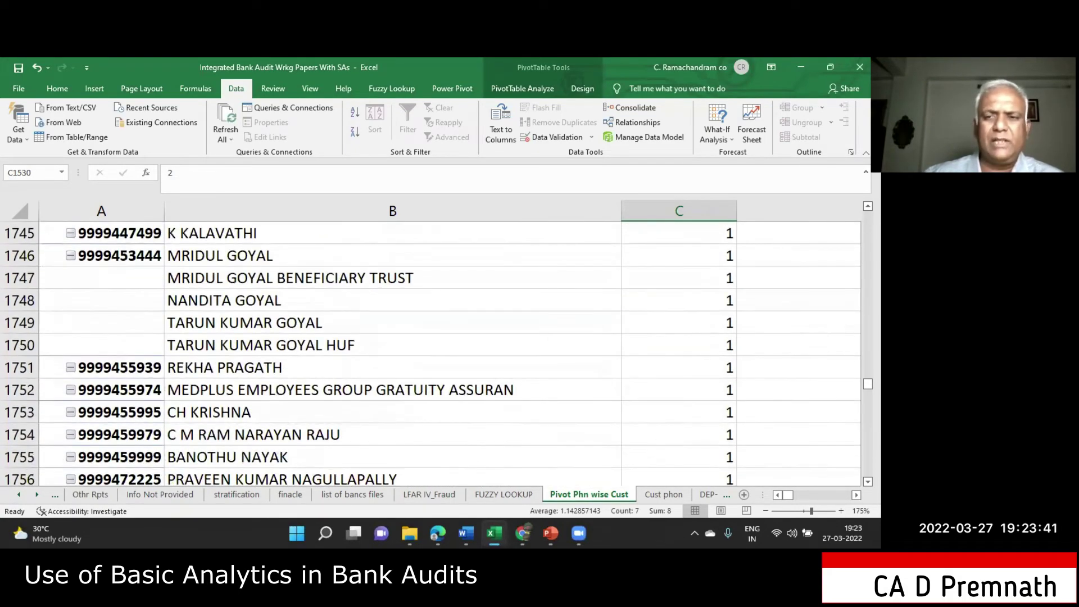
left_click(178, 257)
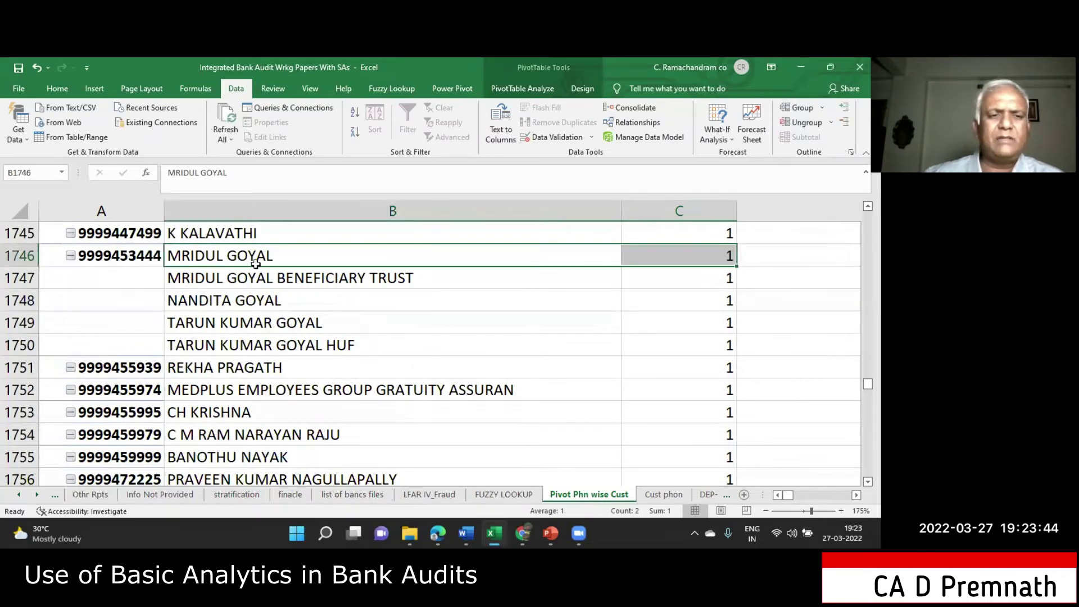
left_click_drag(722, 255, 704, 361)
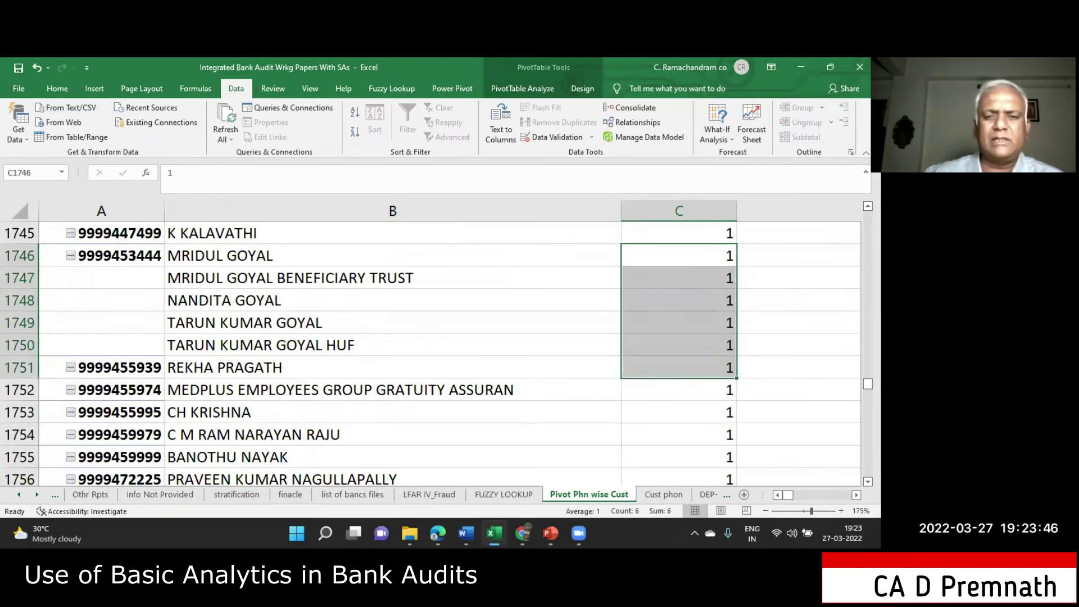
Find the companies sharing the phone number in A1767 and select their counts in C1767:C1769
scroll(236, 250, "down", 7)
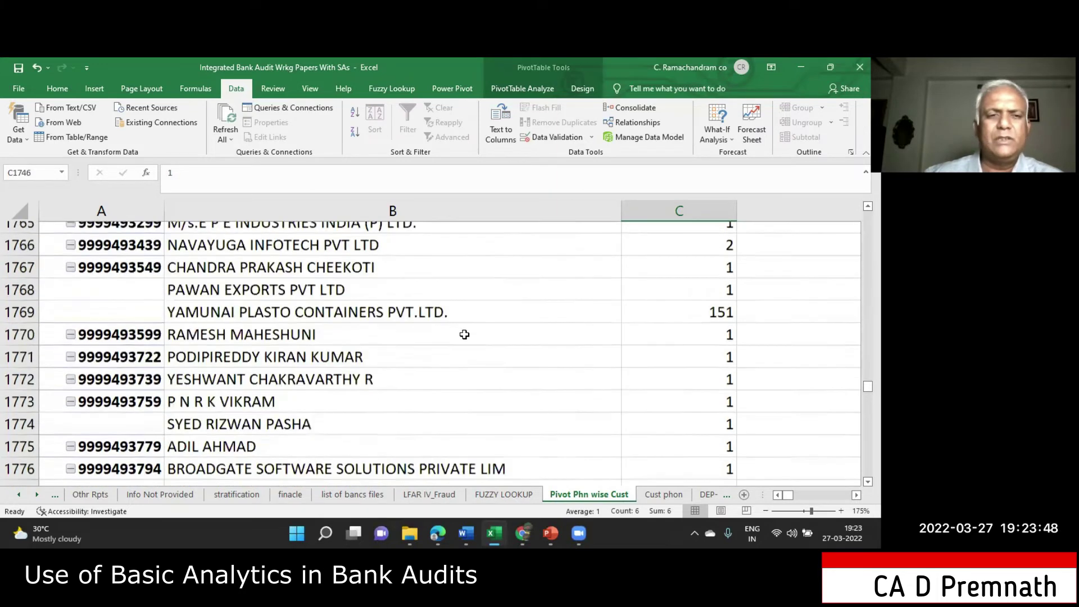
left_click_drag(727, 233, 713, 278)
scroll(412, 308, "up", 1)
scroll(412, 308, "up", 1)
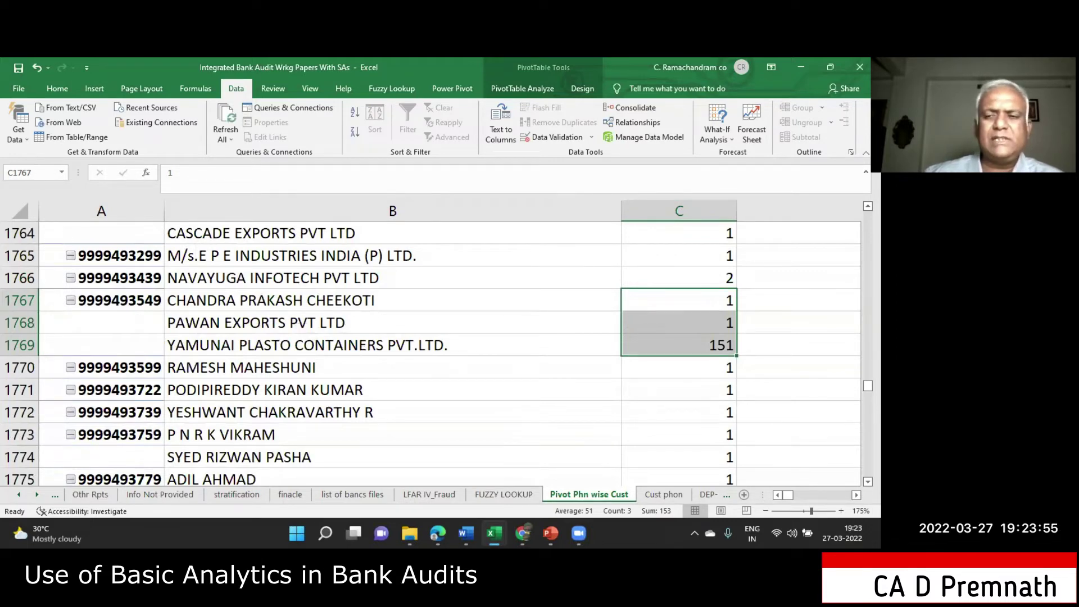
Find the group of related firms sharing the phone number in A1801 and select their counts in C1801:C1805
scroll(432, 353, "down", 15)
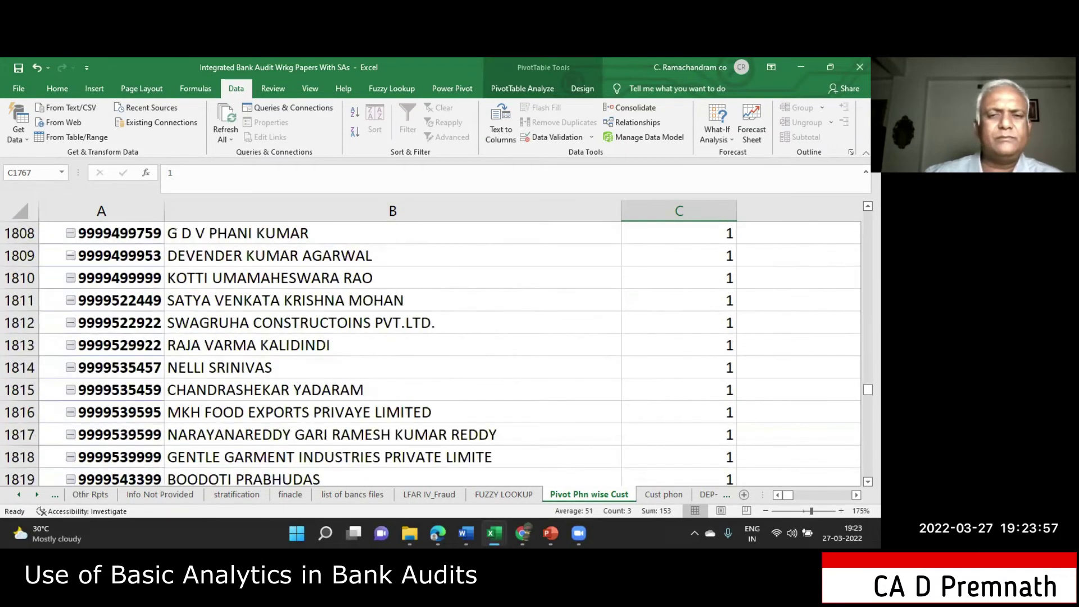
scroll(433, 354, "up", 2)
scroll(433, 354, "up", 1)
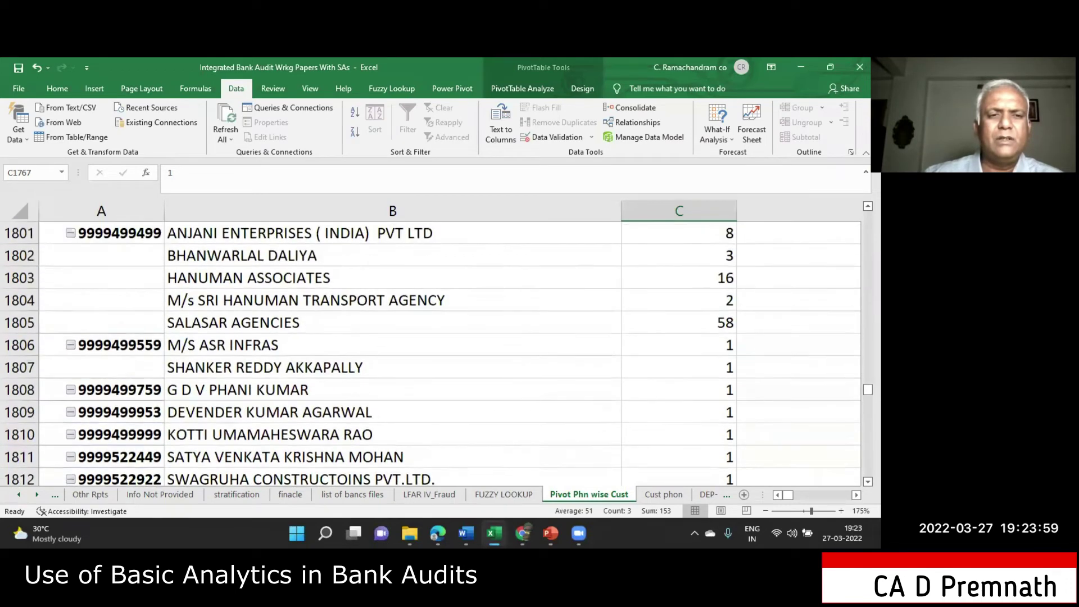
scroll(377, 312, "up", 1)
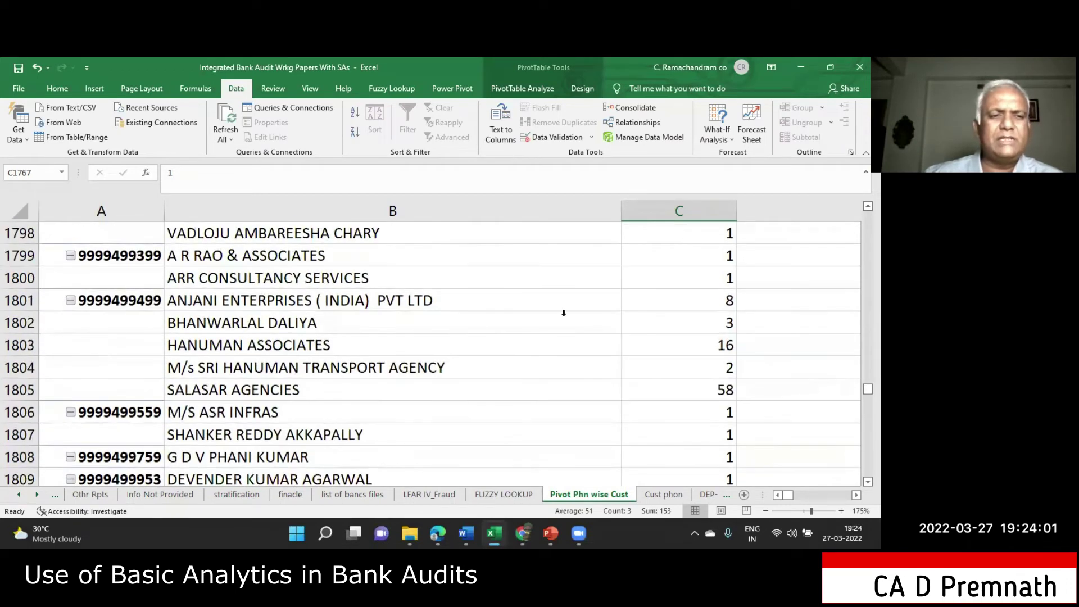
left_click_drag(698, 301, 696, 387)
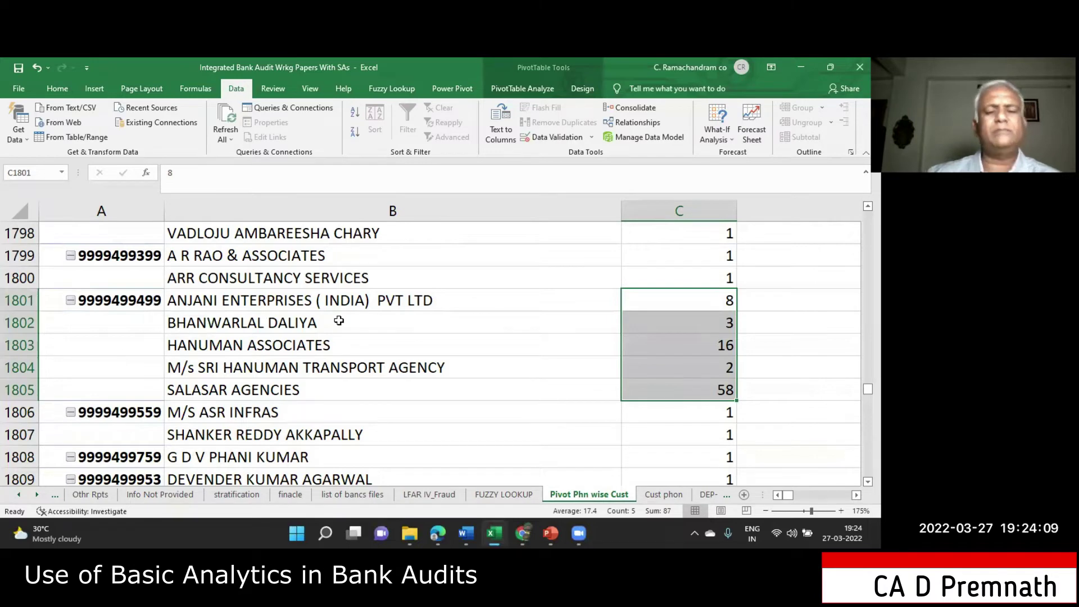
Return to the start of the pivot and select its title in A1, followed by the customer names in B24:B29 sharing one phone number
left_click_drag(867, 389, 868, 221)
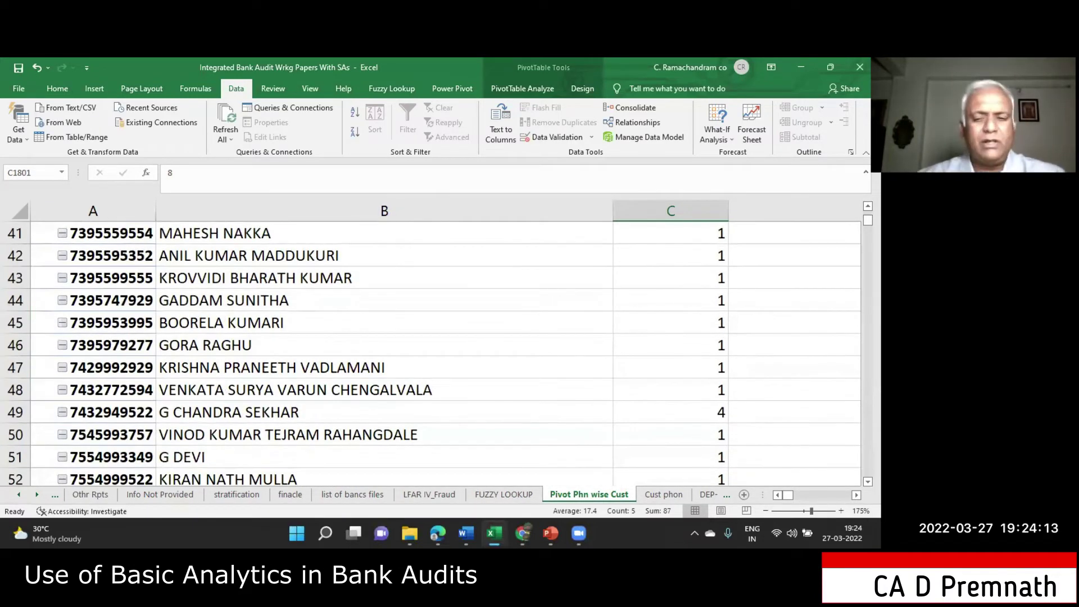
scroll(385, 337, "up", 5)
left_click(321, 244)
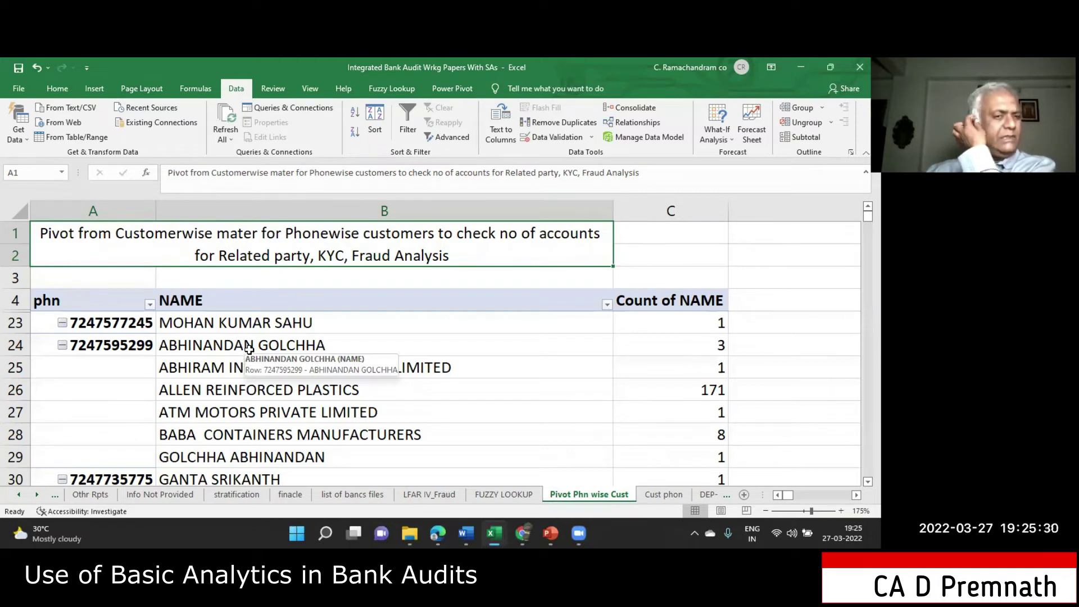
scroll(249, 348, "down", 1)
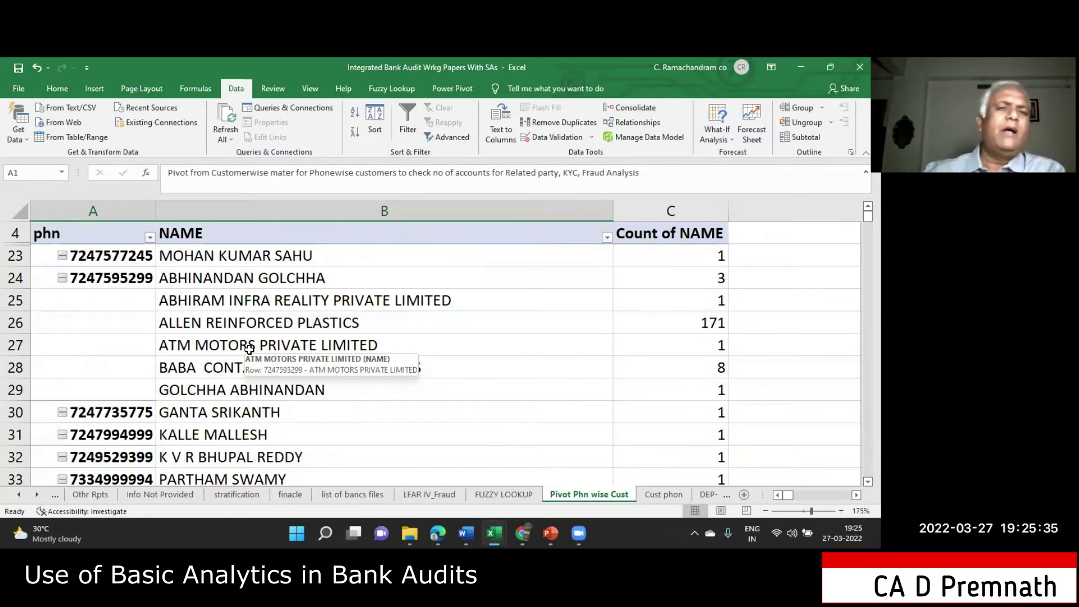
left_click_drag(284, 278, 277, 390)
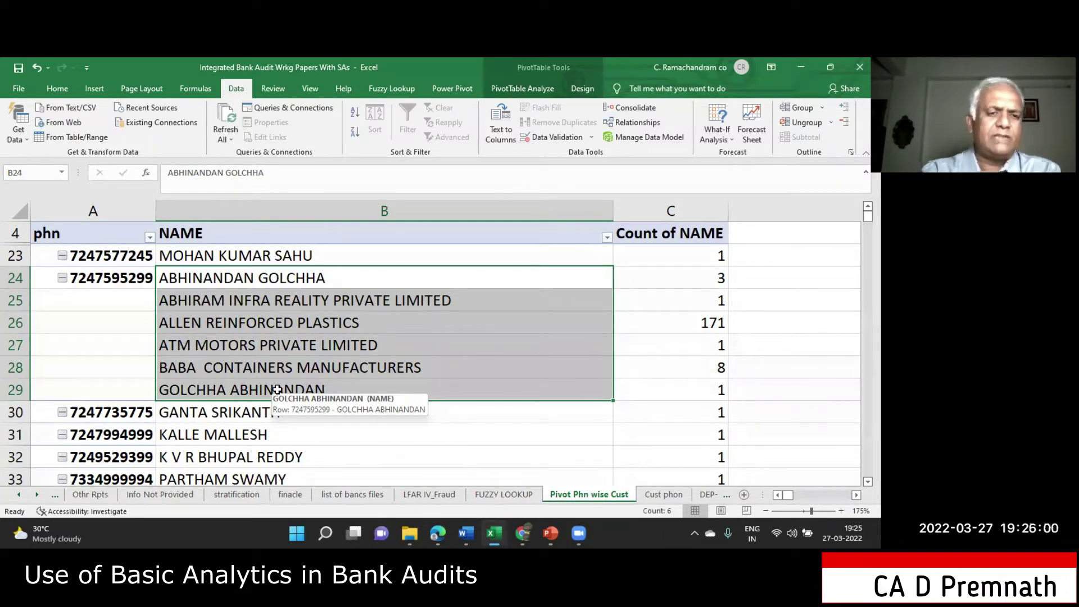
Open the LFAR IV_Fraud sheet and select the four process notes in A1:A4
left_click(439, 496)
scroll(209, 378, "down", 1)
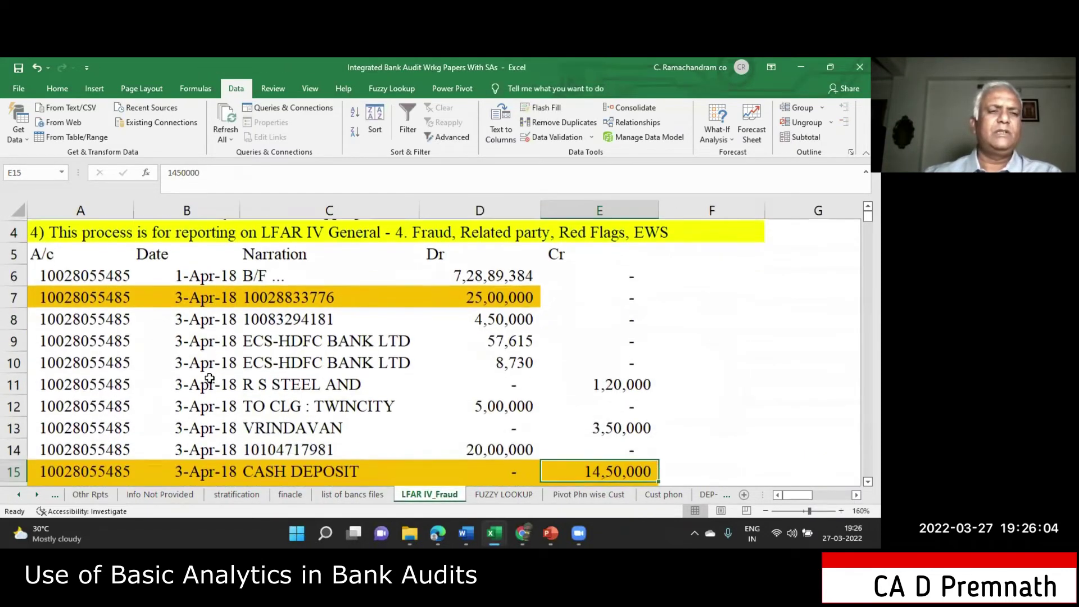
scroll(209, 375, "up", 1)
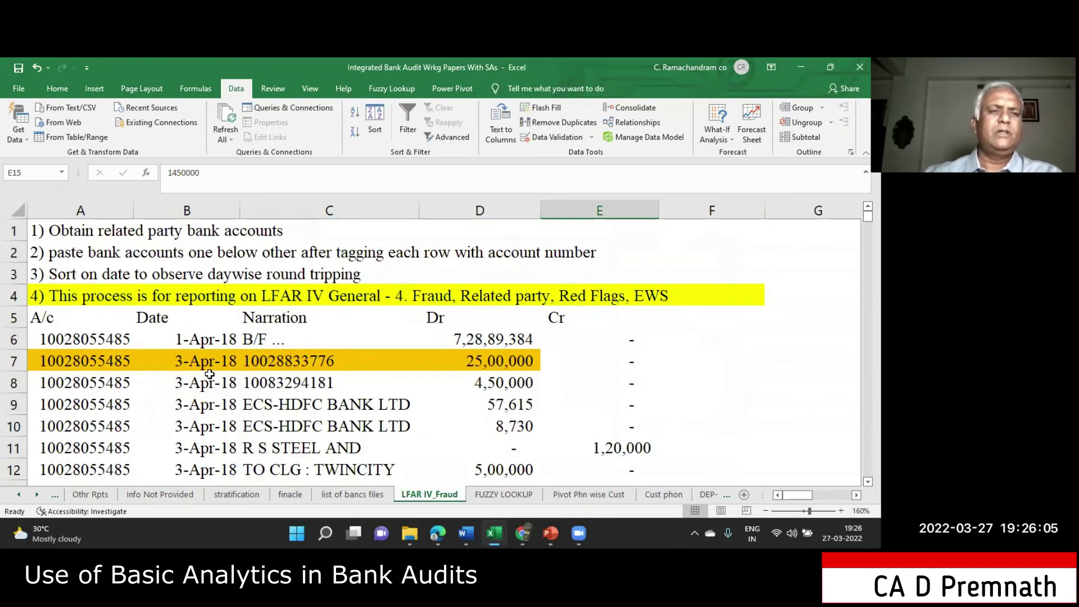
left_click(129, 240)
left_click_drag(130, 241, 128, 295)
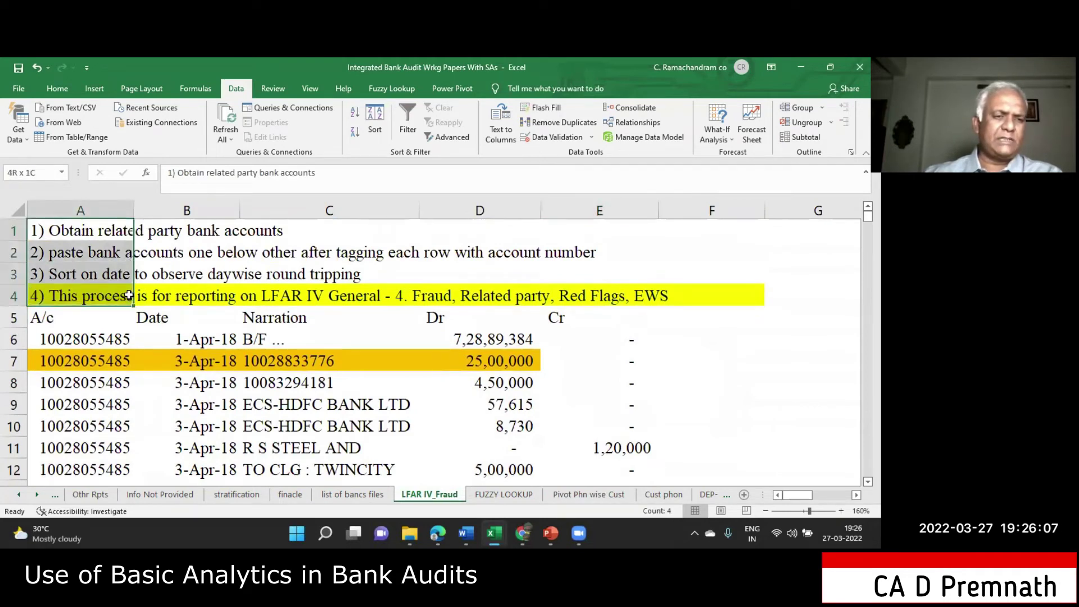
Switch to the SBI AR 2021 PDF in Edge and select the passage on assessing misstatement risks, performing audit procedures and obtaining evidence for the opinion
left_click(441, 532)
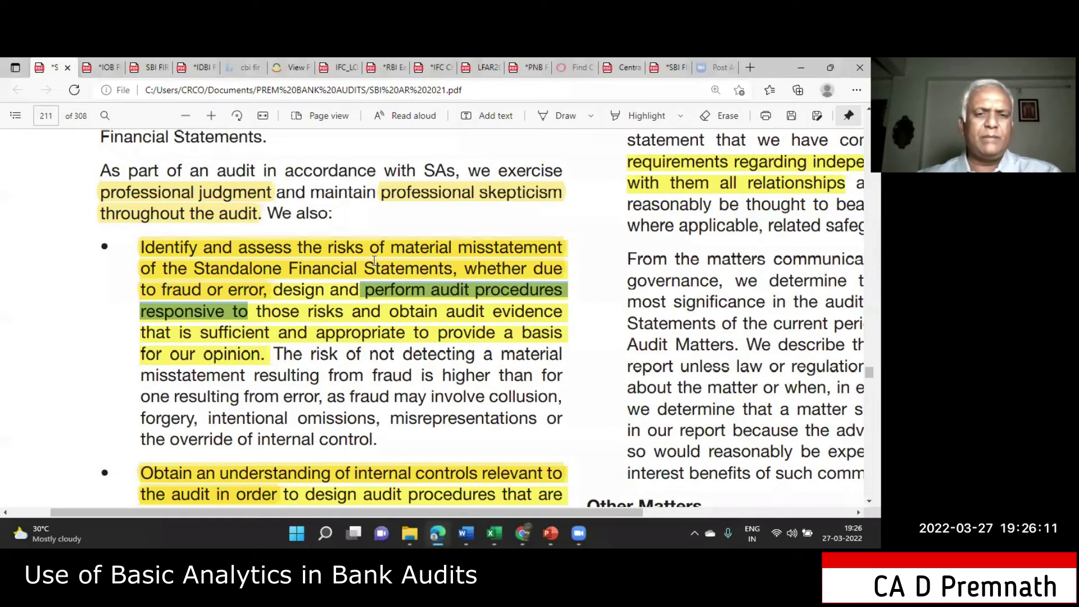
left_click_drag(135, 250, 266, 357)
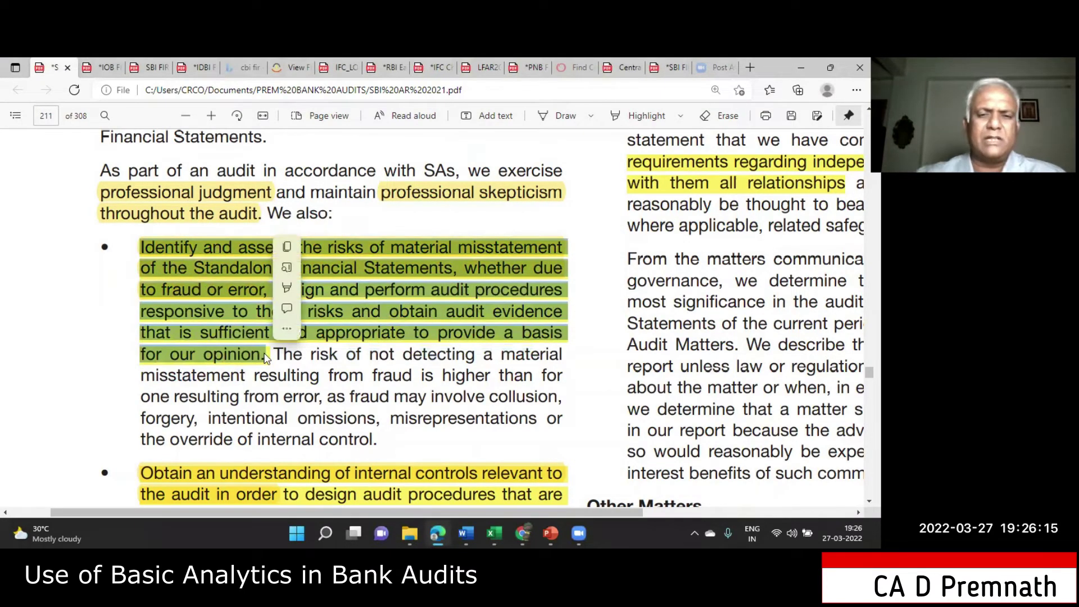
left_click(128, 325)
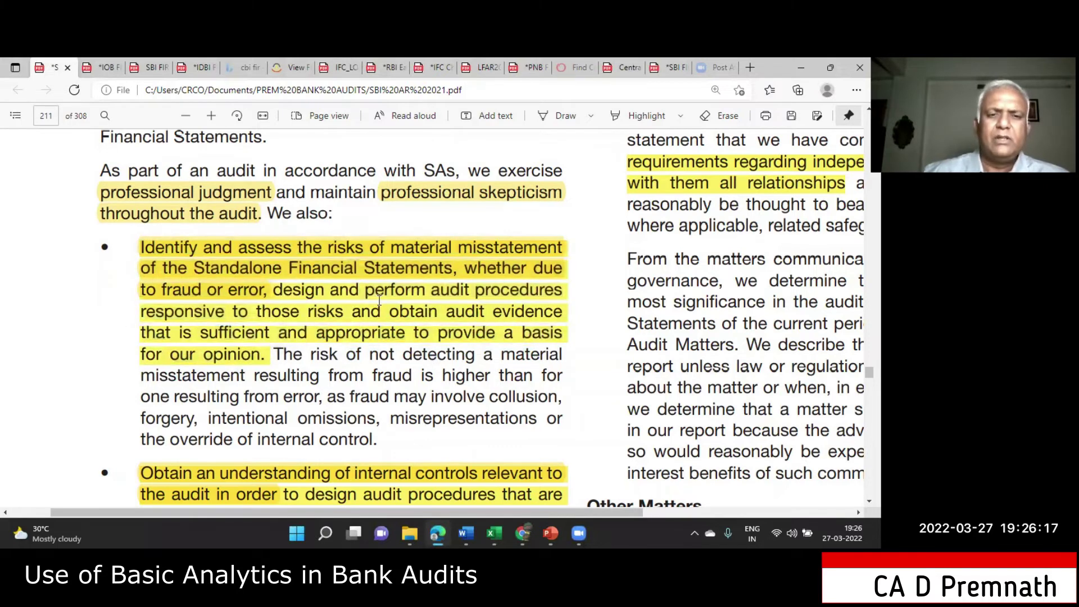
left_click_drag(278, 288, 556, 292)
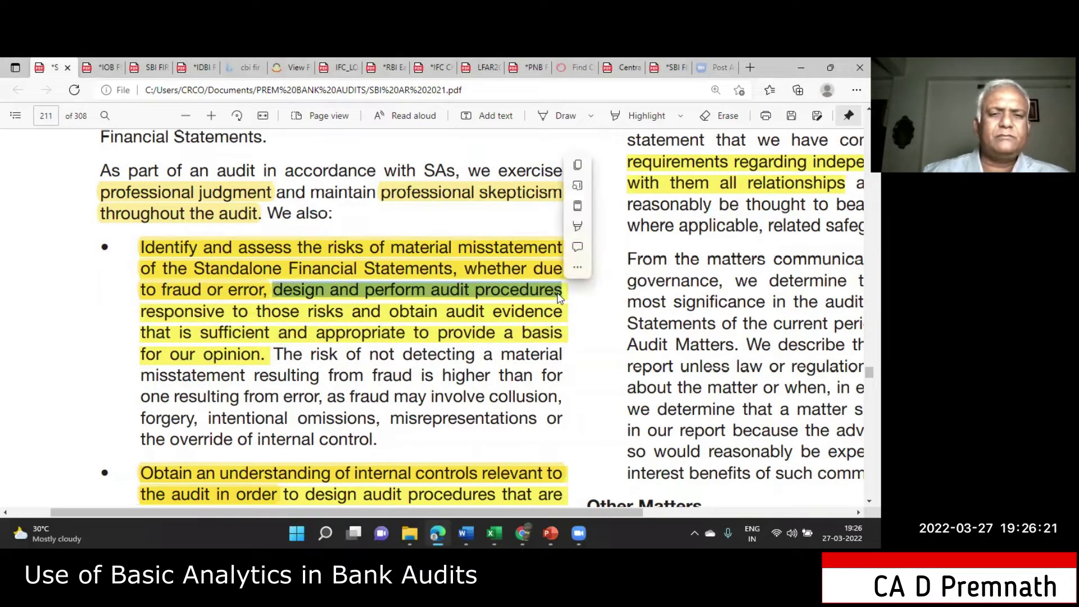
left_click_drag(390, 311, 559, 318)
left_click_drag(201, 335, 493, 312)
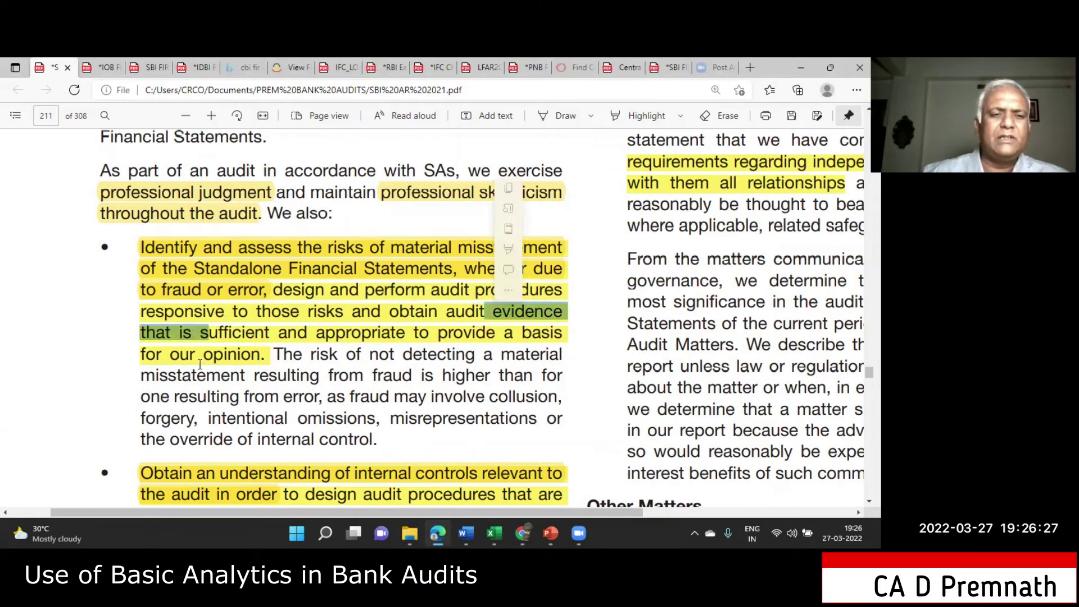
left_click_drag(170, 355, 281, 355)
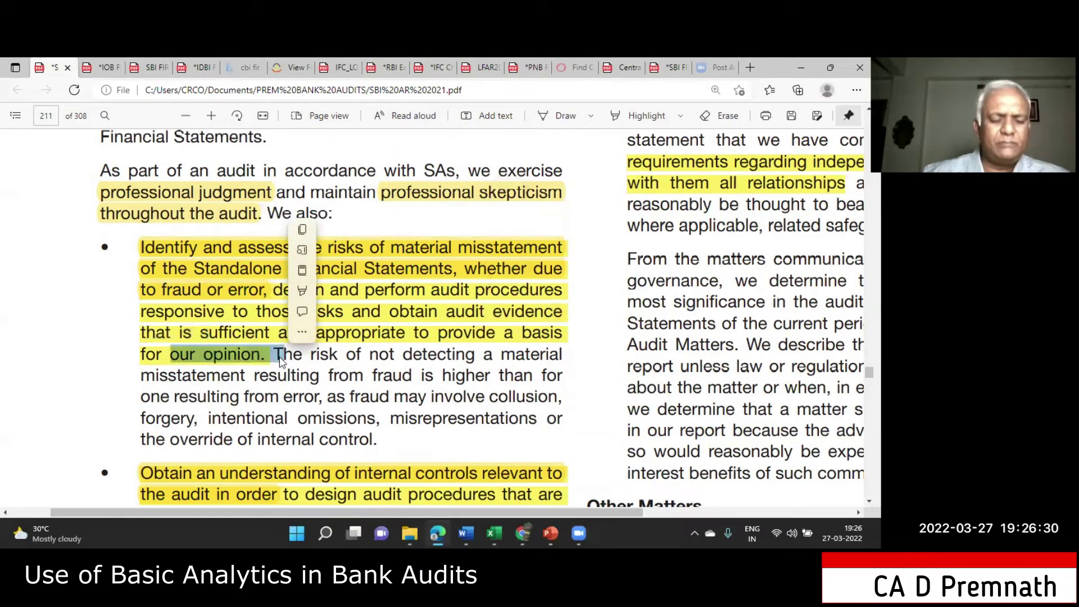
Switch back to the Excel workbook and select the notes on obtaining and pasting related party bank accounts in A1 and A2
key("alt+Tab")
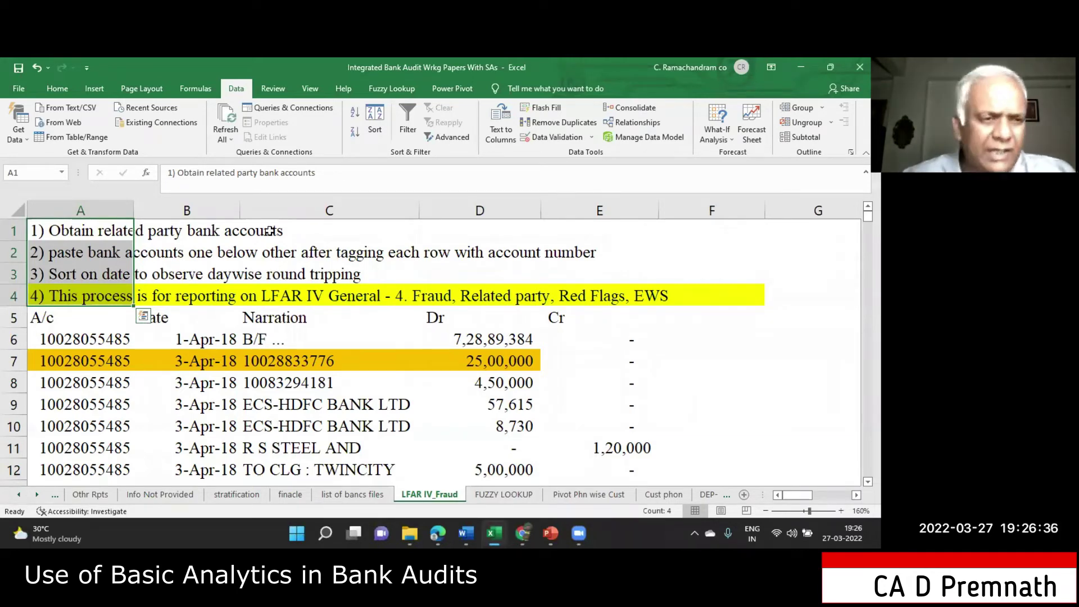
left_click(105, 232)
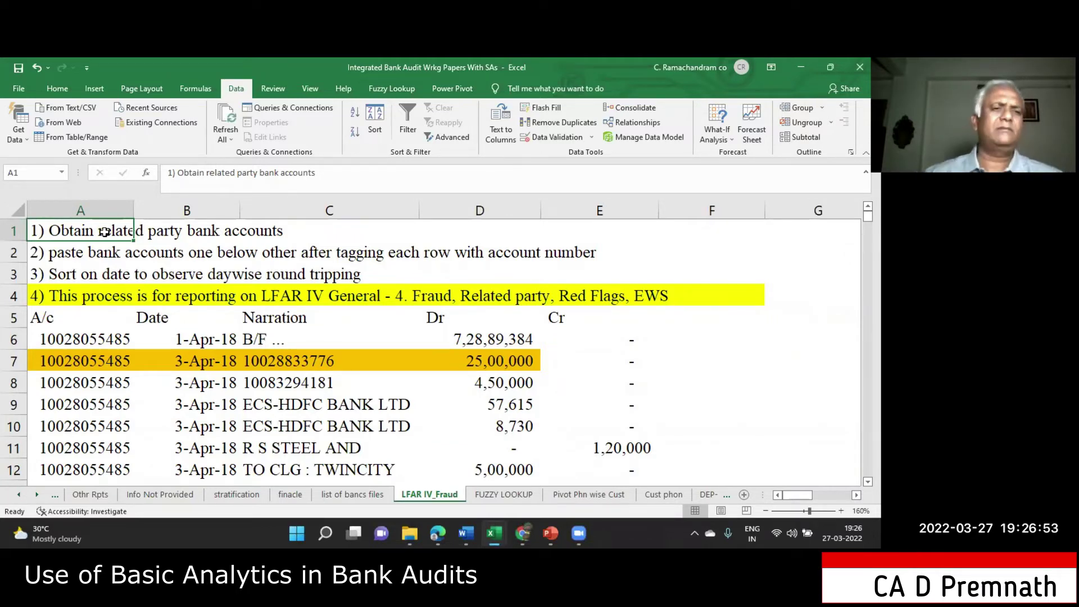
left_click(62, 259)
Sort the bank account transactions in A5:E2461 by the A/c column
scroll(399, 253, "down", 1)
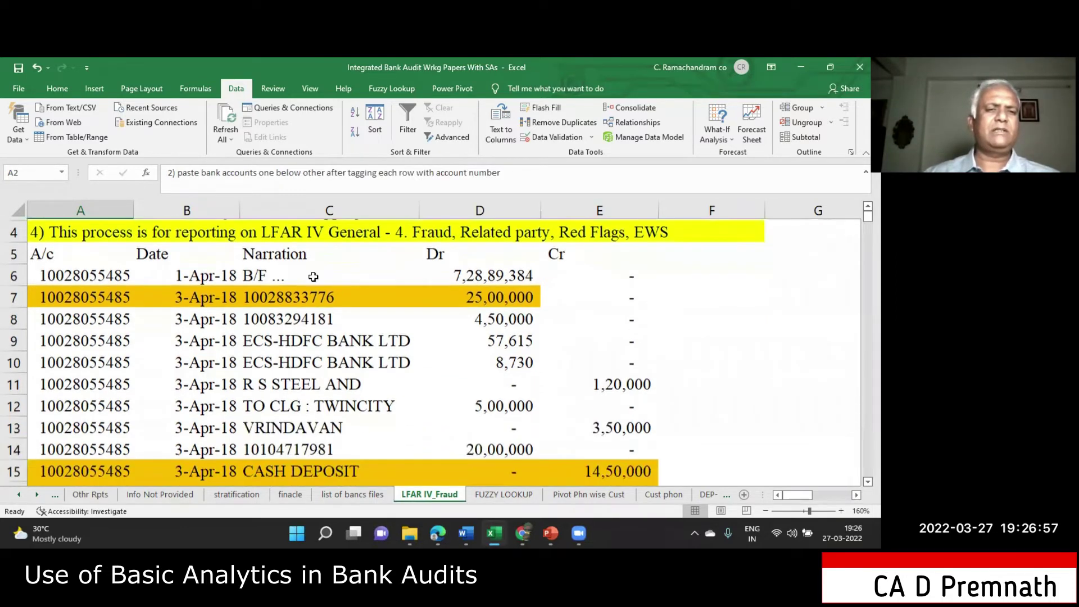
left_click(69, 259)
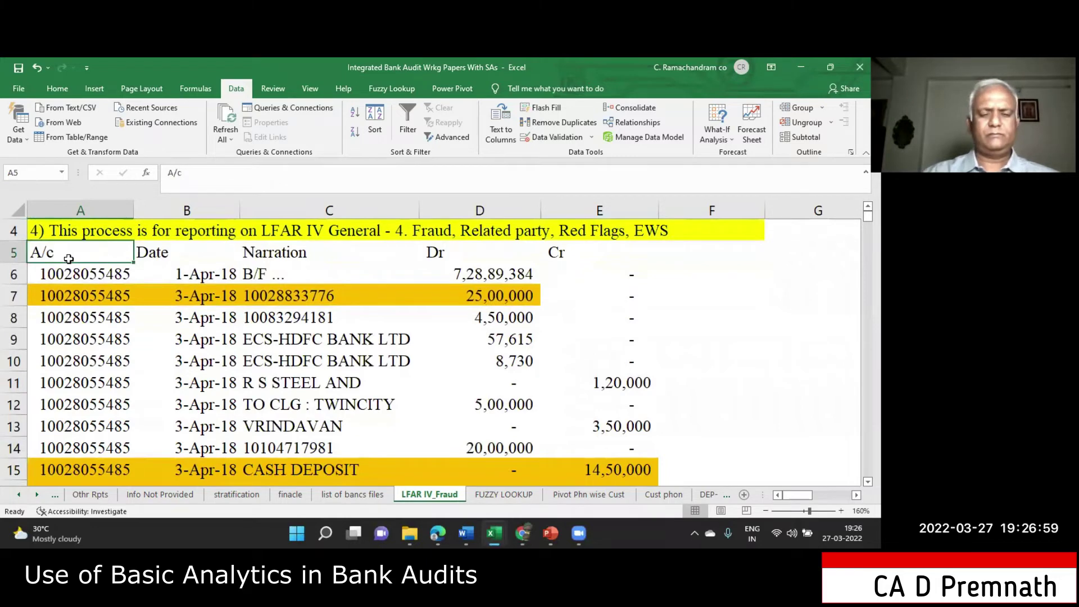
key("ctrl+shift+End")
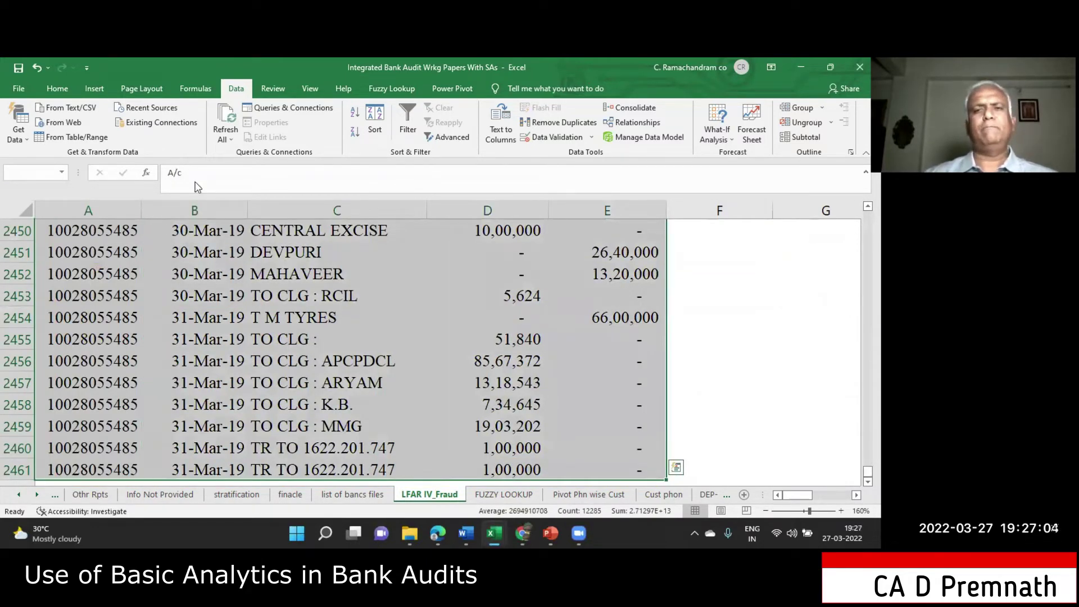
left_click(373, 115)
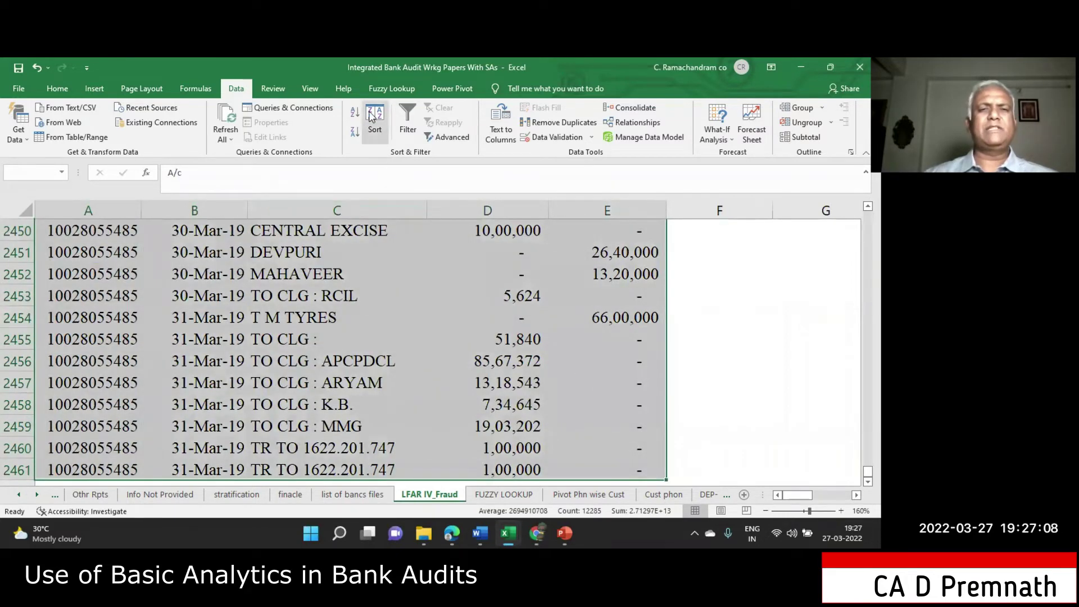
left_click(506, 358)
left_click(476, 370)
left_click(680, 453)
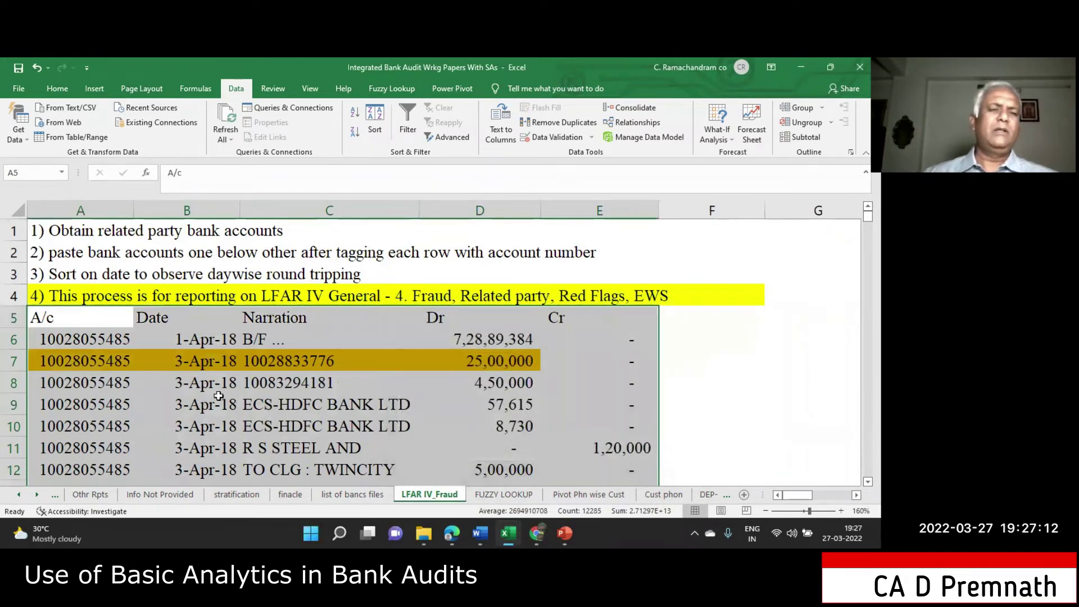
Select the account-tagging note in A2, the statement columns in B5:E11 and the first account number in A6
left_click(322, 252)
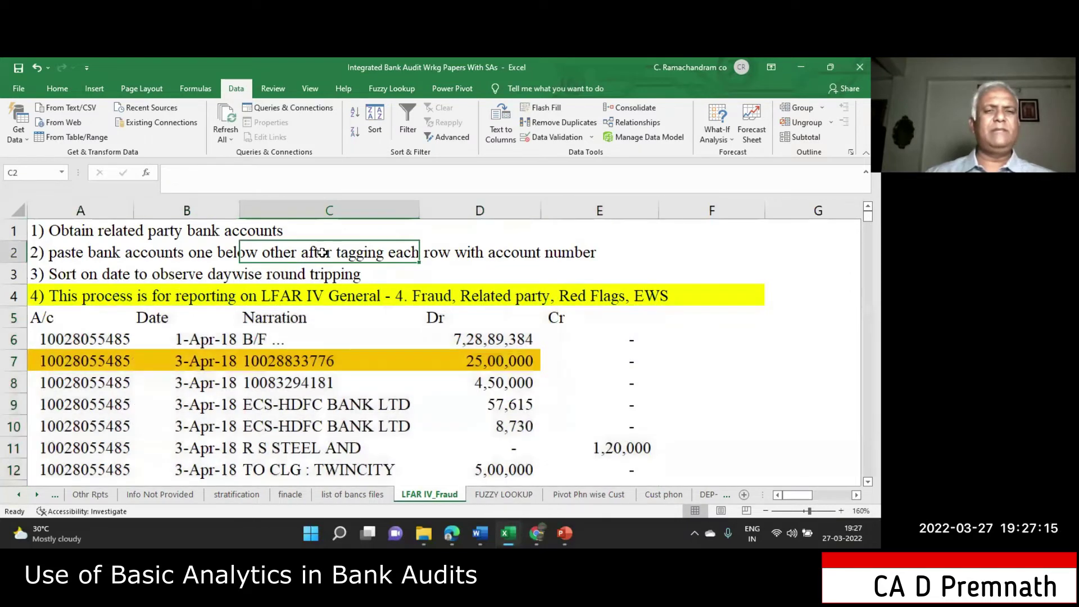
left_click(63, 254)
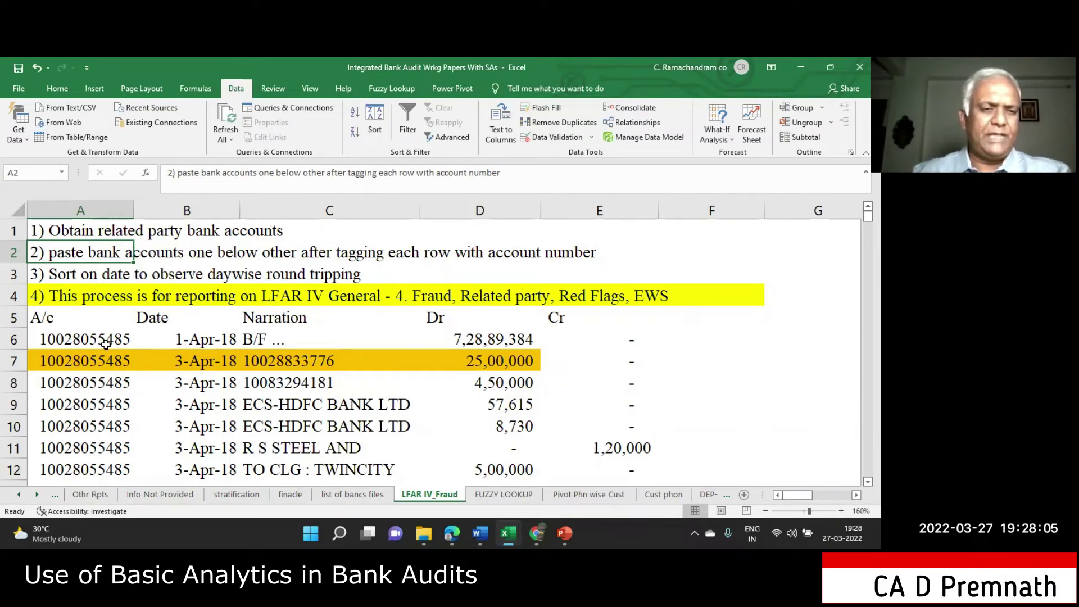
left_click_drag(149, 316, 637, 447)
left_click(125, 339)
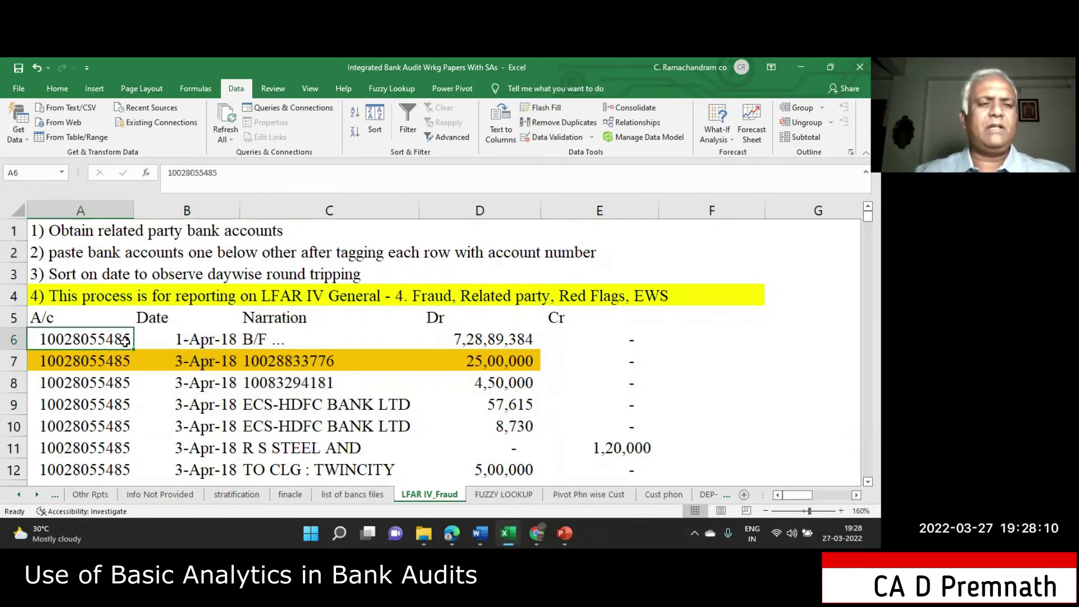
Go to the last filled row of the A/c column and look through the tagged accounts just above it
key("ctrl+Down")
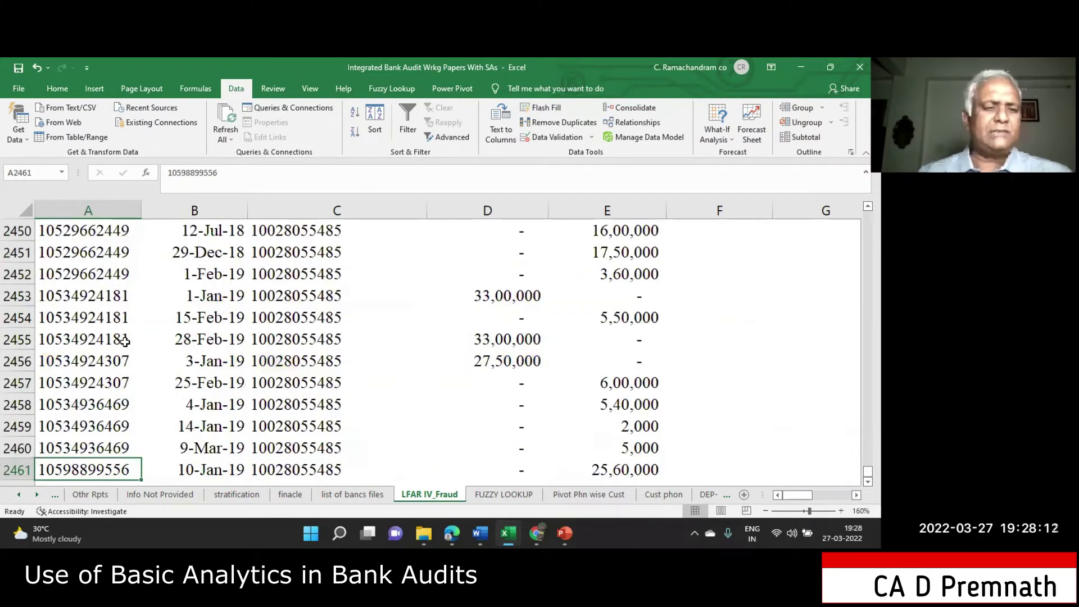
scroll(122, 427, "up", 1)
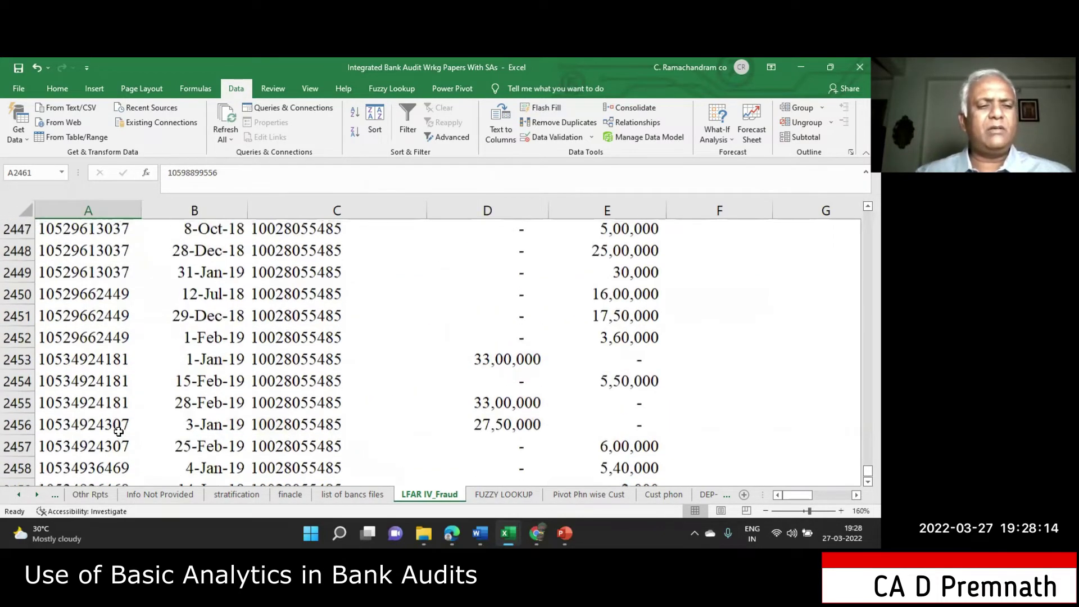
key("ctrl+Down")
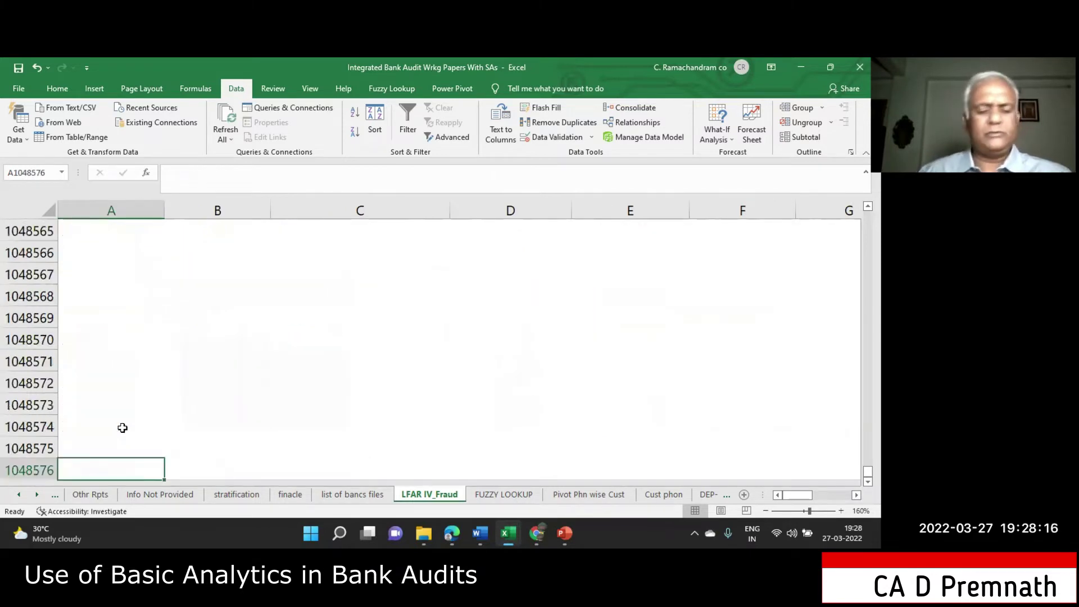
key("ctrl+Up")
scroll(150, 390, "up", 3)
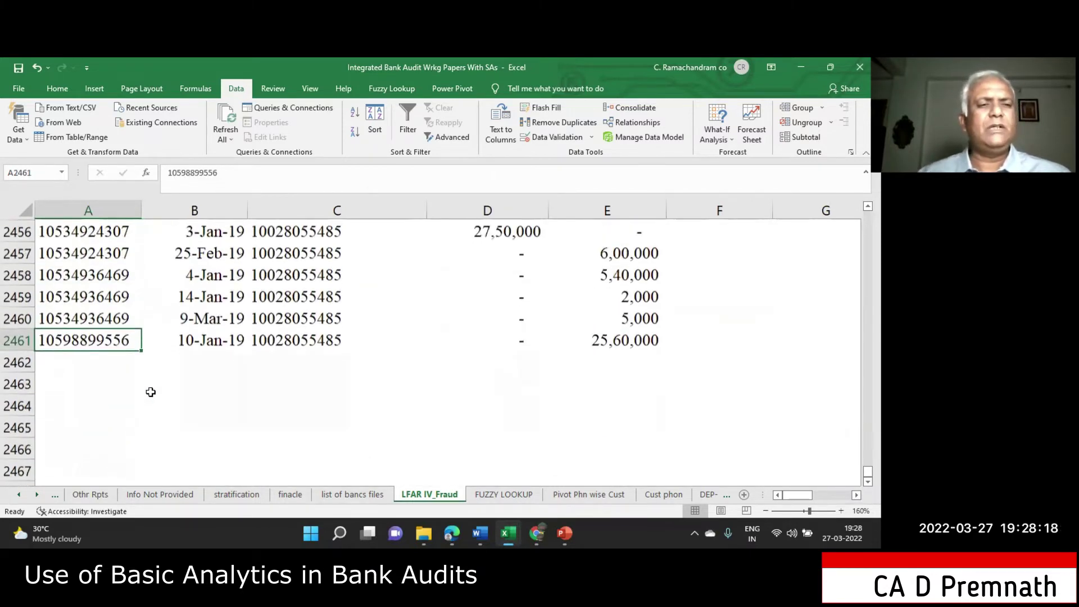
scroll(151, 392, "up", 6)
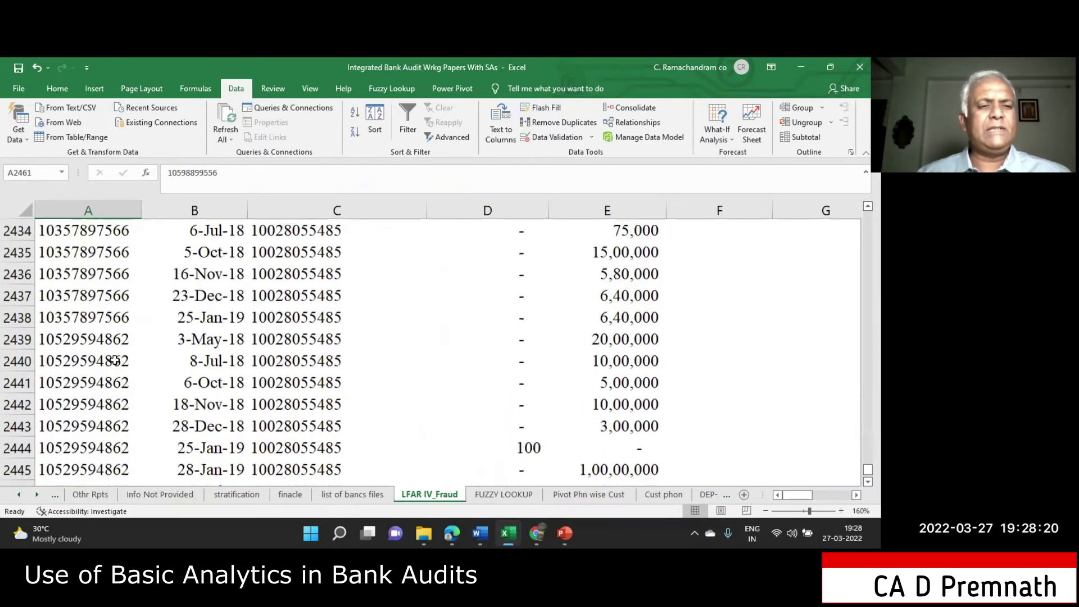
Select one related account's rows in A2439:E2445, followed by its transactions in B2439:E2445 and its account tags in A2439:A2445
left_click(59, 341)
left_click_drag(160, 344, 620, 381)
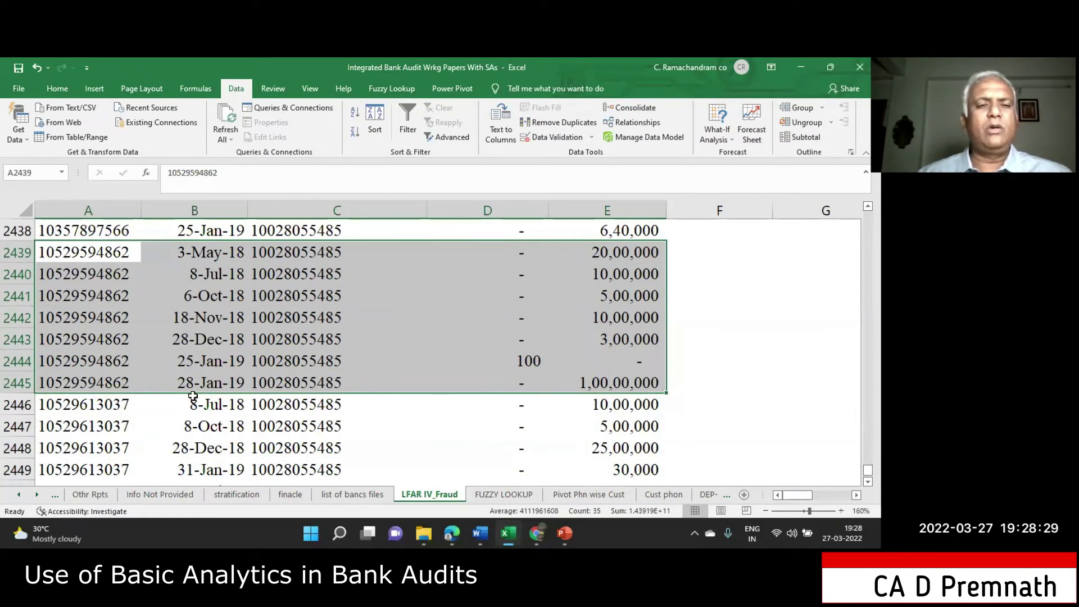
left_click_drag(178, 252, 624, 383)
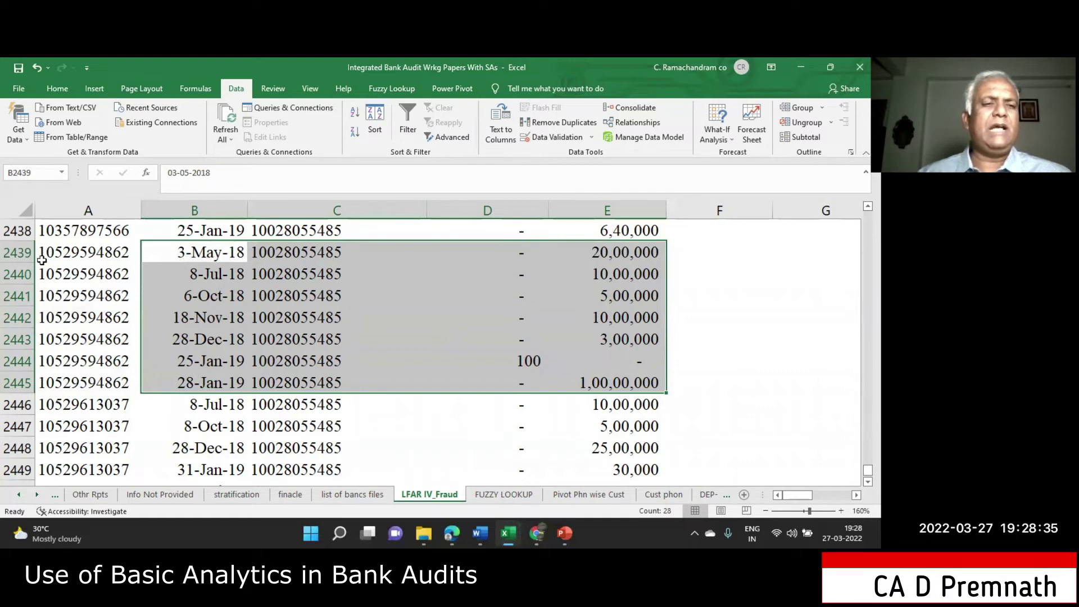
left_click_drag(86, 250, 107, 385)
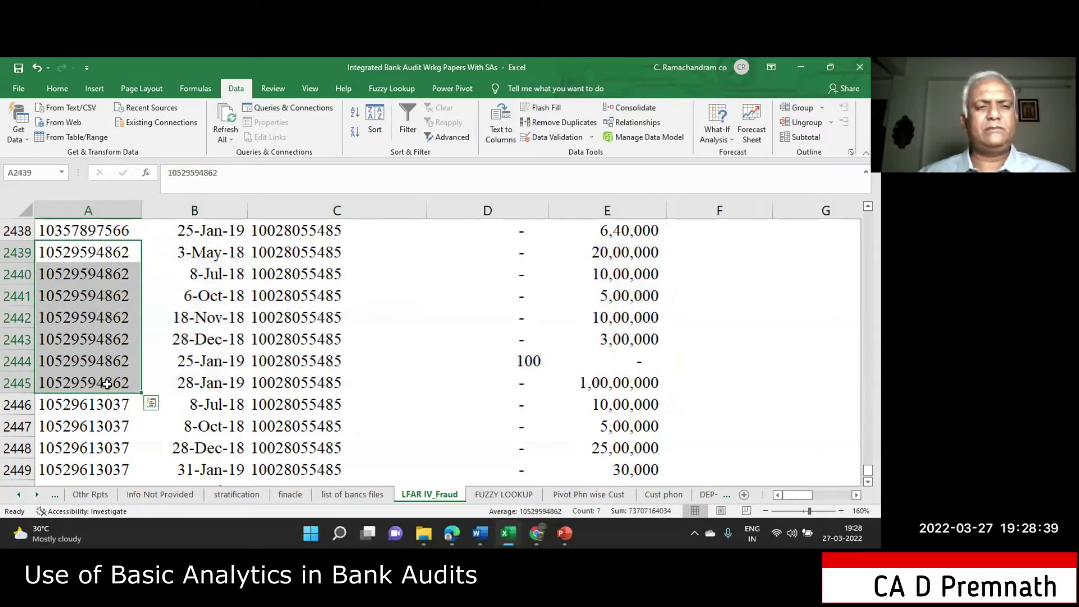
Open the FUZZY LOOKUP sheet
scroll(107, 382, "up", 9)
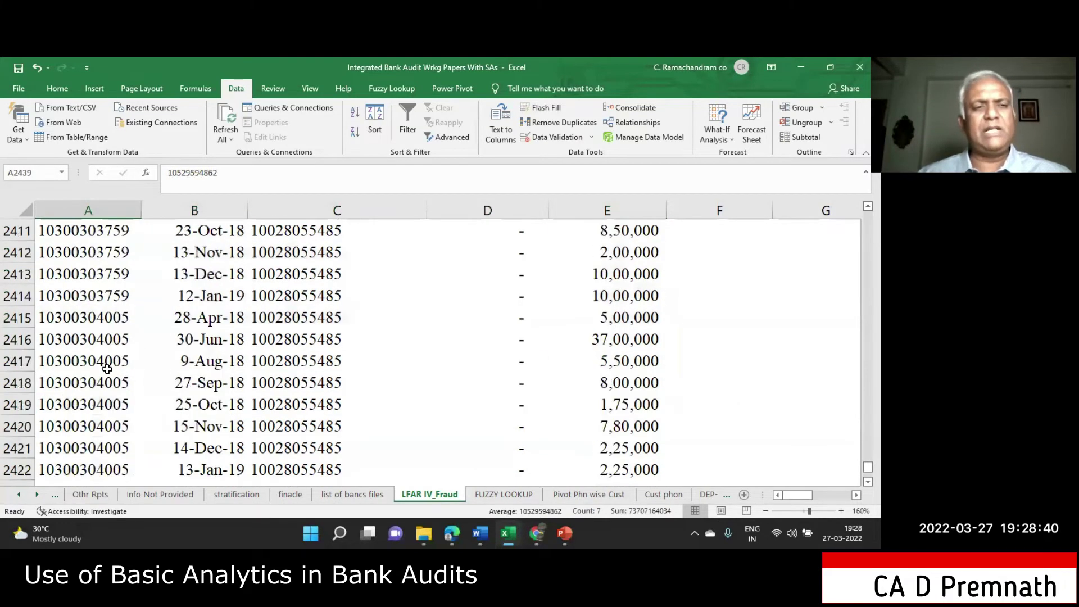
left_click(513, 494)
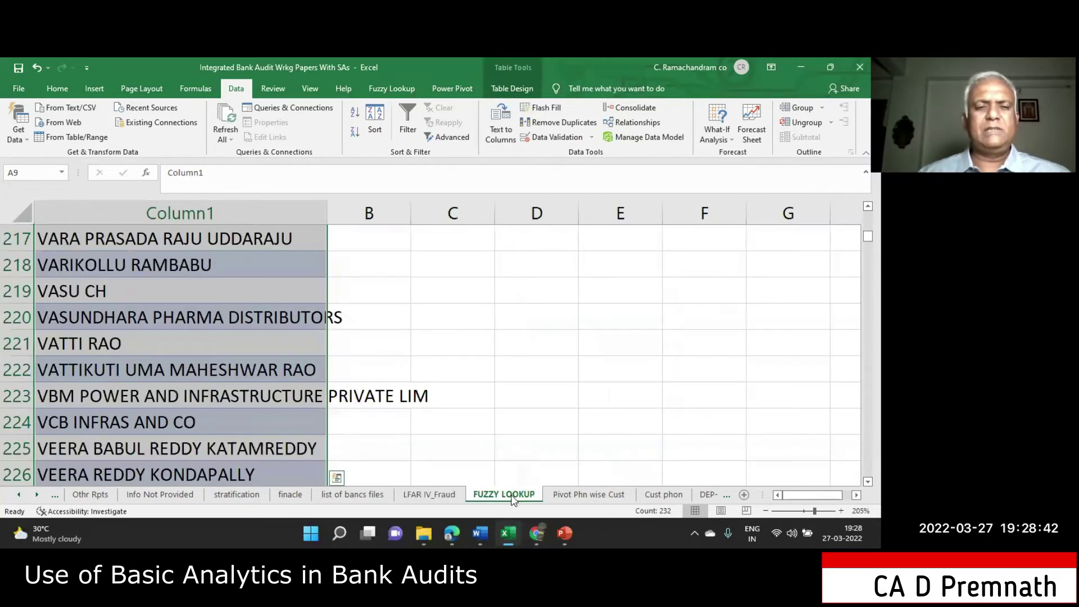
On the Pivot Phn wise Cust sheet, select the customer names in B24:B28 that share one phone number
left_click(581, 493)
left_click_drag(289, 278, 287, 368)
Sort all account transactions on the LFAR IV_Fraud sheet by Date, treating row 5 as the header row
left_click(429, 494)
left_click(84, 295)
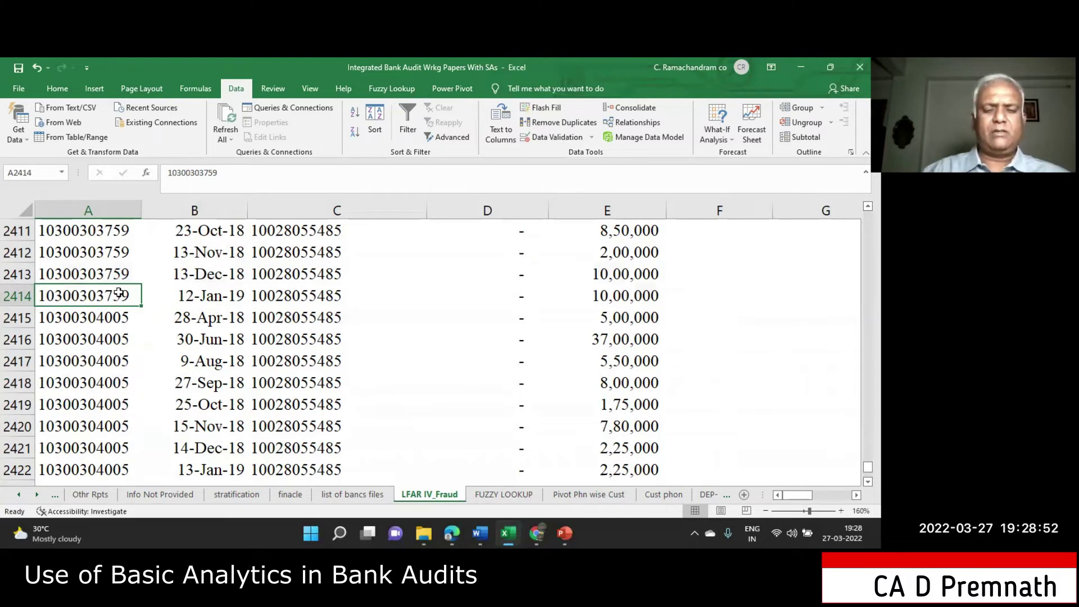
key("ctrl+Home")
left_click(119, 317)
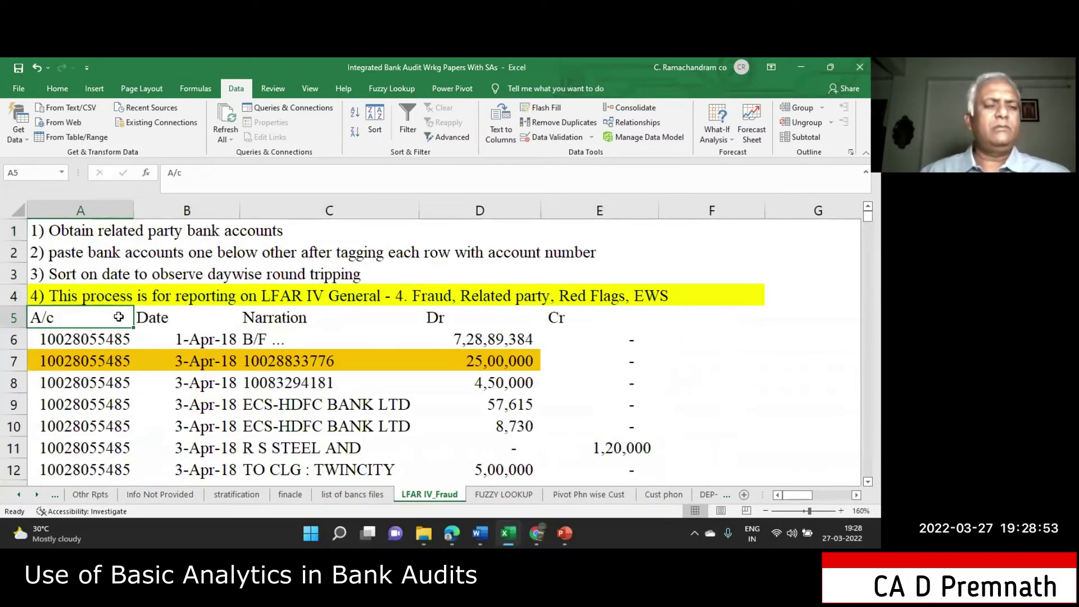
key("ctrl+shift+Right")
key("ctrl+shift+Down")
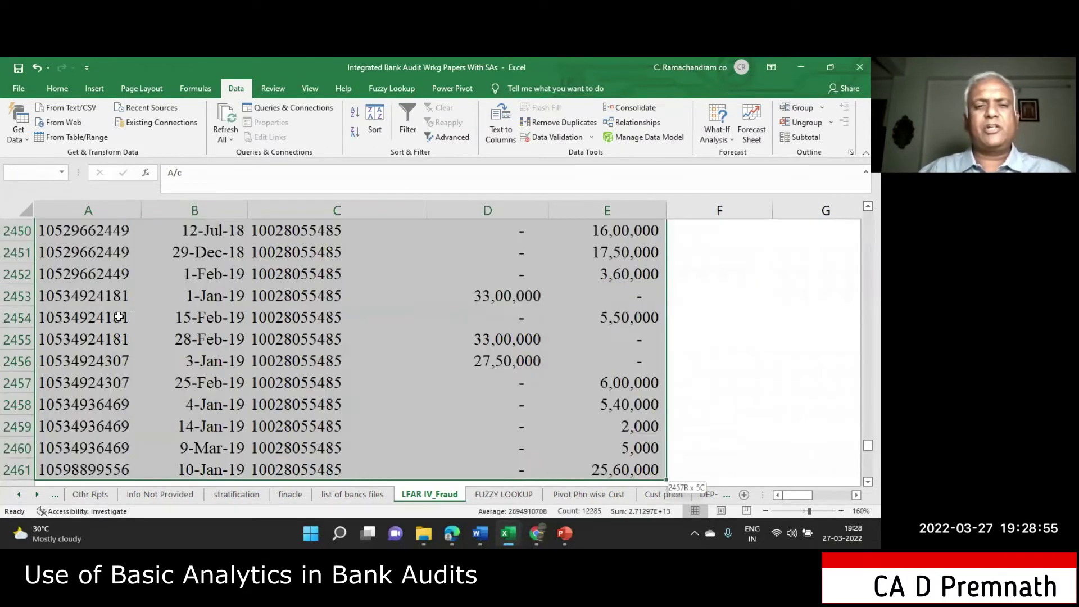
left_click(372, 115)
left_click(506, 358)
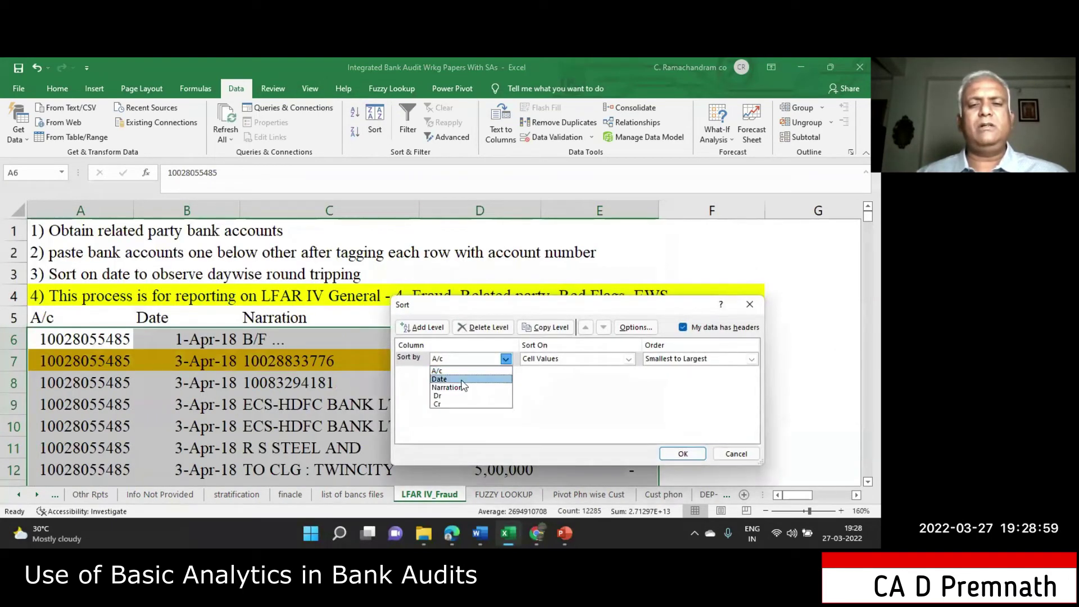
left_click(464, 385)
left_click(682, 454)
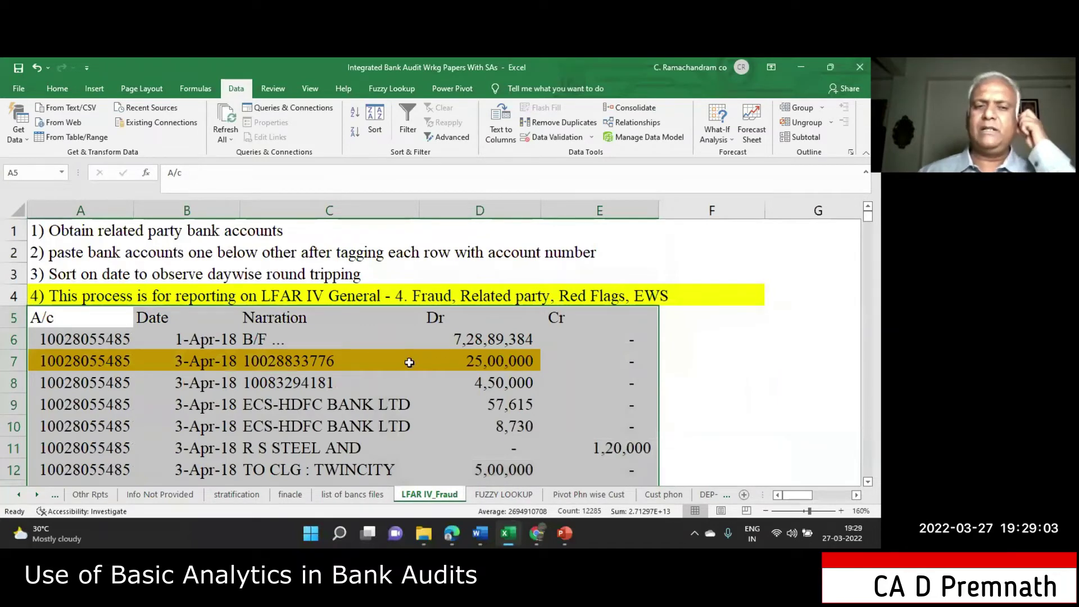
Trace the 3-Apr-18 transfer from the highlighted debit in row 7 to the credit in the other account in row 16
scroll(406, 362, "down", 1)
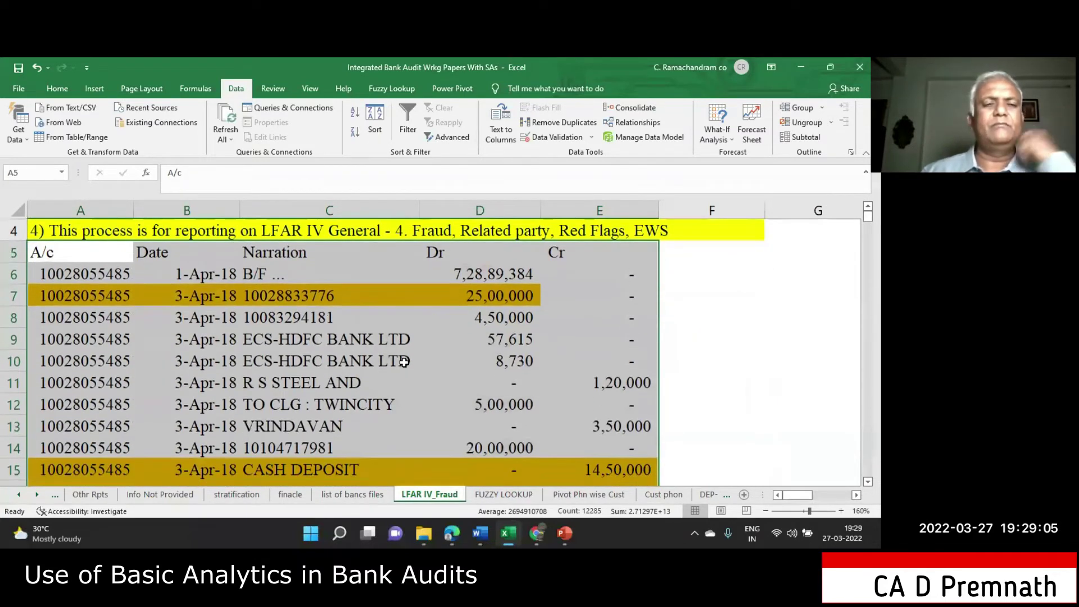
left_click(195, 300)
left_click(329, 297)
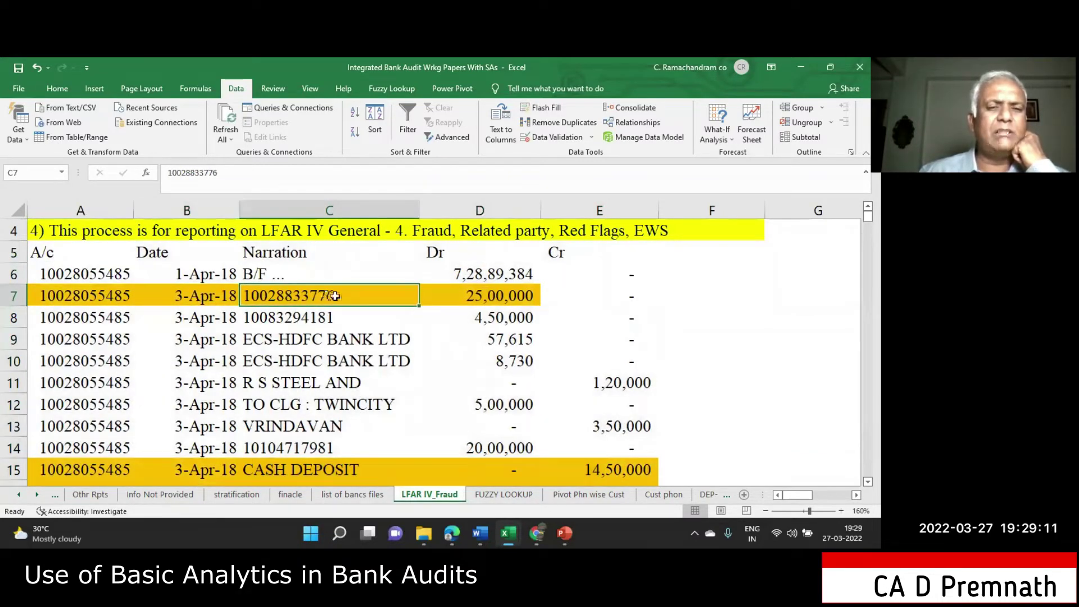
left_click(501, 295)
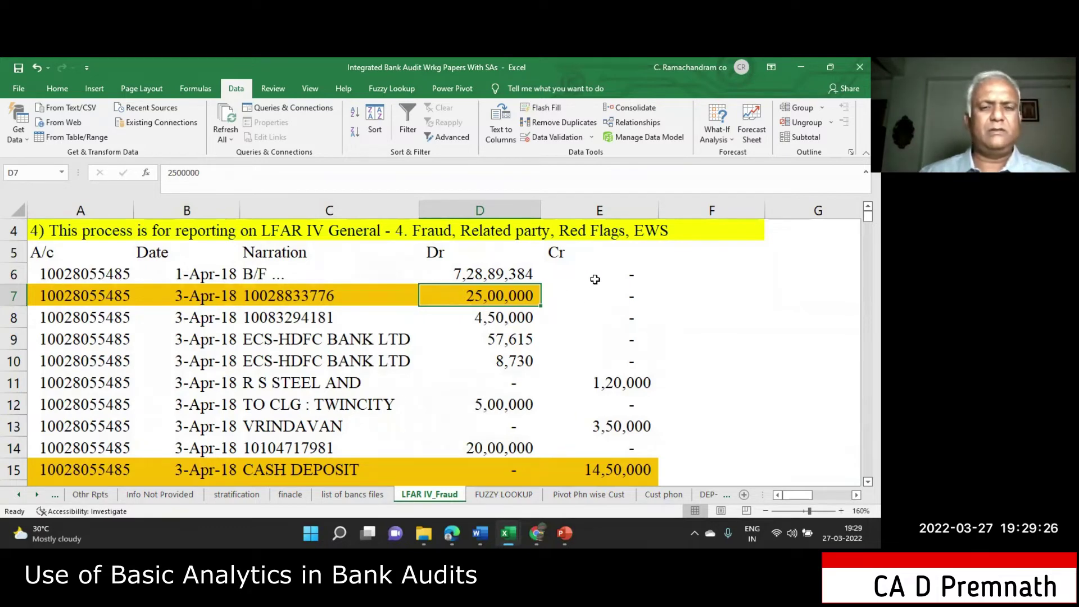
scroll(595, 279, "down", 1, "ctrl")
scroll(595, 279, "down", 1, "ctrl")
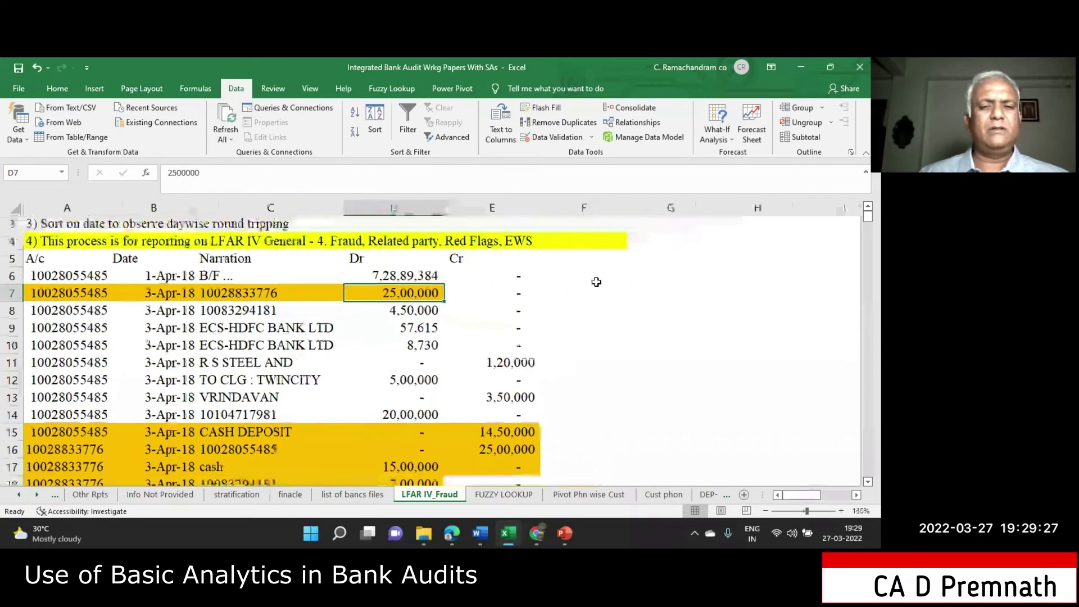
left_click(276, 294)
left_click(156, 437)
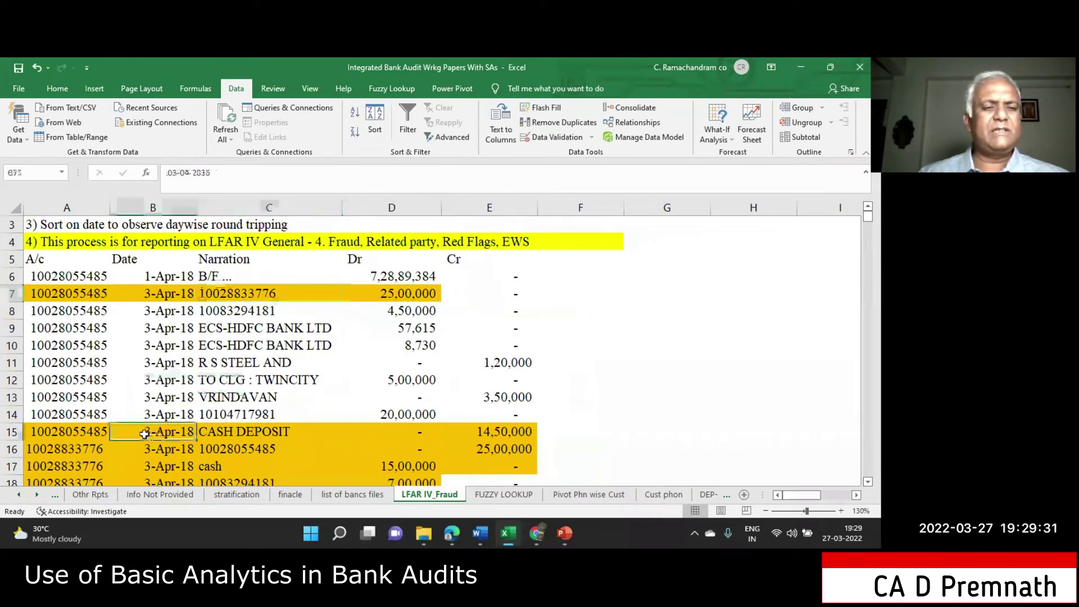
left_click(75, 451)
left_click(517, 449)
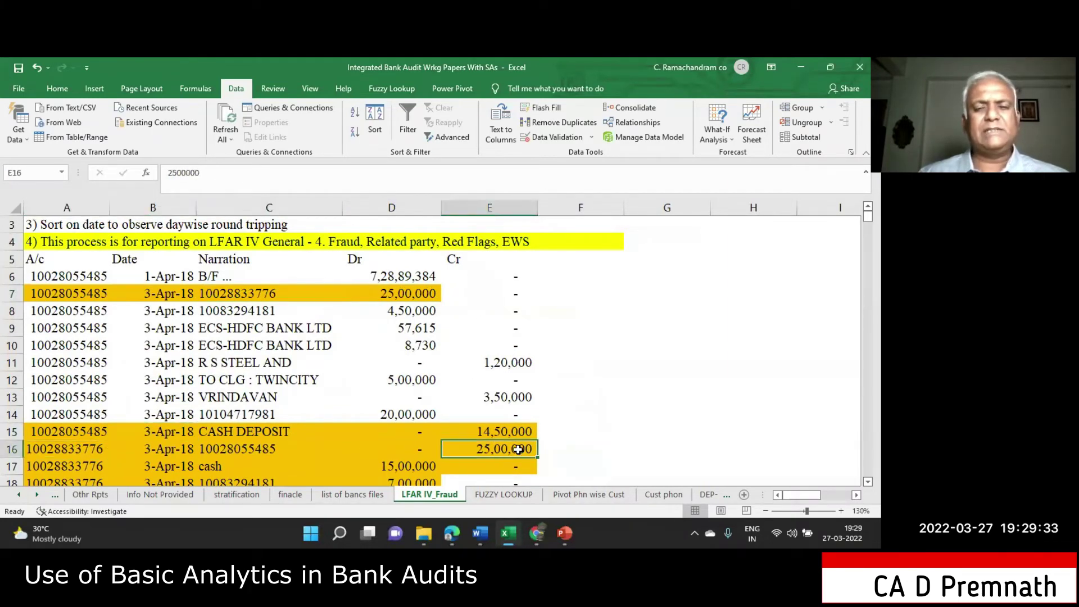
Compare the debit in D7 with the credit in E16 for round tripping between the related accounts
left_click(406, 294)
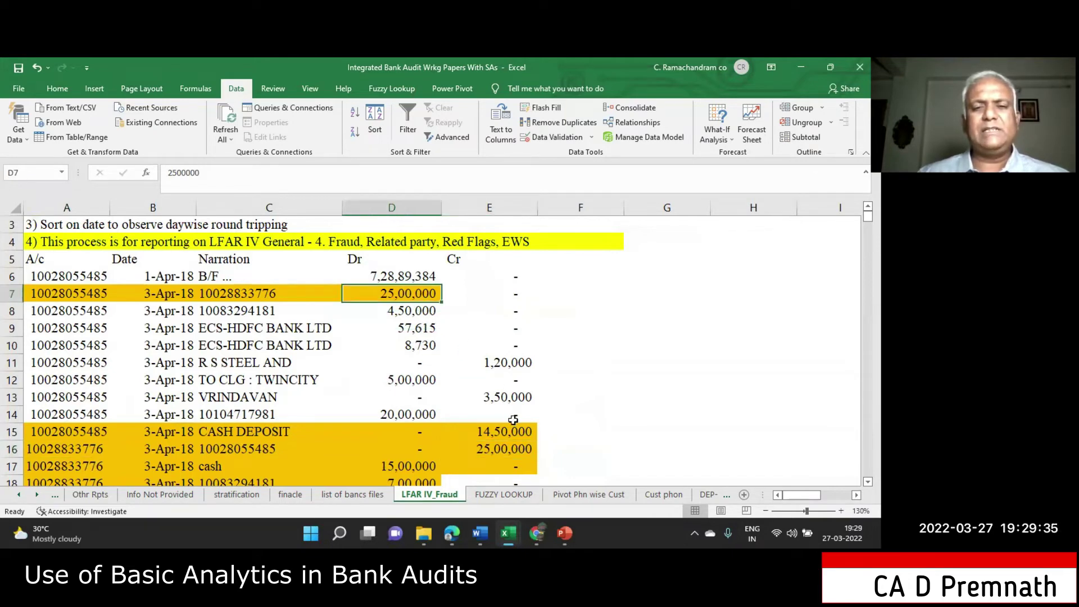
left_click(511, 449)
left_click(401, 296)
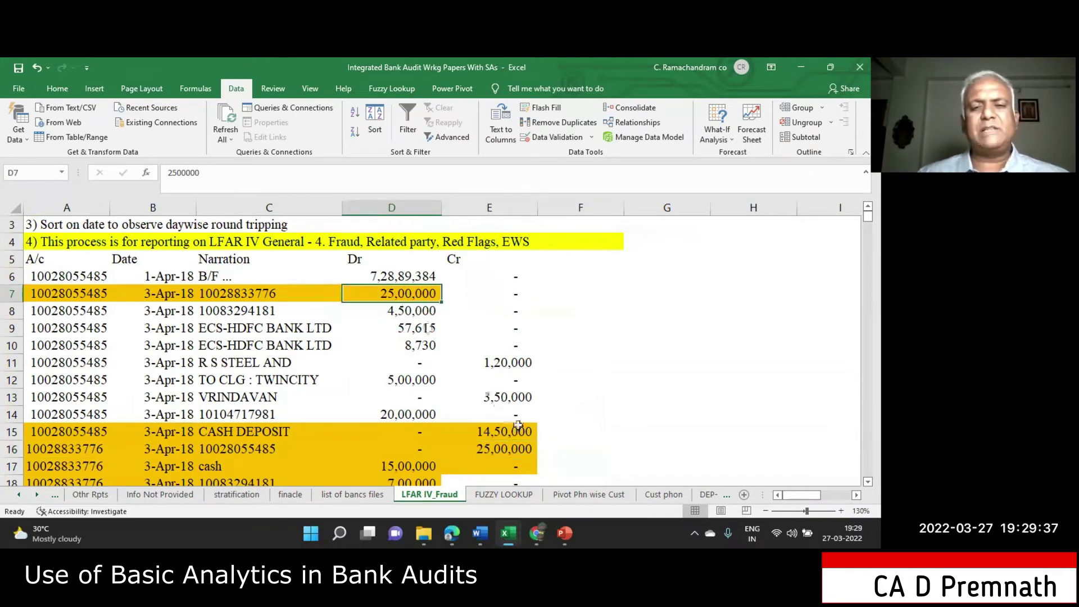
left_click(514, 452)
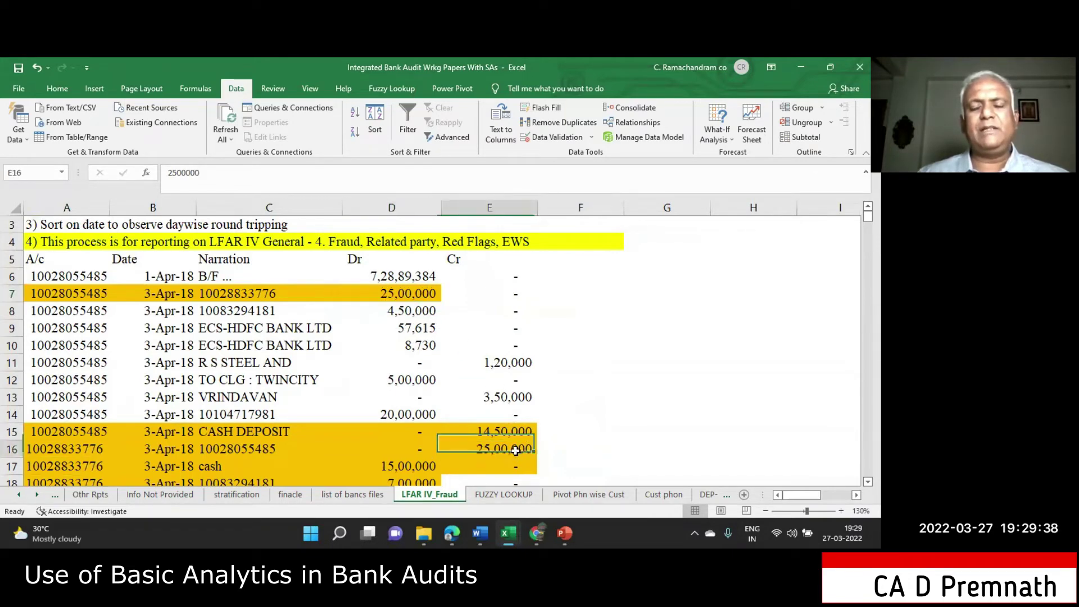
left_click(399, 298)
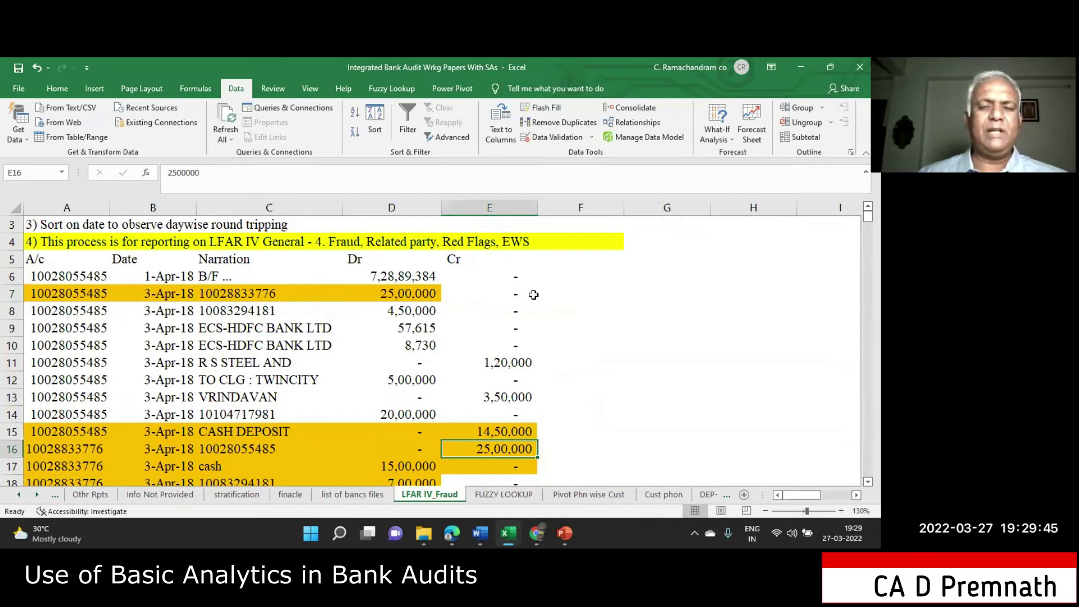
left_click(403, 294)
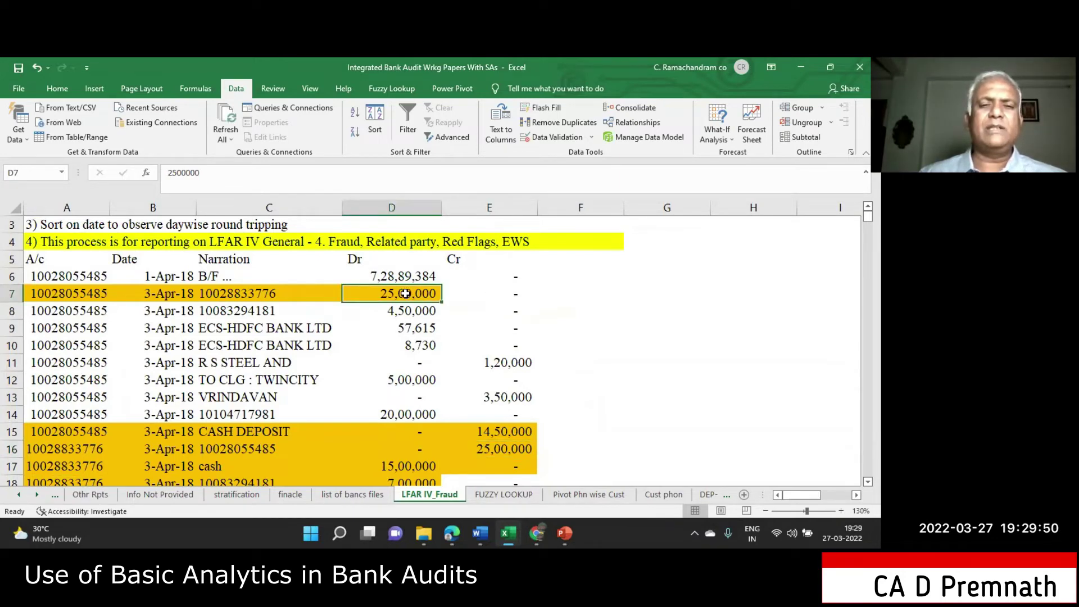
left_click(505, 448)
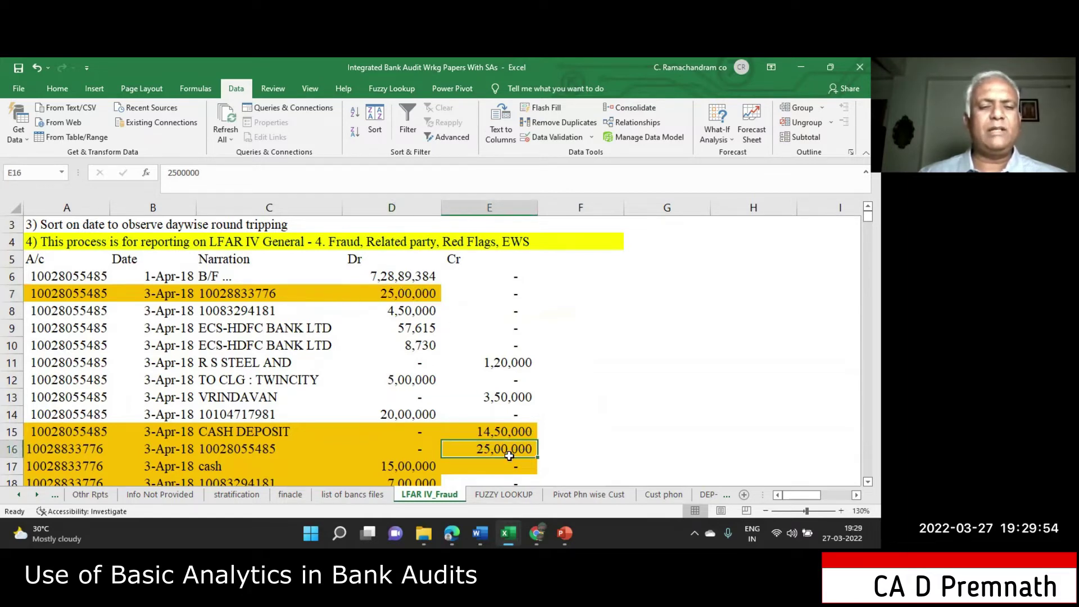
Examine the cash withdrawal in row 17 against the cash deposit in row 15, including their accounts and amounts
left_click(405, 468)
left_click(74, 469)
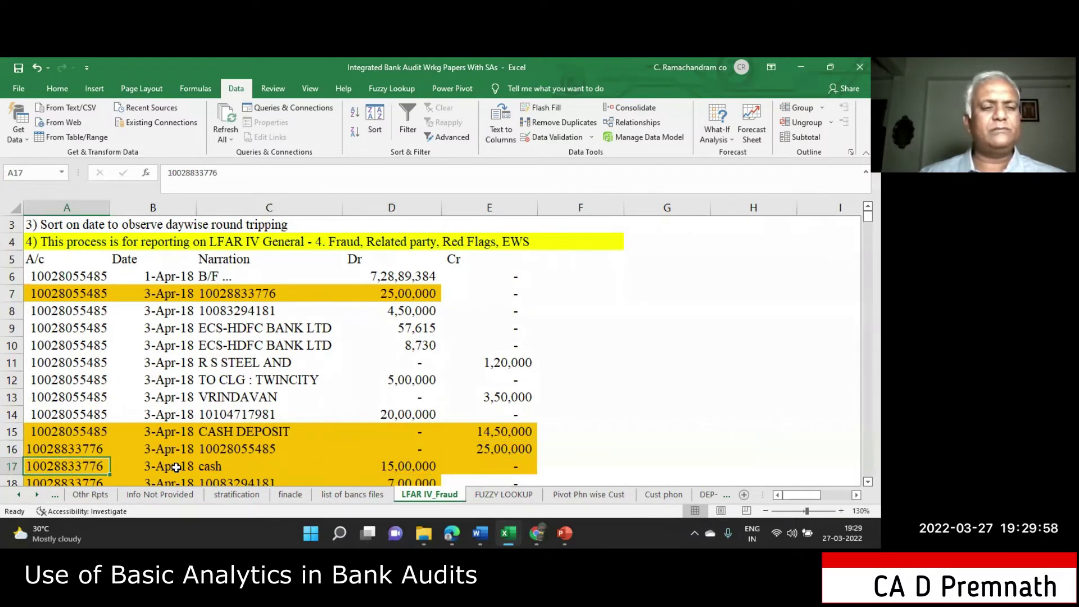
left_click(207, 467)
left_click(77, 467)
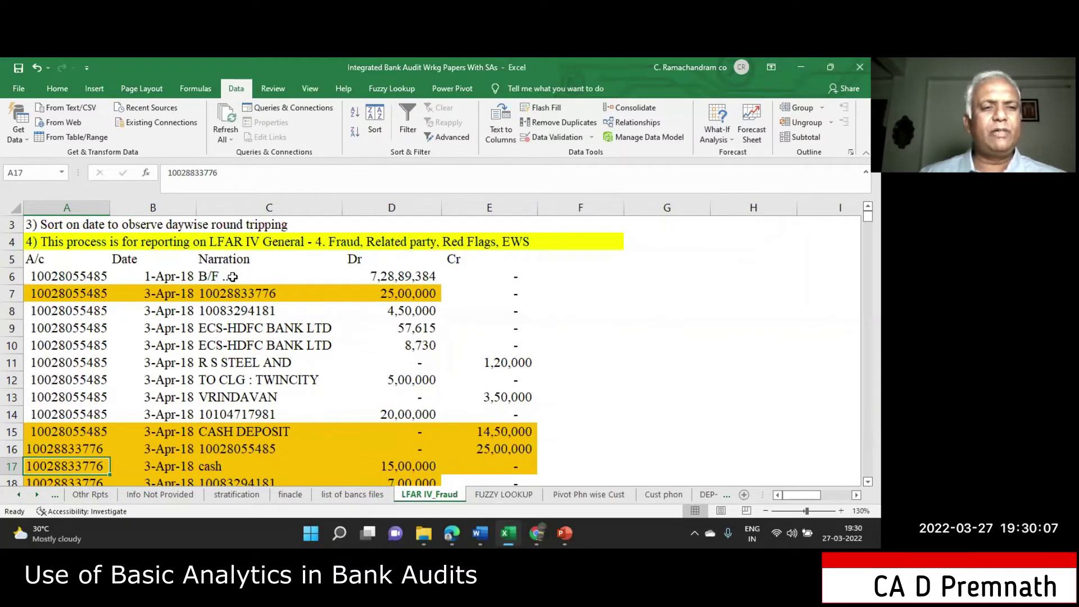
scroll(232, 276, "up", 1)
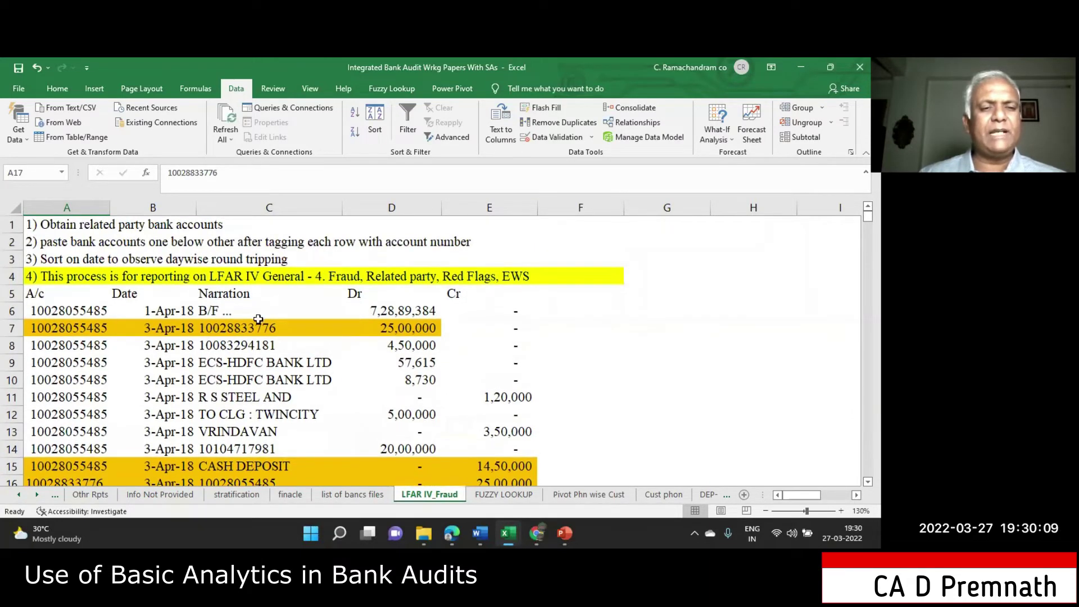
scroll(258, 319, "down", 1)
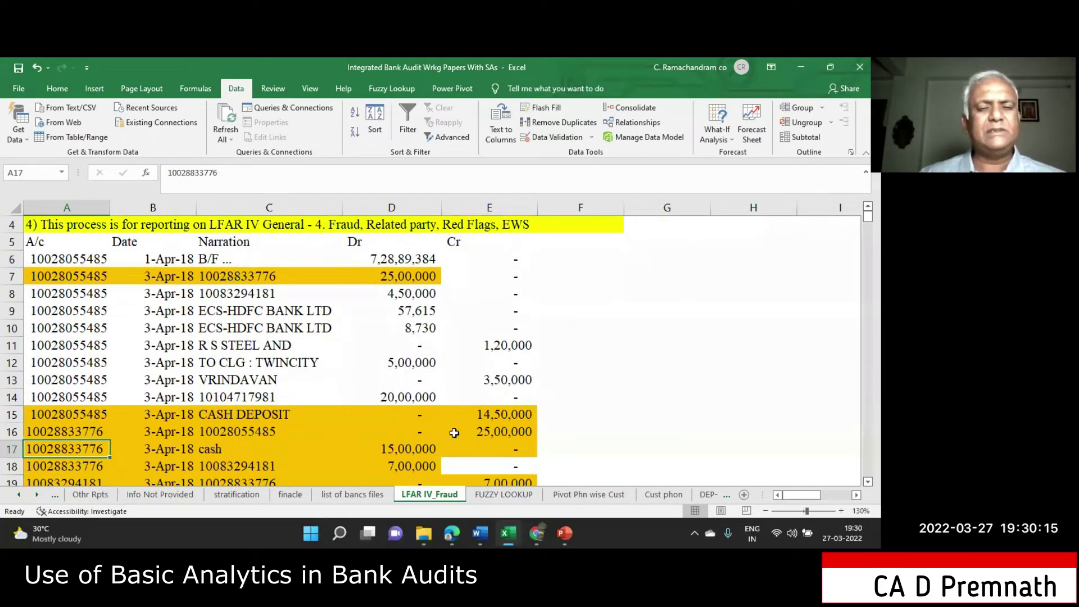
left_click(406, 453)
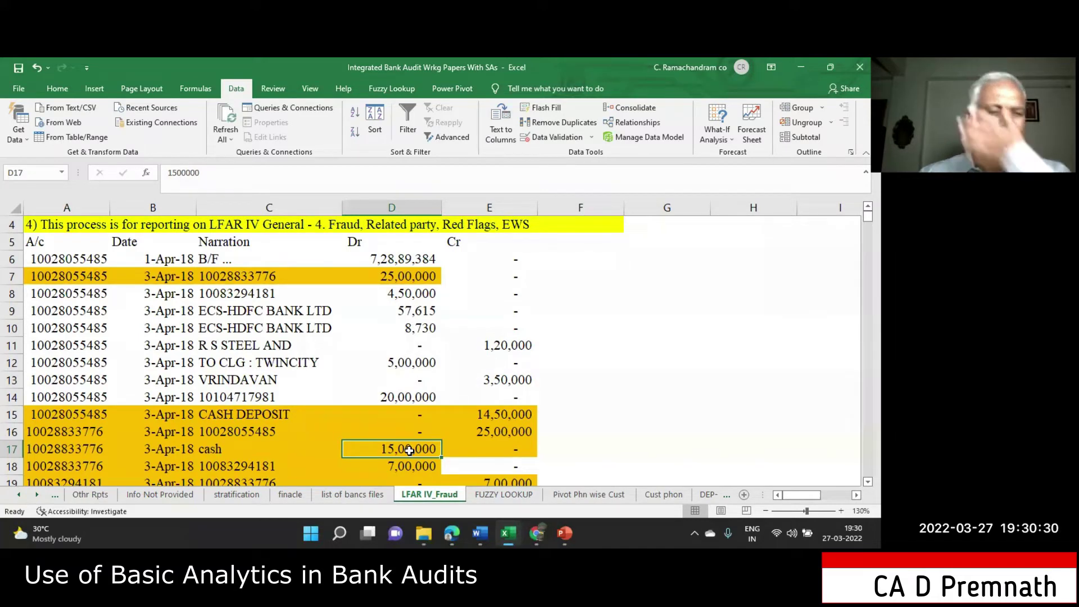
left_click(497, 419)
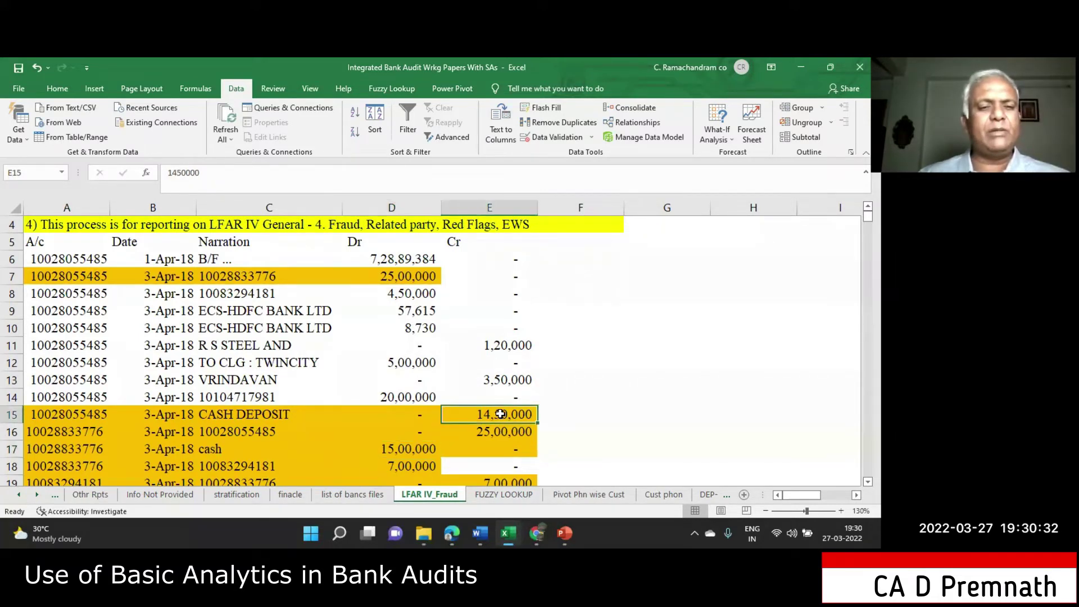
left_click(70, 331)
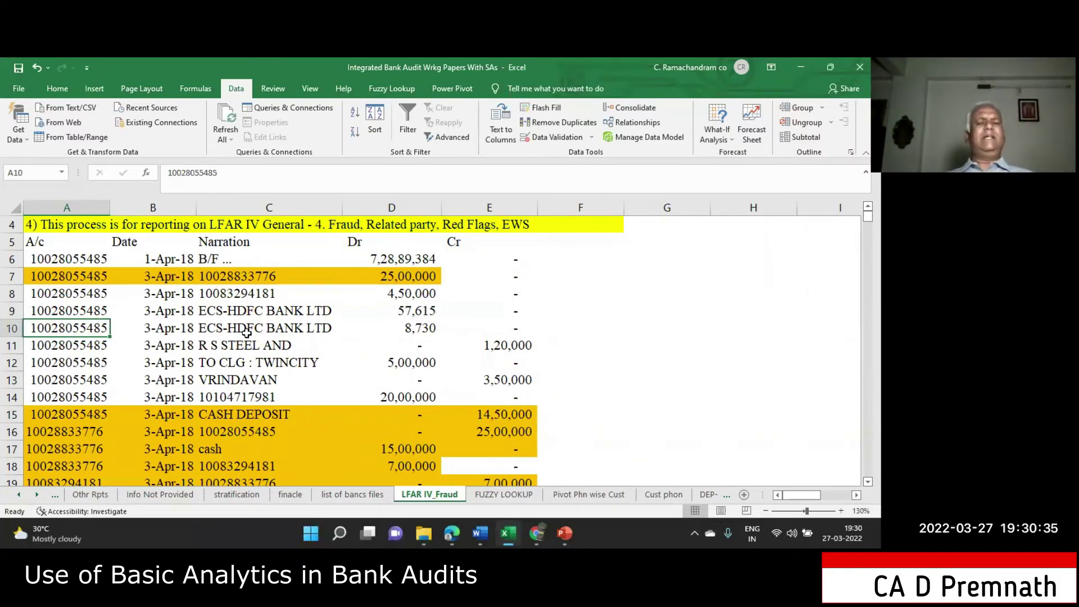
scroll(246, 332, "down", 1)
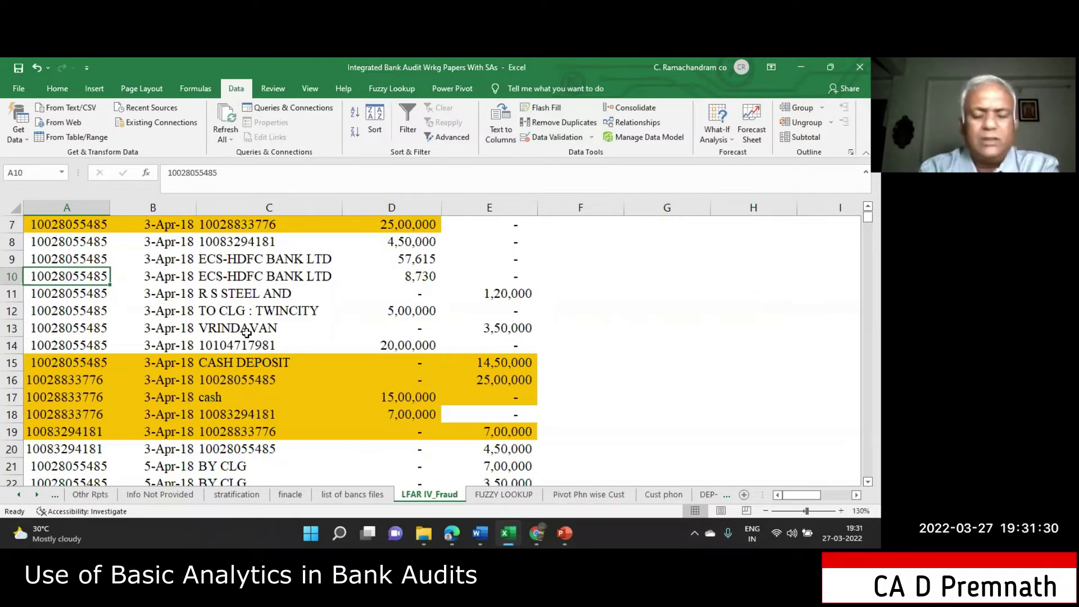
Revisit the Pivot Phn wise Cust and LFAR IV_Fraud sheets, and switch to the Edge browser
left_click(589, 495)
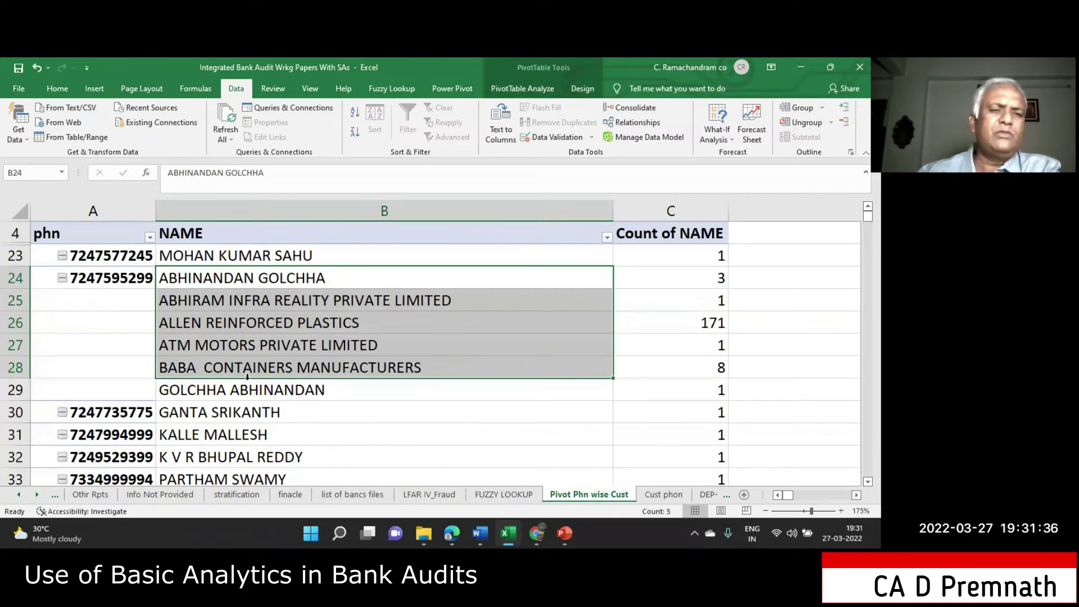
left_click(438, 496)
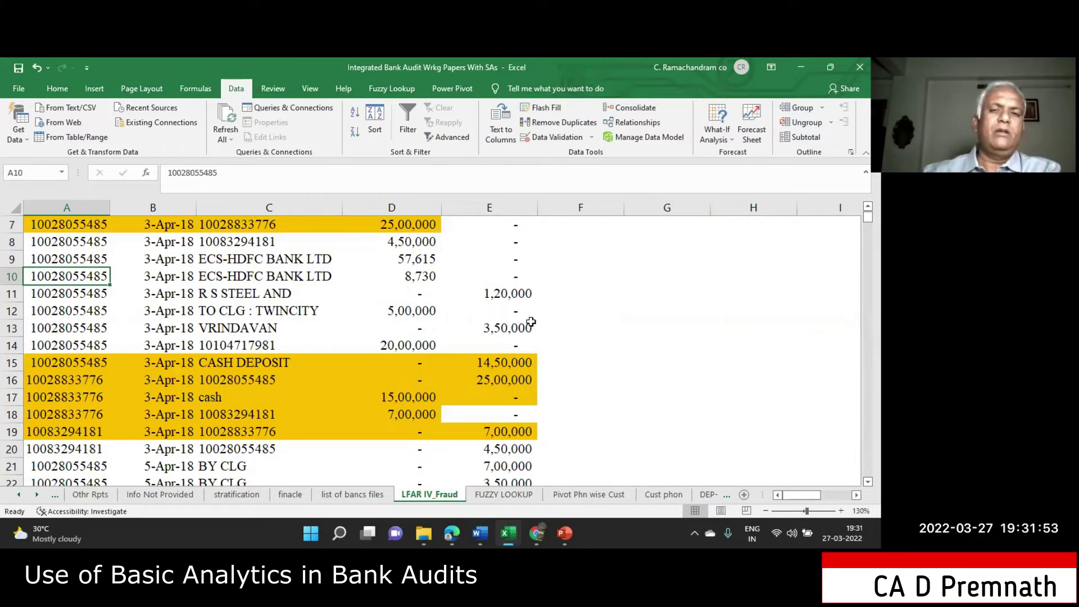
left_click(536, 532)
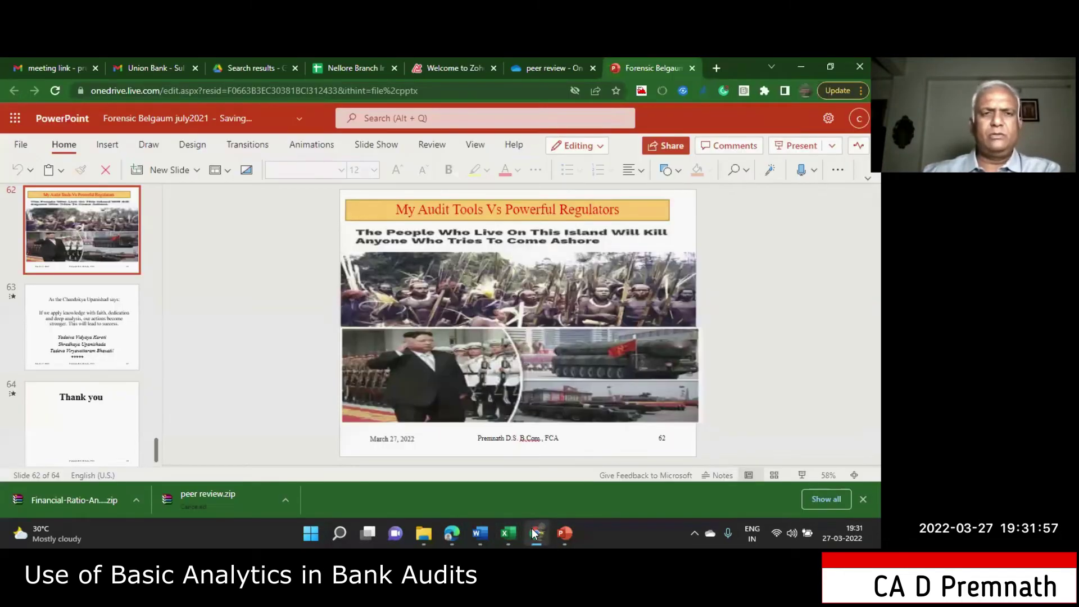
left_click(454, 533)
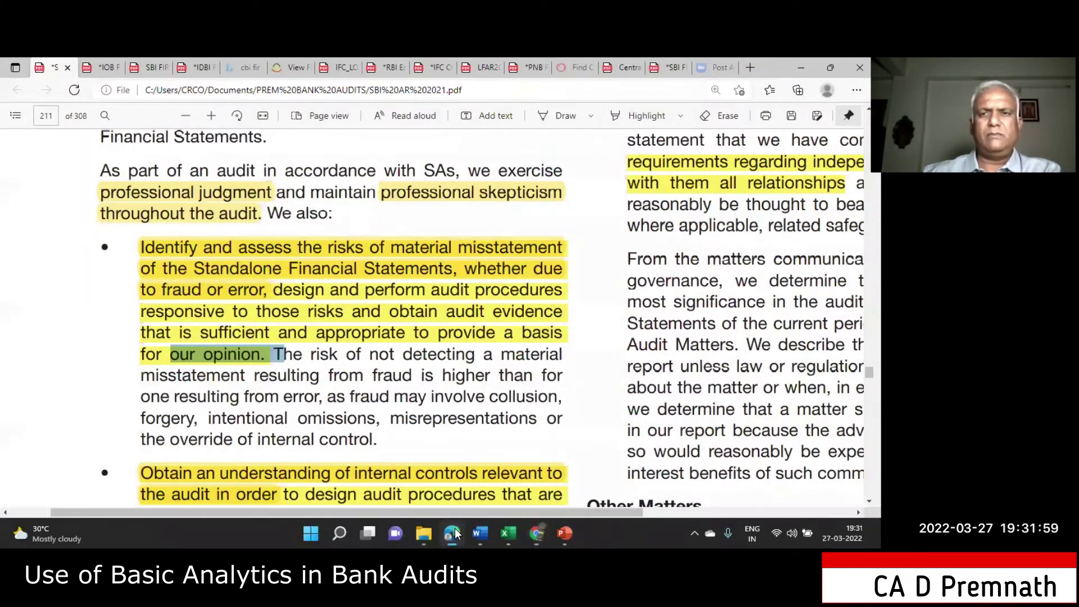
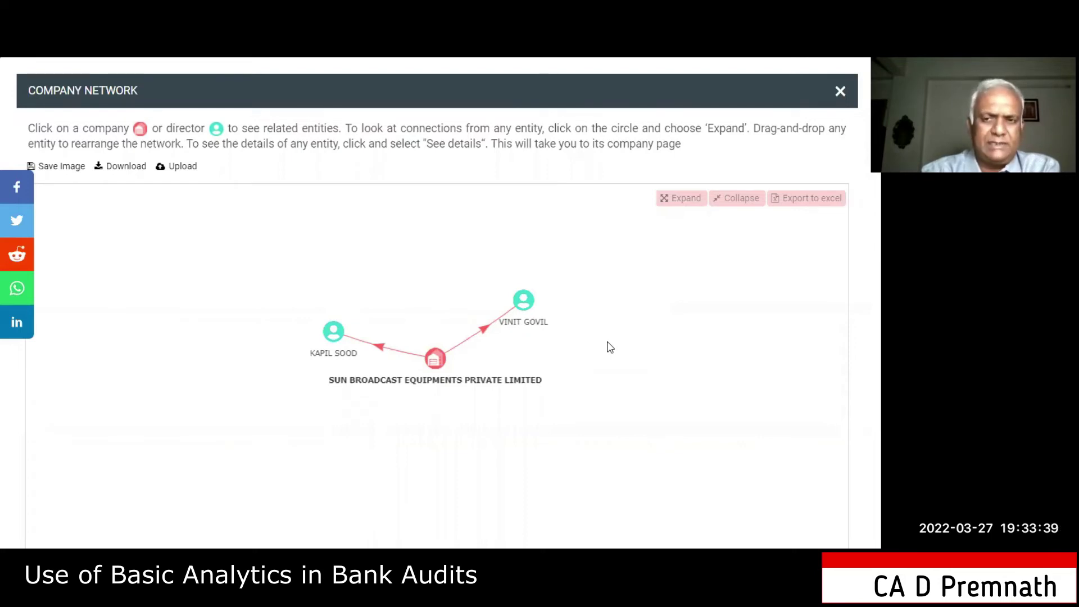
Expand the connections of both directors of Sun Broadcast Equipments Private Limited in the company network
left_click(523, 308)
left_click(539, 326)
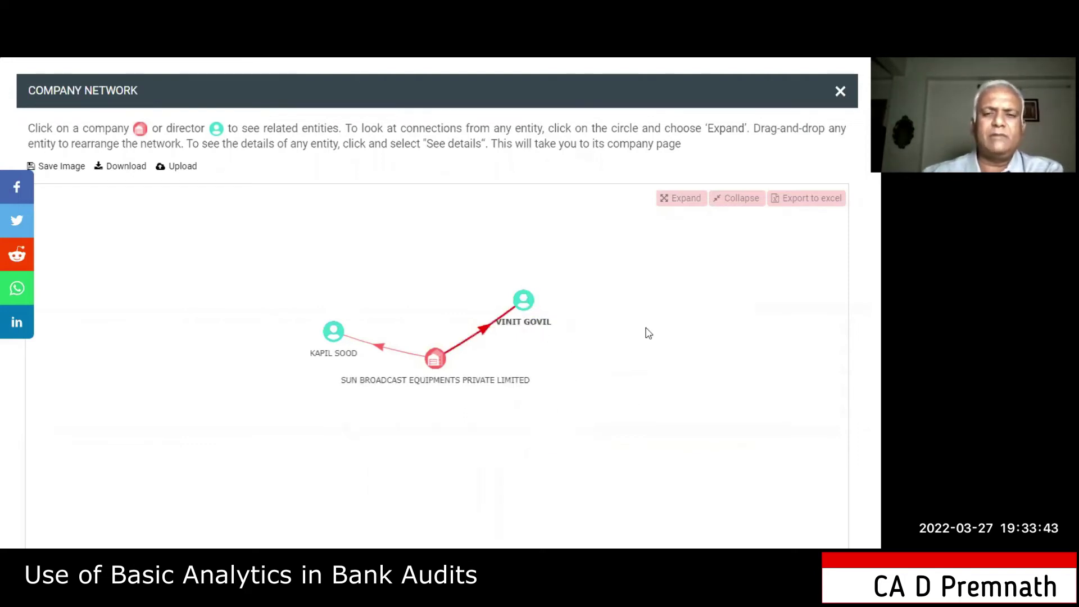
left_click(336, 335)
left_click(355, 348)
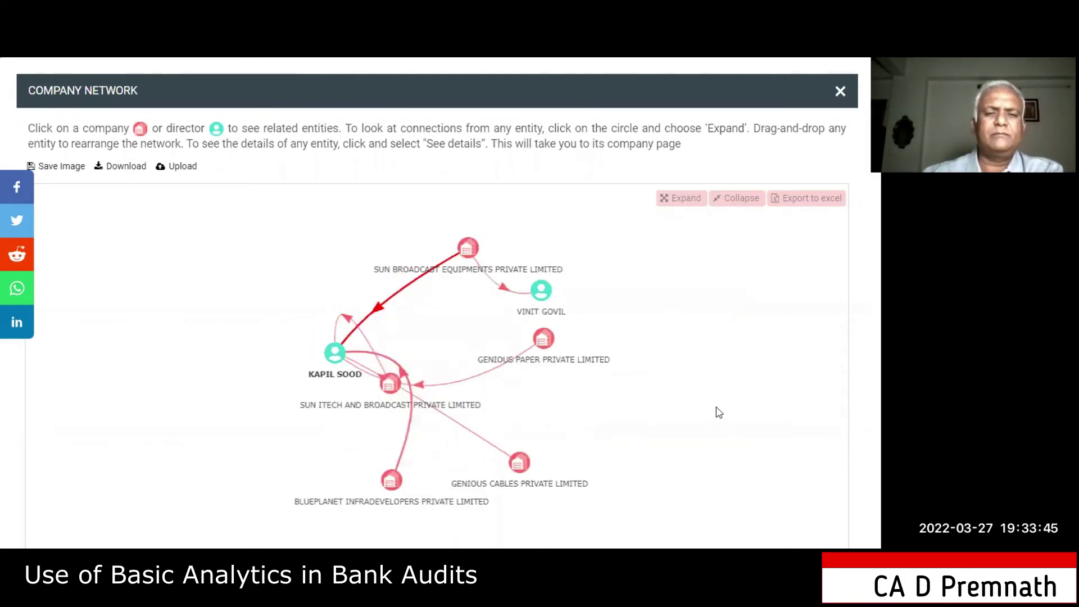
Expand the connections of Genious Paper Private Limited in the company network
left_click_drag(536, 187, 446, 331)
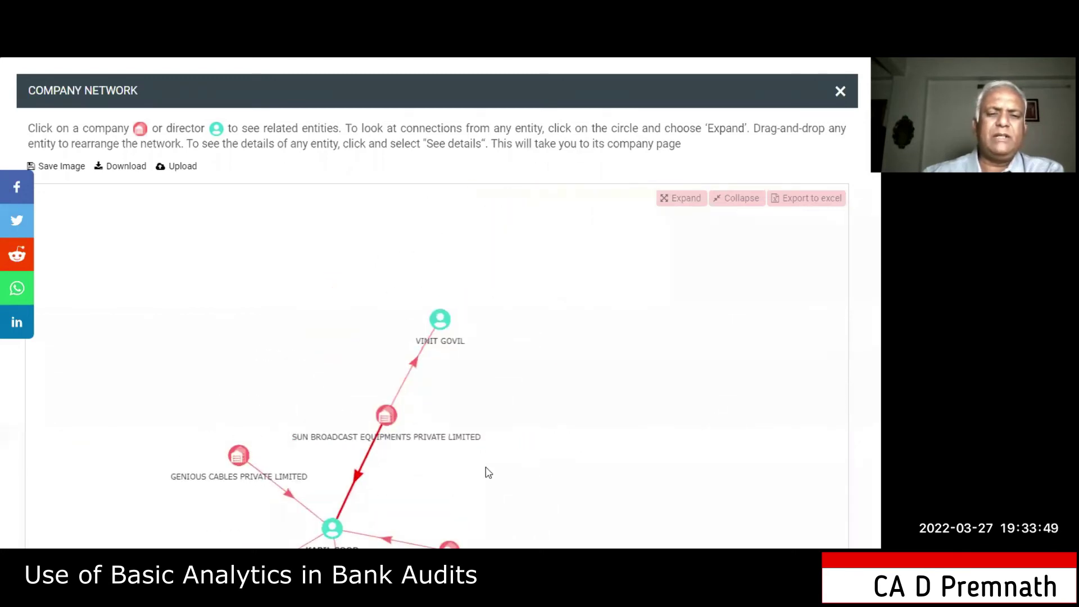
left_click_drag(485, 471, 624, 291)
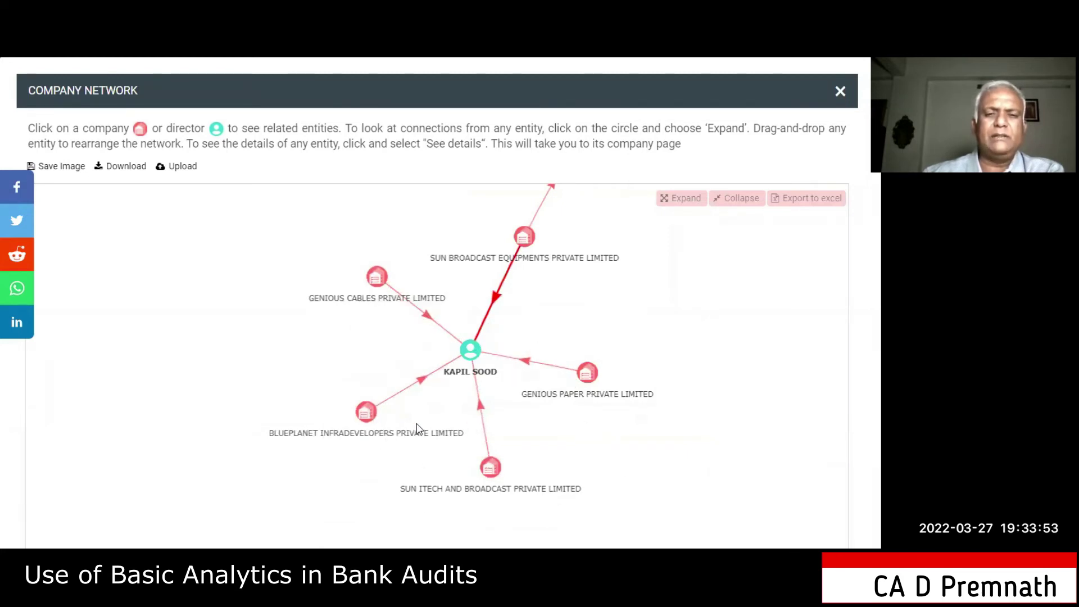
left_click(590, 373)
left_click(626, 390)
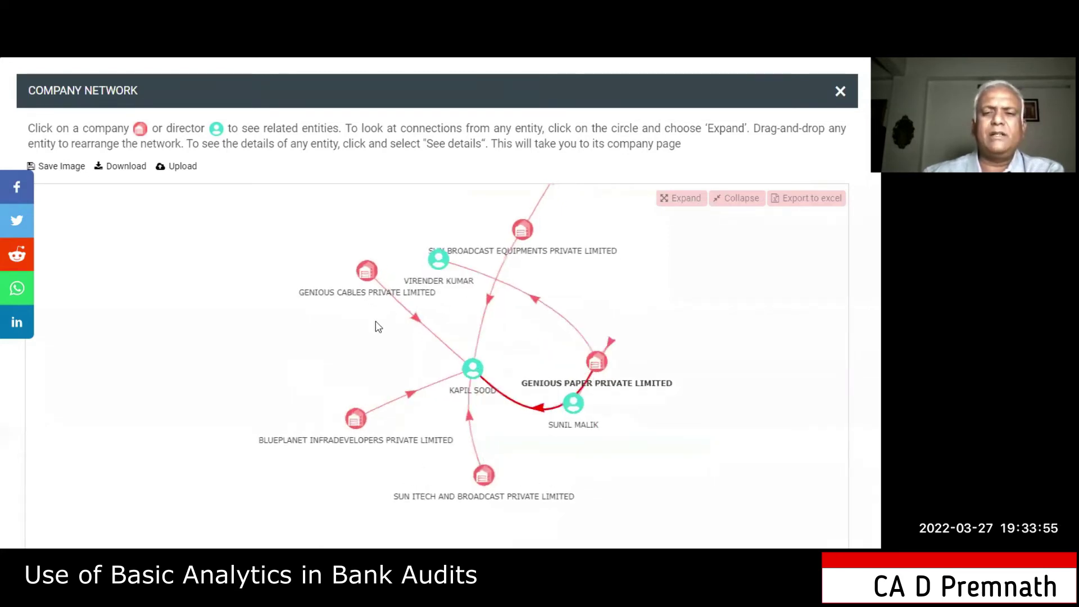
Expand the connections of Genious Cables Private Limited and Blueplanet Infradevelopers Private Limited in the company network
left_click(365, 316)
left_click(368, 315)
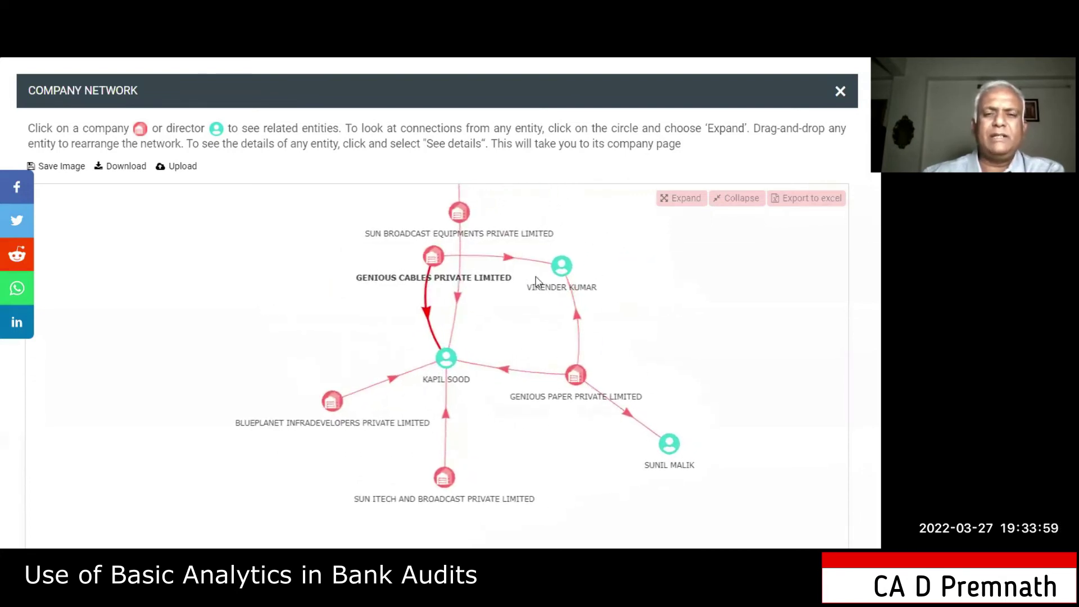
left_click(332, 404)
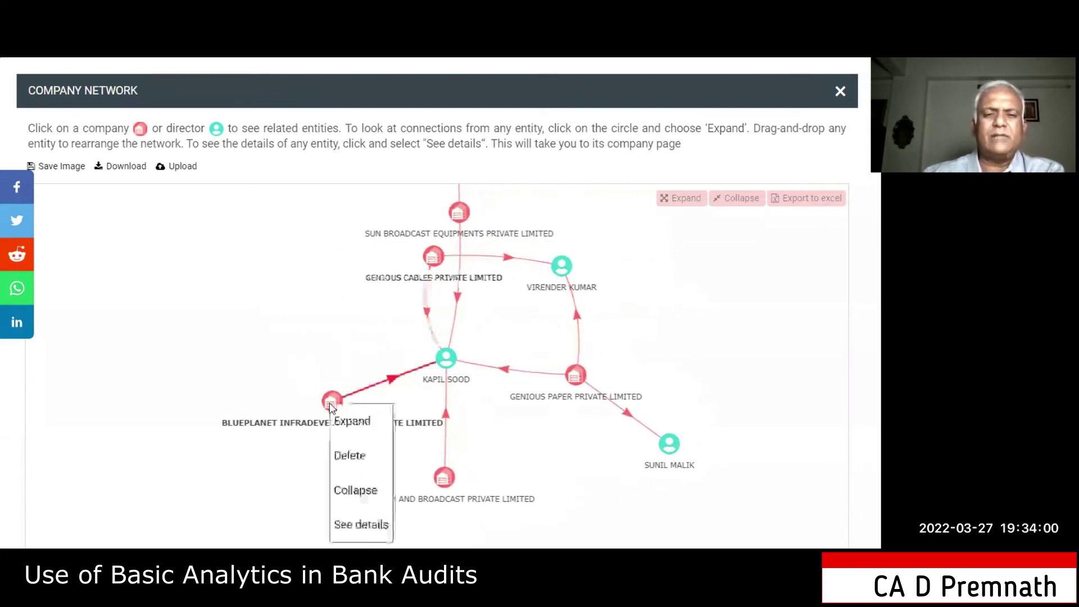
left_click(352, 421)
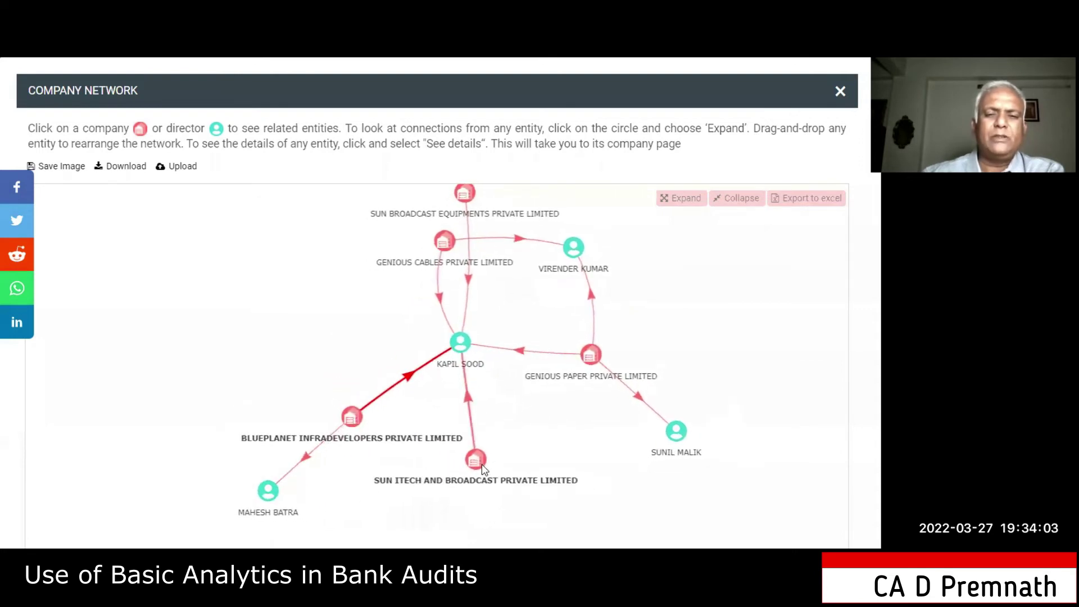
Expand the connections of Sun Itech and Broadcast Private Limited in the company network
left_click(479, 465)
left_click(480, 469)
left_click(478, 465)
left_click(511, 482)
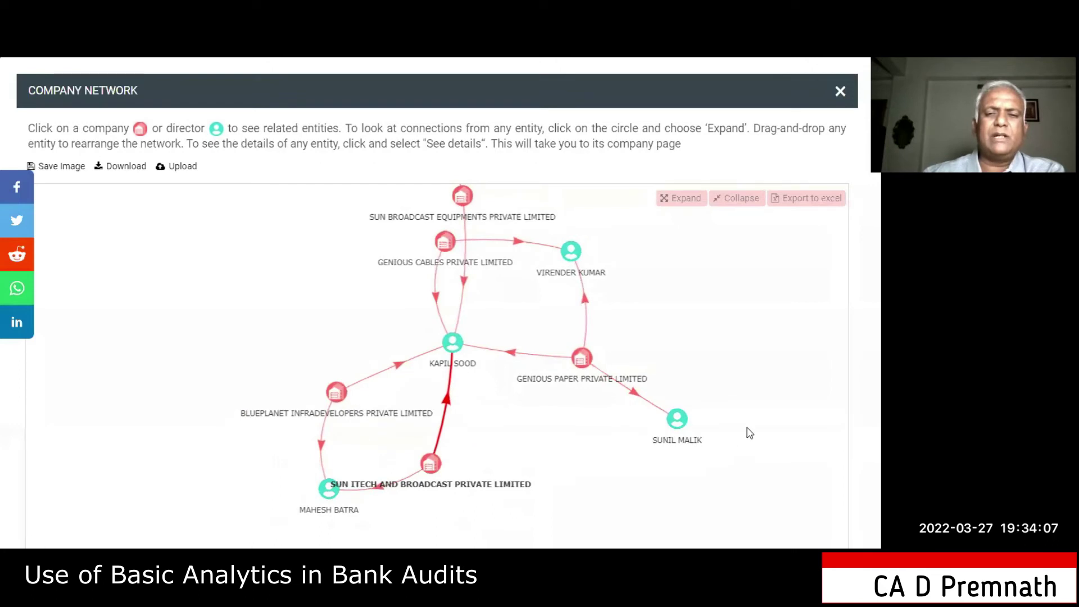
Try to expand the outermost director of Genious Paper Private Limited, and expand Blueplanet Infradevelopers Private Limited again
left_click(680, 433)
left_click(691, 439)
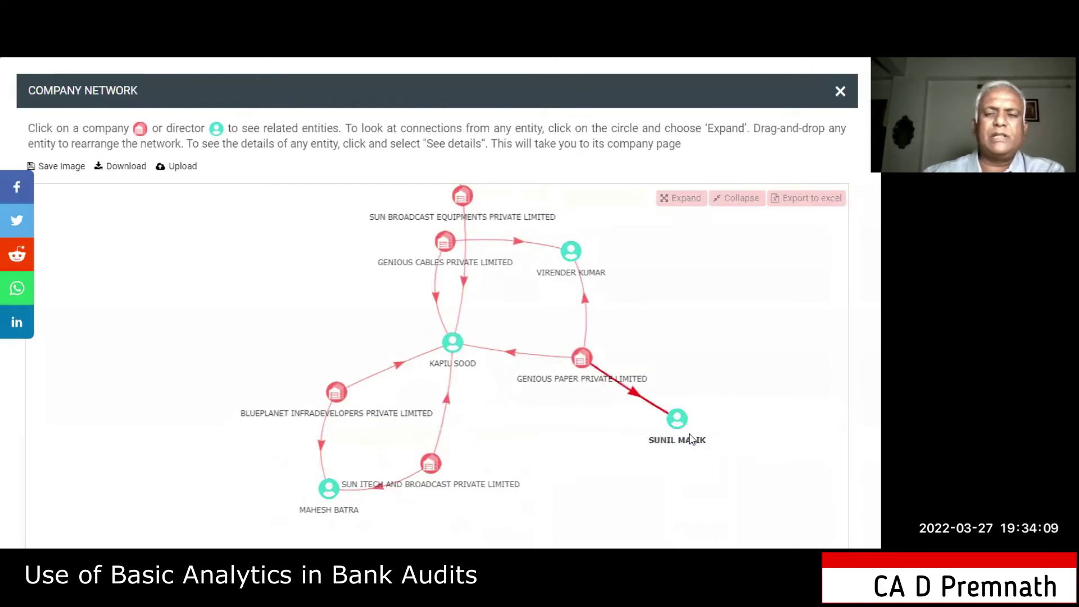
left_click(332, 400)
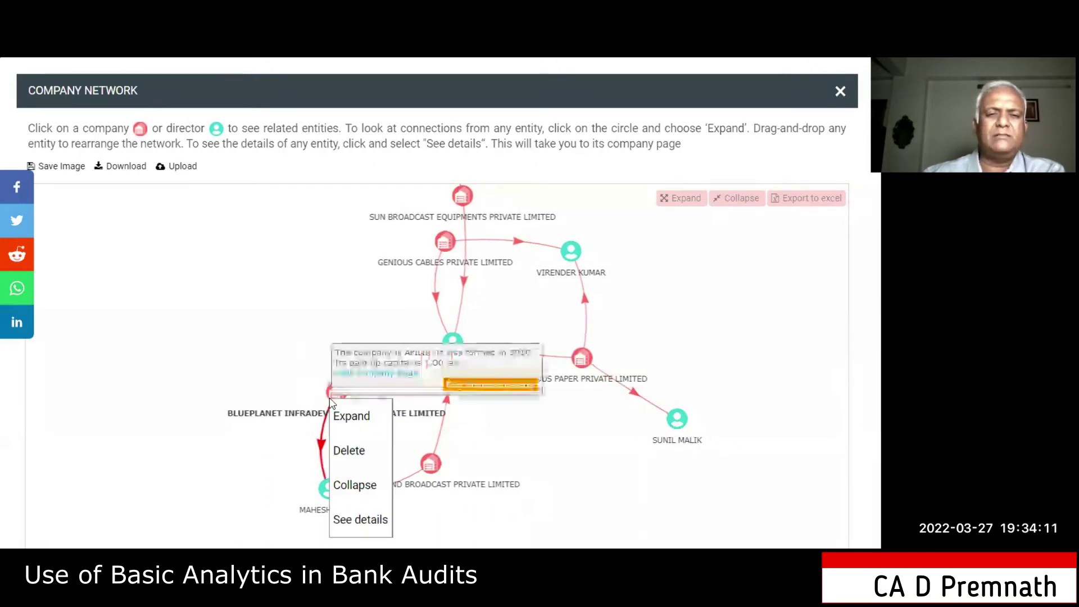
left_click(351, 416)
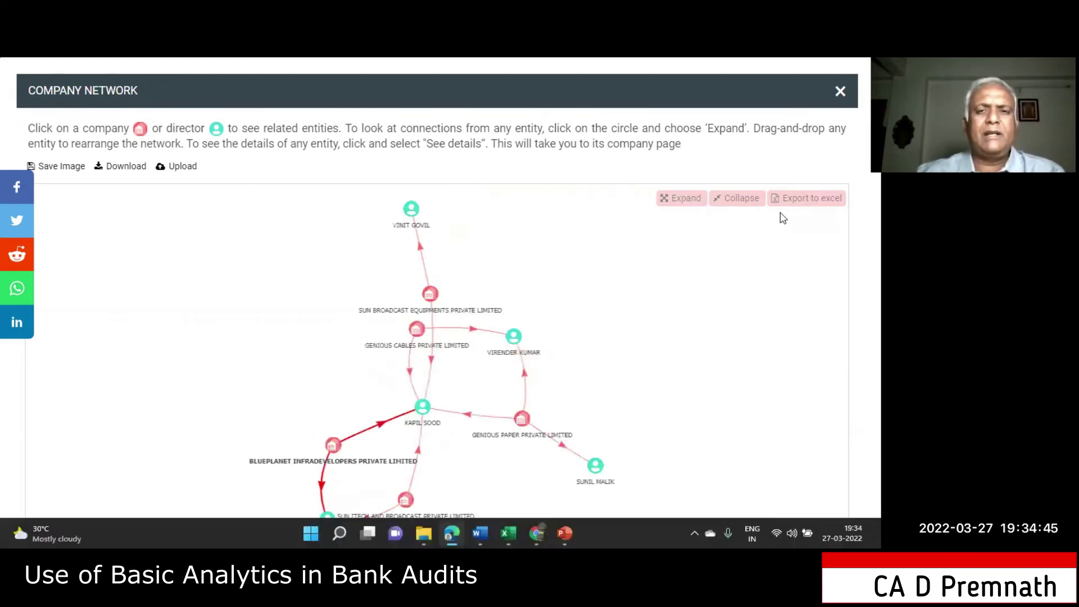
Switch to the Integrated Bank Audit Wrkg Papers workbook in Excel and open the DEP-ACC sheet
key("alt+Tab")
left_click(512, 533)
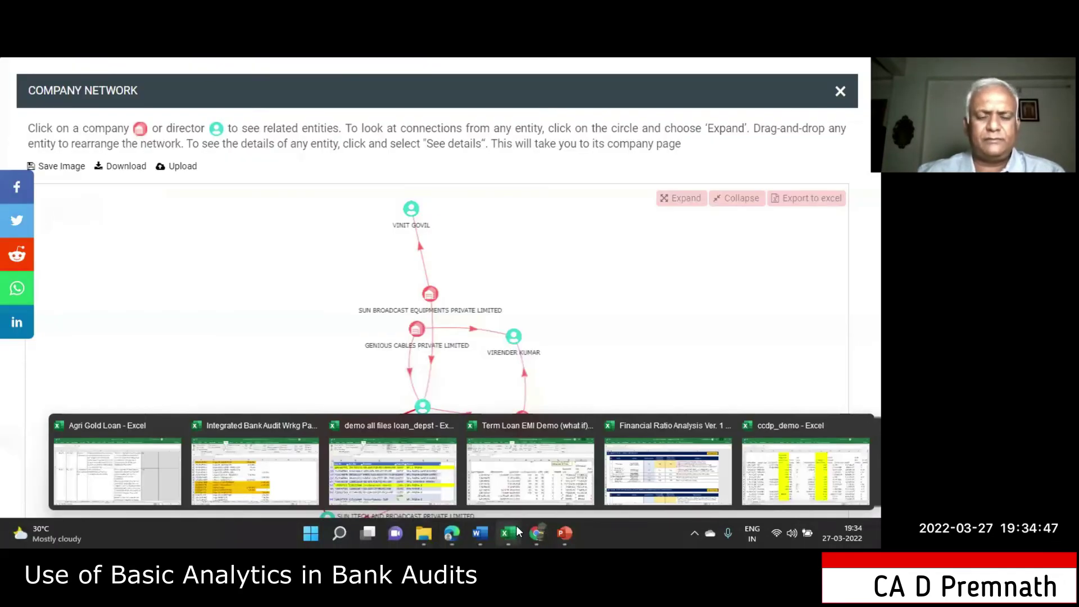
left_click(236, 465)
left_click(589, 495)
key("ctrl+Page_Down")
key("ctrl+Page_Down")
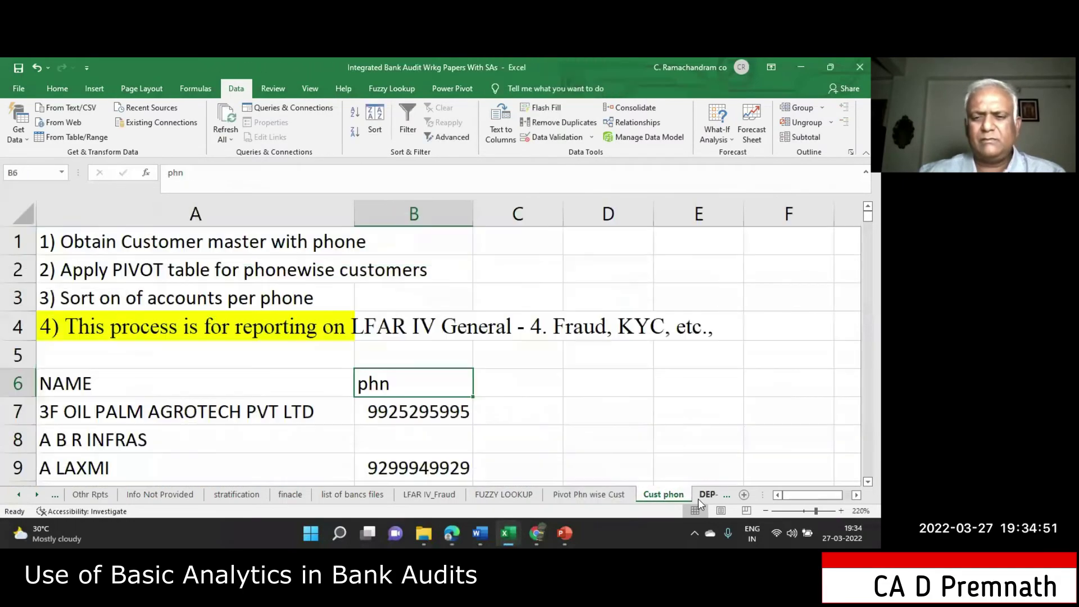
Examine the DEP-ACC customer names and account numbers down to the last record, and return to the column headers
scroll(367, 334, "down", 1)
scroll(367, 334, "down", 2)
scroll(225, 242, "up", 2)
key("ctrl+Down")
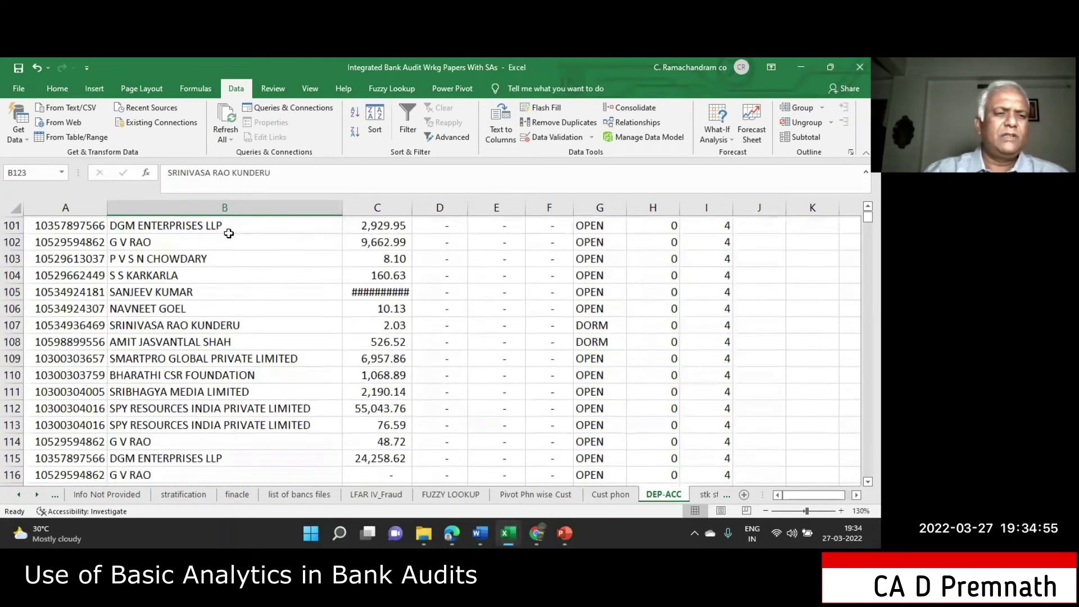
key("Left")
key("ctrl+Down")
key("ctrl+Down")
key("ctrl+Up")
key("Up")
key("Up")
key("Up")
key("Up")
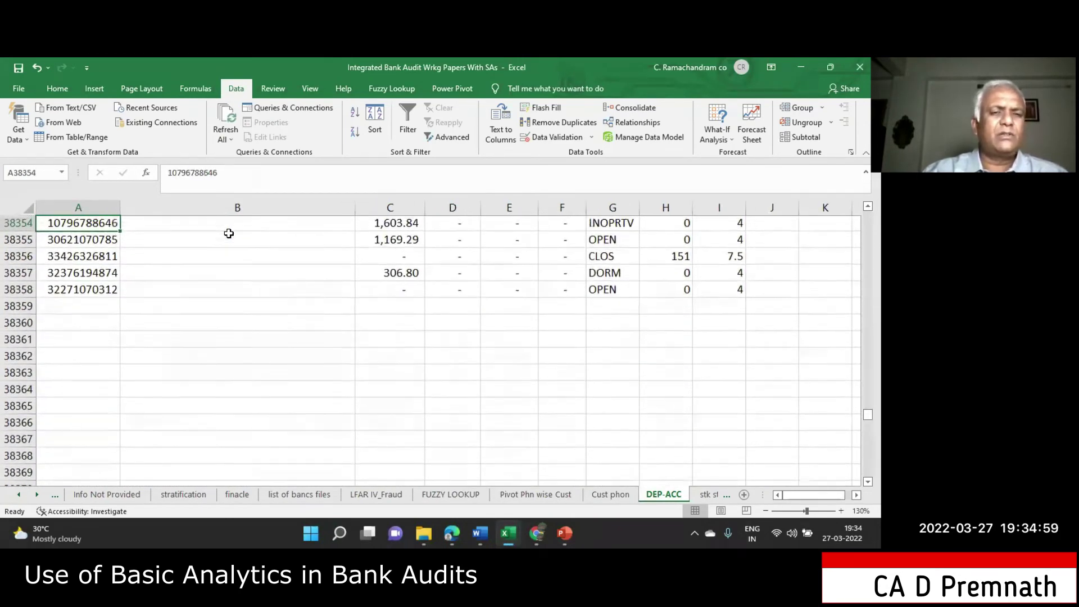
key("ctrl+Up")
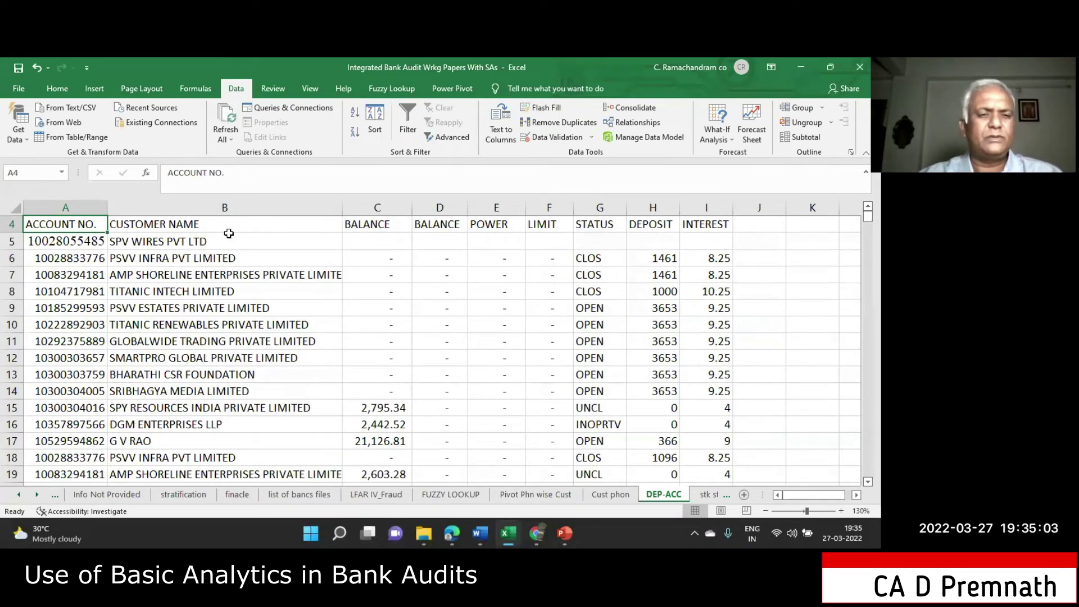
Review the customer master notes above the DEP-ACC table, and check where the customer names and account numbers end
scroll(242, 230, "down", 1)
scroll(241, 230, "up", 3)
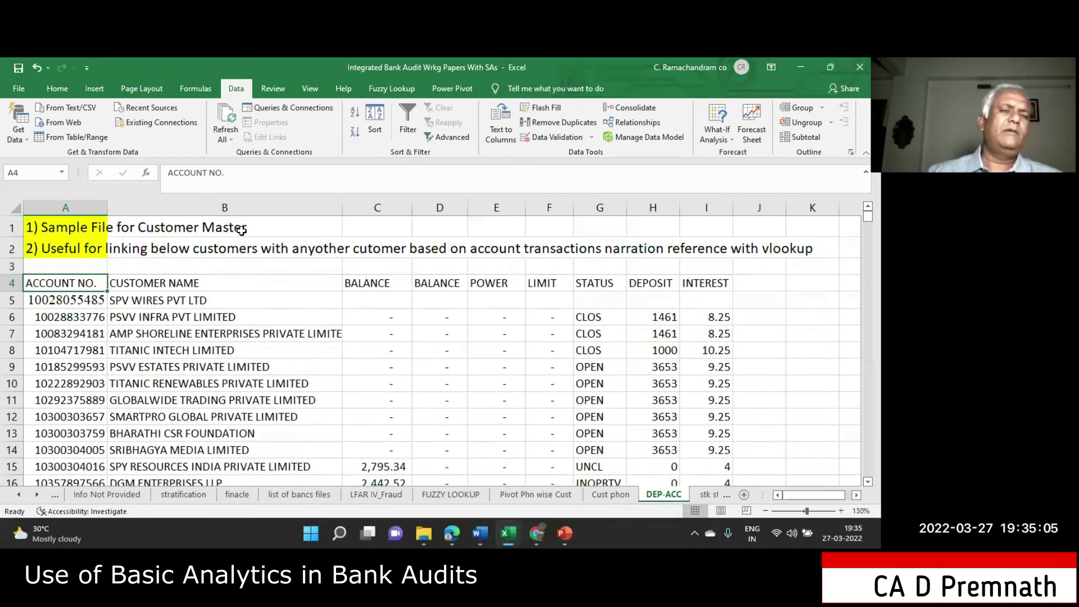
left_click(201, 355)
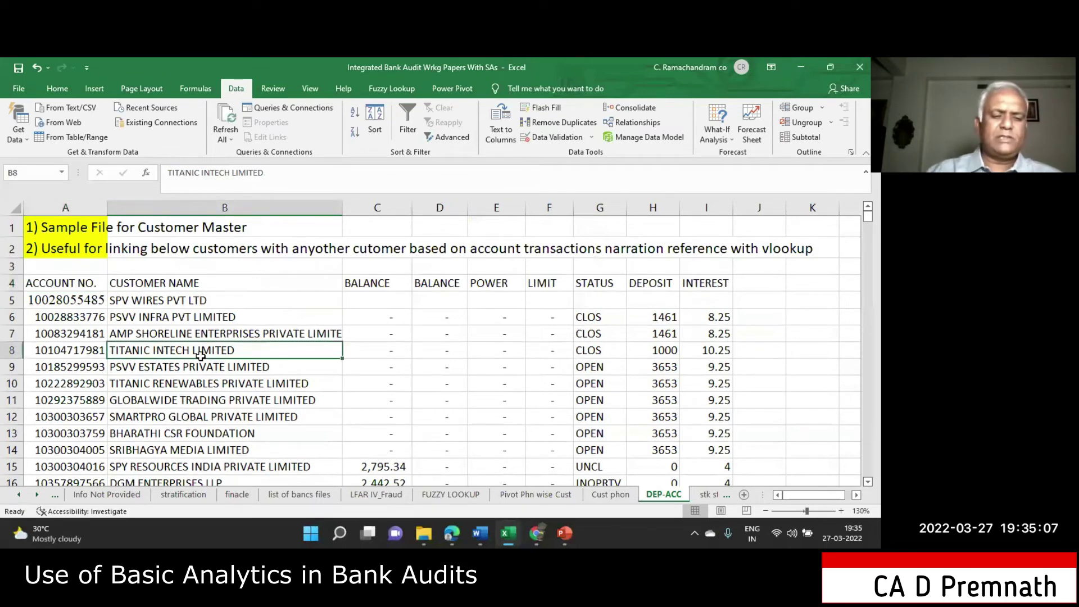
key("ctrl+Down")
scroll(201, 358, "down", 8)
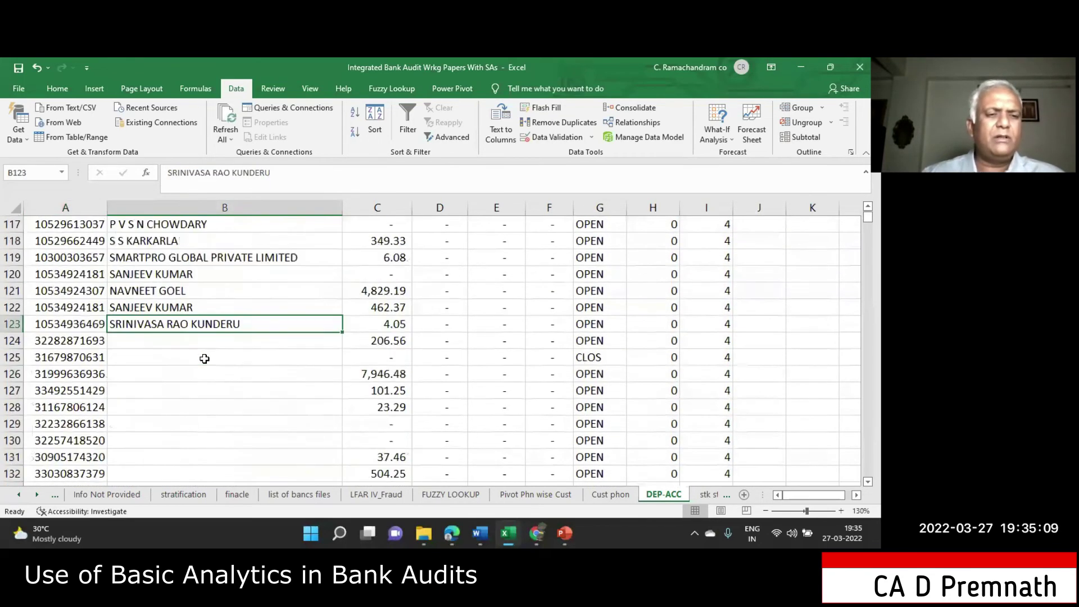
key("Left")
key("ctrl+Down")
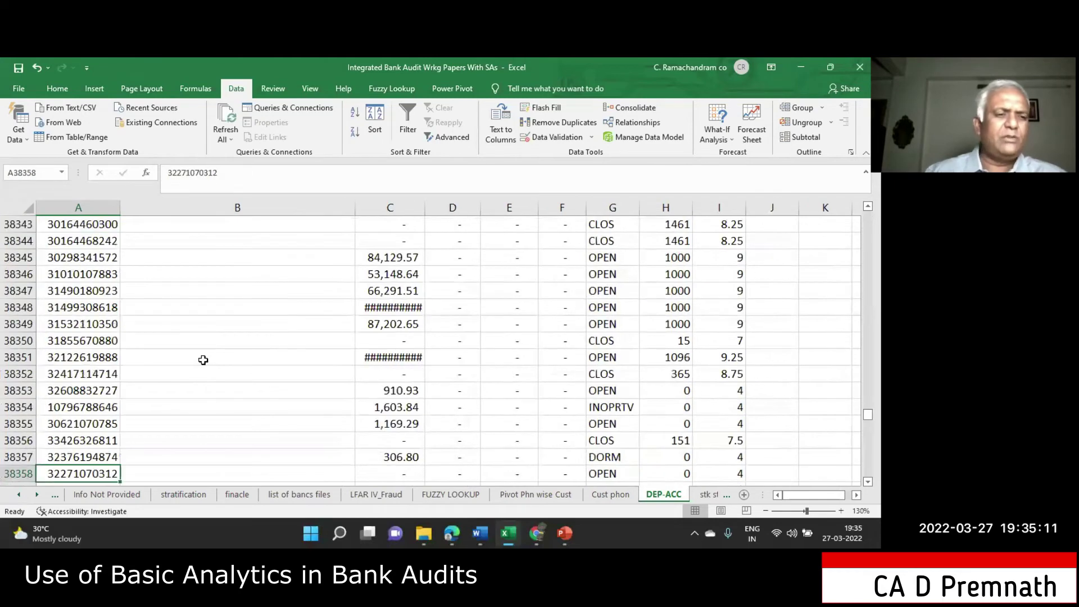
key("Down")
key("Down")
key("Down")
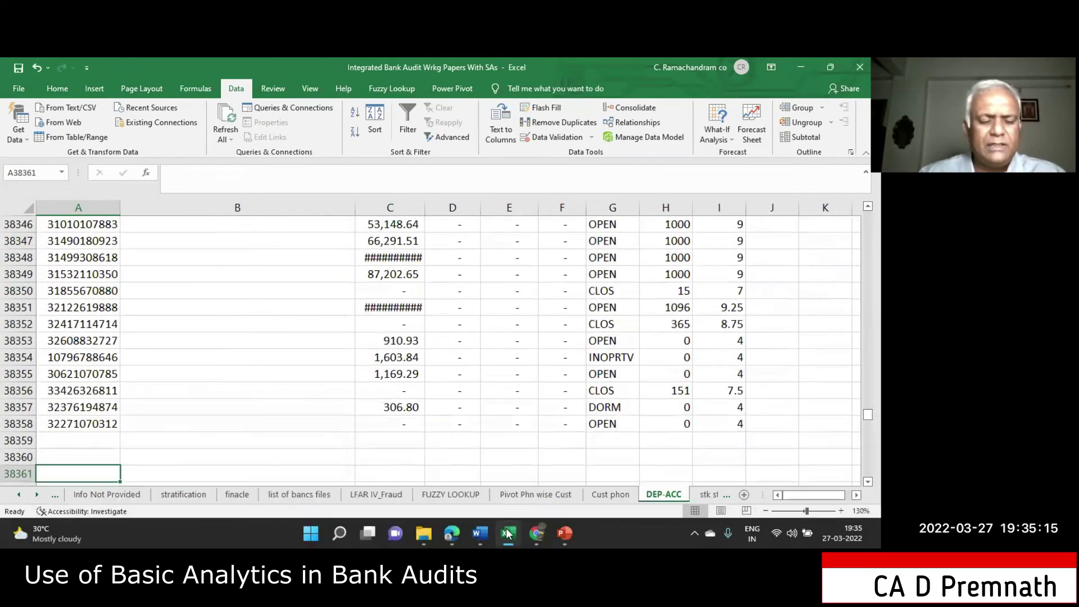
Switch to Edge to review the expanded company network, and return to the Excel workbook
key("alt+Tab")
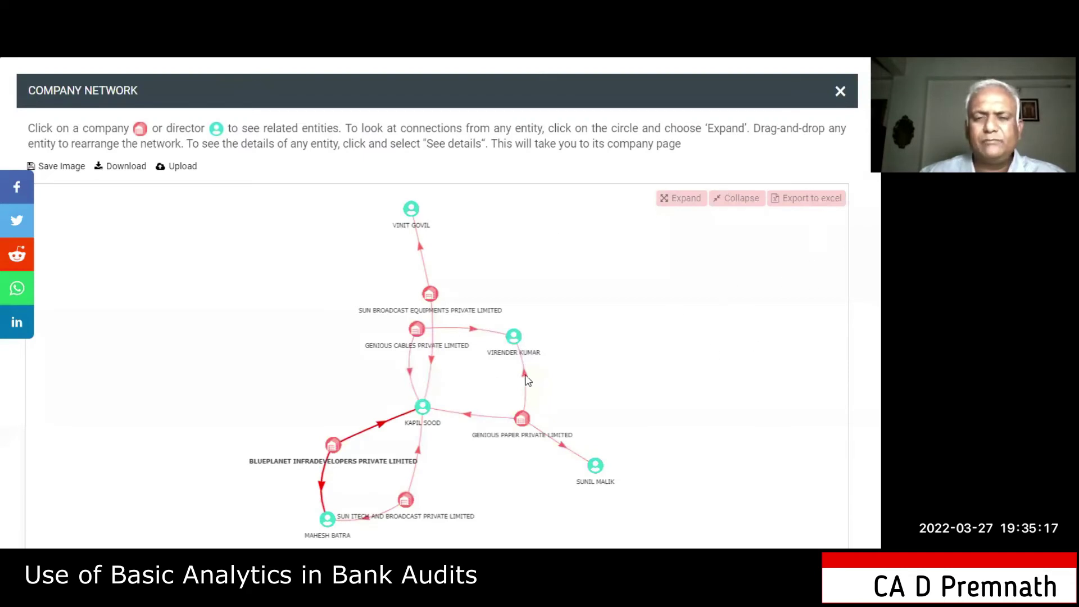
mouse_move(407, 213)
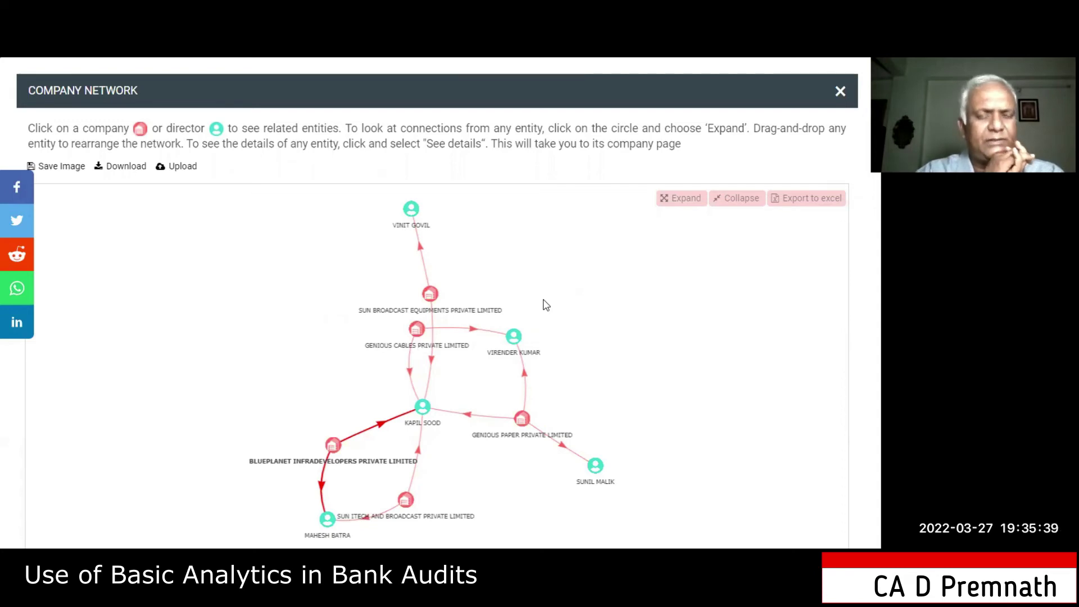
key("alt+Tab")
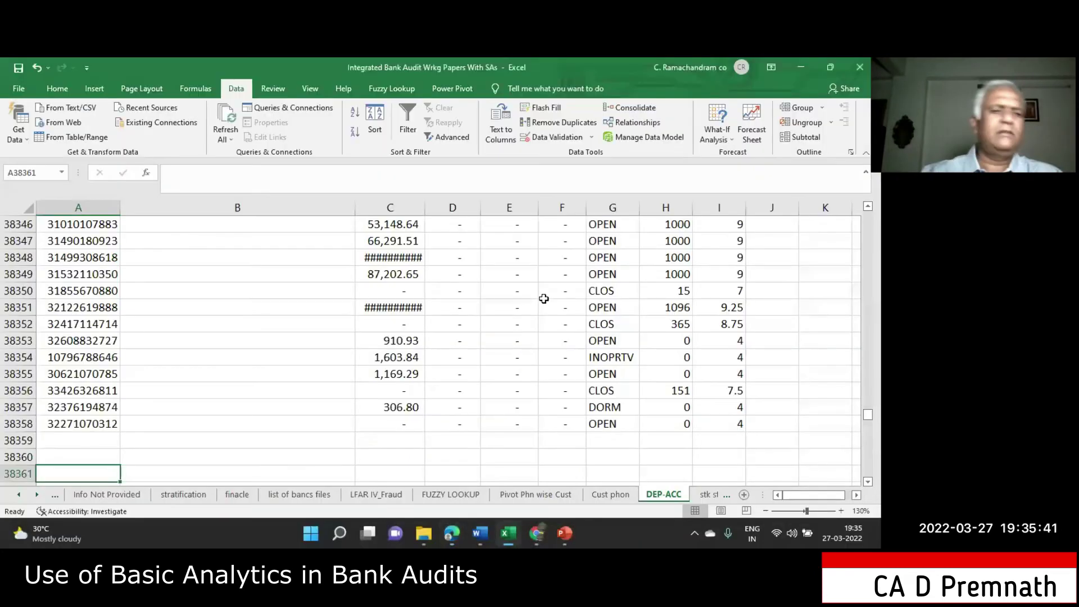
Check the end of the DEP-ACC list again, and go back to its first rows to view the customer records
scroll(157, 418, "down", 6)
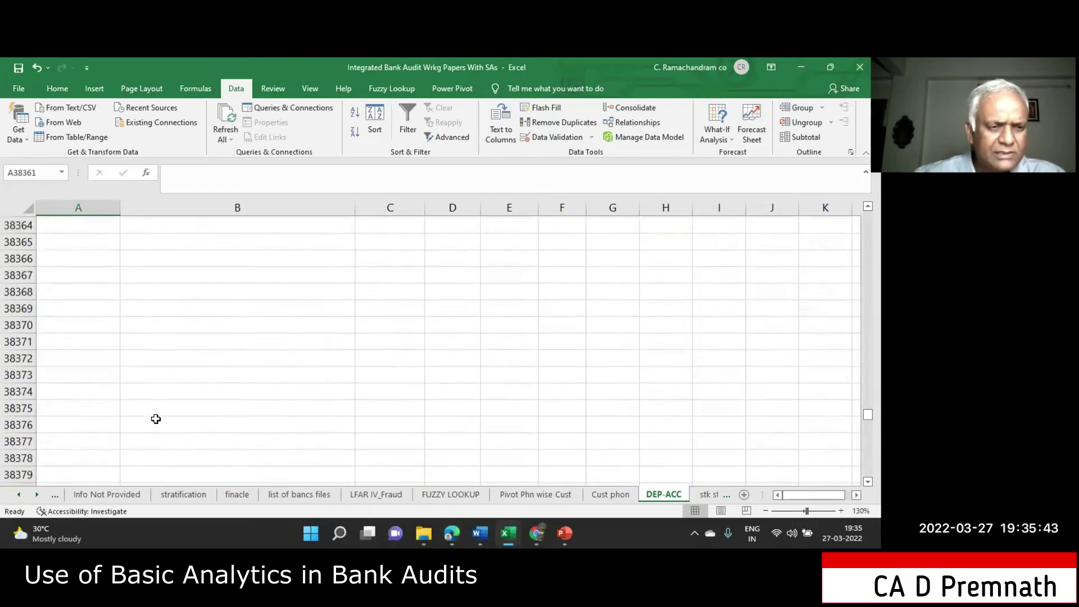
scroll(157, 419, "up", 4)
left_click(227, 275)
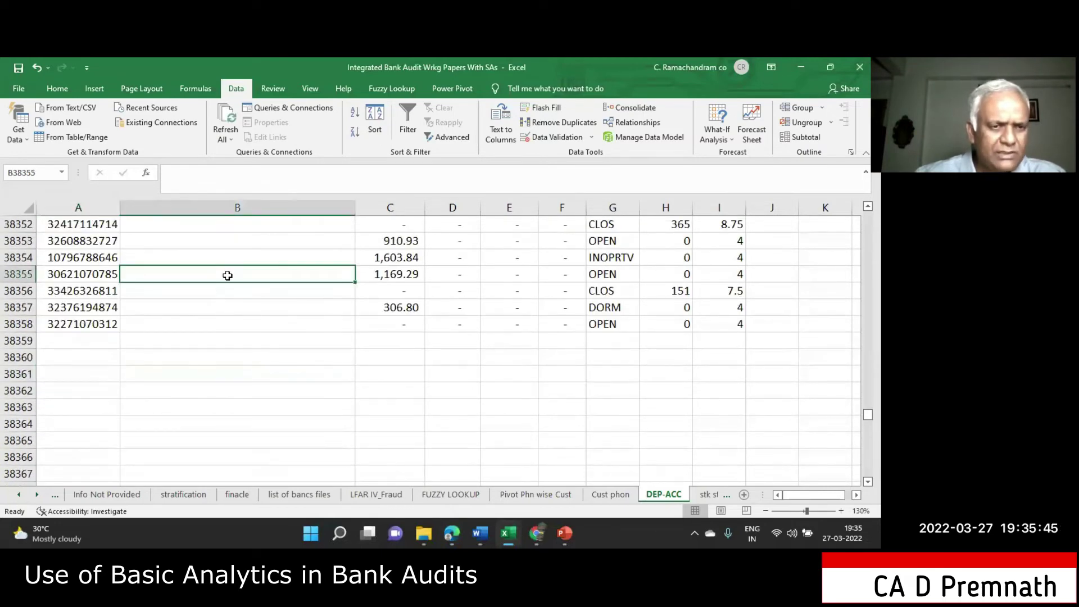
key("ctrl+Up")
key("ctrl+Up")
key("ctrl+Up")
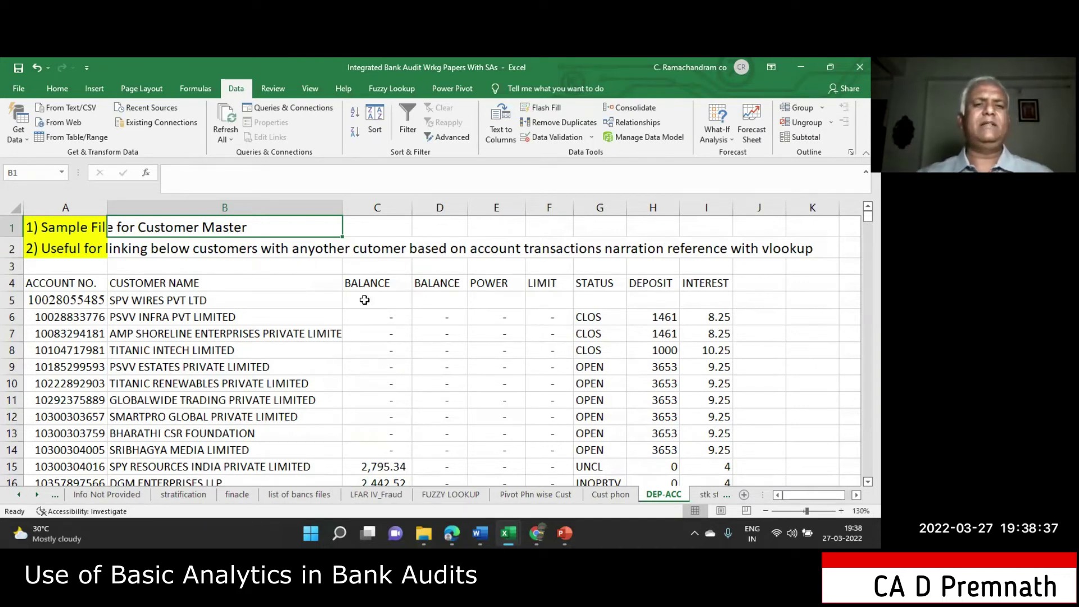
scroll(387, 319, "down", 2)
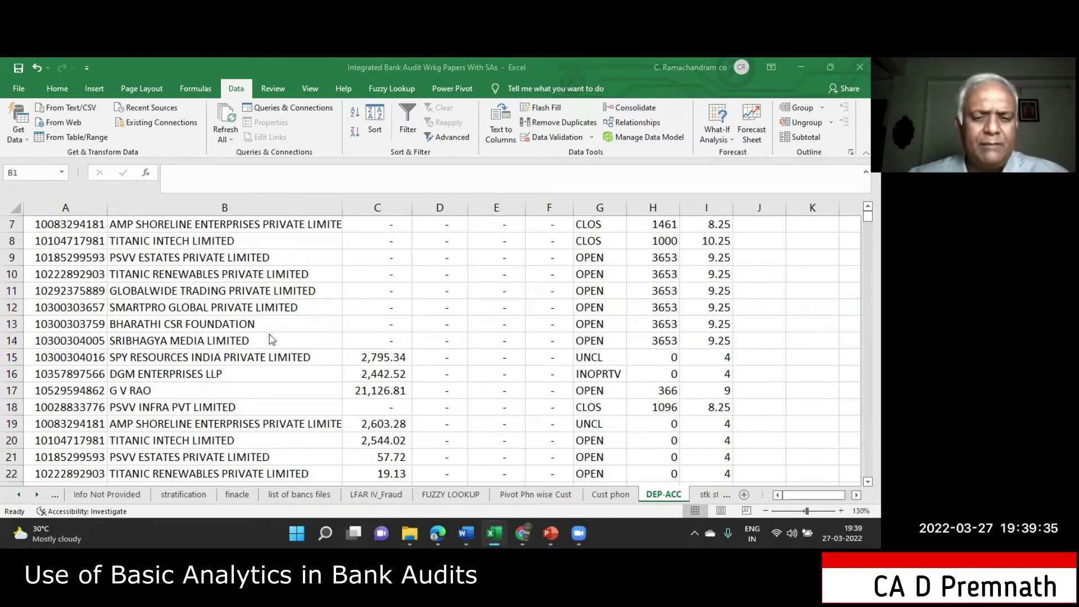
Switch to Edge and show page 211 of SBI AR 2021.pdf with the auditor's responsibilities column in full view
left_click(436, 534)
key("F11")
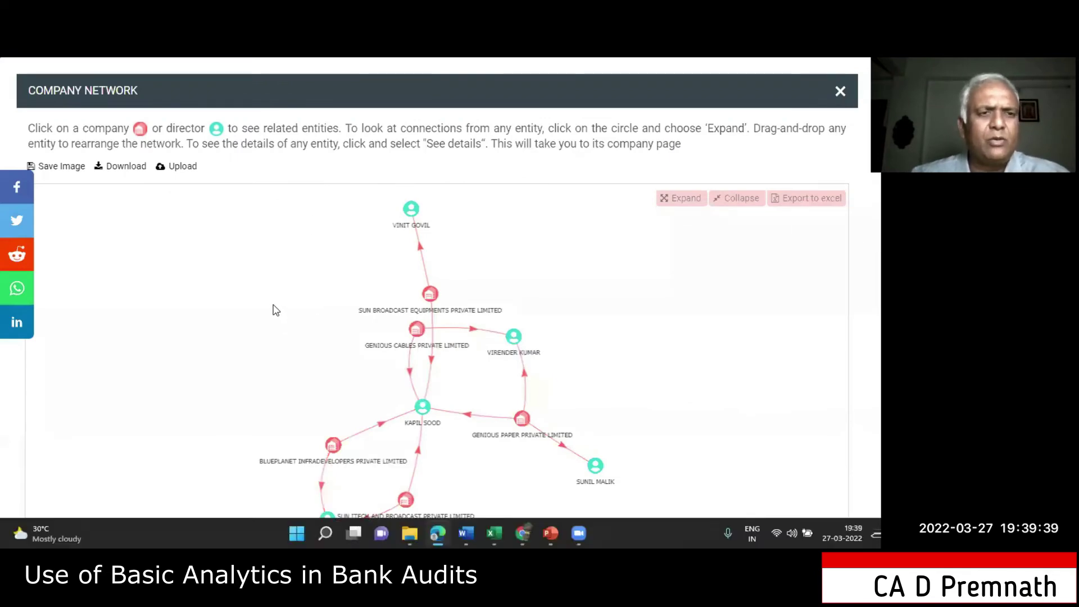
left_click(53, 69)
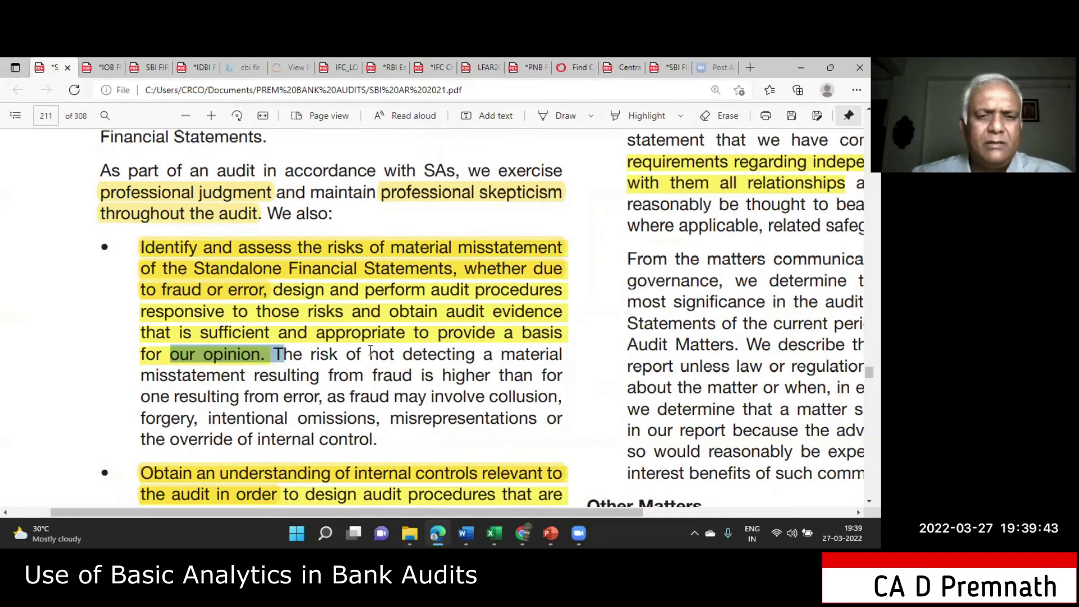
left_click_drag(463, 511, 524, 511)
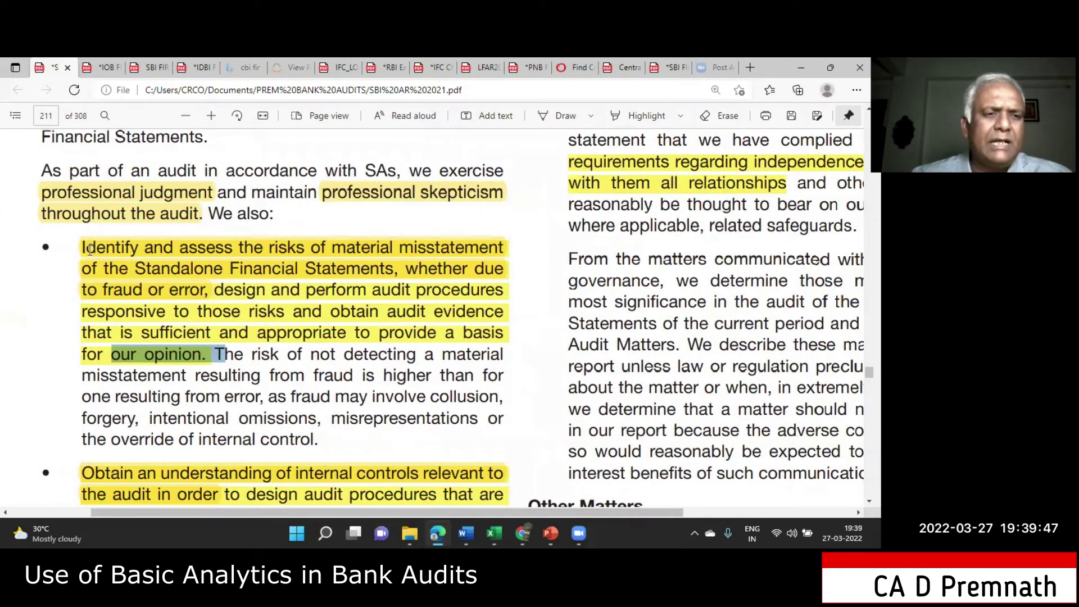
Select in turn the phrases on assessing risks, "design and perform audit procedures", and responding to risks in the first bullet
left_click_drag(81, 247, 343, 248)
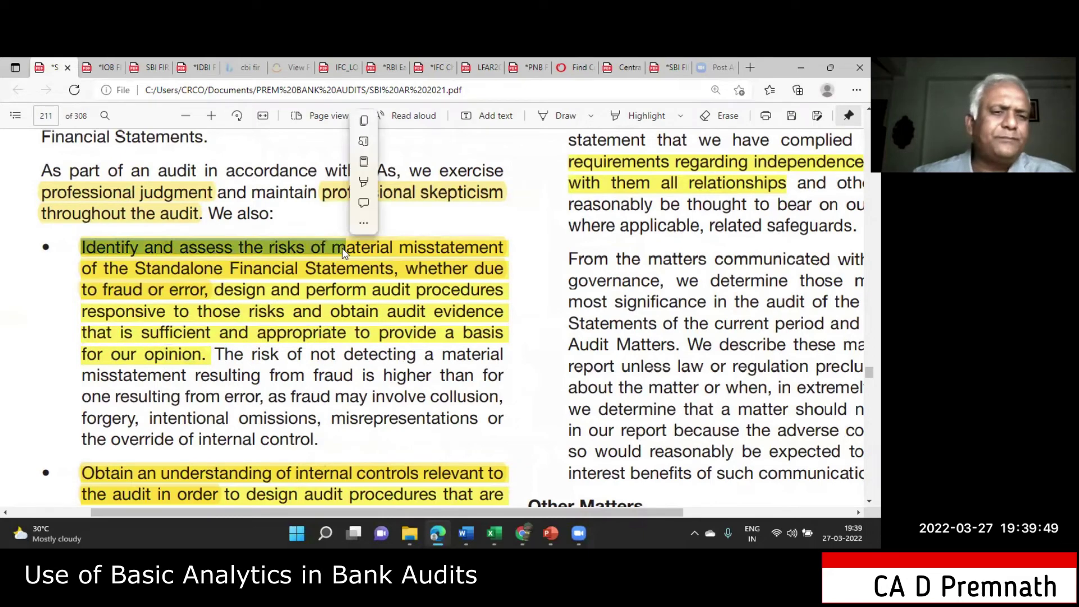
double_click(219, 290)
left_click_drag(298, 291, 504, 300)
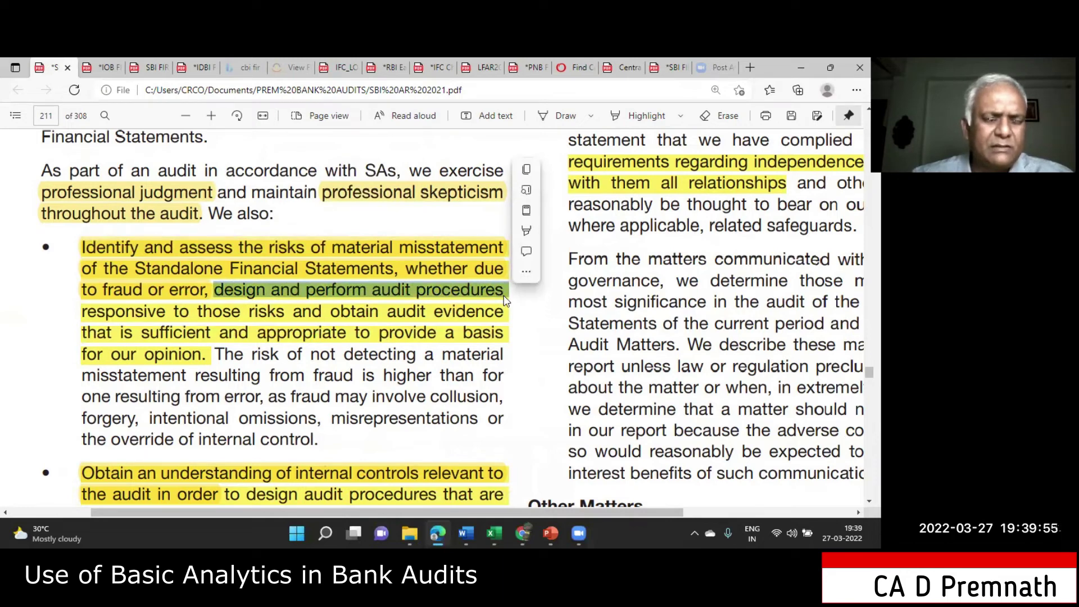
left_click(322, 315)
double_click(321, 315)
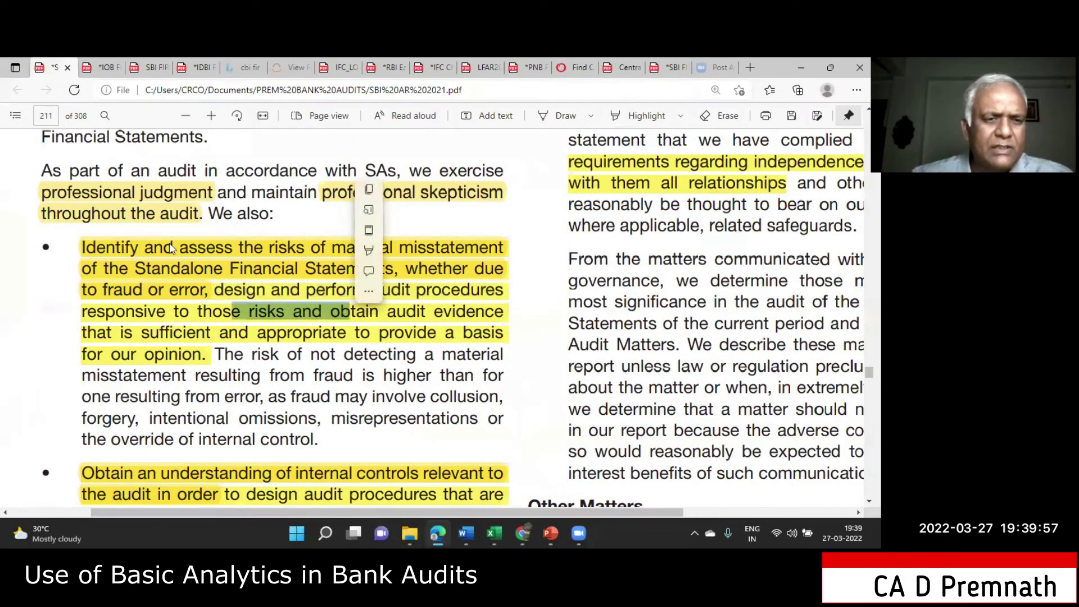
Select in turn the wording on misstatement risks, "obtain audit evidence that is sufficient and appropriate", and "our opinion"
left_click_drag(90, 247, 336, 261)
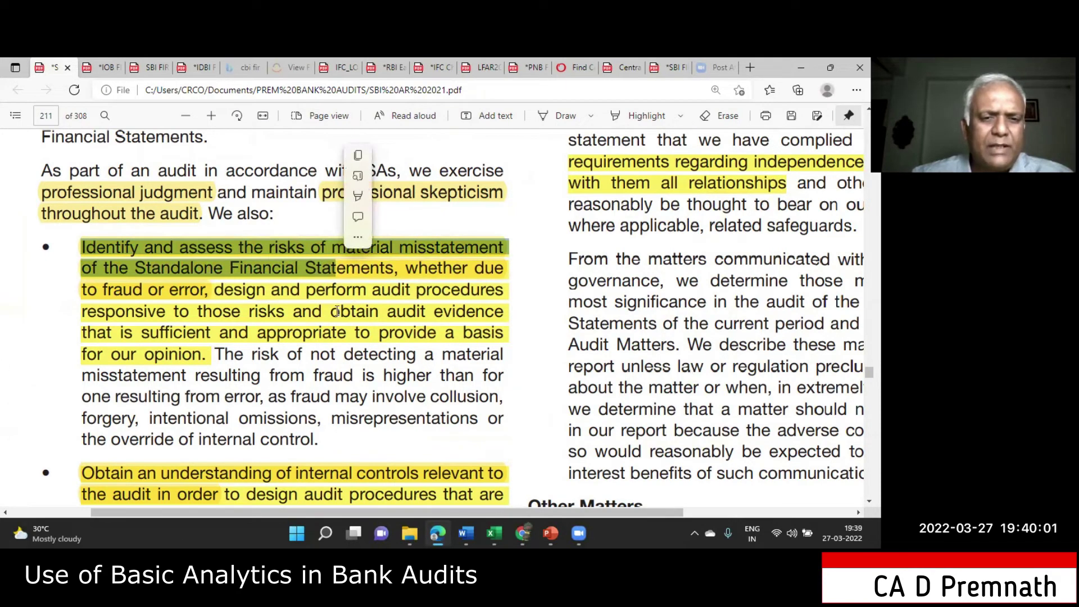
left_click(291, 320)
left_click_drag(330, 313, 337, 340)
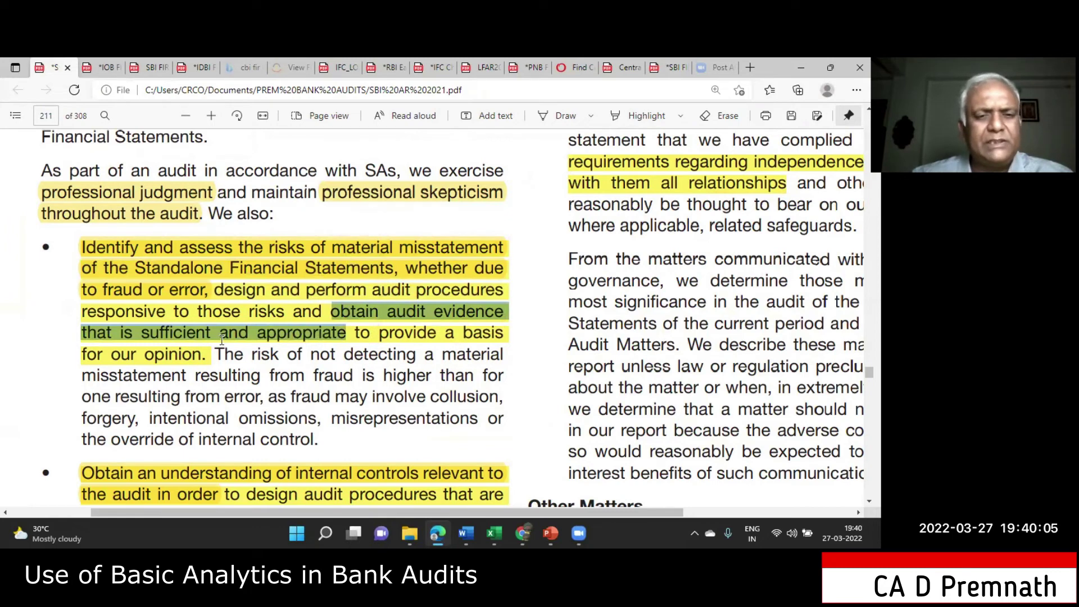
left_click_drag(98, 355, 201, 355)
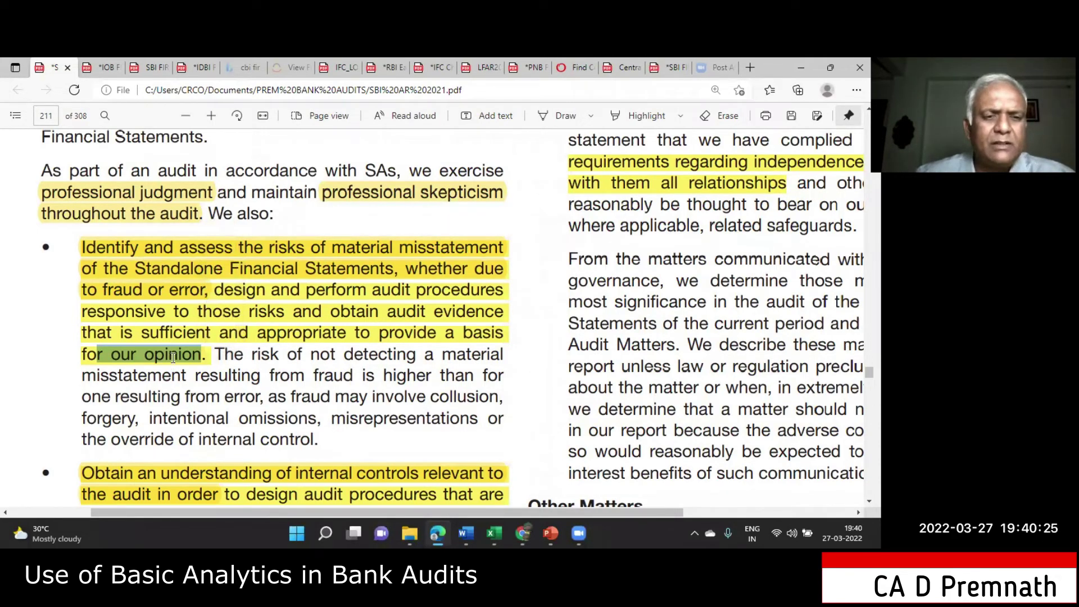
left_click_drag(332, 312, 348, 340)
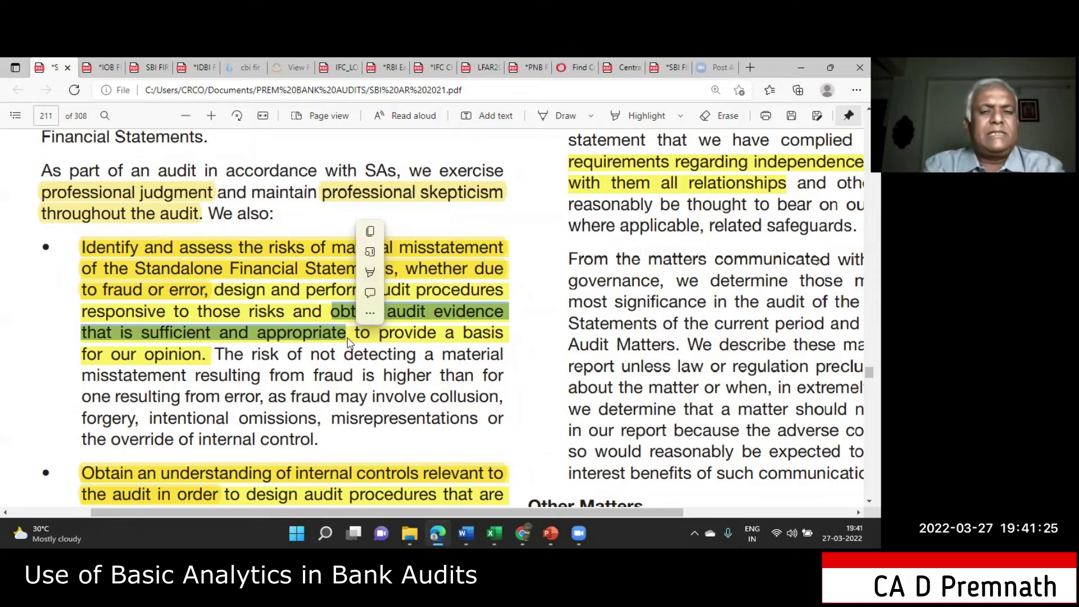
mouse_move(363, 303)
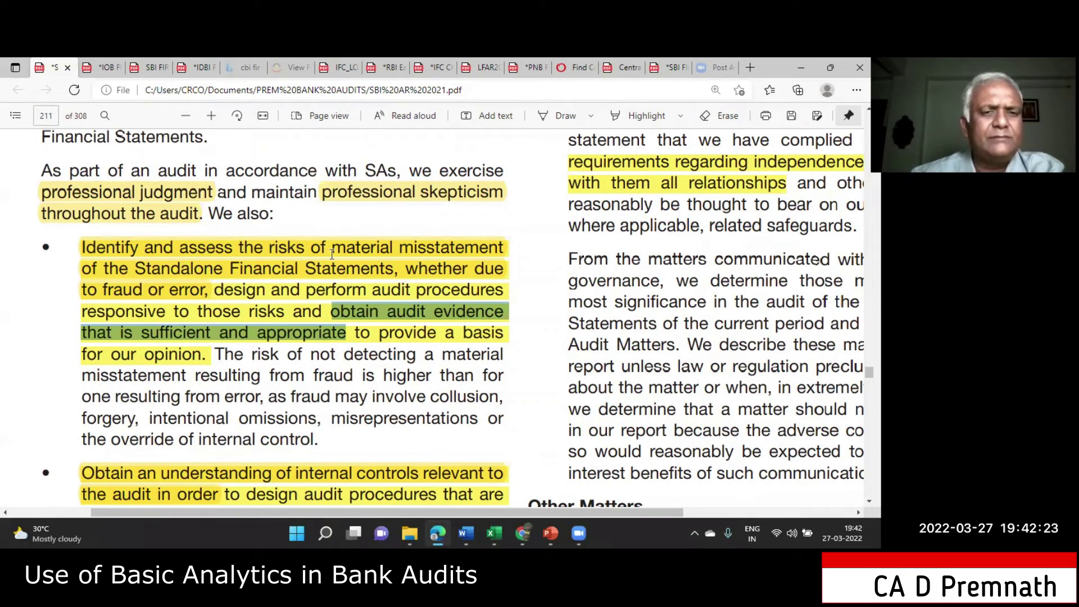
Select in turn the words "risks of" and the wording on performing audit procedures in the first bullet
left_click_drag(269, 247, 331, 250)
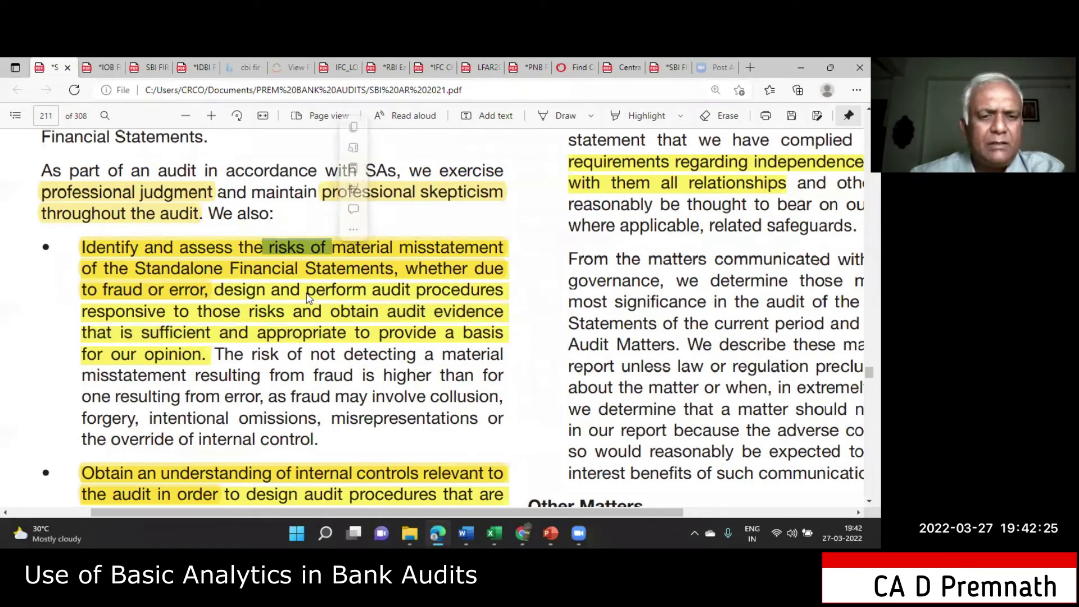
left_click_drag(326, 290, 471, 292)
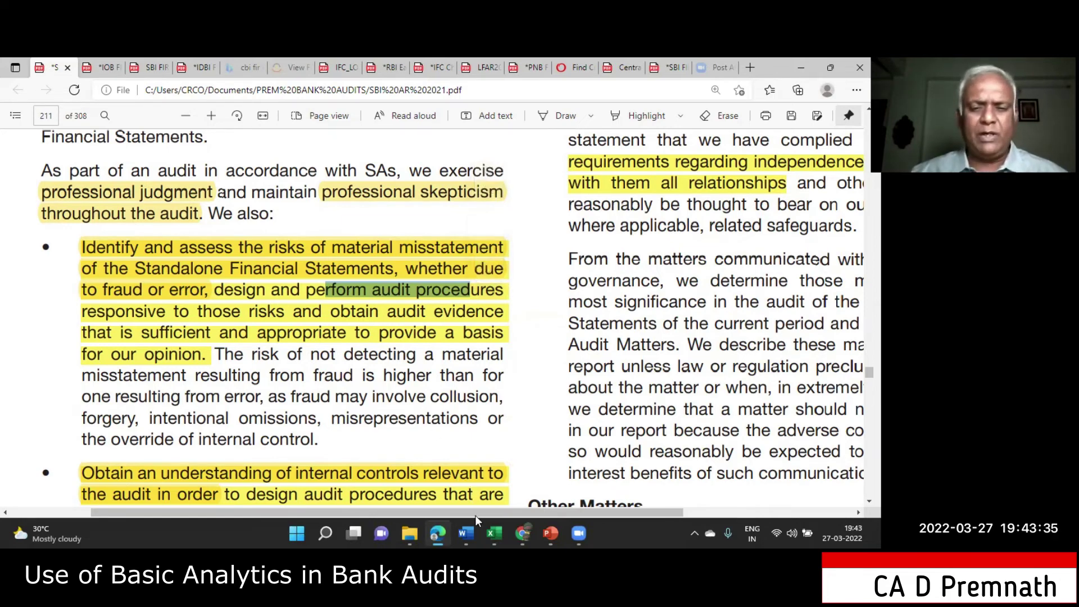
Switch to the Integrated Bank Audit Wrkg Papers With SAs workbook in Excel and show the quotation on SA compliance in About this File
left_click(485, 531)
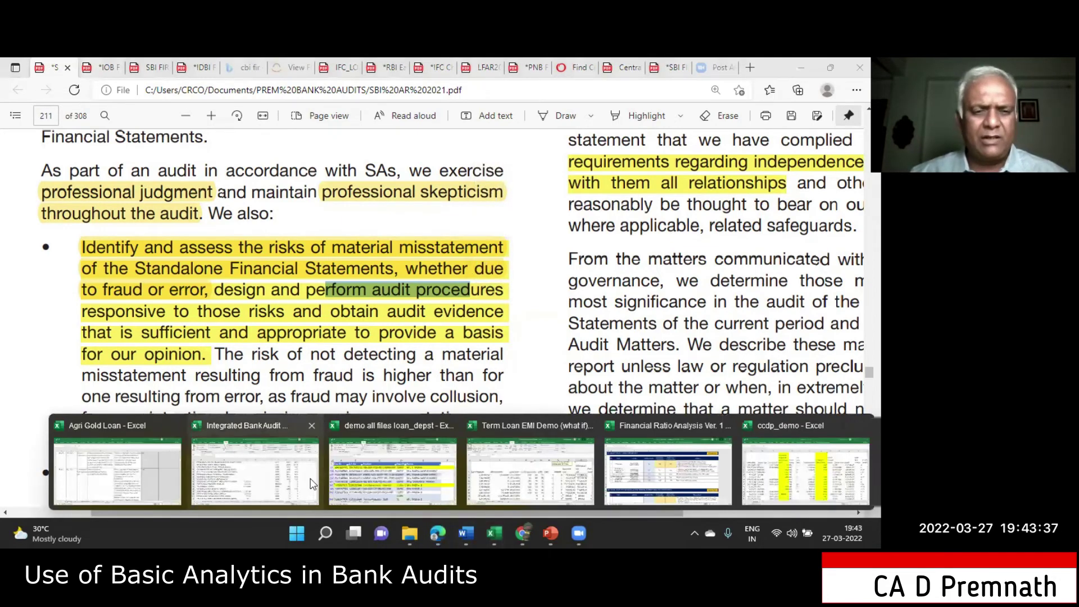
left_click(272, 468)
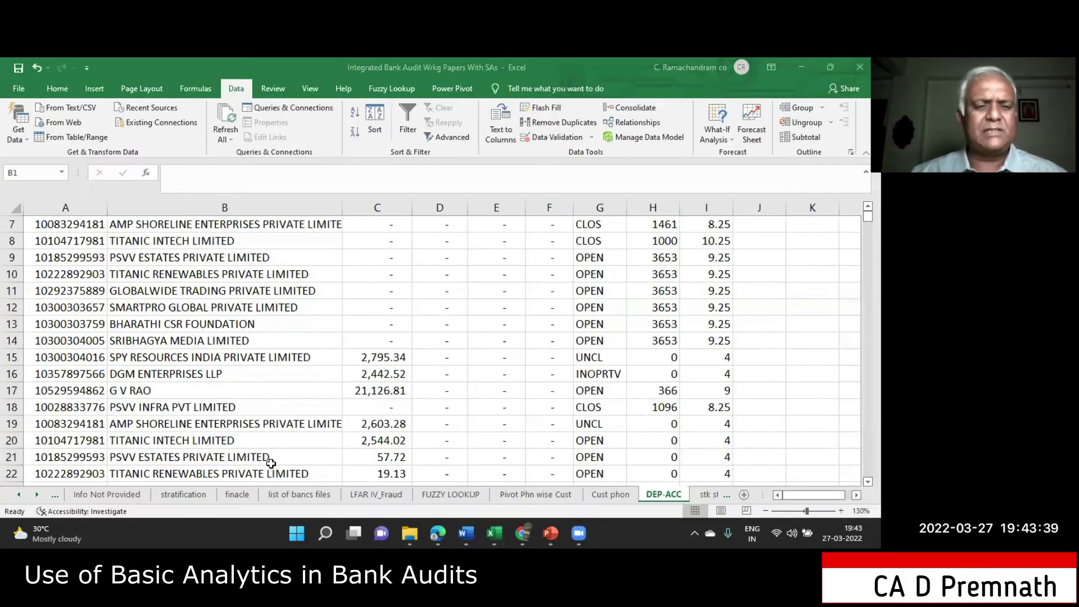
left_click(21, 494)
left_click(21, 495)
left_click(21, 495)
left_click(20, 494)
left_click(21, 494)
left_click(21, 494)
left_click(21, 495)
left_click(103, 497)
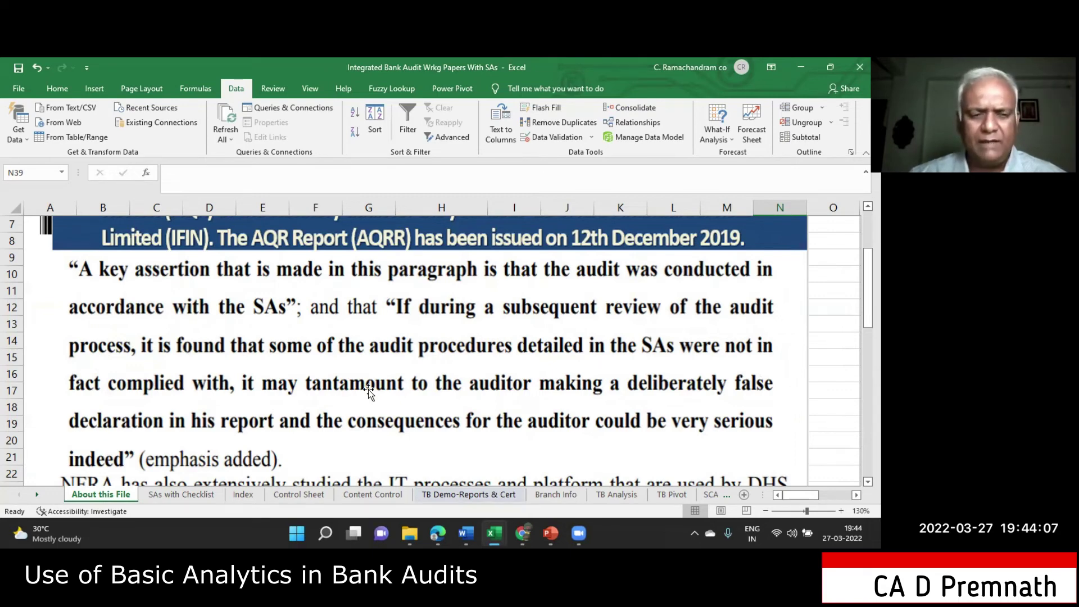
Compare the SBI report in Edge with the Excel quotation, selecting the first bullet from "Identify and assess" through "our opinion"
left_click(438, 532)
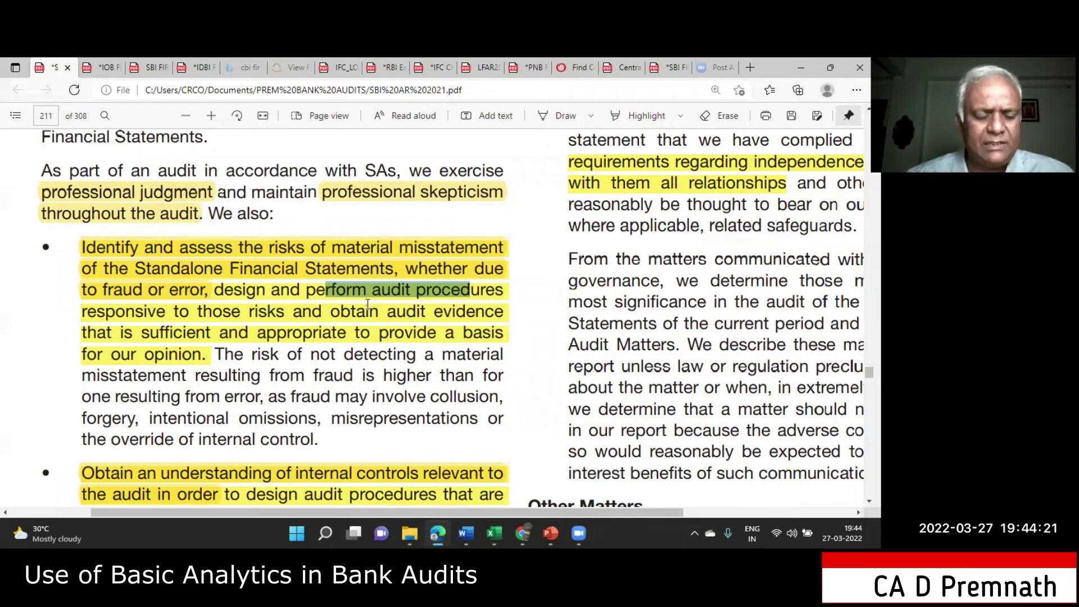
key("alt+Tab")
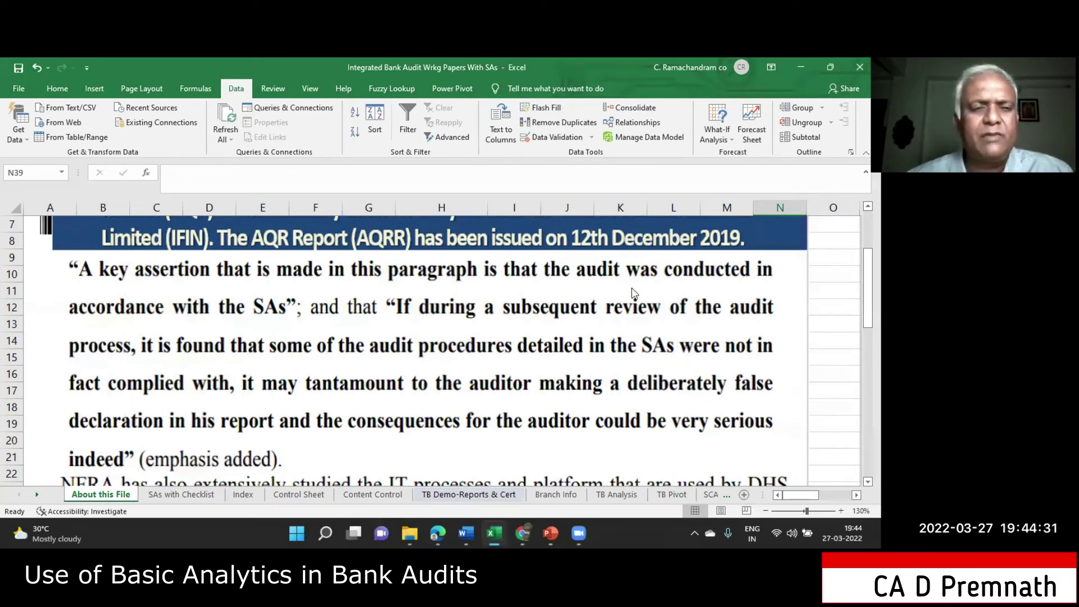
key("alt+Tab")
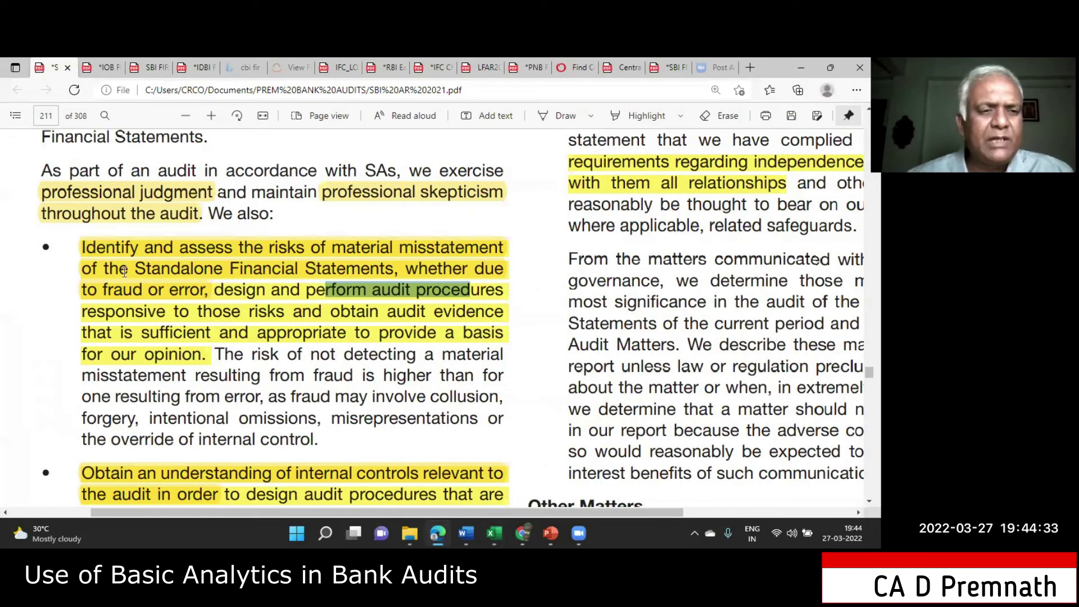
left_click_drag(81, 248, 195, 355)
key("alt+Tab")
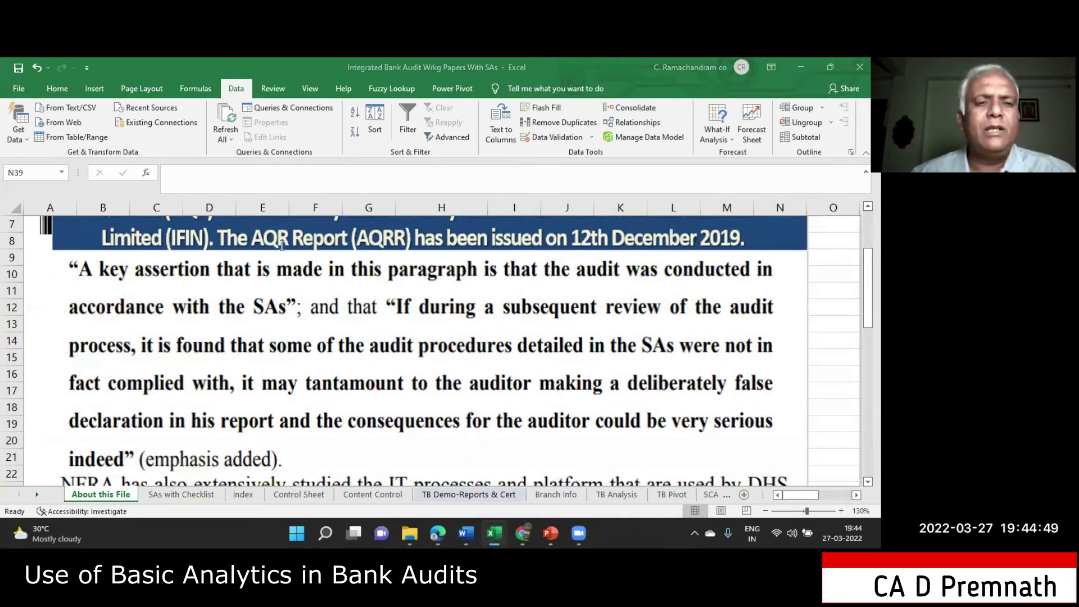
key("alt+Tab")
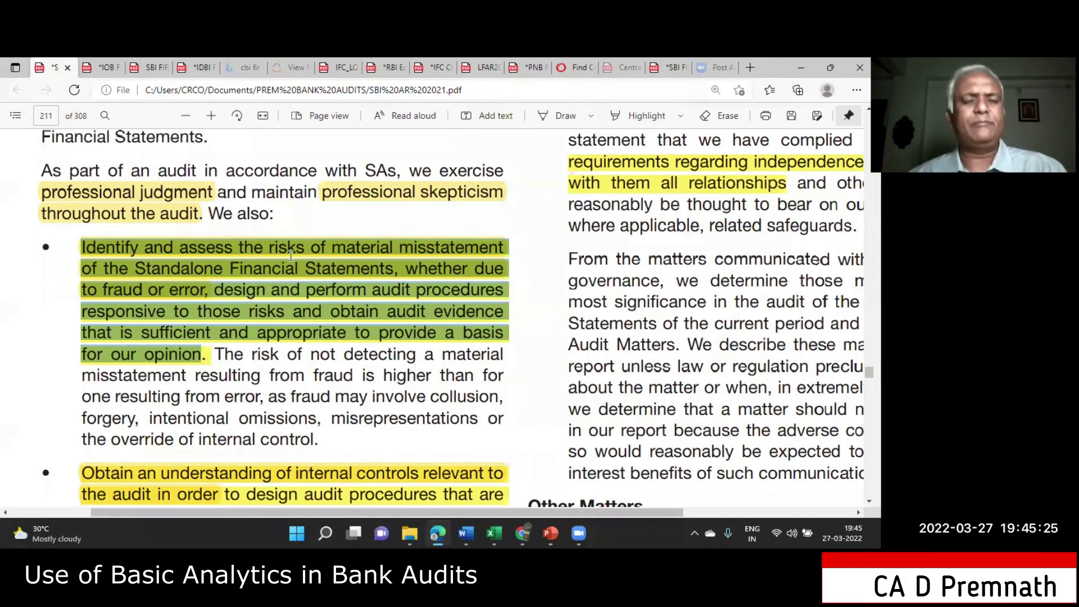
Switch to Excel and go through the working paper sheets from TB Pivot past finacle to LFAR IV_Fraud
key("alt+Tab")
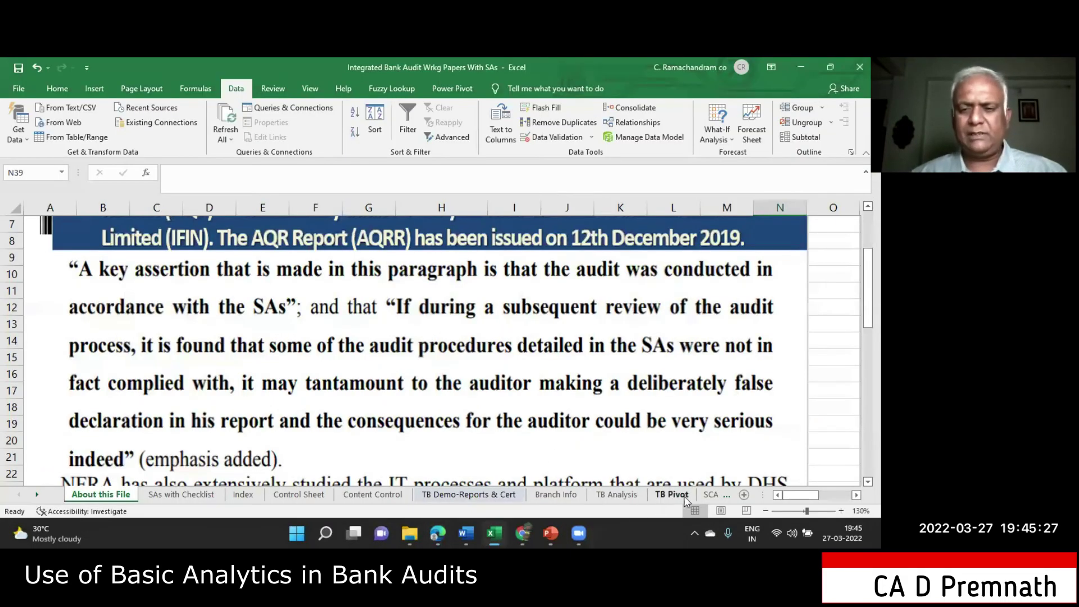
left_click(722, 499)
left_click(722, 498)
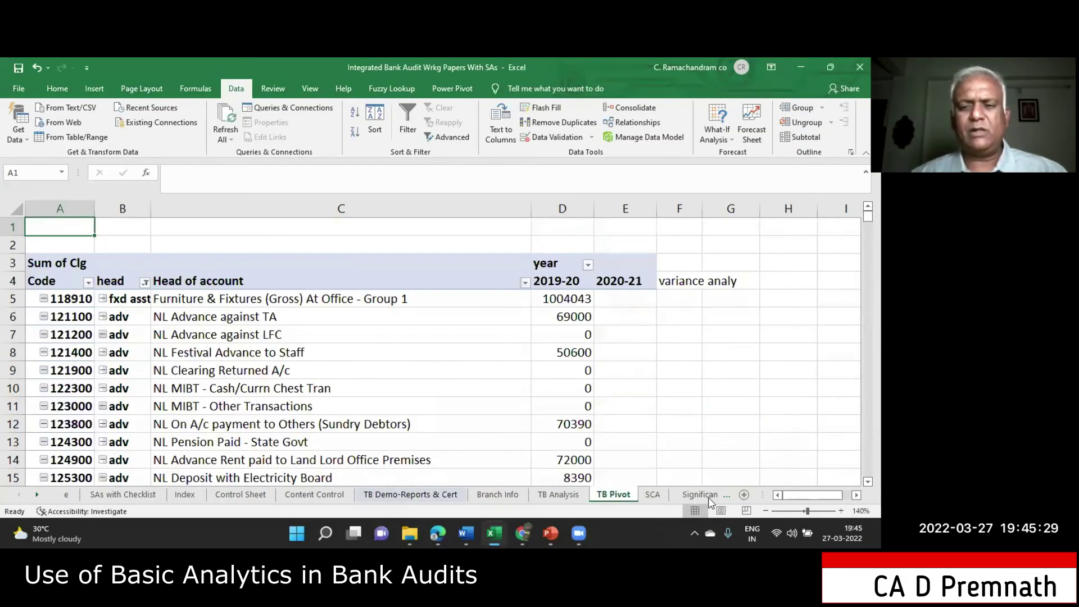
left_click(720, 498)
left_click(720, 498)
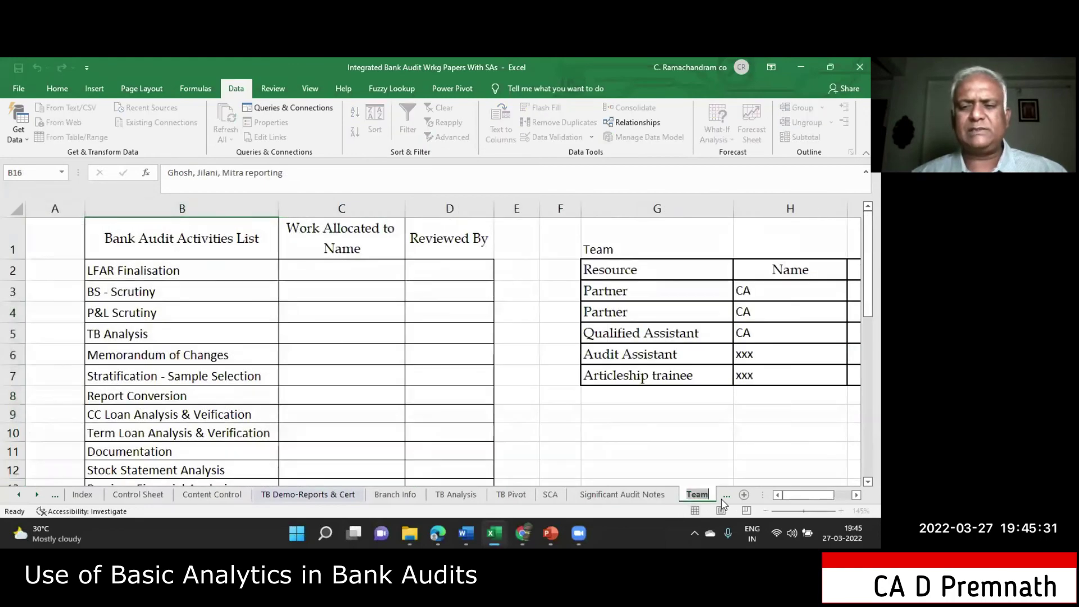
left_click(721, 499)
left_click(720, 498)
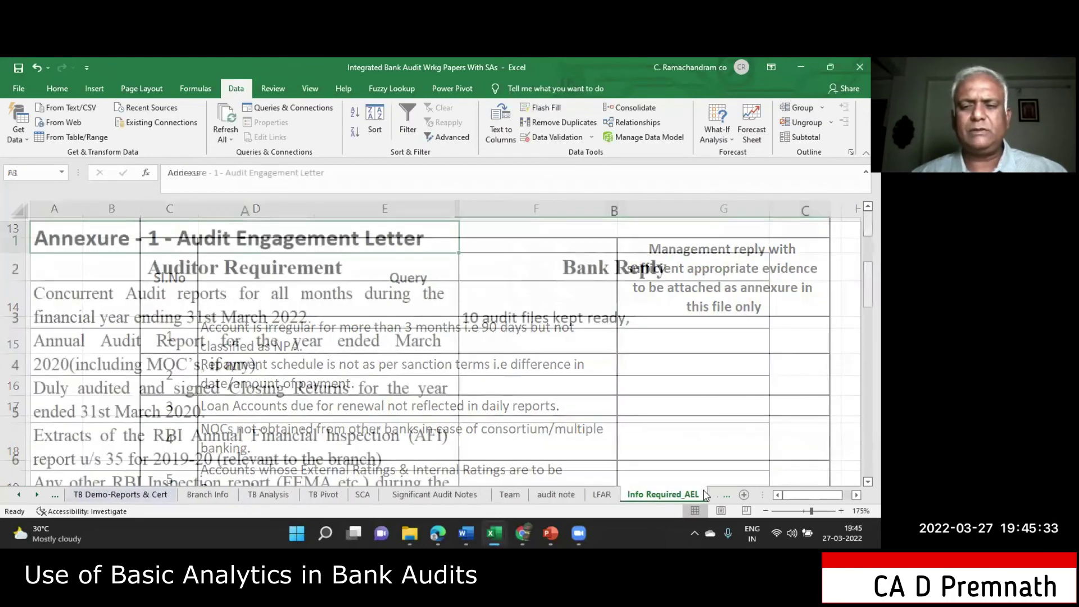
left_click(717, 497)
left_click(717, 497)
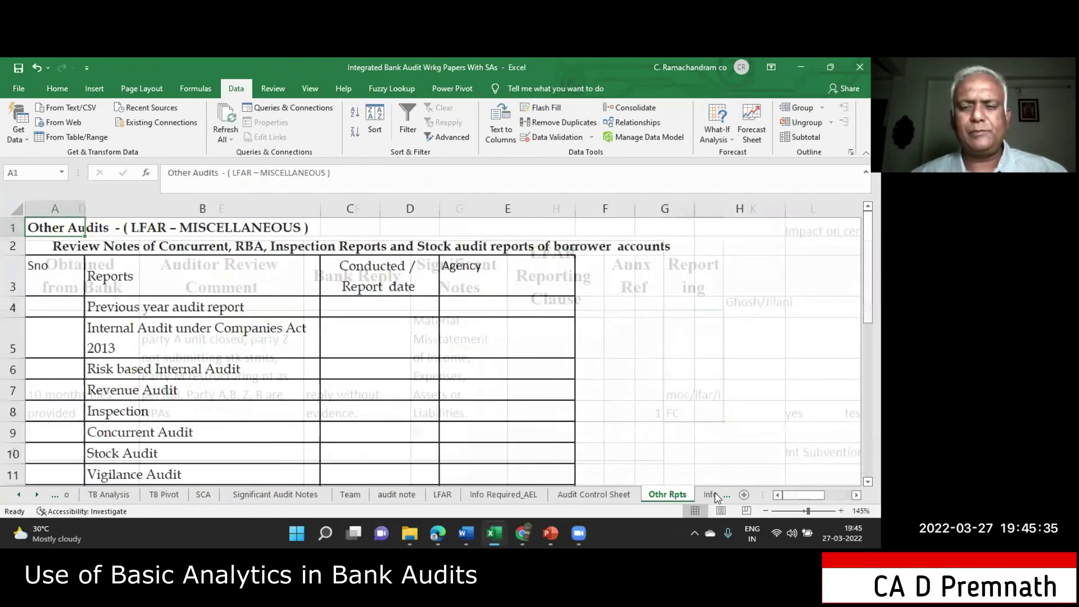
left_click(717, 497)
left_click(716, 497)
left_click(717, 497)
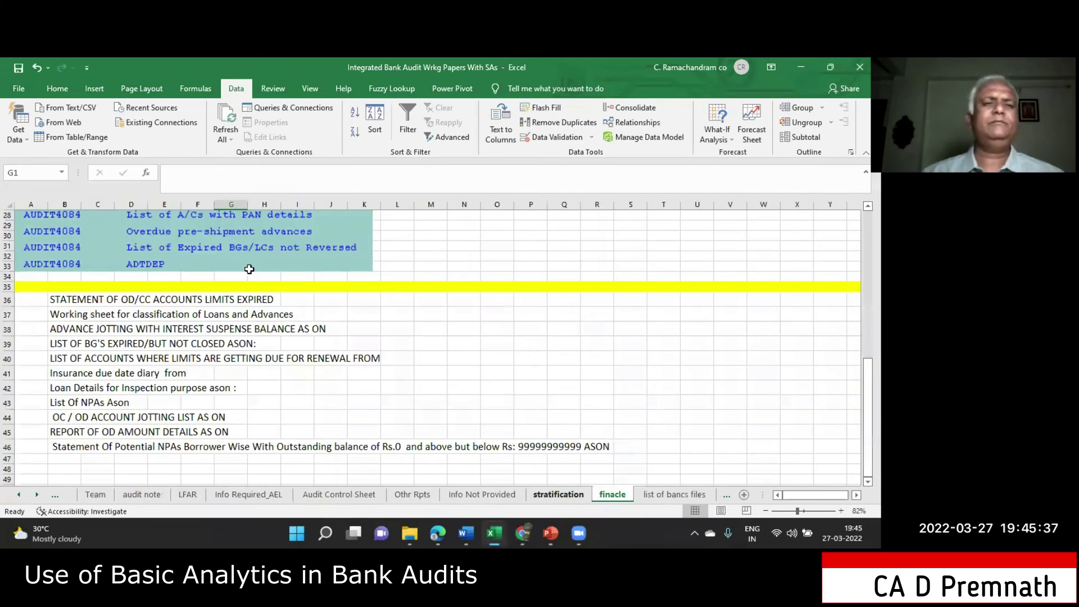
key("ctrl+Page_Down")
key("ctrl+Page_Down")
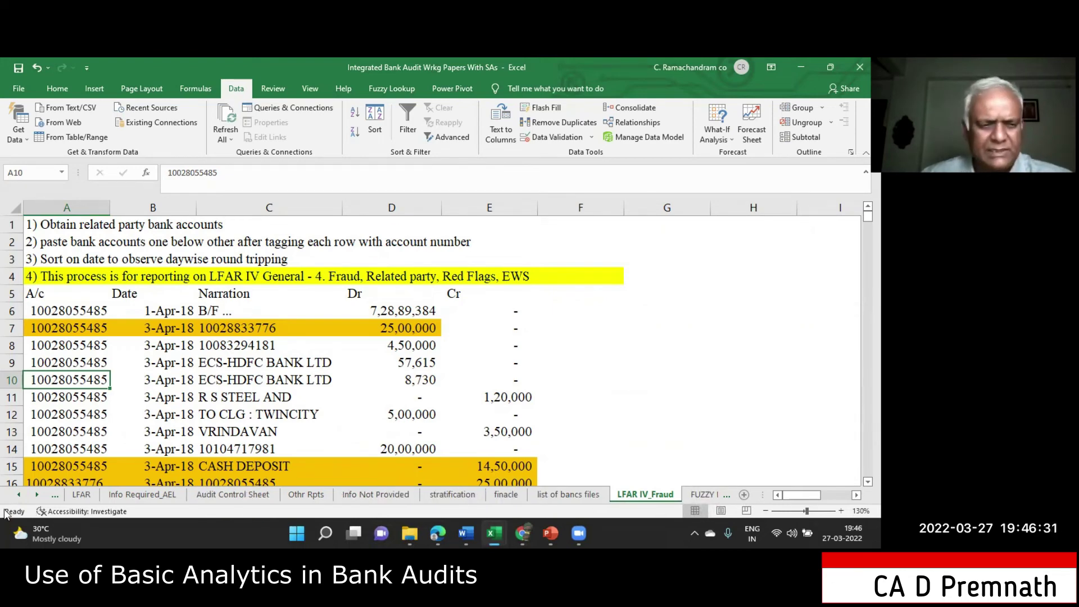
Open the DEP-ACC sheet and show its opening notes on the sample customer master file
left_click(37, 495)
left_click(38, 494)
left_click(38, 495)
left_click(38, 495)
left_click(38, 496)
left_click(39, 496)
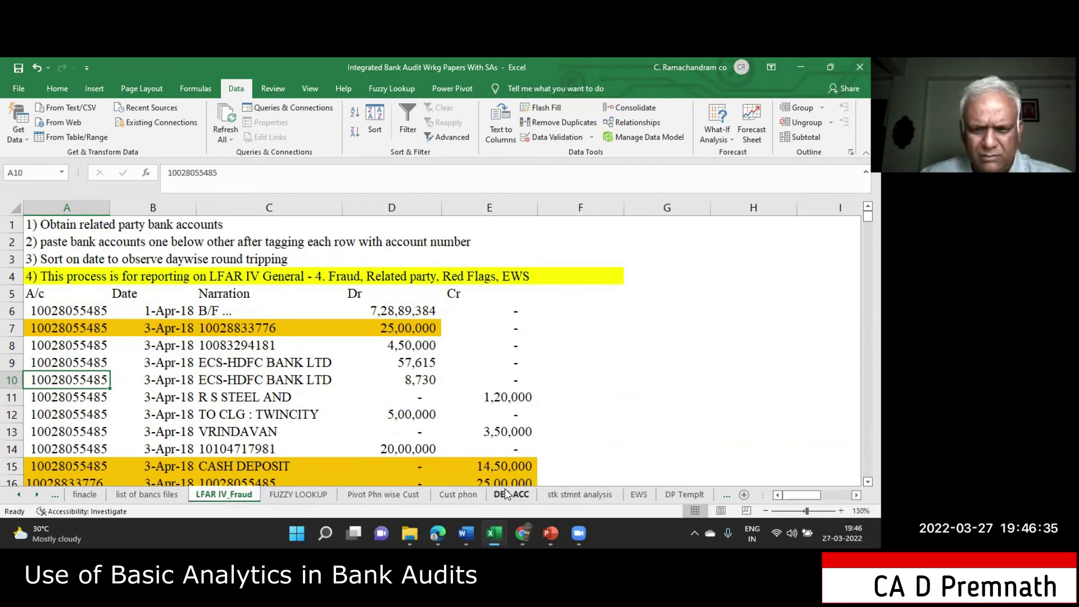
left_click(516, 494)
scroll(216, 305, "up", 3)
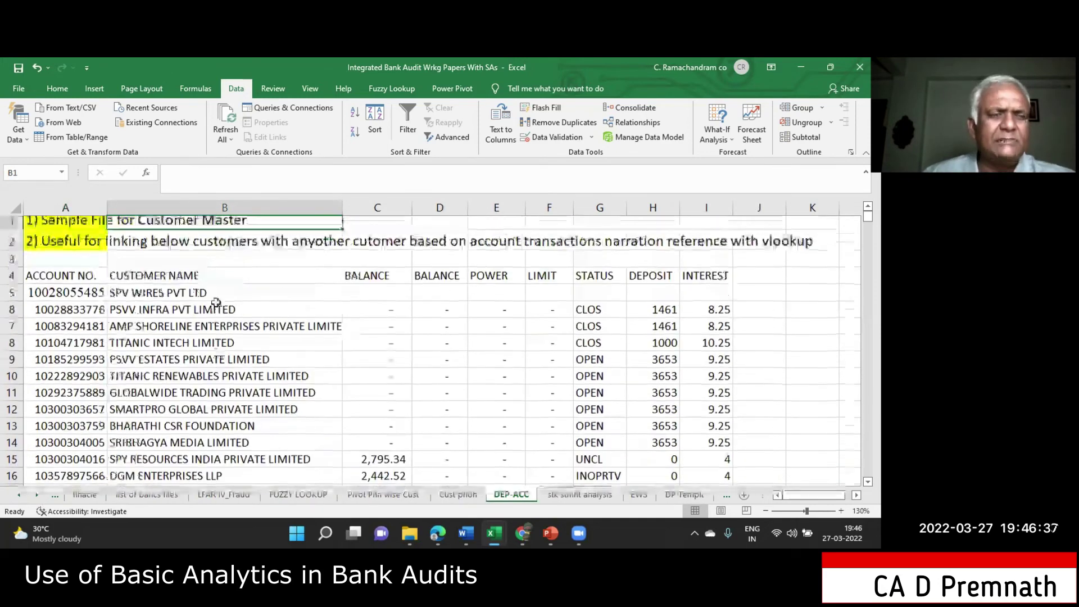
Look through the first customer accounts in the DEP-ACC list and return to cell A1
scroll(217, 302, "down", 1)
scroll(216, 303, "down", 2)
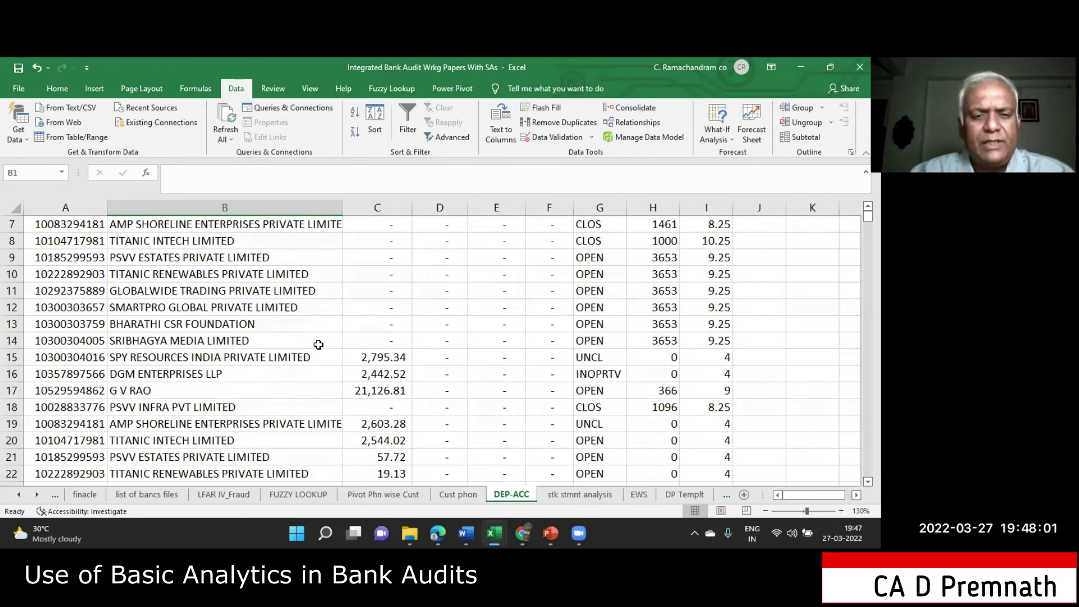
left_click(389, 305)
scroll(389, 305, "up", 1)
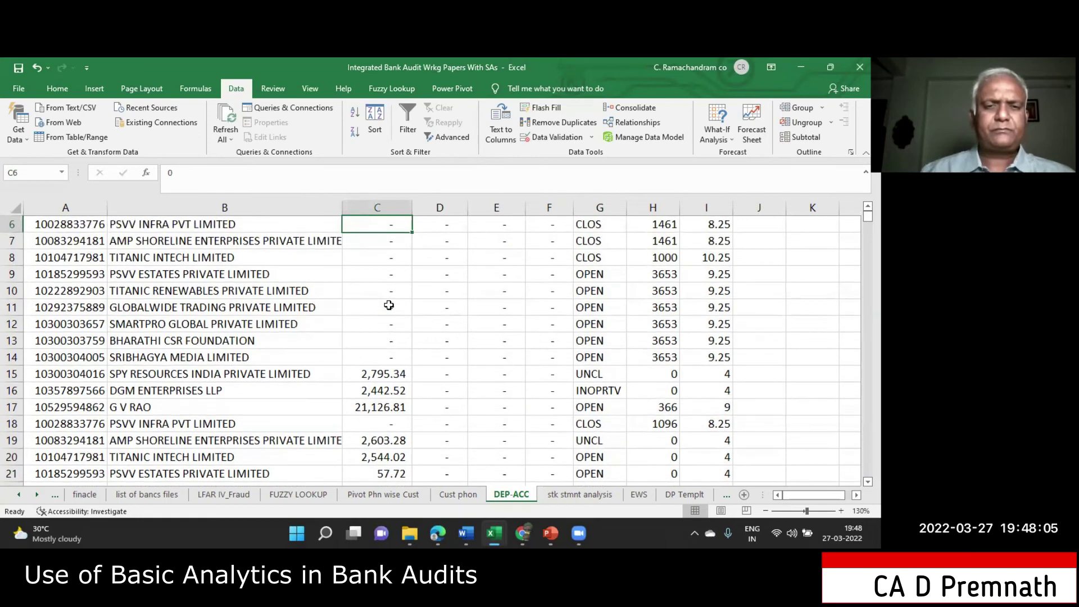
key("ctrl+Home")
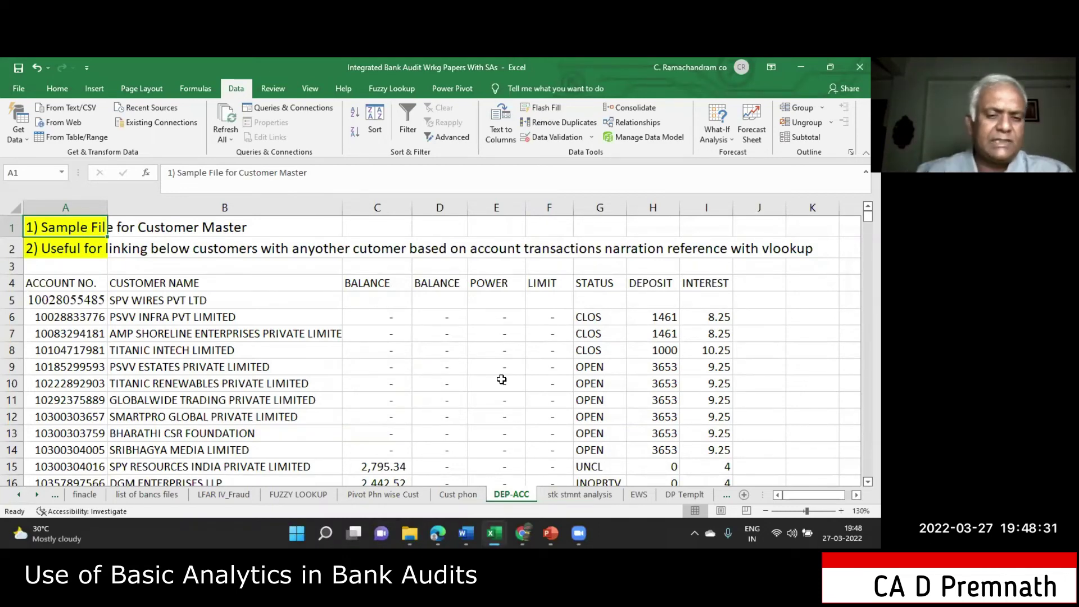
Switch to Edge, check the CBI View-FIR page and IFC Checklist.pdf, and show IDBI FIR CBI OCT2021_Dummy Purchases.pdf
left_click(438, 533)
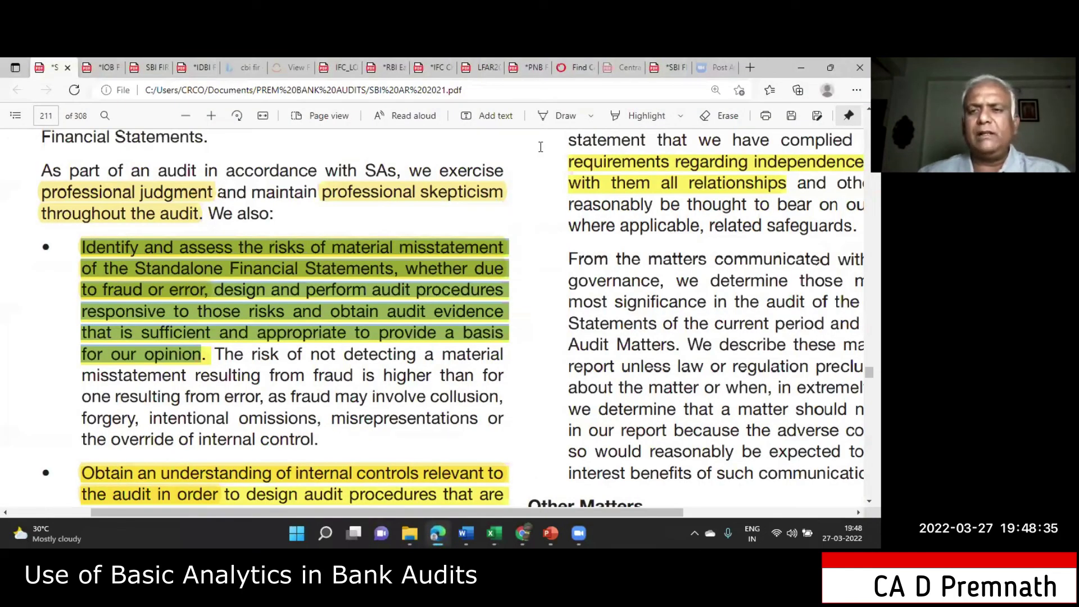
left_click(245, 68)
left_click(297, 70)
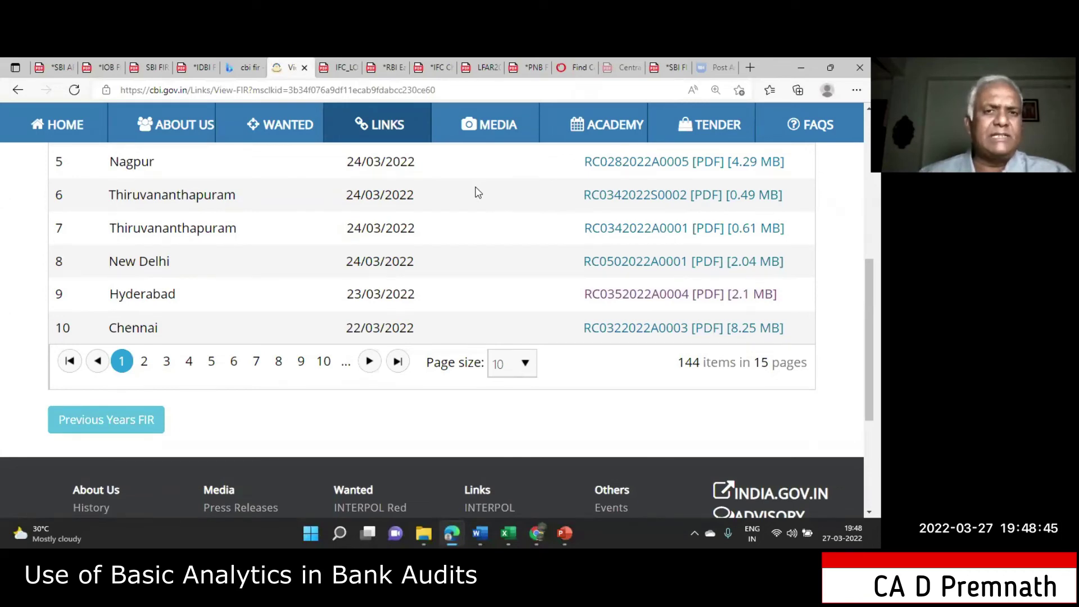
left_click(440, 71)
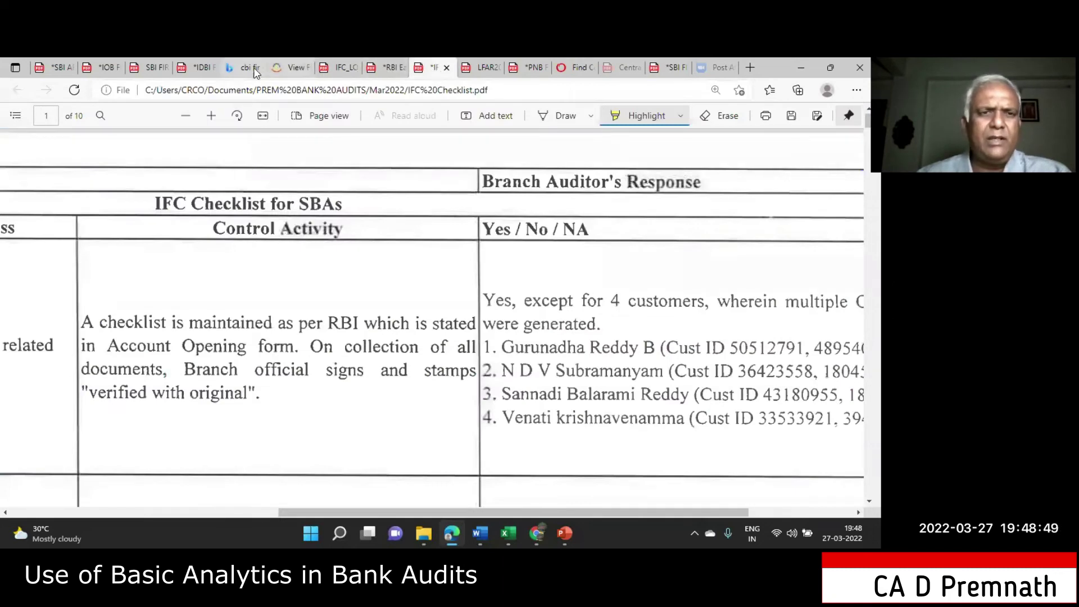
left_click(205, 72)
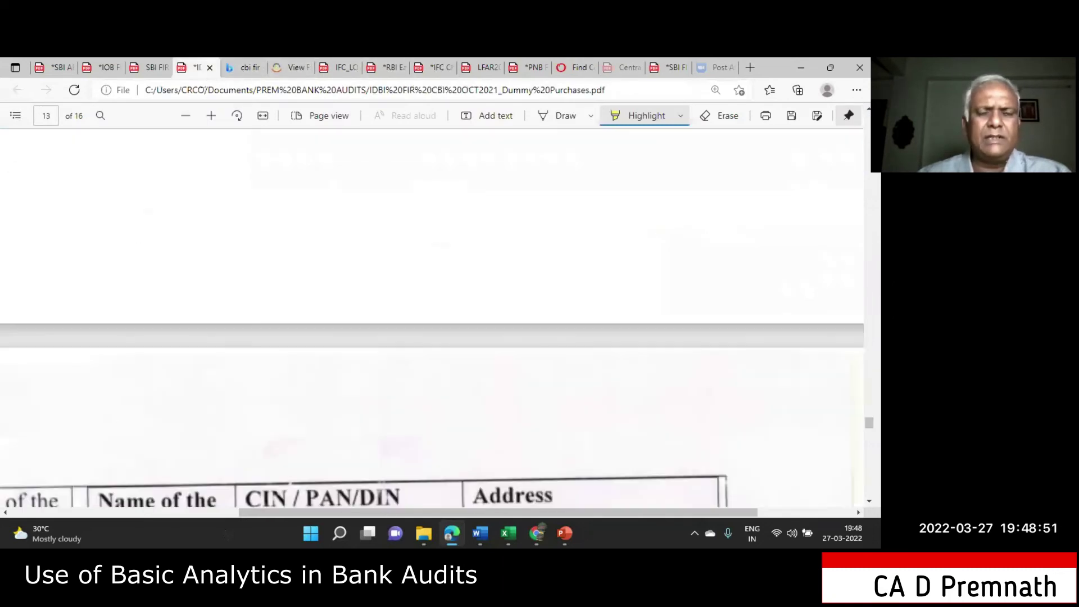
Examine the accused company table on page 14 and the paragraphs on LC-backed purchases and overstated stocks on page 13
scroll(441, 369, "down", 4)
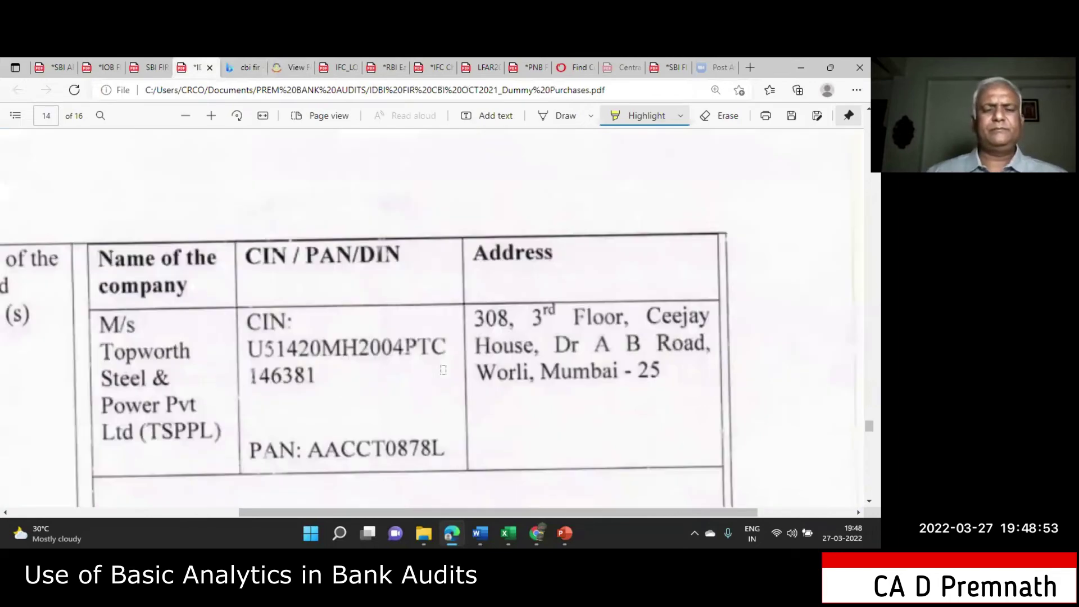
scroll(458, 348, "down", 6)
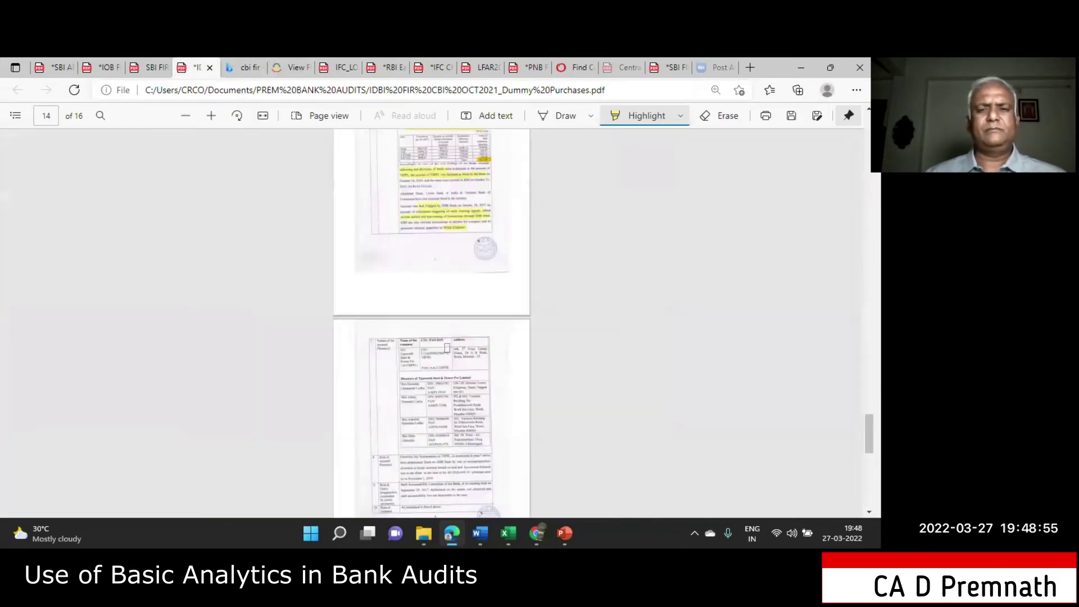
scroll(446, 344, "up", 5)
scroll(534, 282, "up", 5)
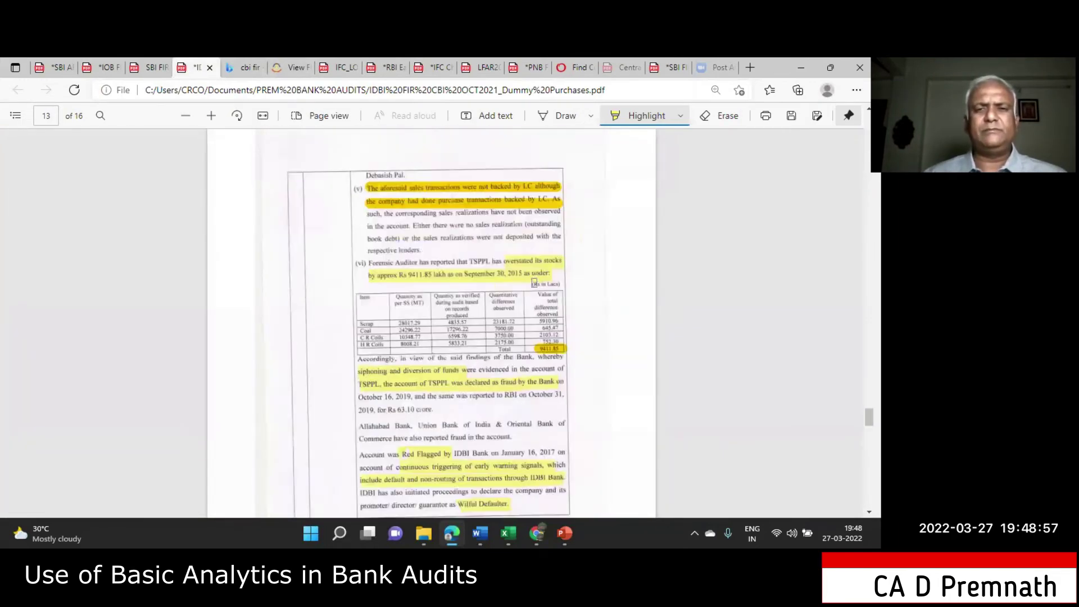
scroll(534, 282, "up", 8)
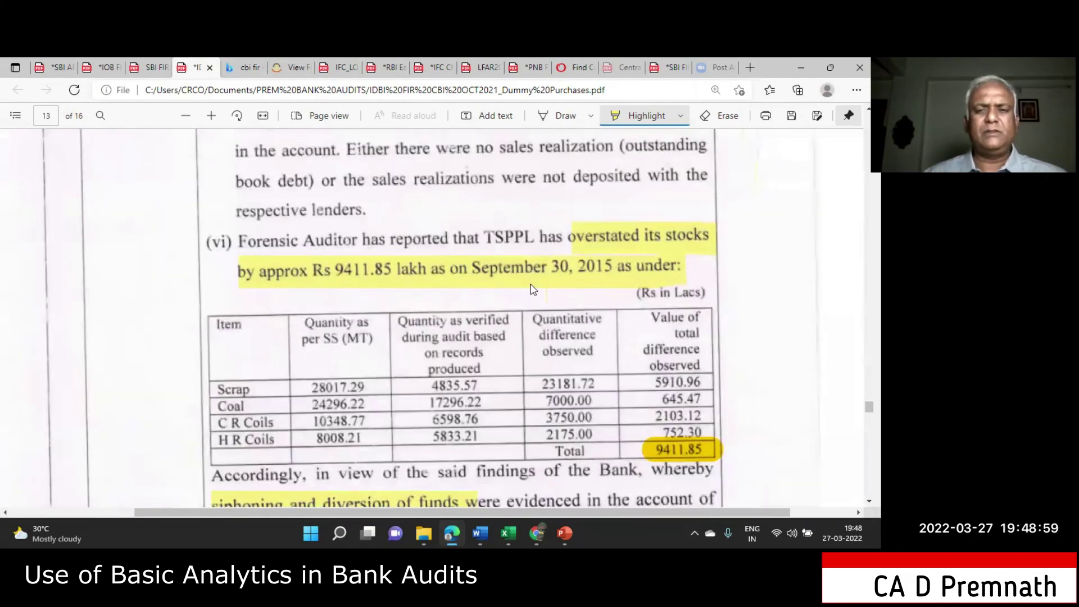
scroll(533, 289, "down", 4)
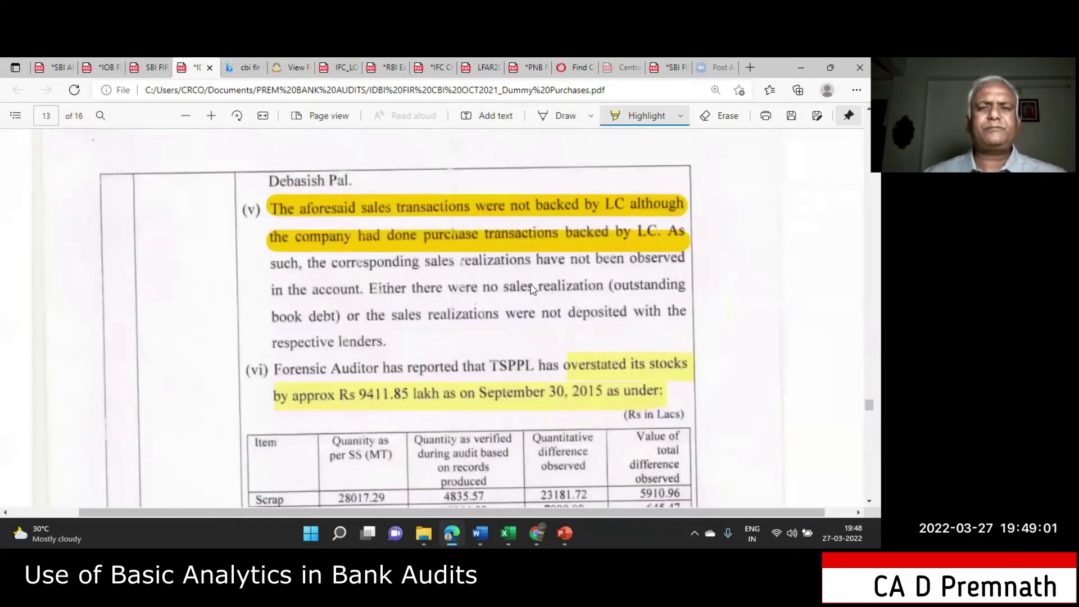
scroll(371, 302, "up", 2)
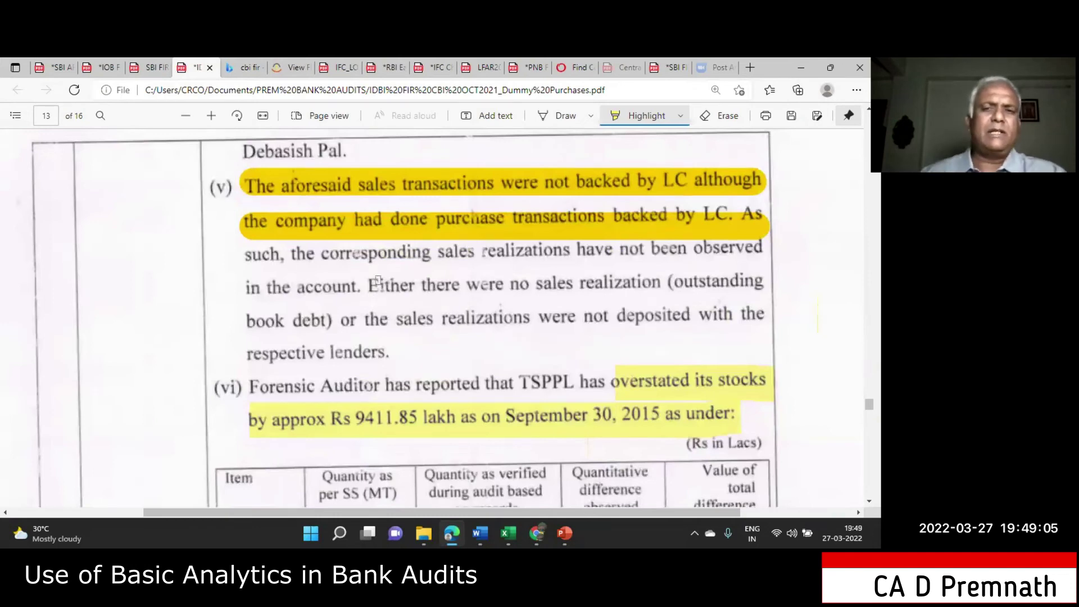
Go back to page 12 and examine paragraph (iii) on vehicle numbers that do not match the purchase documents
scroll(377, 280, "up", 3)
scroll(377, 280, "up", 10)
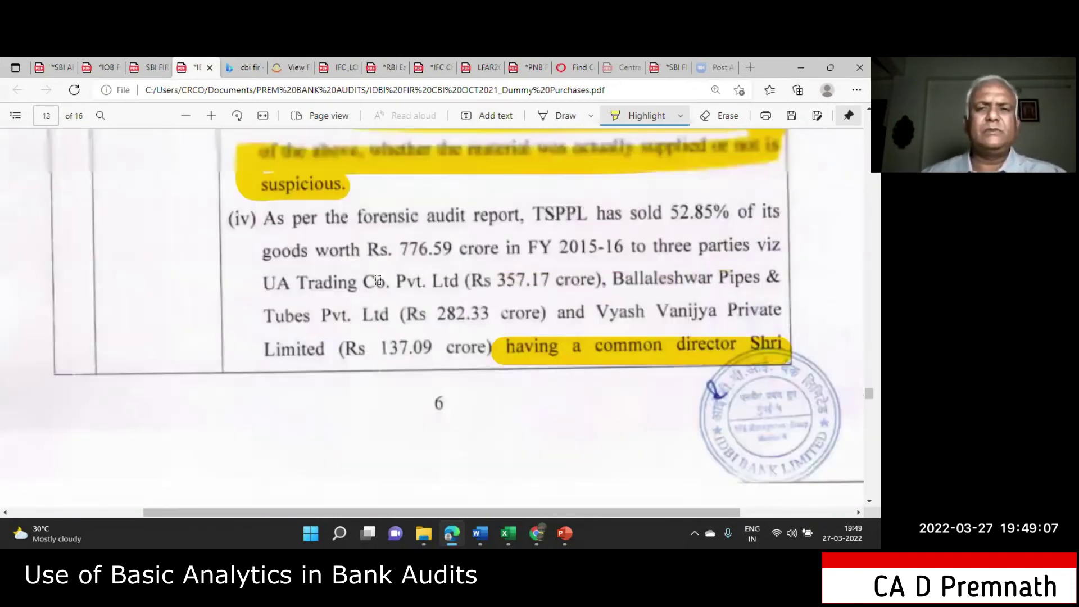
scroll(378, 279, "up", 1)
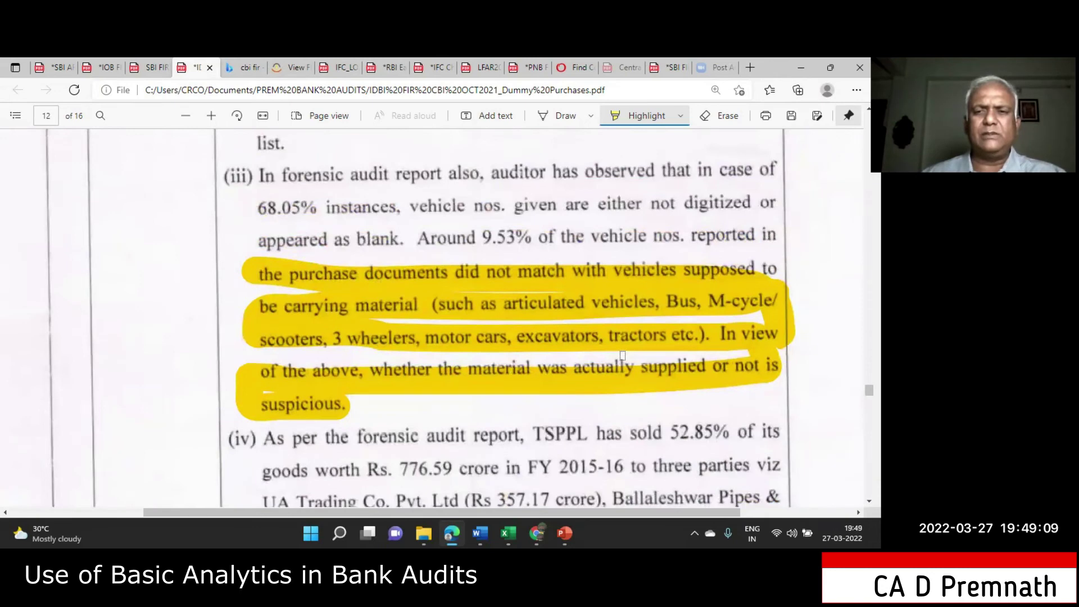
scroll(622, 353, "down", 1)
scroll(540, 253, "up", 1)
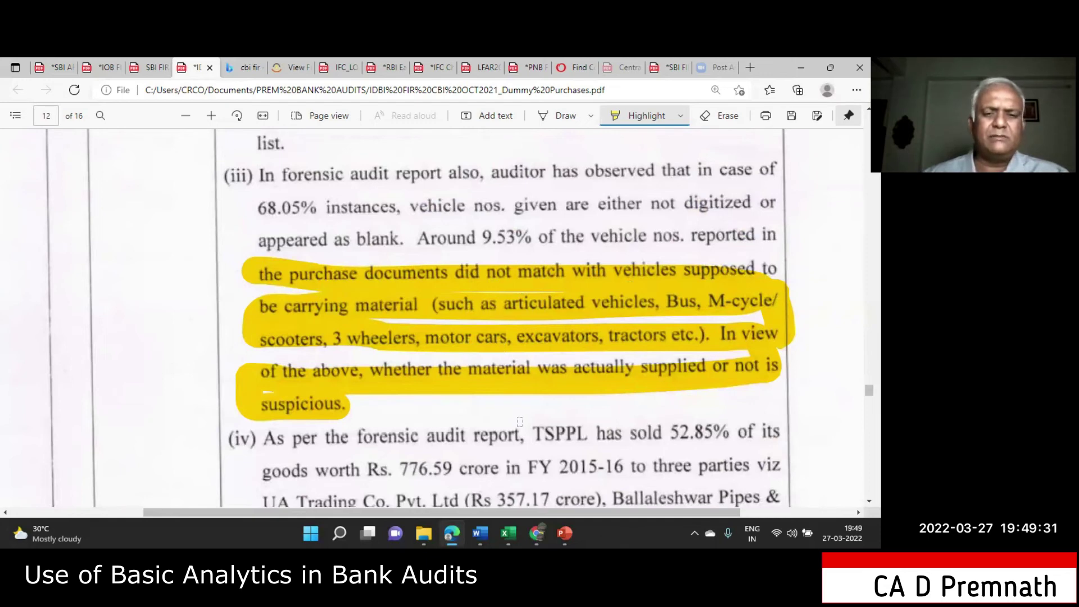
Examine paragraphs (iv) to (vi) on common directors, sales without LC and overstated stocks, through to the red-flagging paragraph on page 13
scroll(487, 350, "down", 5)
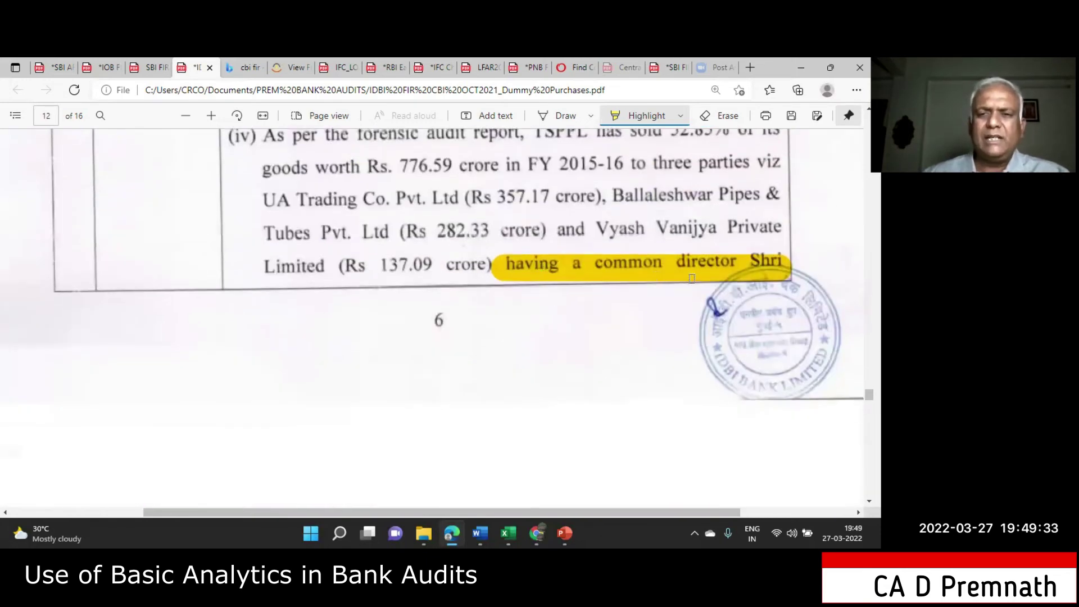
scroll(510, 388, "down", 8)
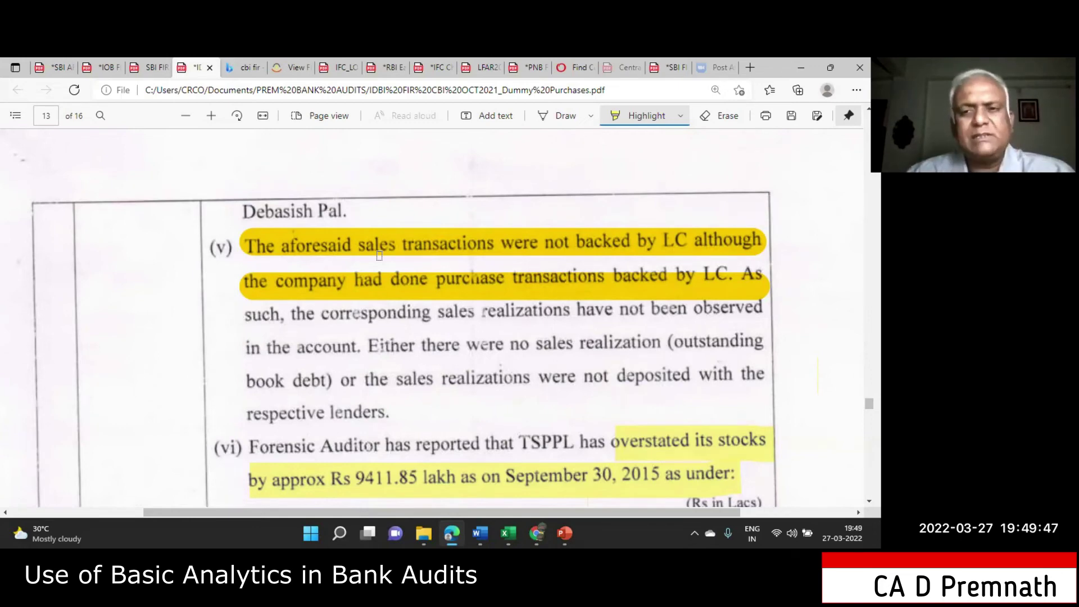
scroll(378, 254, "down", 5)
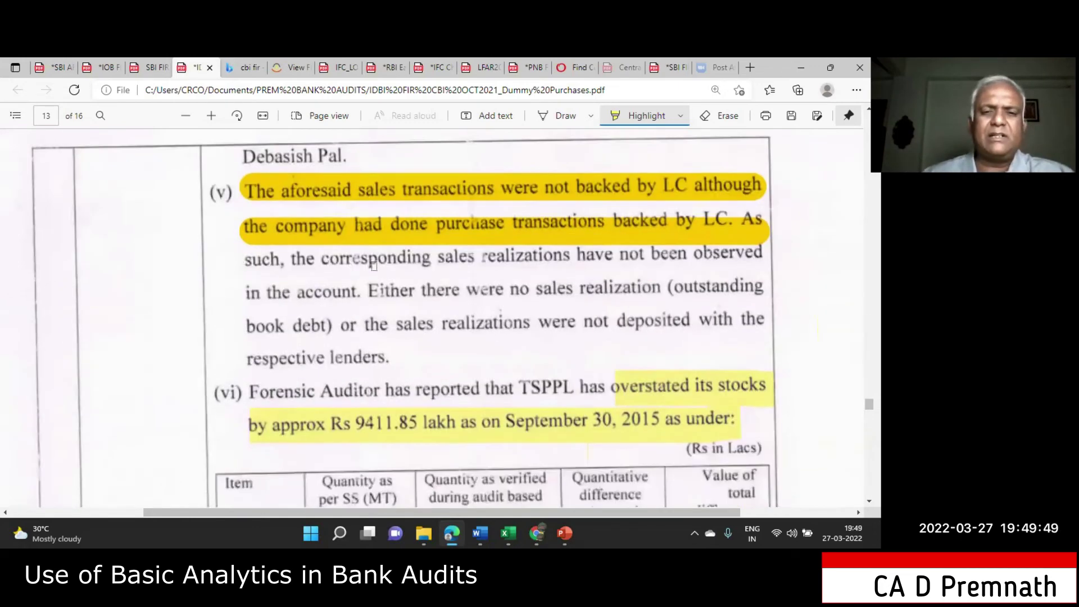
scroll(567, 354, "down", 1)
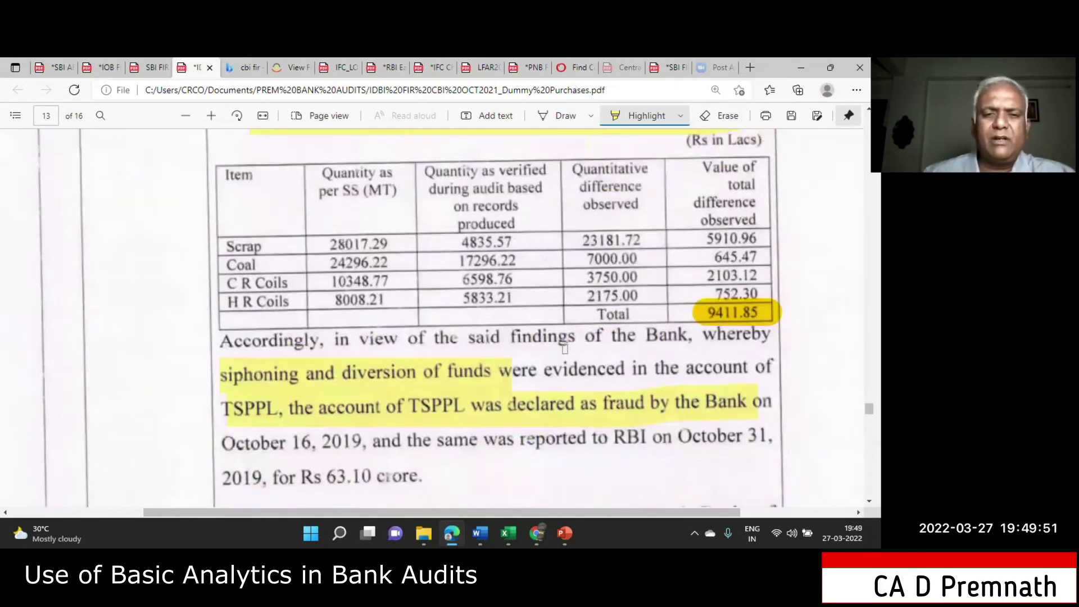
scroll(544, 326, "down", 2)
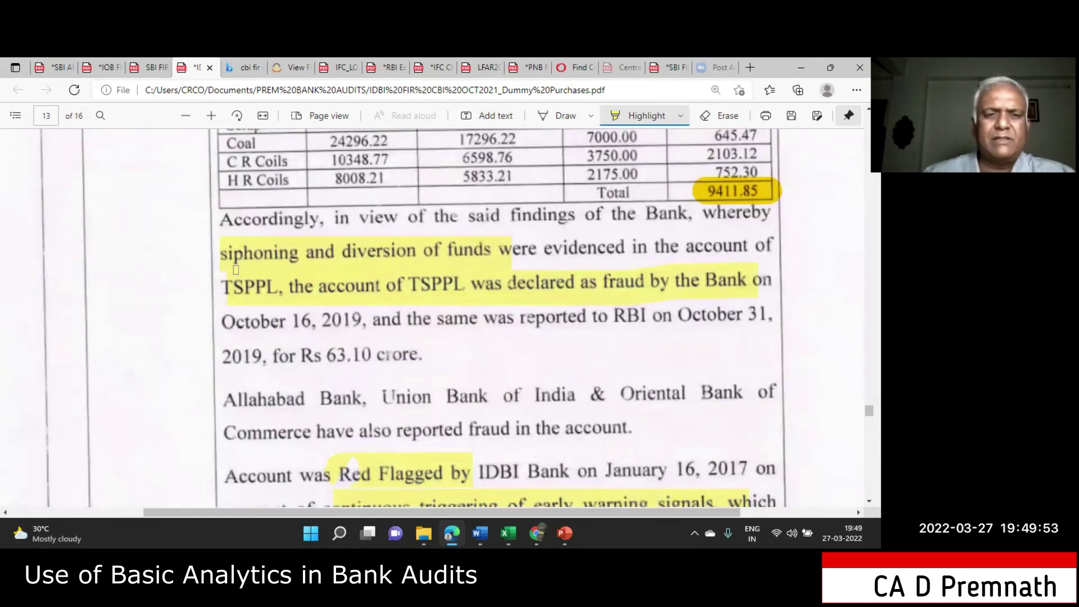
scroll(549, 305, "down", 4)
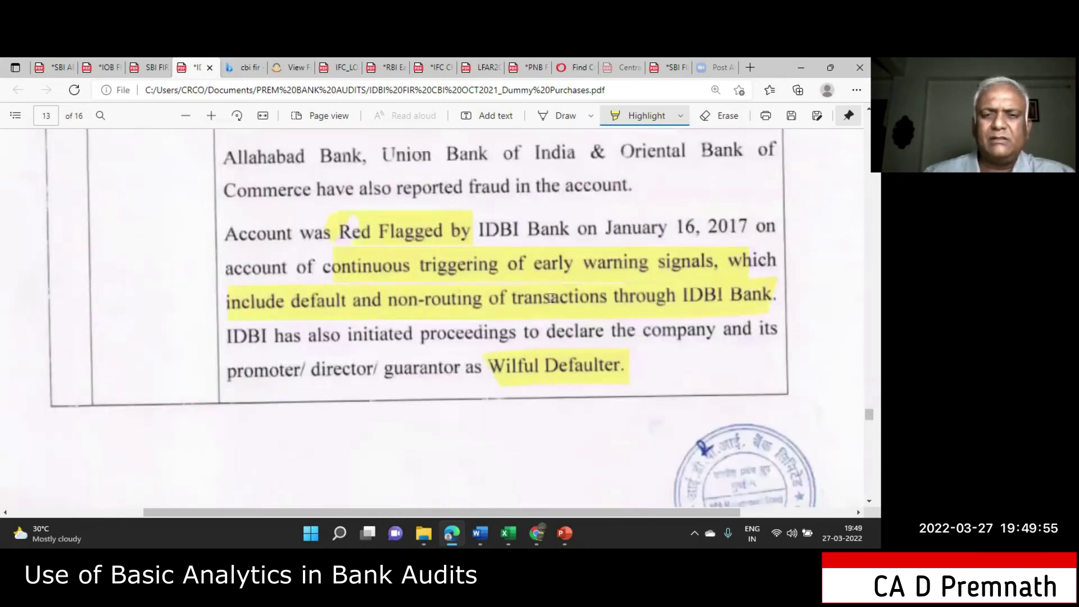
Examine the accused directors table and the roles of accused persons and public servants in items 7 to 10 on page 14
scroll(632, 281, "down", 5)
scroll(631, 281, "down", 7)
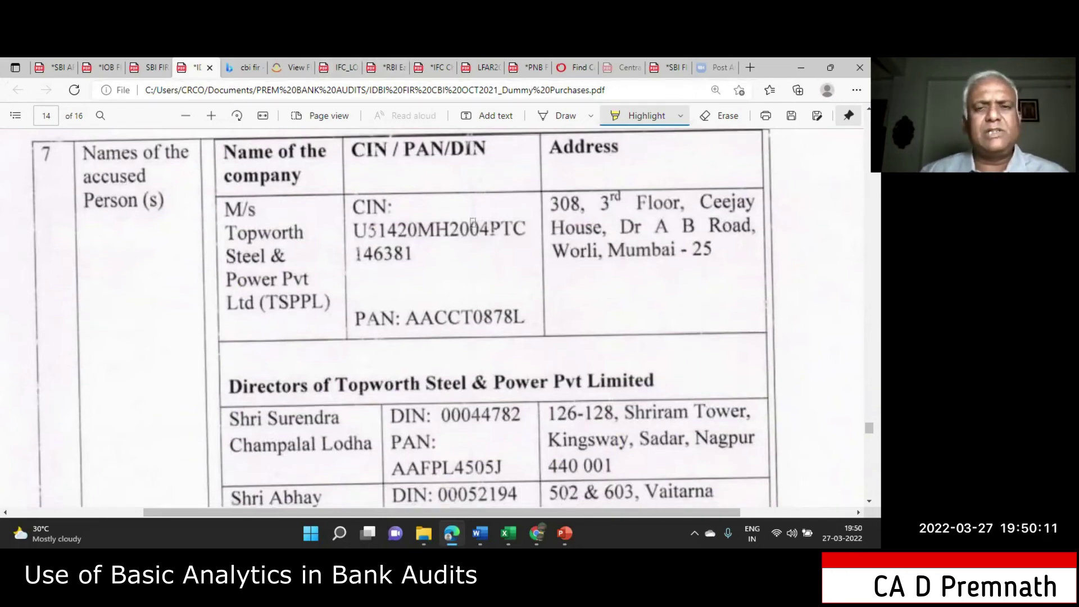
scroll(473, 221, "down", 6)
scroll(472, 223, "down", 5)
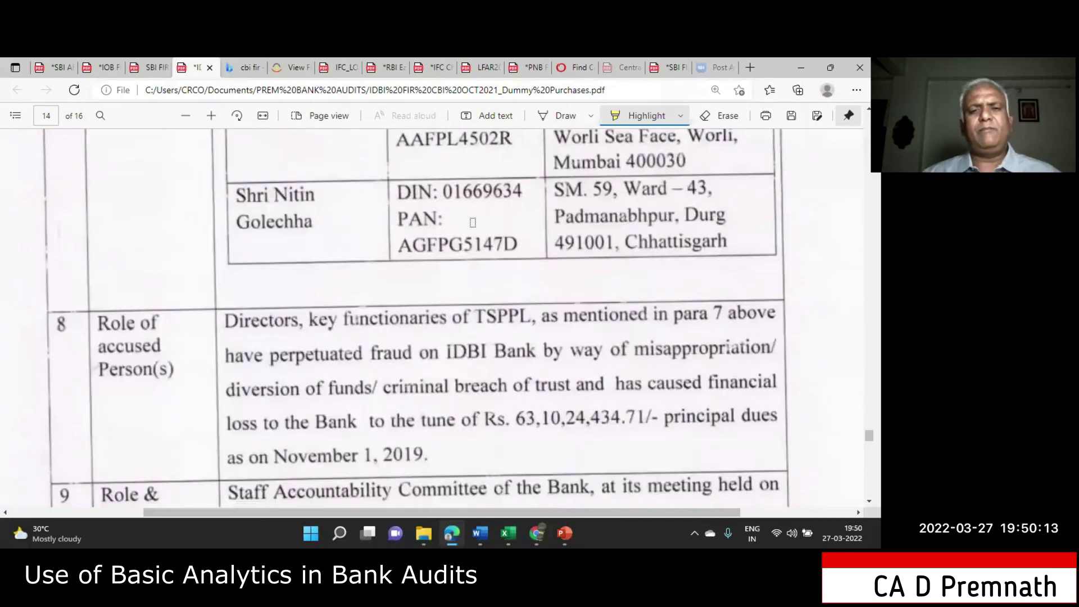
scroll(473, 222, "down", 2)
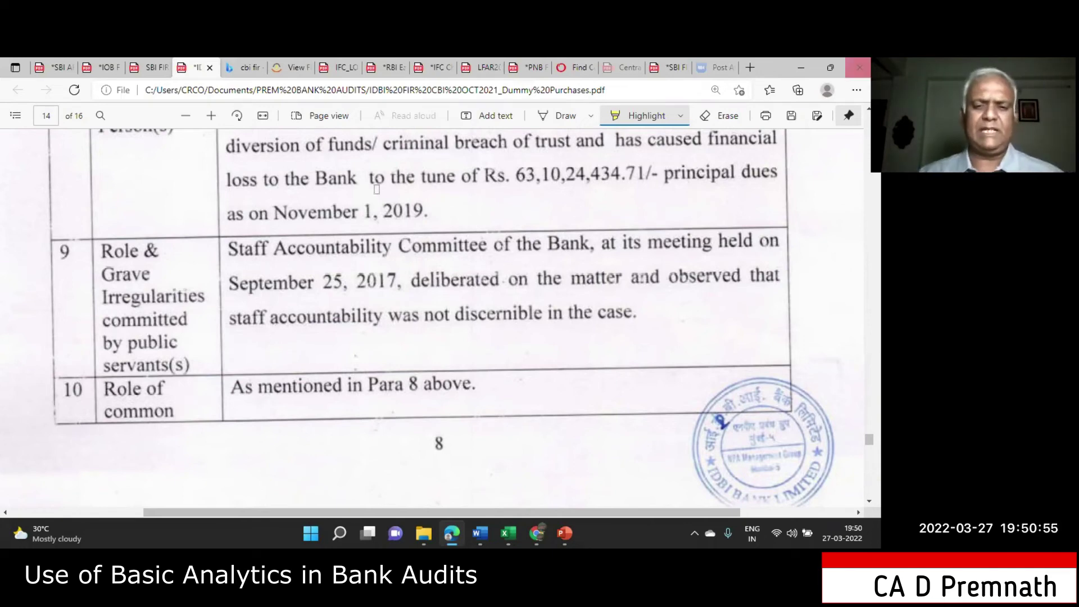
Switch to the Integrated Bank Audit Wrkg Papers With SAs workbook in Excel and show the first columns of the stk stmnt analysis sheet
left_click(509, 533)
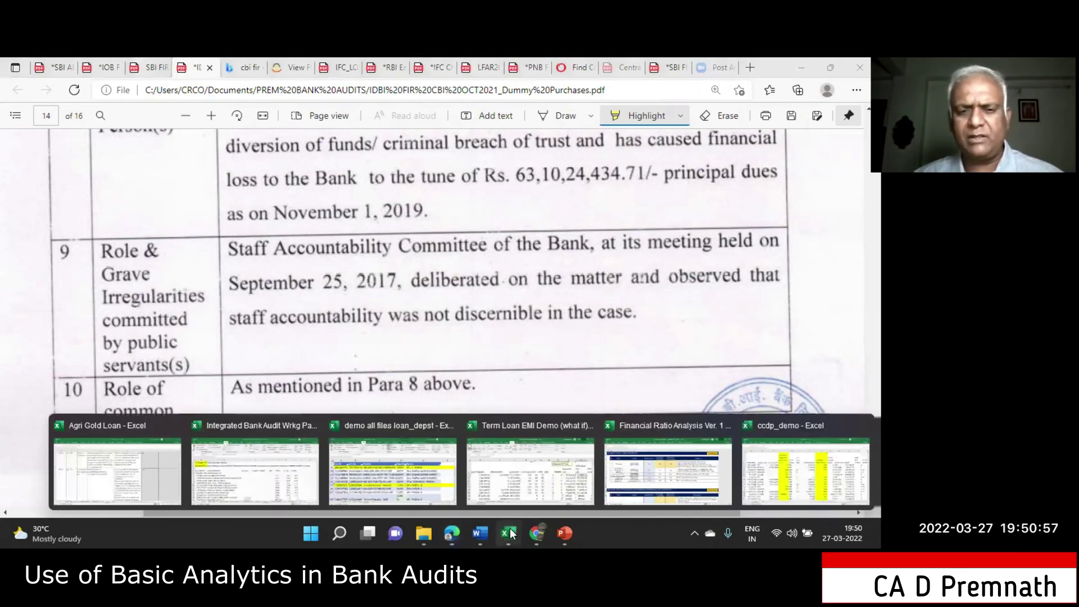
left_click(231, 479)
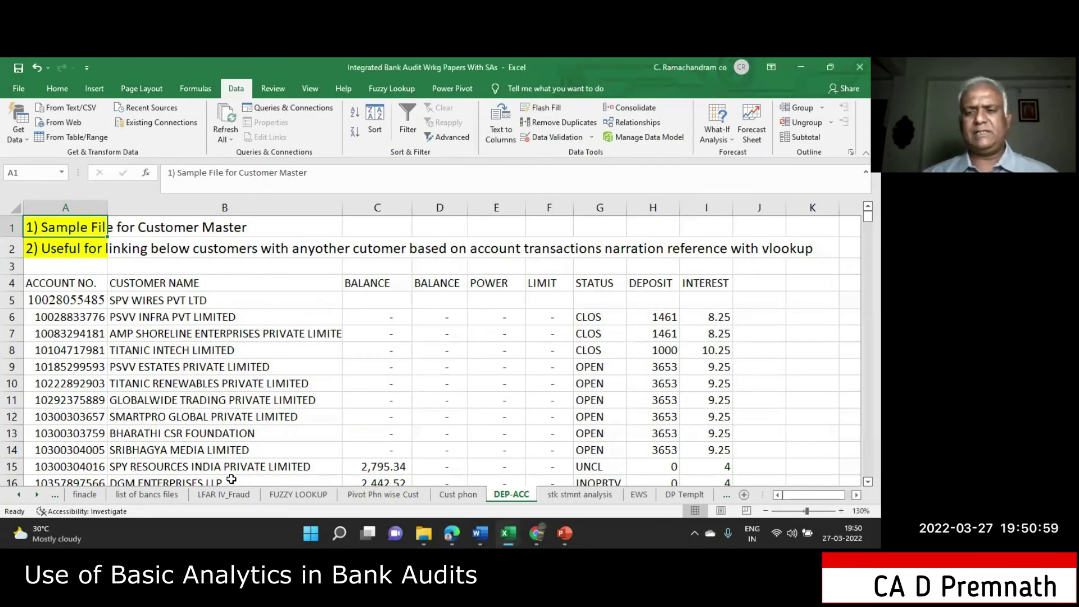
left_click(596, 495)
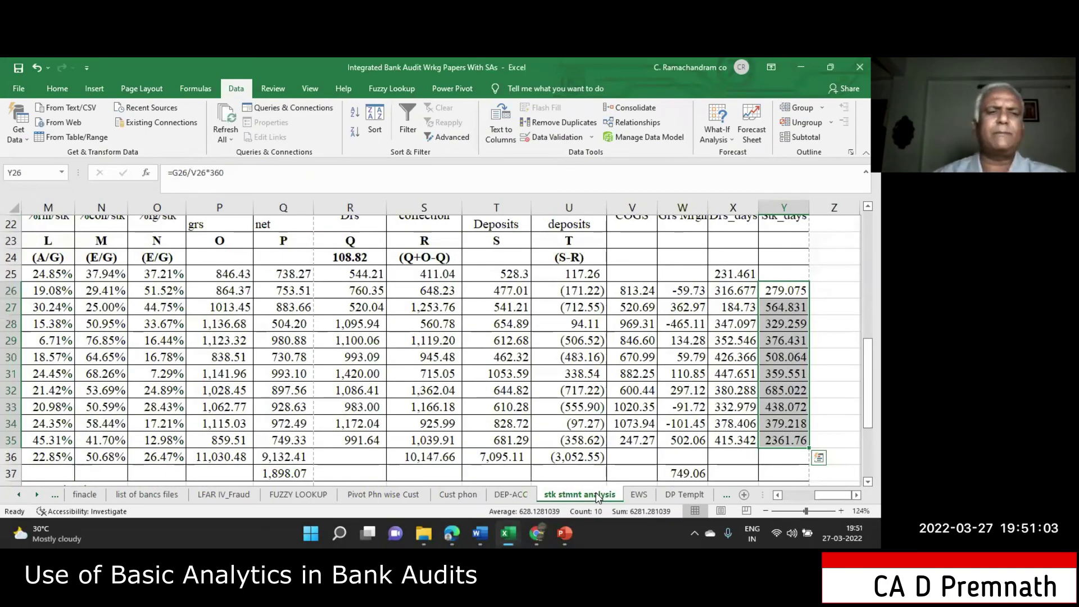
key("Left")
key("Left")
key("Left")
key("Left")
key("Left")
key("Left")
key("Left")
key("Left")
key("Left")
key("Left")
key("Left")
key("Left")
key("Left")
key("Left")
key("Left")
key("Left")
key("Left")
key("Left")
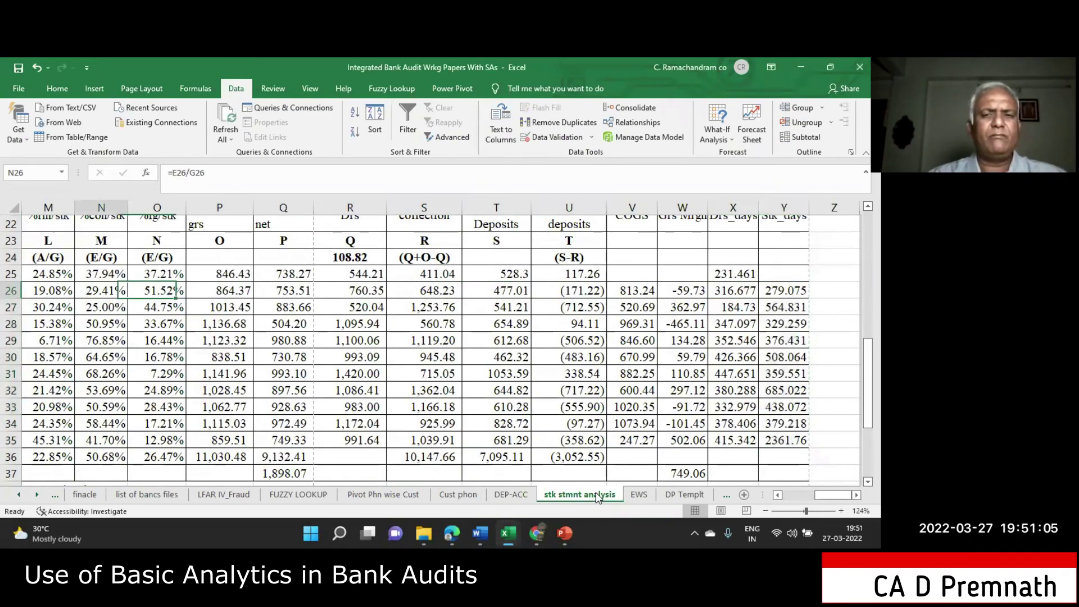
key("Left")
key("Left")
key("Left")
key("Left")
key("Left")
key("Left")
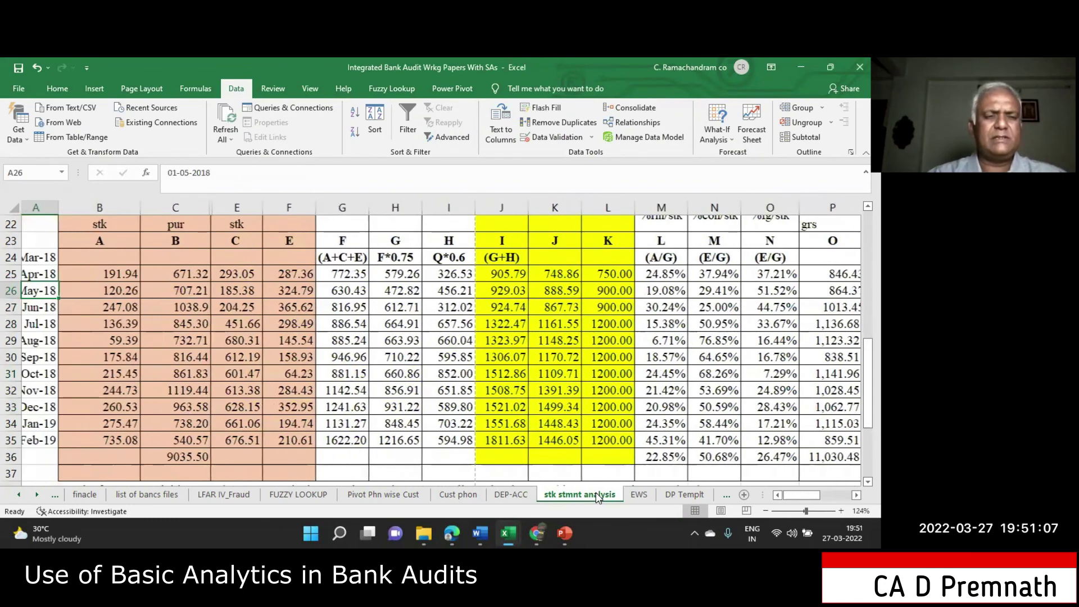
Show the four stock statement instructions above the template, from entering stock details to LFAR reporting
key("Up")
key("Up")
key("Up")
key("Up")
key("Up")
key("Up")
key("Up")
key("Up")
key("Up")
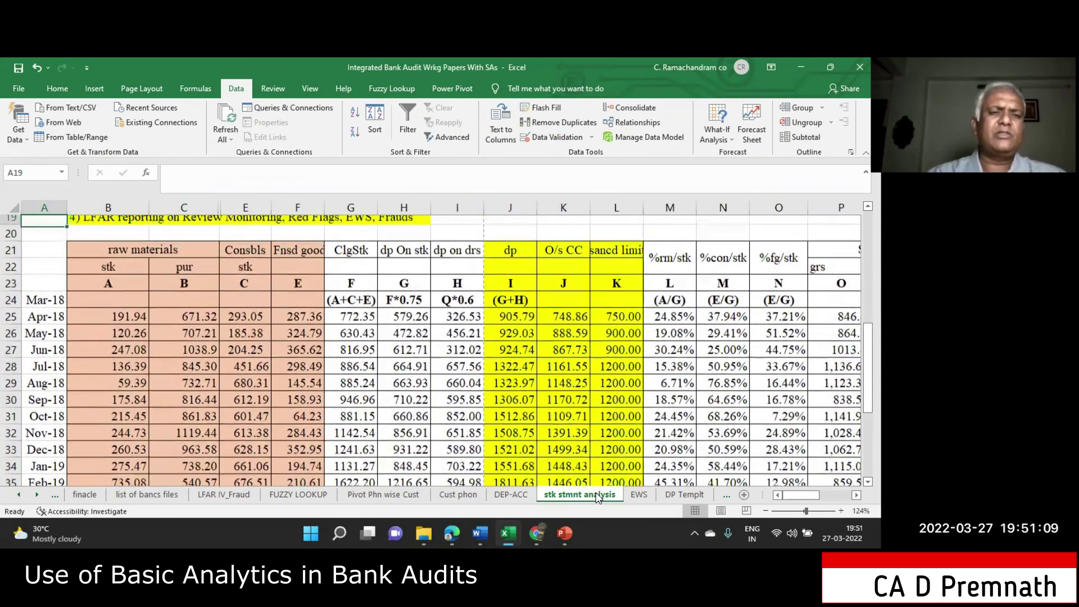
key("Up")
key("Up")
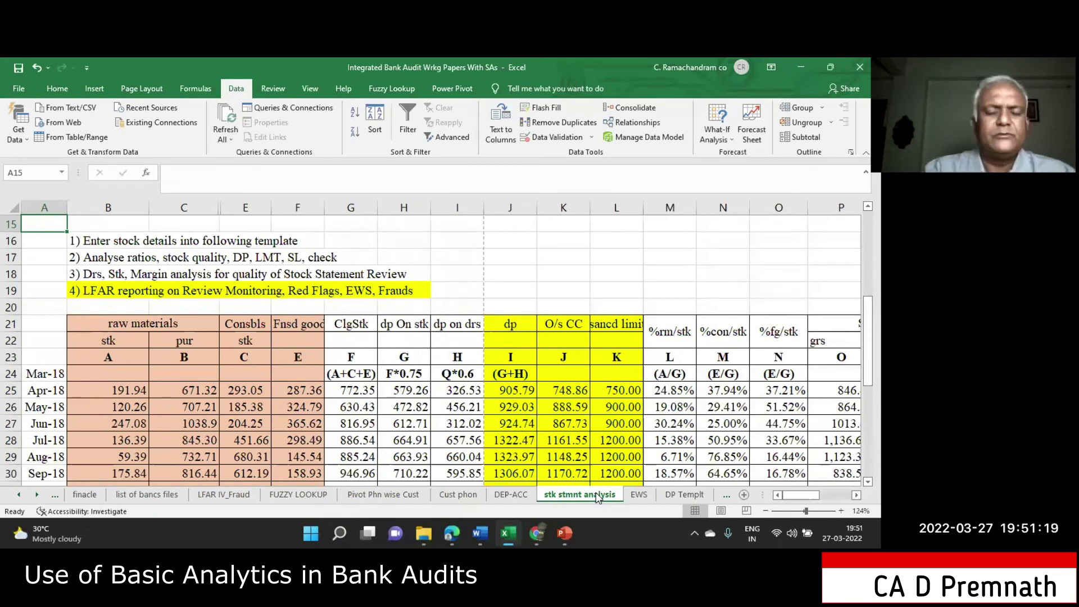
Go down the month column of the stock statement table to the Feb-19 row
key("Down")
key("Down")
key("Down")
key("Down")
key("Down")
key("Down")
key("Down")
key("Down")
key("Down")
key("Down")
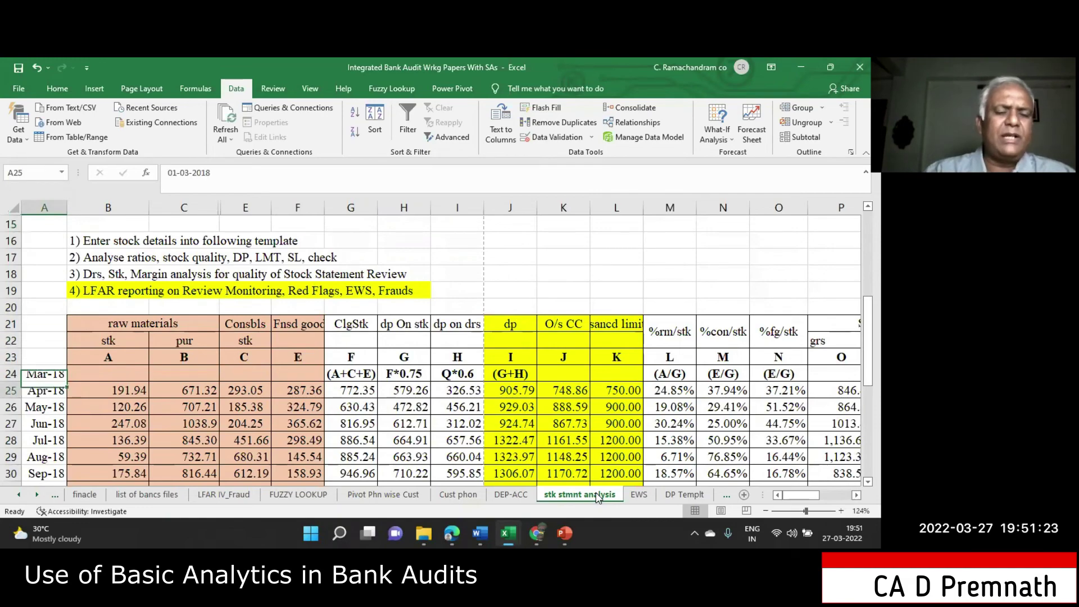
key("Down")
key("Down")
key("Down")
key("Down")
key("Down")
key("Down")
key("Down")
key("Down")
key("Down")
key("Down")
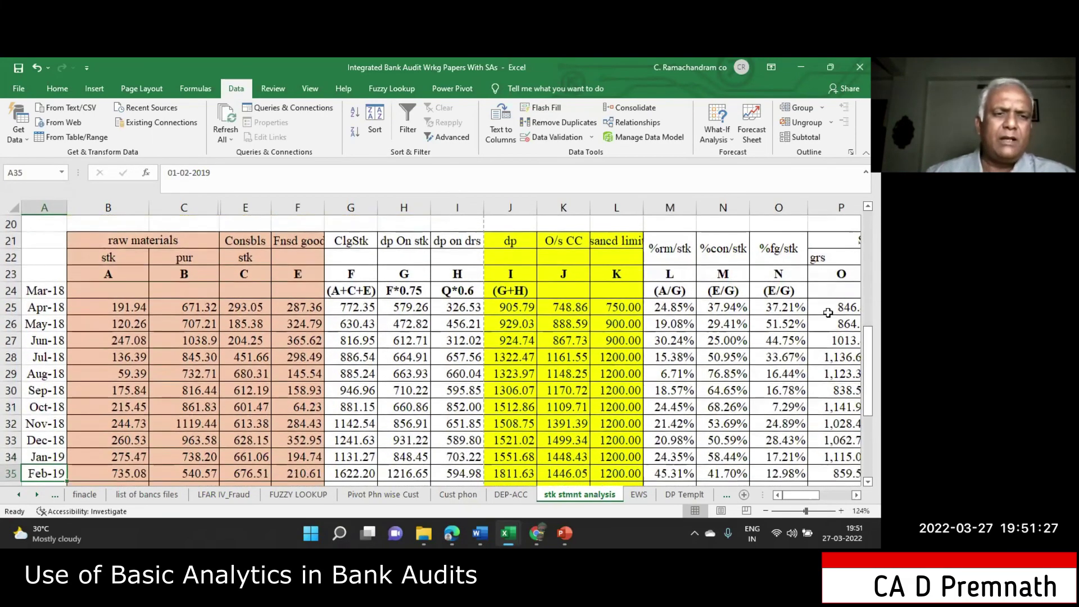
Select the raw materials, consumables and finished goods columns from the header in row 21 down to row 36
left_click_drag(90, 243, 303, 477)
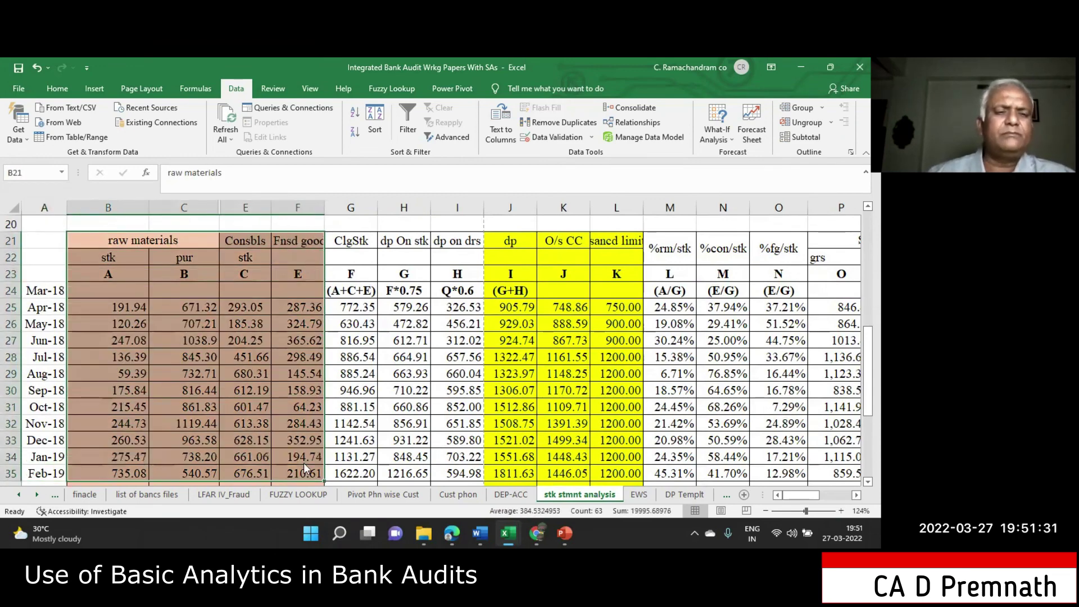
scroll(303, 463, "down", 1)
scroll(90, 242, "up", 1)
left_click_drag(90, 242, 298, 488)
scroll(463, 314, "up", 1)
scroll(464, 314, "up", 3)
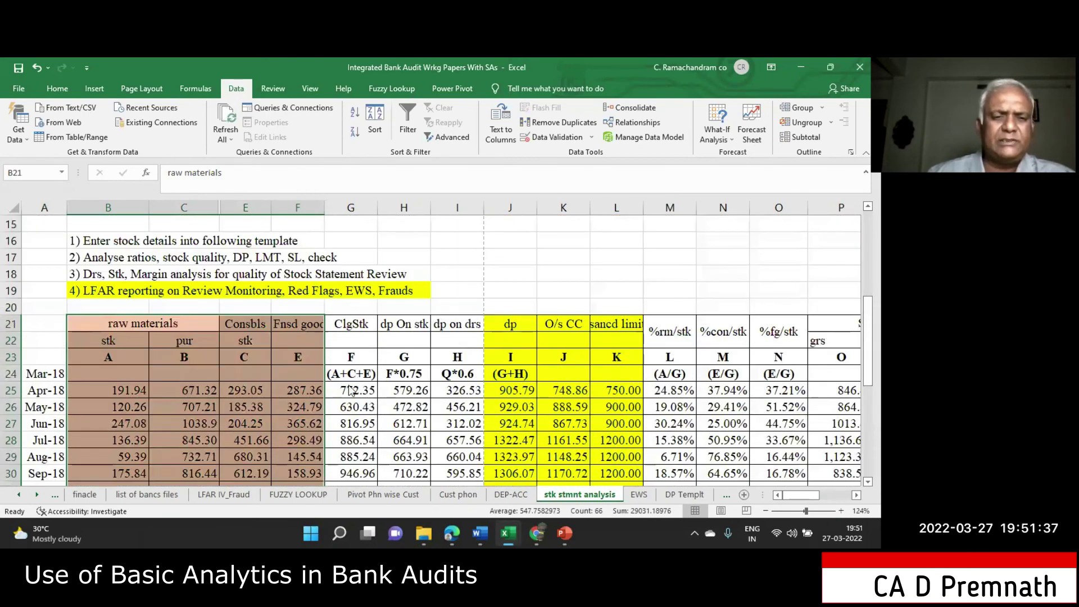
Inspect the Apr-18 formulas for closing stock, drawing power on debtors and raw material percentage of stock, leaving them unedited
left_click(348, 398)
double_click(349, 398)
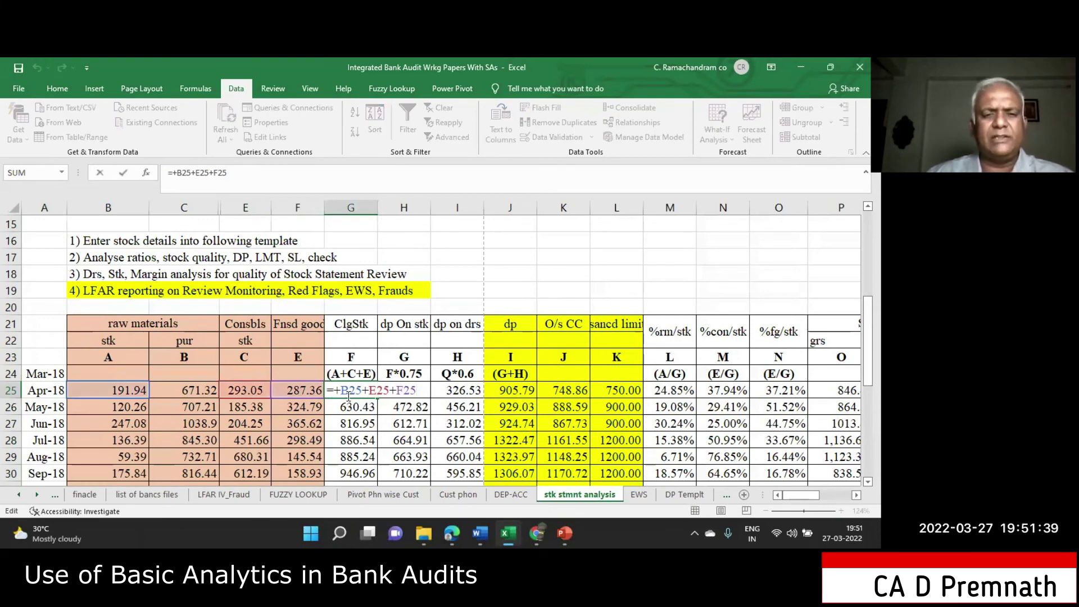
key("Tab")
key("Tab")
key("F2")
key("Escape")
left_click(681, 390)
double_click(681, 389)
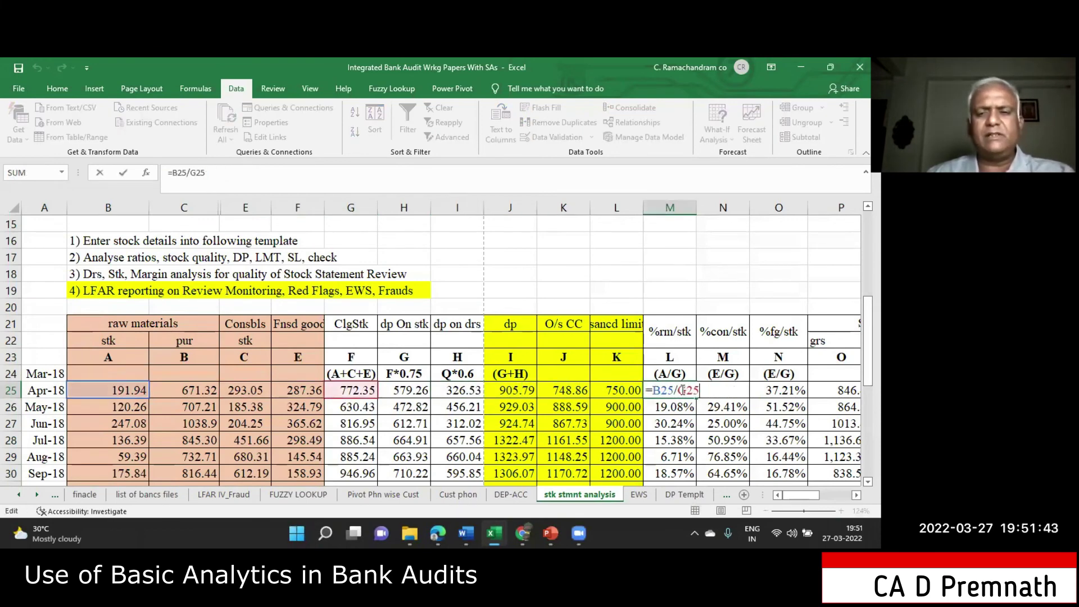
key("Escape")
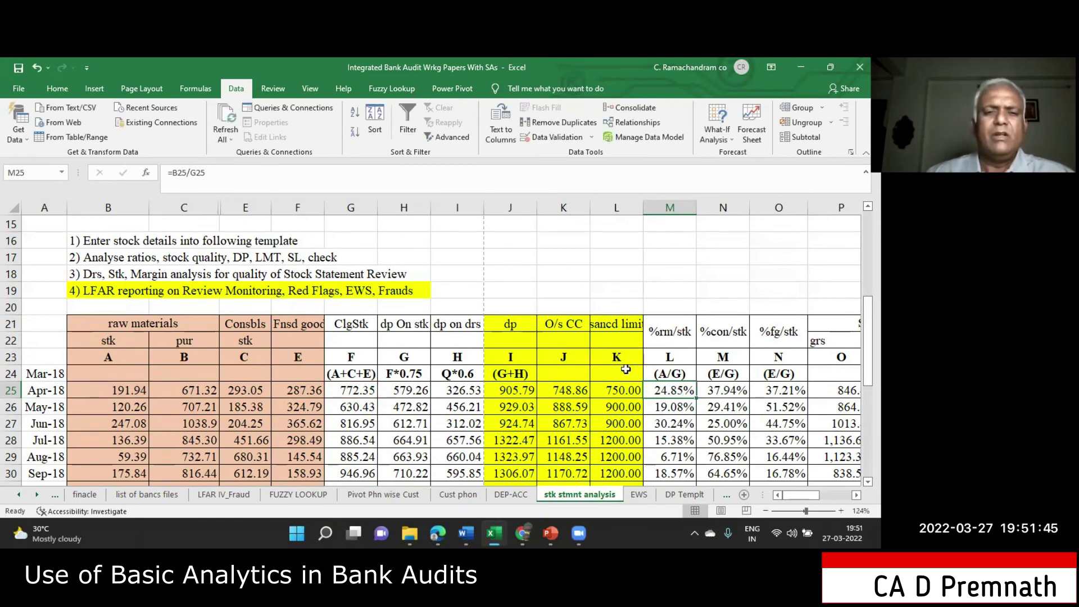
Select the dp, O/s CC and sanctioned limit columns from the header in row 21 down to row 36
scroll(460, 279, "down", 1)
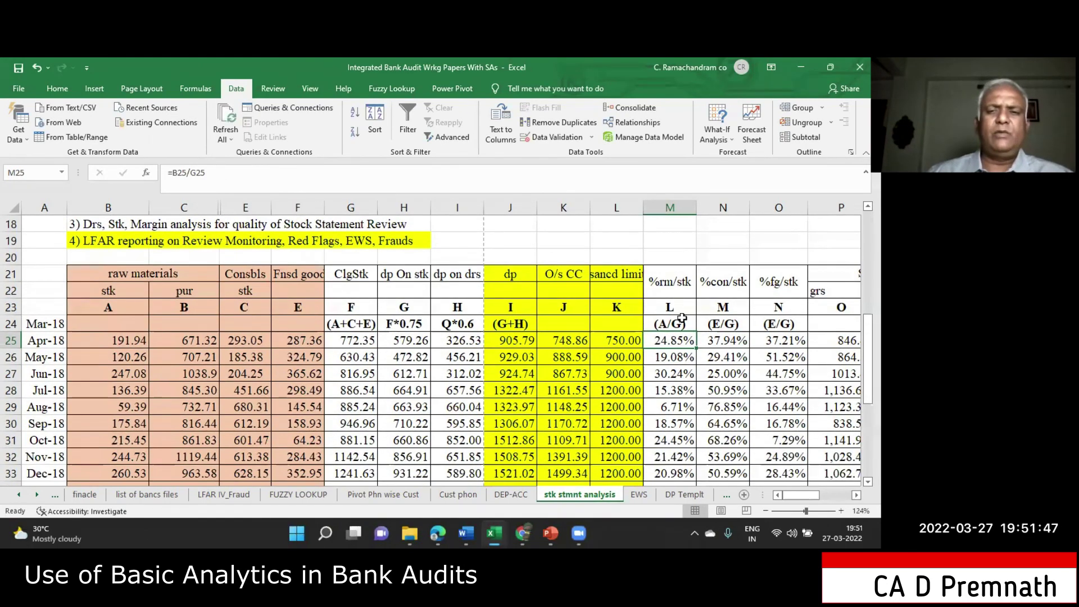
scroll(690, 295, "down", 1)
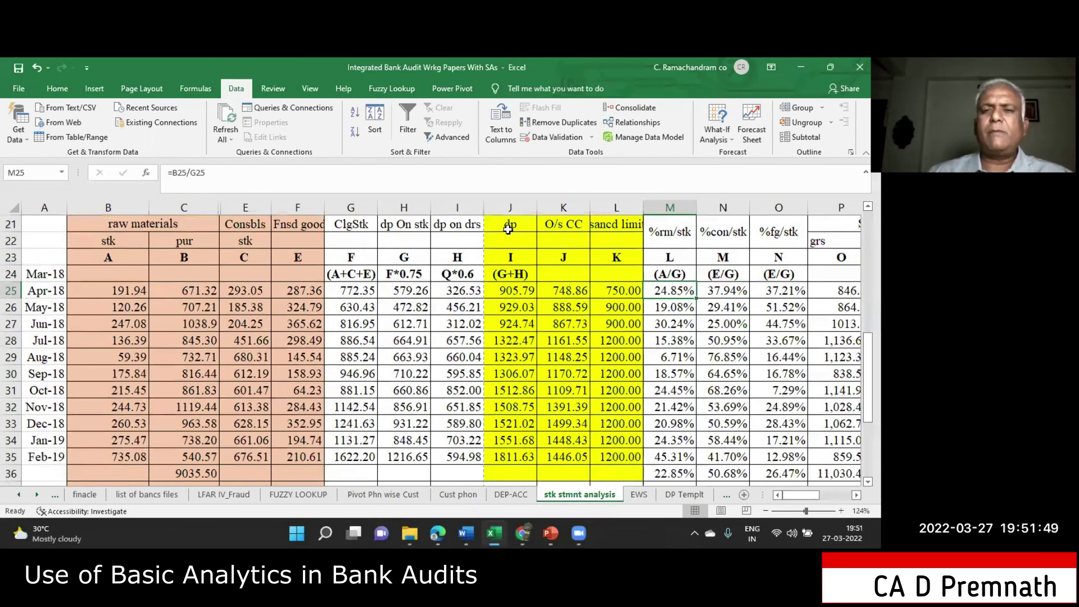
mouse_move(508, 225)
left_mouse_down()
mouse_move(618, 250)
mouse_move(612, 476)
left_mouse_up()
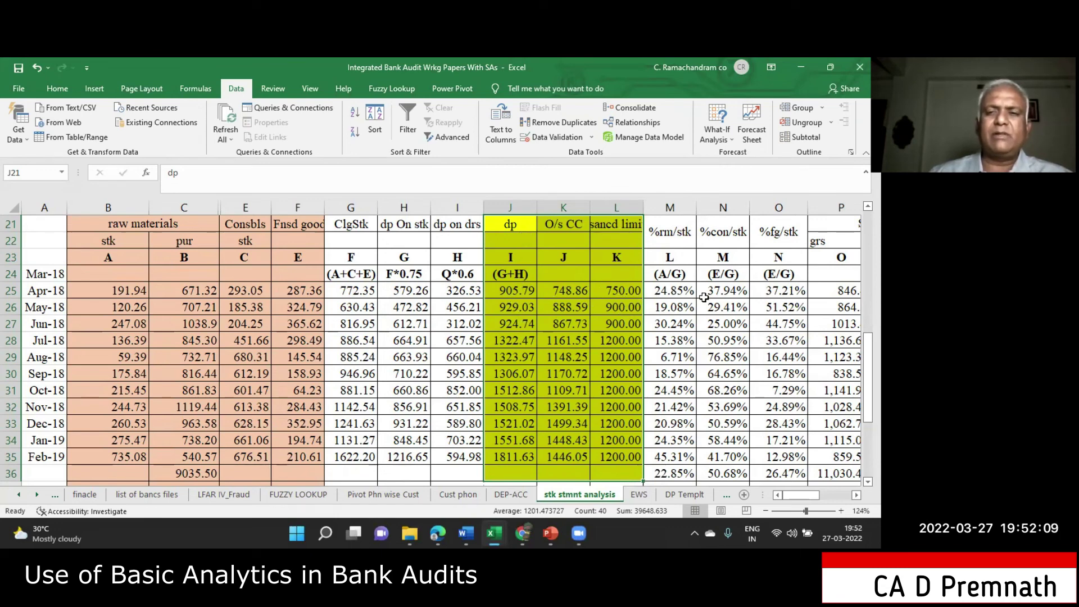
Check the average formula in cell N36 for the consumables percentage of stock
scroll(703, 297, "up", 1)
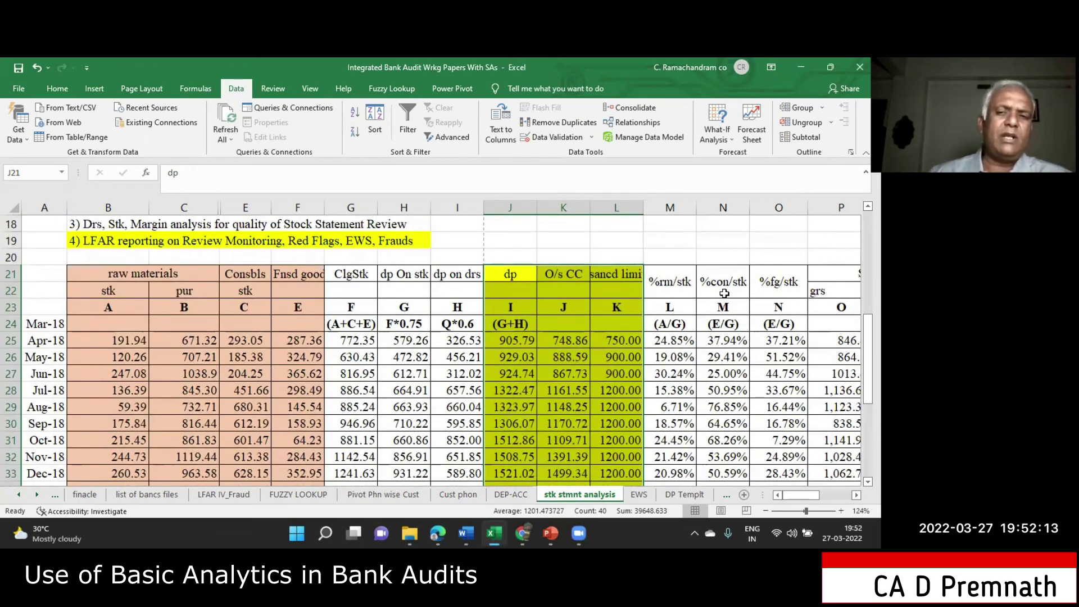
scroll(725, 293, "down", 1)
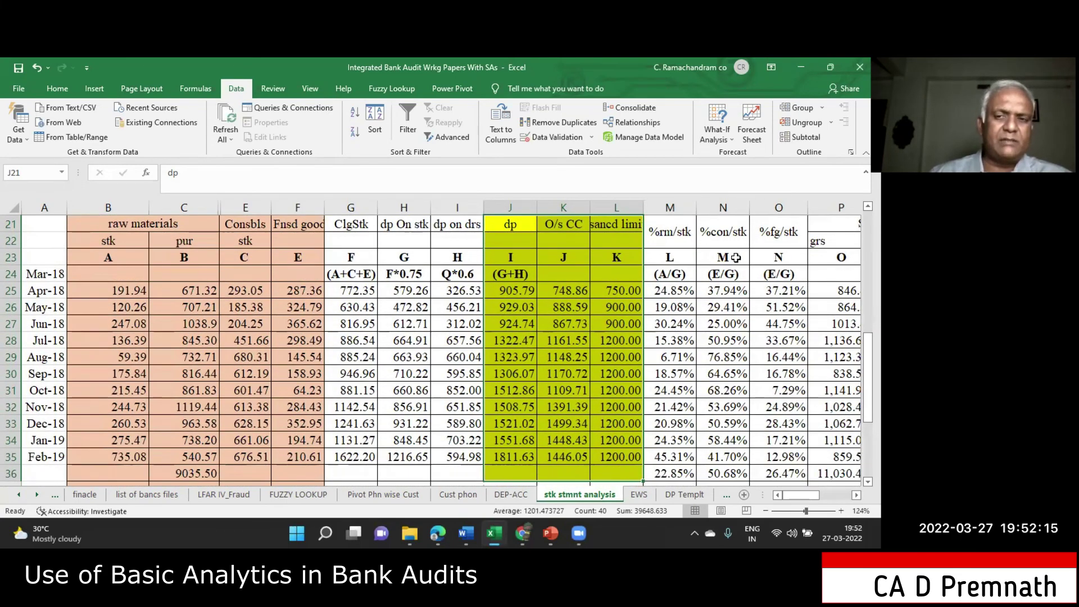
scroll(719, 337, "down", 1)
left_click(725, 422)
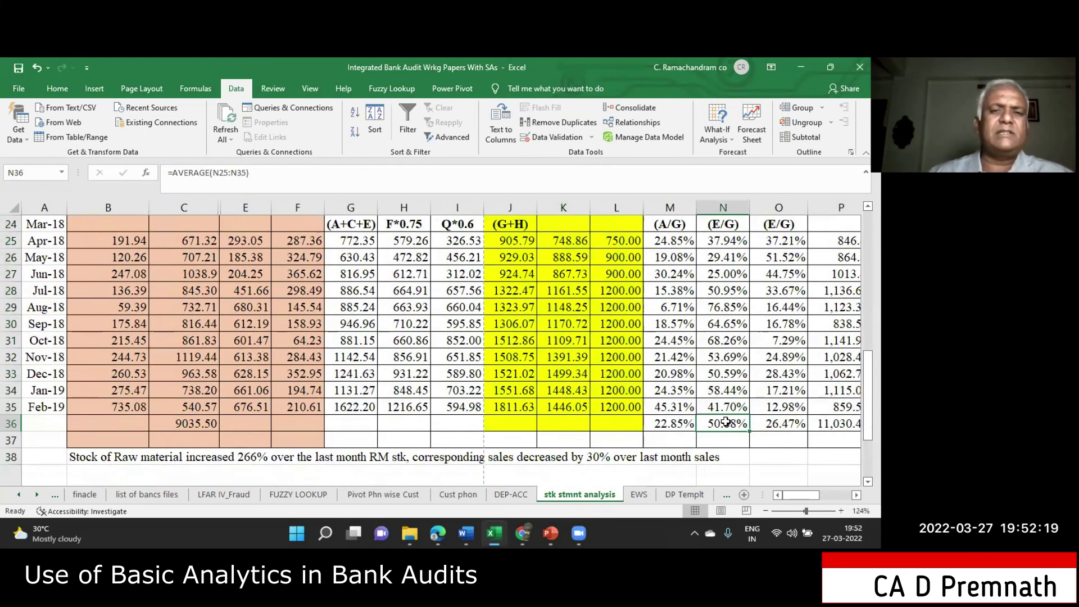
Switch to the Financial Ratio Analysis Ver. 1 workbook and return from the liquidity ratios section to its index
left_click(494, 532)
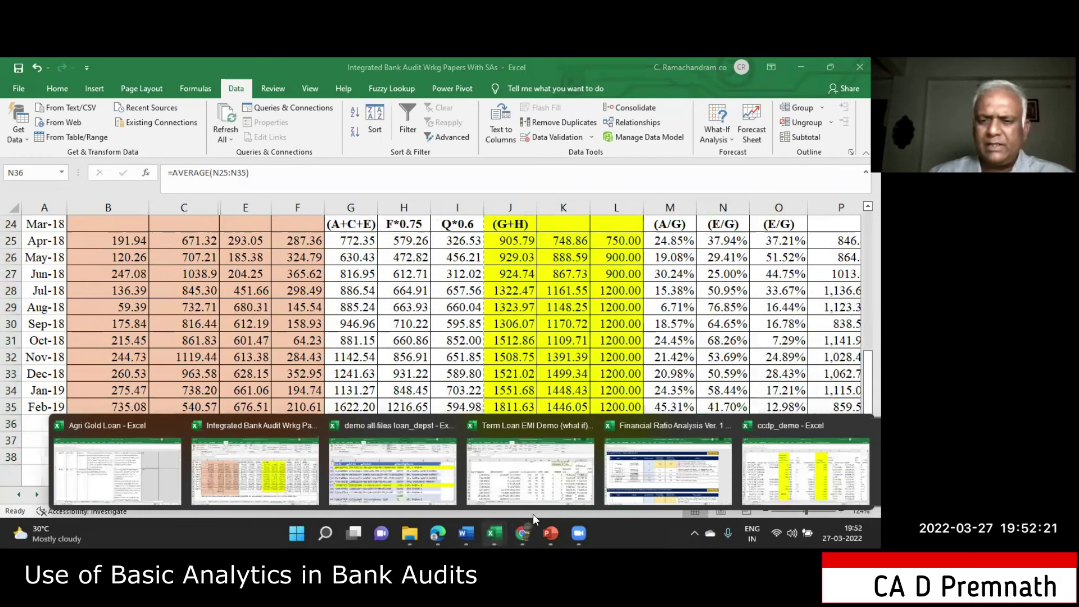
left_click(667, 472)
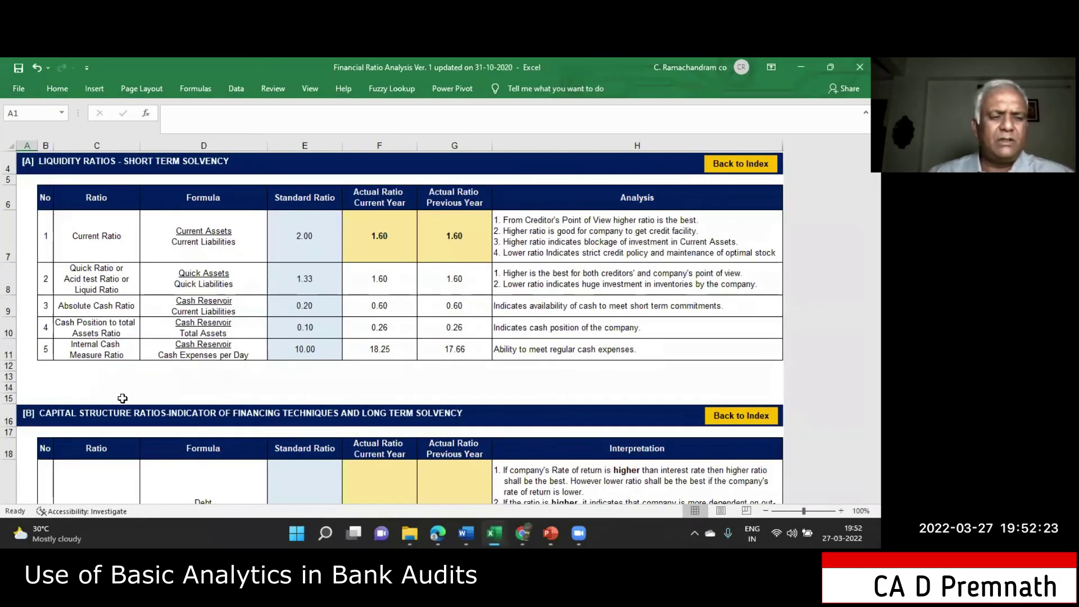
scroll(368, 253, "up", 1)
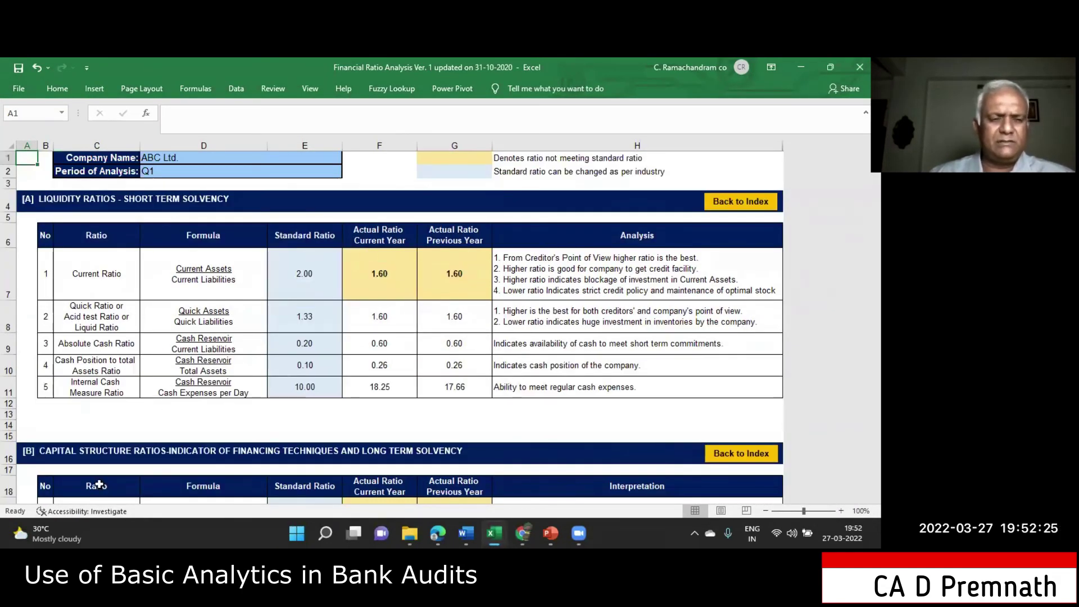
left_click(733, 206)
Enlarge the index sheet to 160% and examine its input sheets, ratio groups and the tool's source note
scroll(396, 309, "down", 4)
scroll(395, 310, "up", 2)
scroll(395, 311, "up", 1)
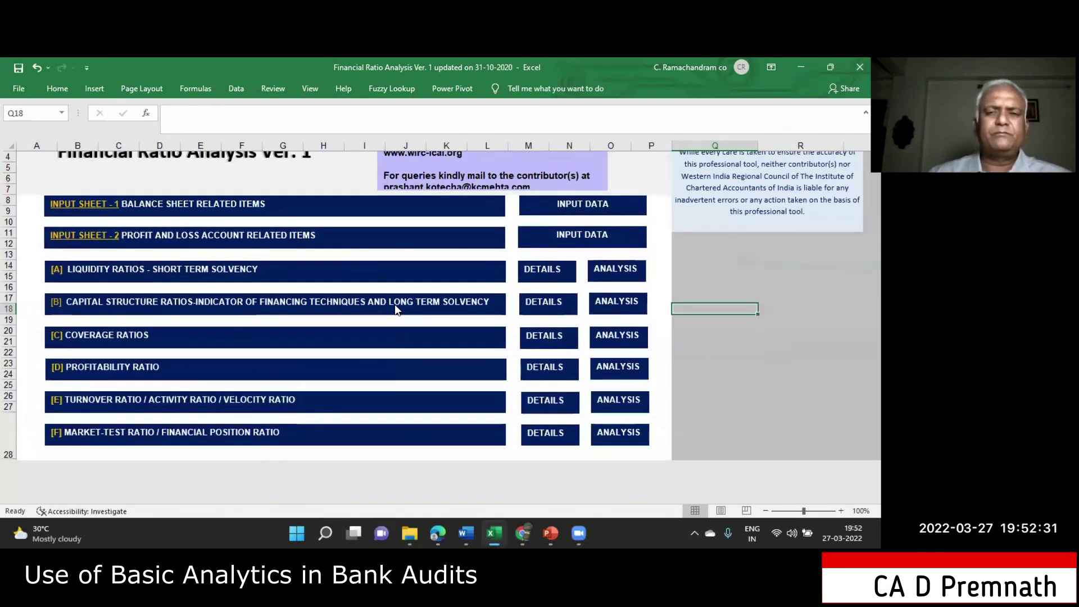
scroll(349, 320, "up", 4)
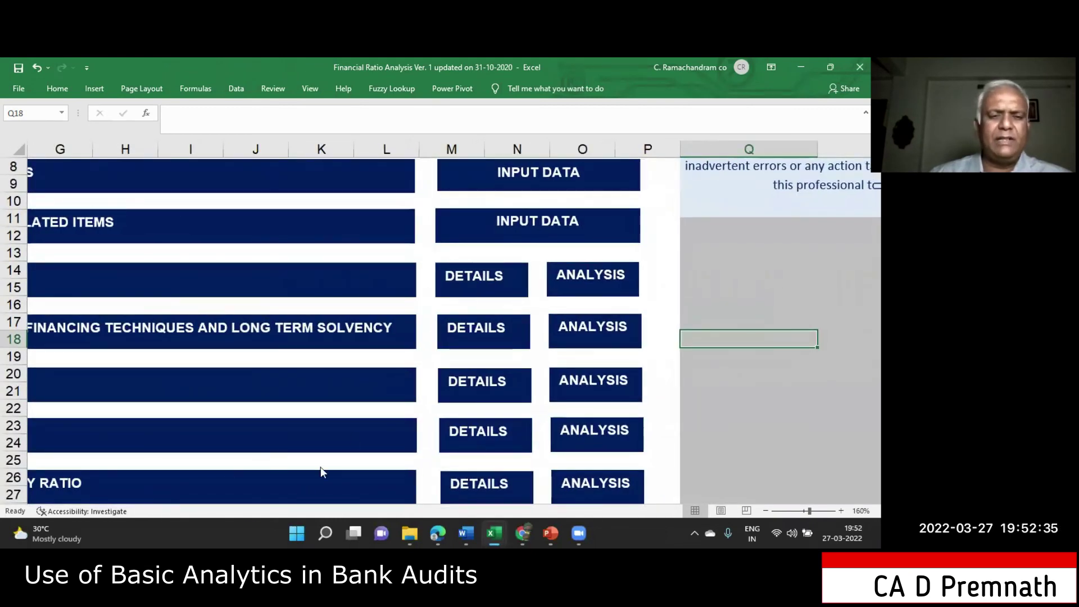
scroll(380, 423, "up", 3)
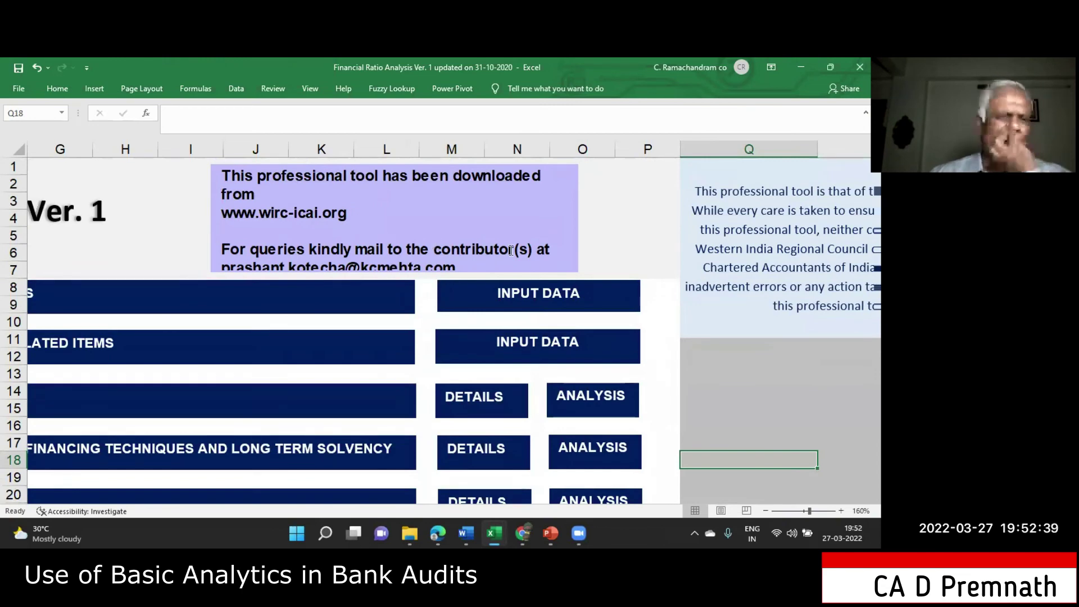
Examine the index's input data, details and analysis links for each ratio group, and reduce the sheet zoom to 70%
scroll(535, 314, "down", 1)
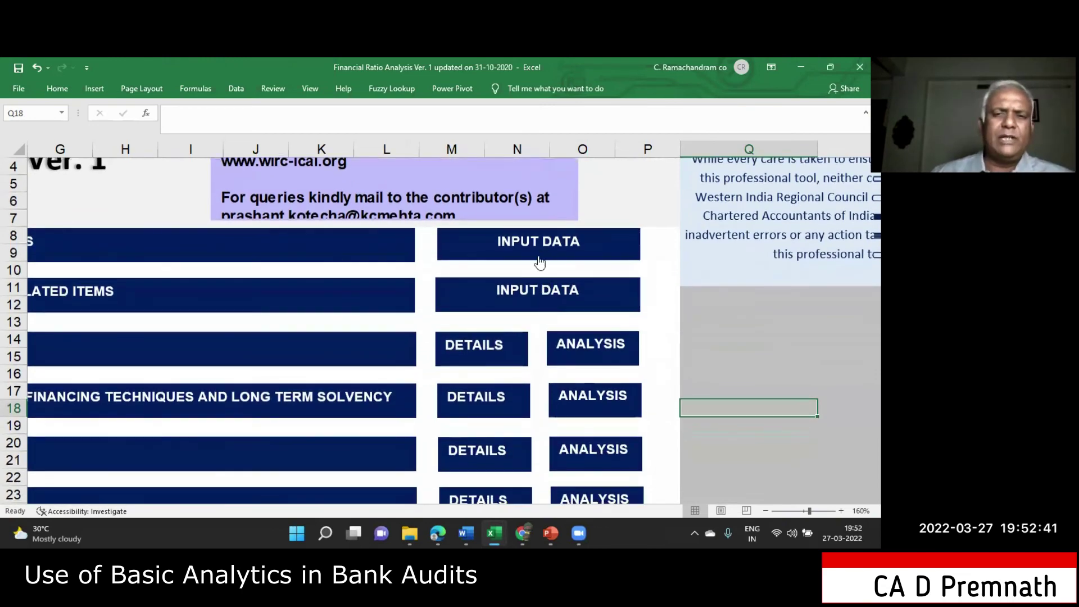
scroll(585, 316, "down", 3)
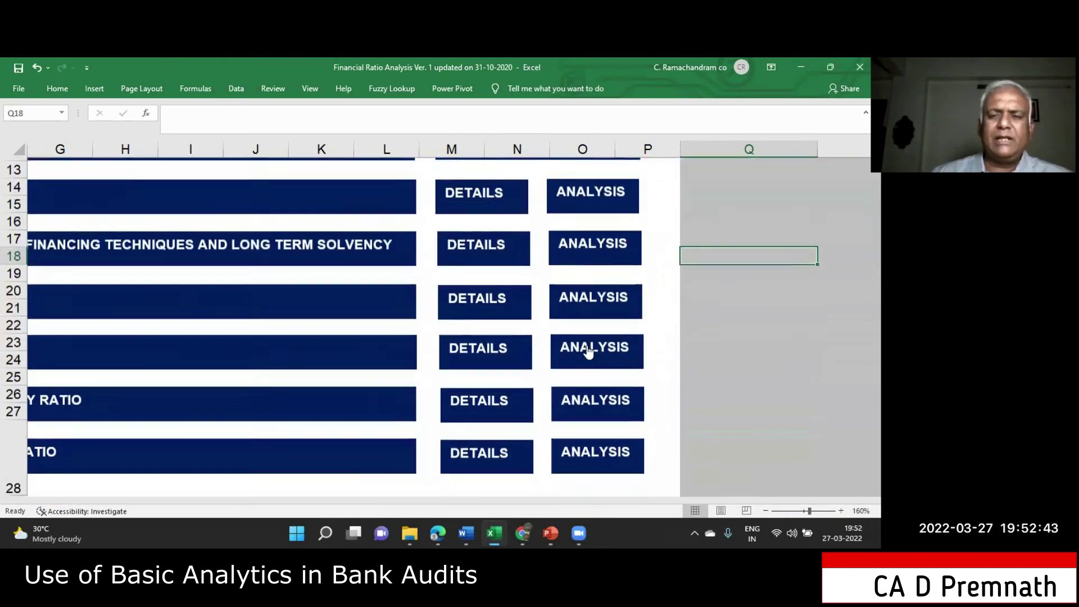
scroll(590, 354, "down", 3)
scroll(591, 291, "up", 3)
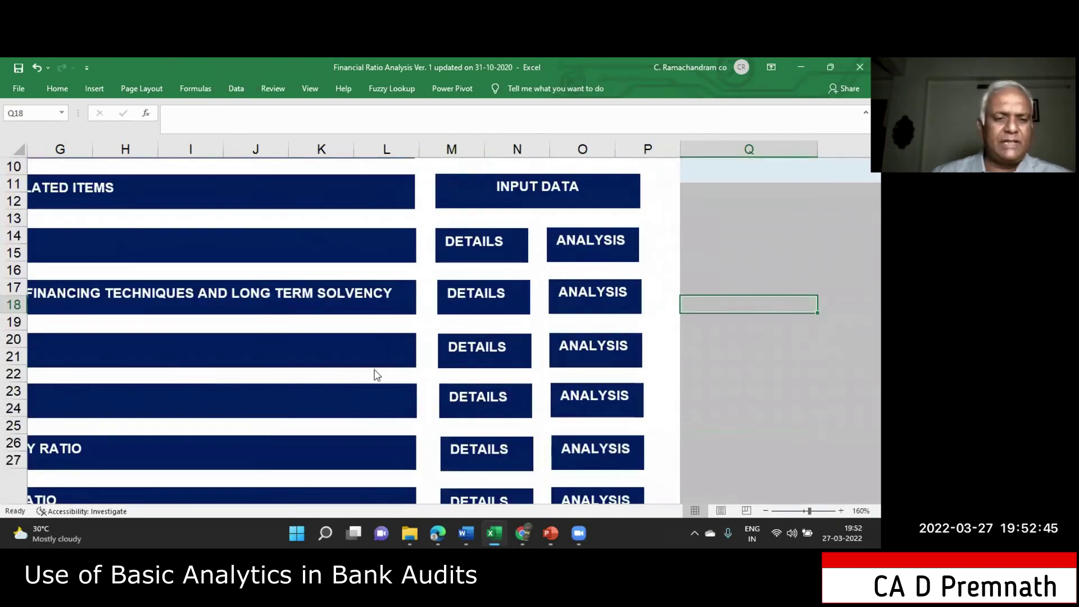
scroll(356, 352, "up", 3, "ctrl")
scroll(343, 339, "down", 10, "ctrl")
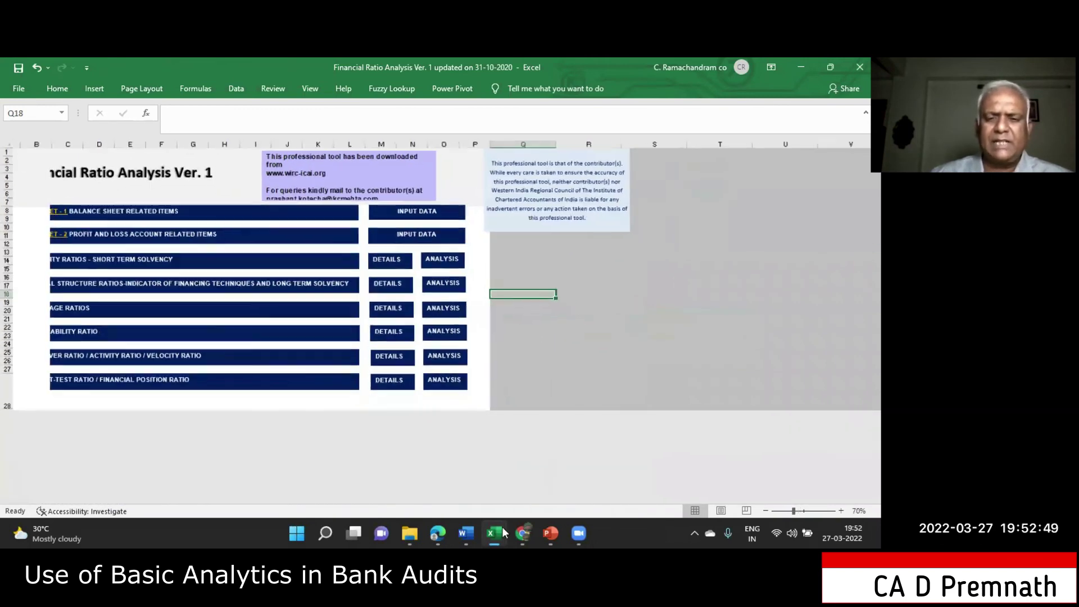
Switch to the Integrated Bank Audit Wrkg Papers With SAs workbook and review the raw material, consumables and finished goods percentages of stock
mouse_move(503, 532)
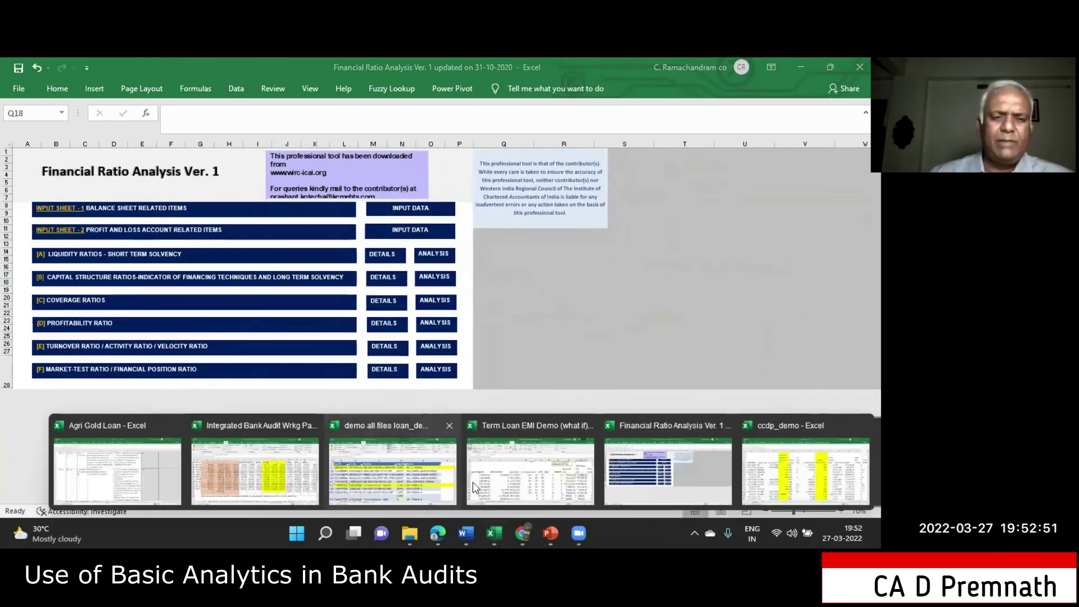
left_click(267, 473)
scroll(558, 354, "up", 2)
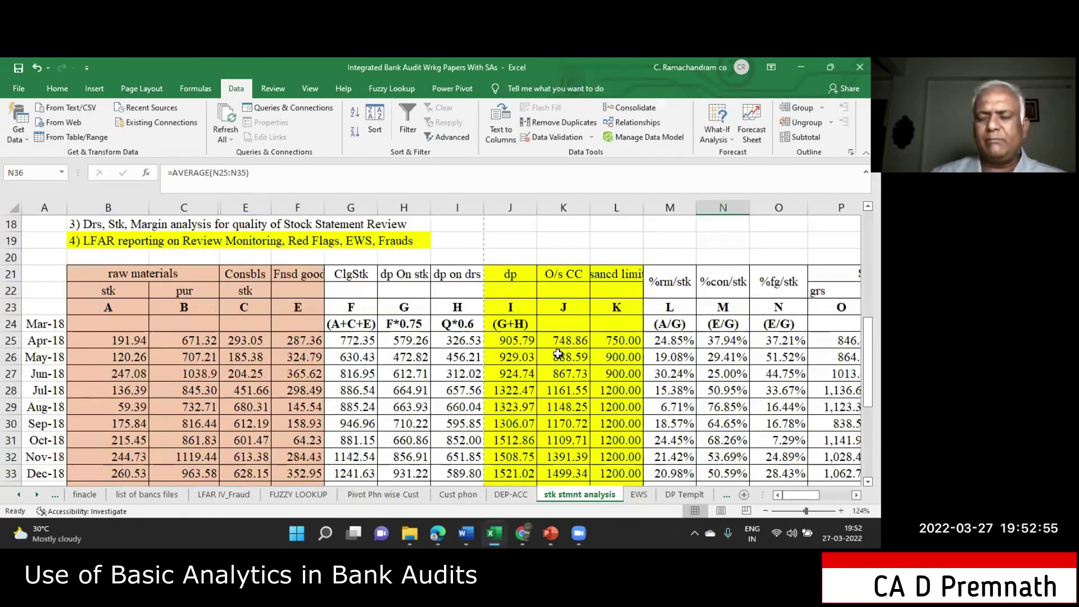
left_click(856, 495)
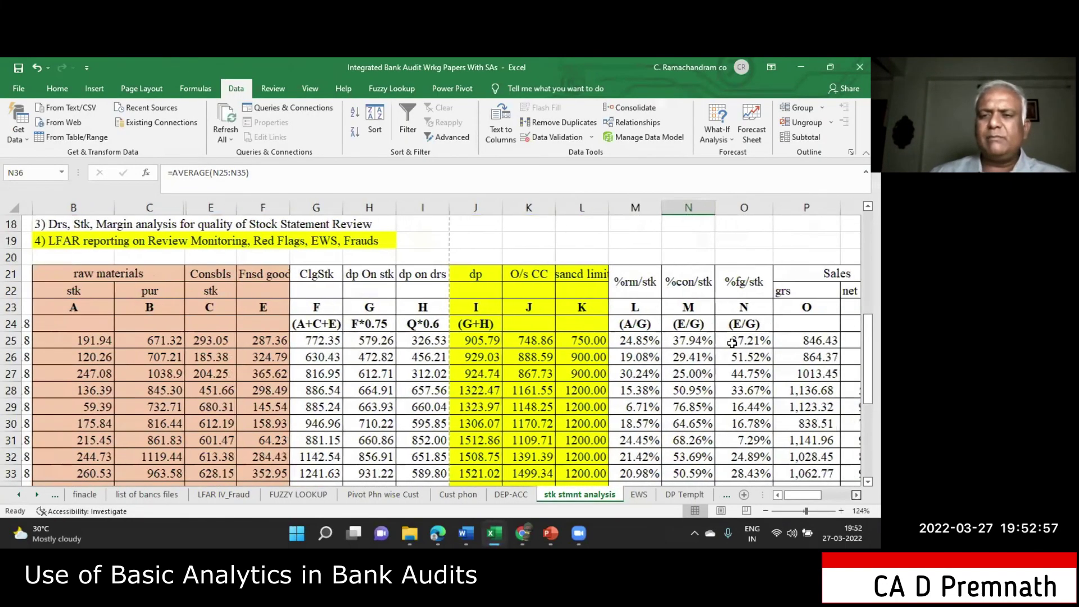
scroll(690, 358, "down", 1)
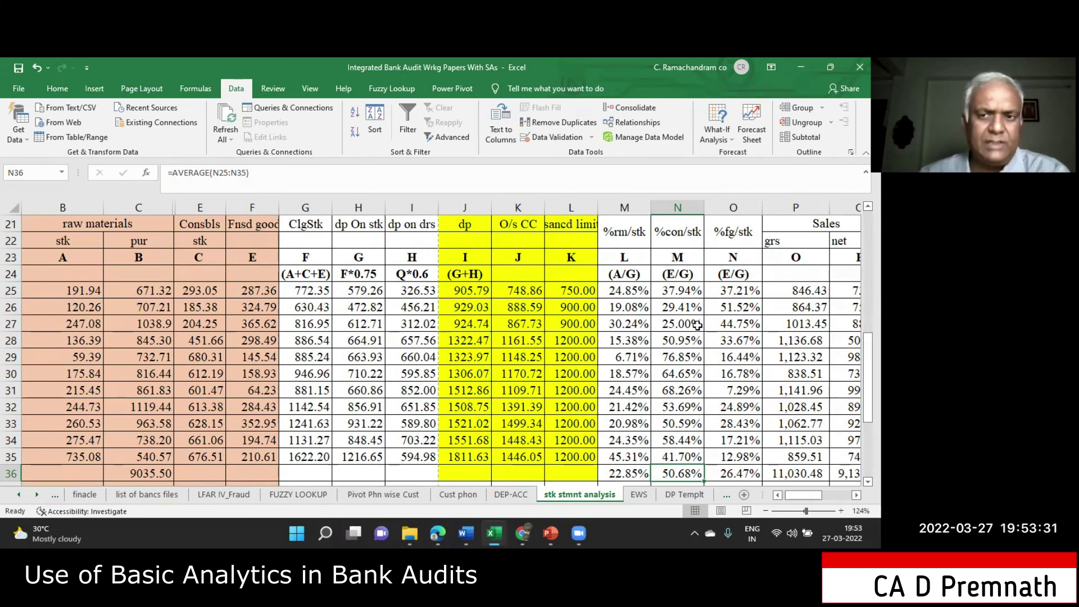
scroll(697, 326, "up", 1)
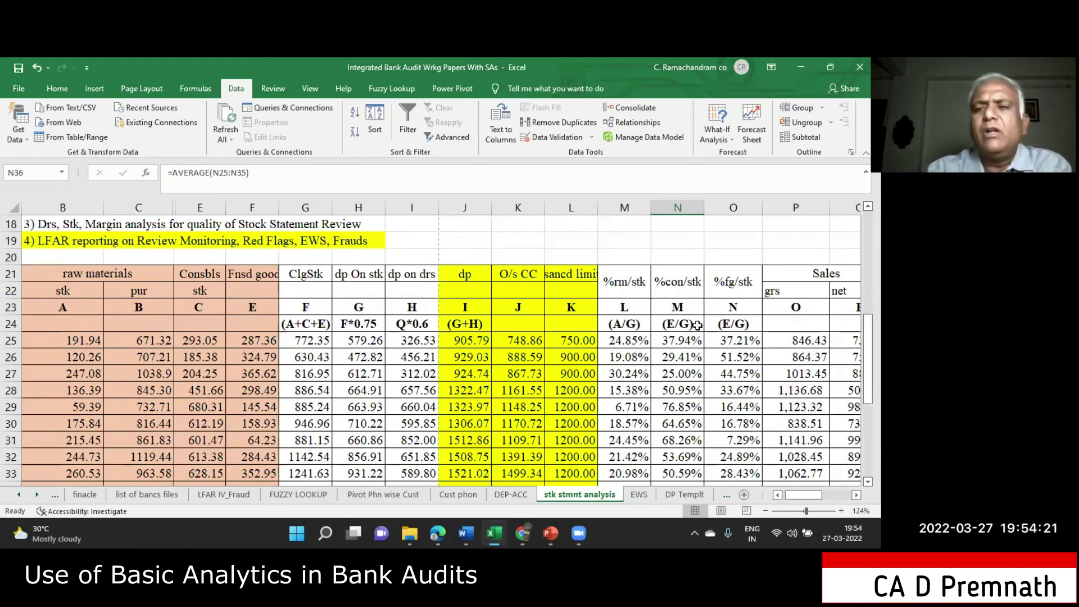
scroll(697, 324, "down", 1)
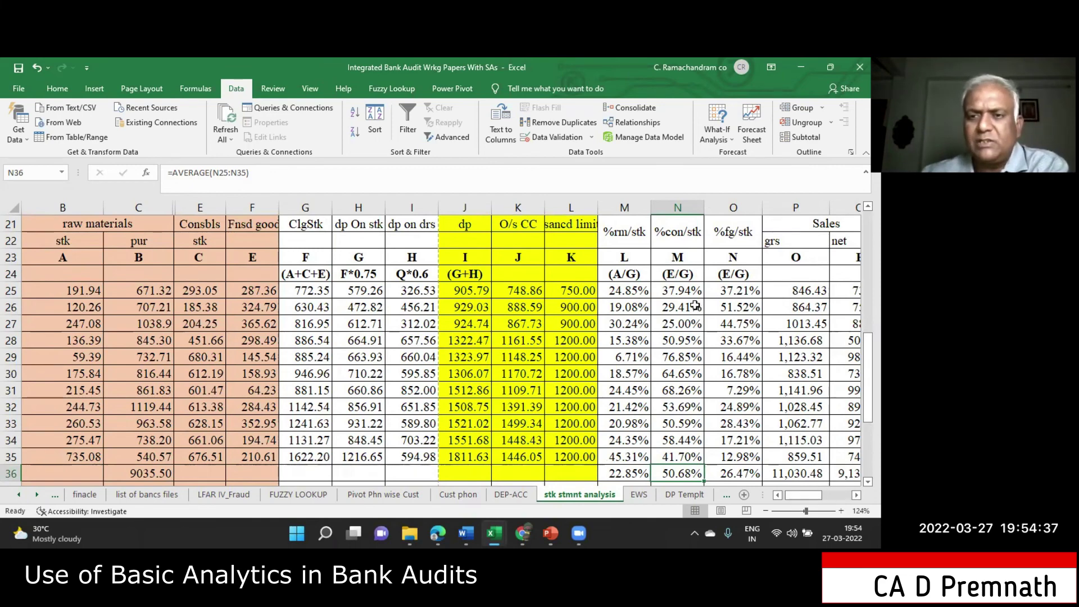
scroll(695, 305, "up", 1)
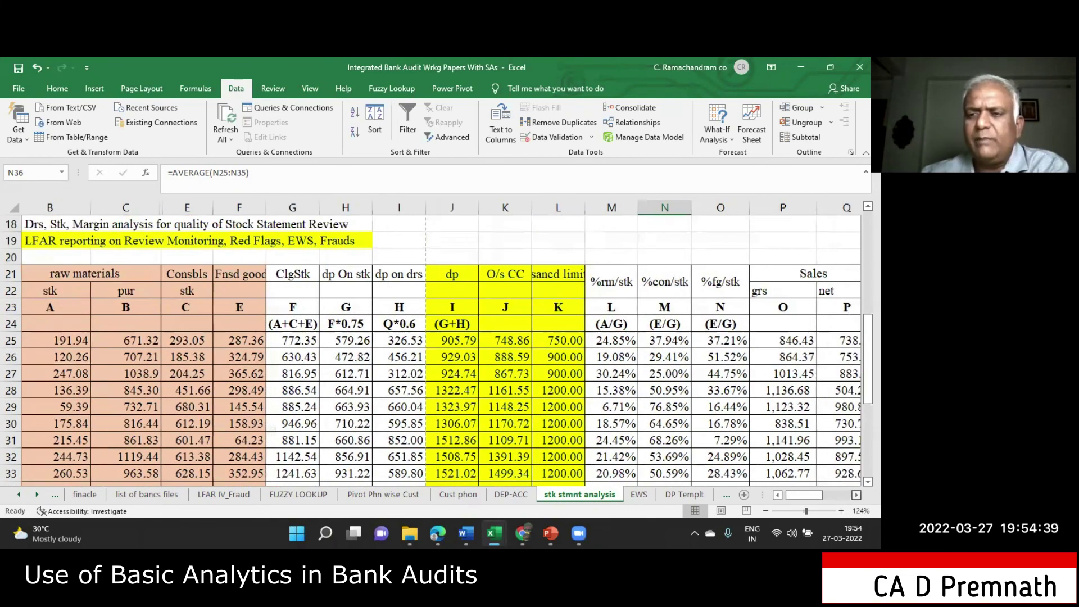
Examine the first month's net sales, debtors, collection and OCC deposits cells in row 25 of the stock statement analysis
scroll(470, 336, "right", 5)
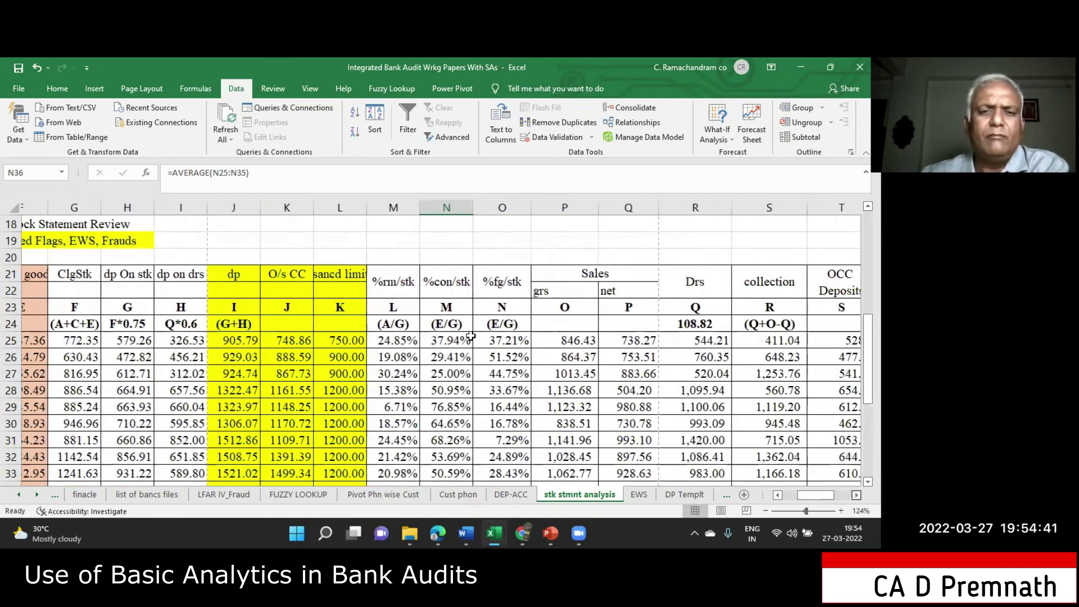
scroll(471, 336, "right", 4)
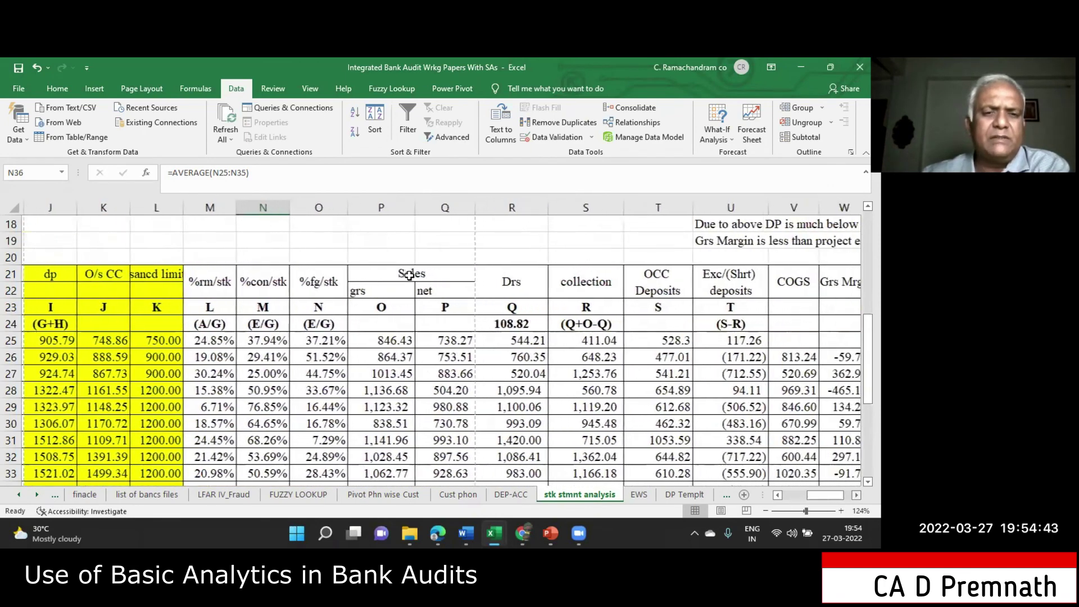
scroll(409, 274, "right", 2)
scroll(416, 274, "down", 1)
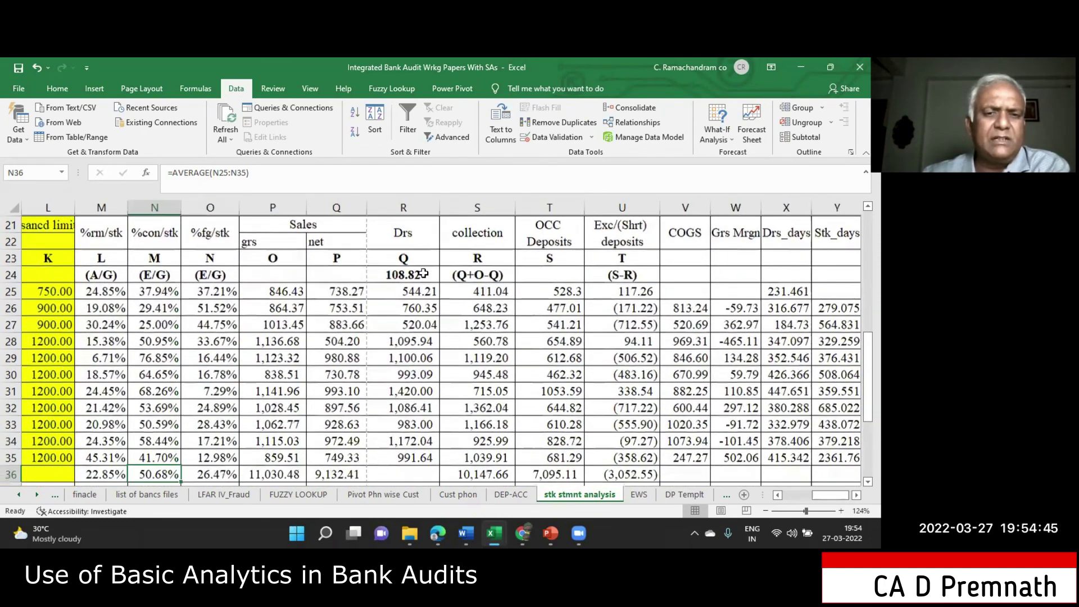
left_click(337, 291)
left_click(427, 290)
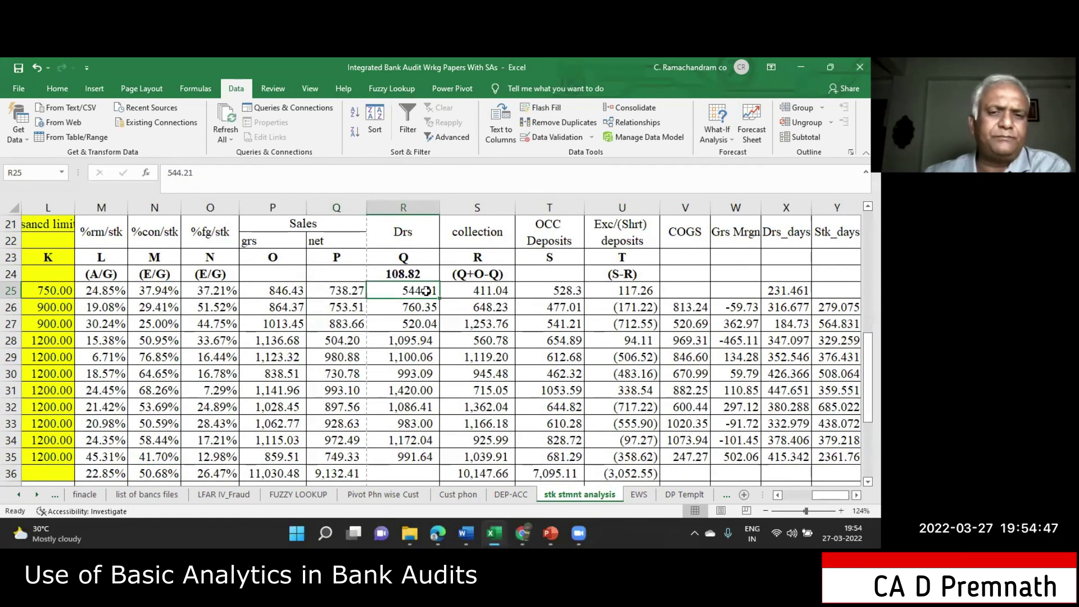
left_click(493, 292)
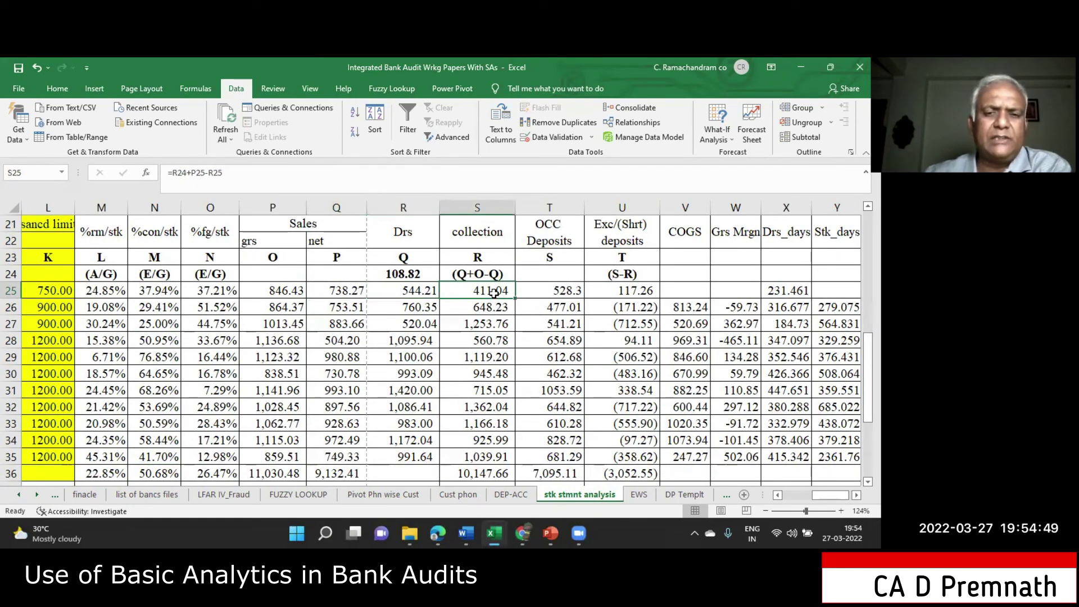
left_click(559, 290)
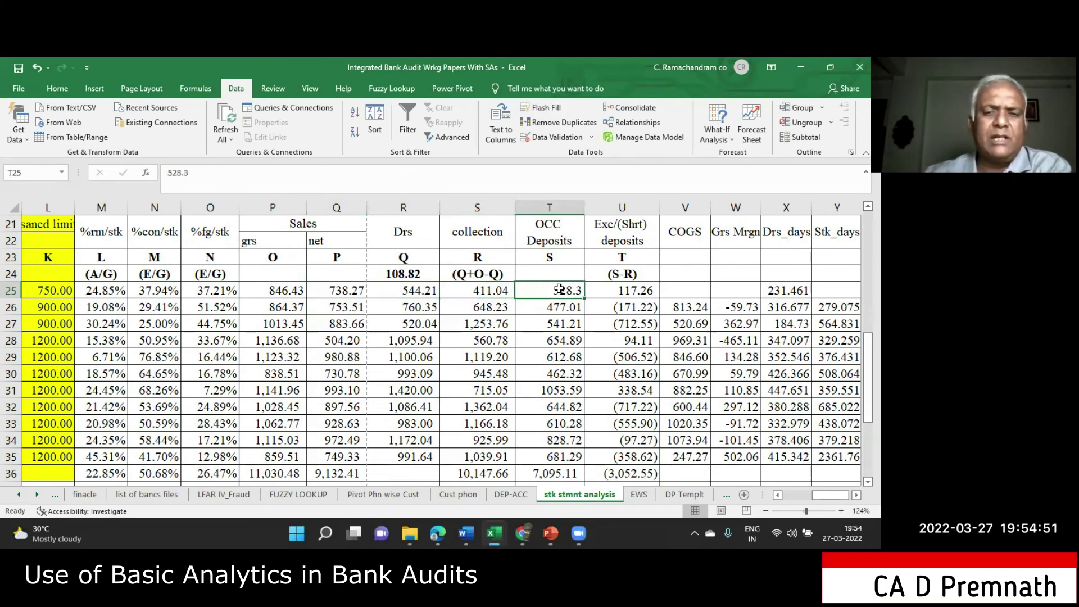
left_click(475, 290)
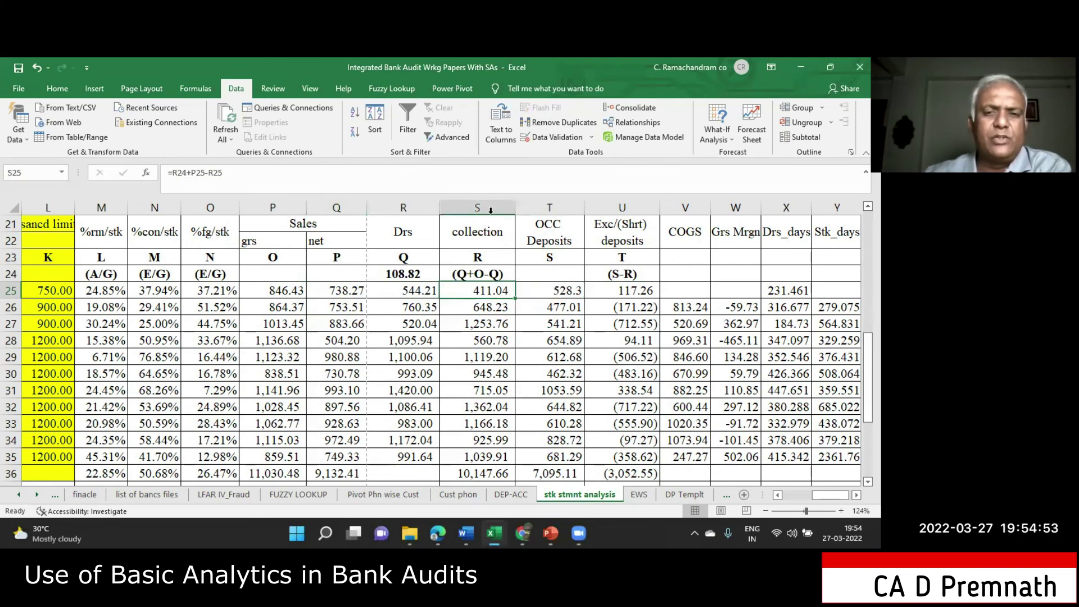
left_click(553, 292)
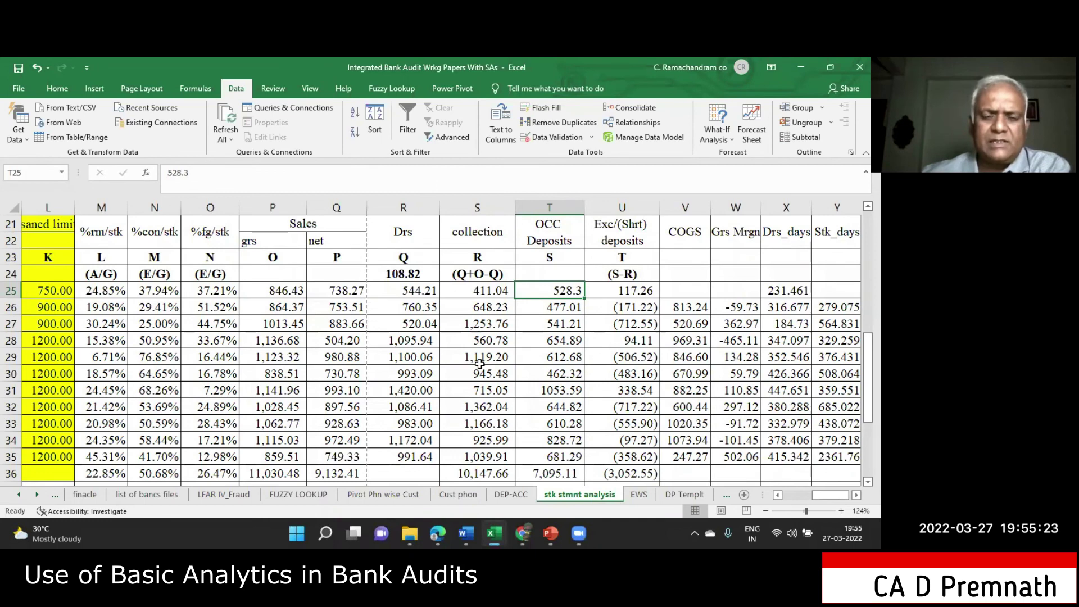
Check the collection and OCC deposits totals in row 36 and the cell references of the collection formula in S25
left_click(488, 474)
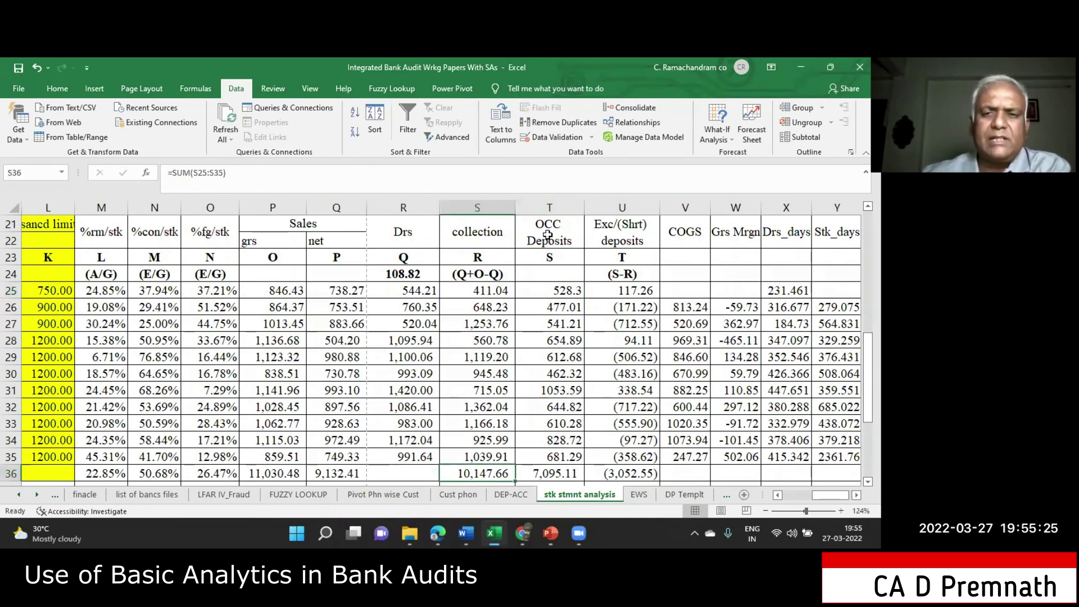
left_click(548, 473)
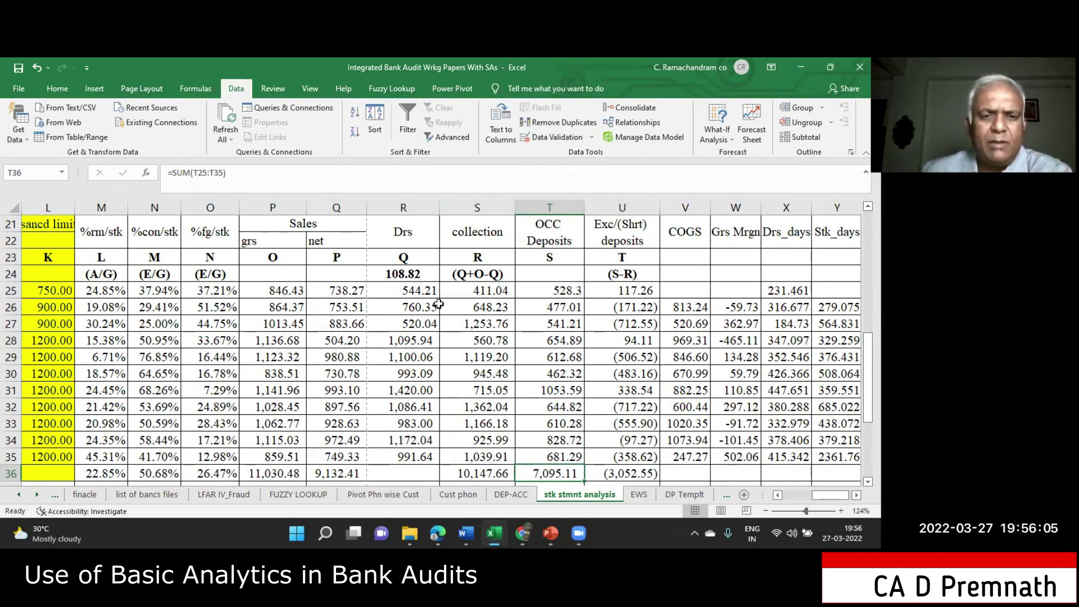
left_click(479, 290)
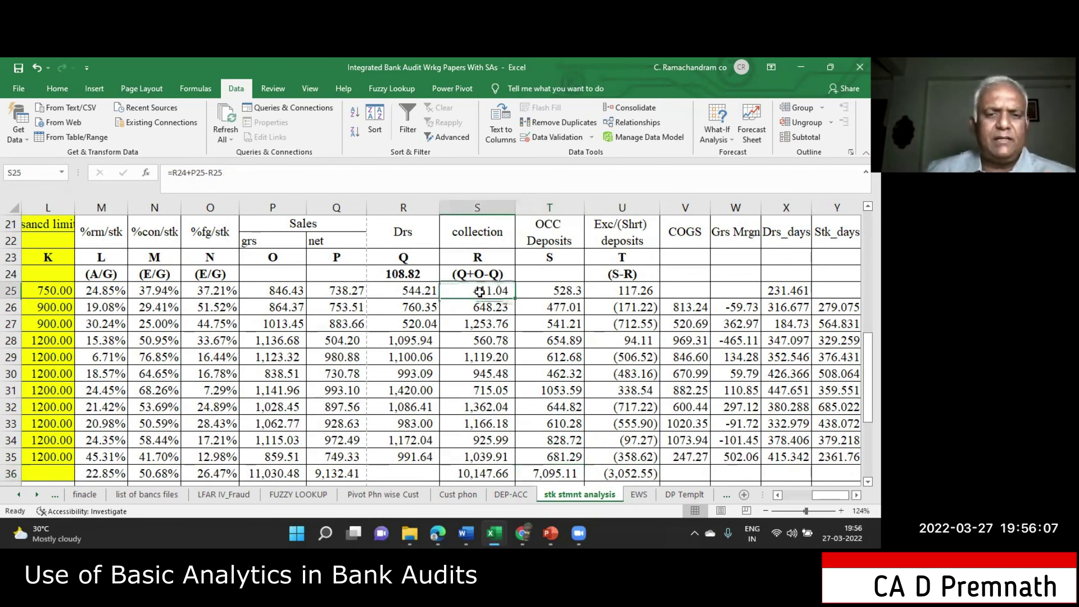
double_click(479, 290)
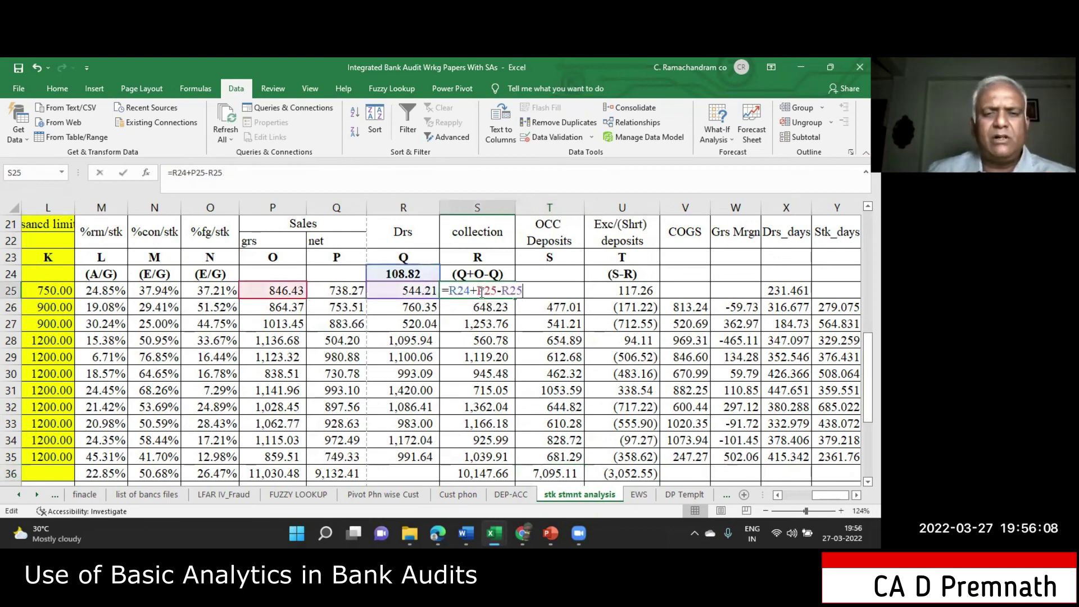
left_click(562, 307)
key("Escape")
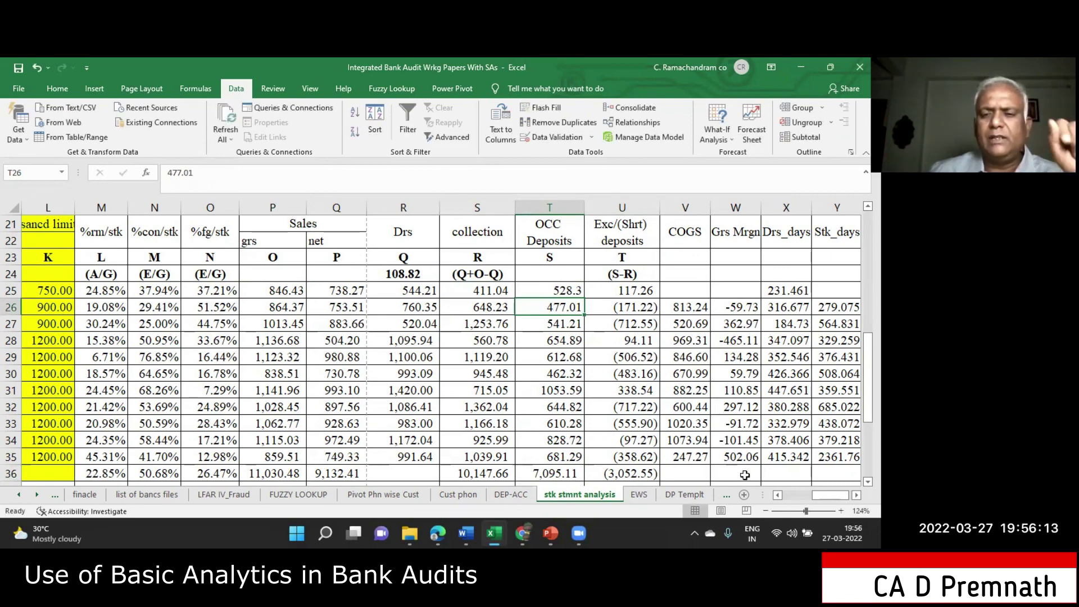
Inspect the COGS formula in cell V26 beside the excess or short deposits column
scroll(531, 368, "right", 3)
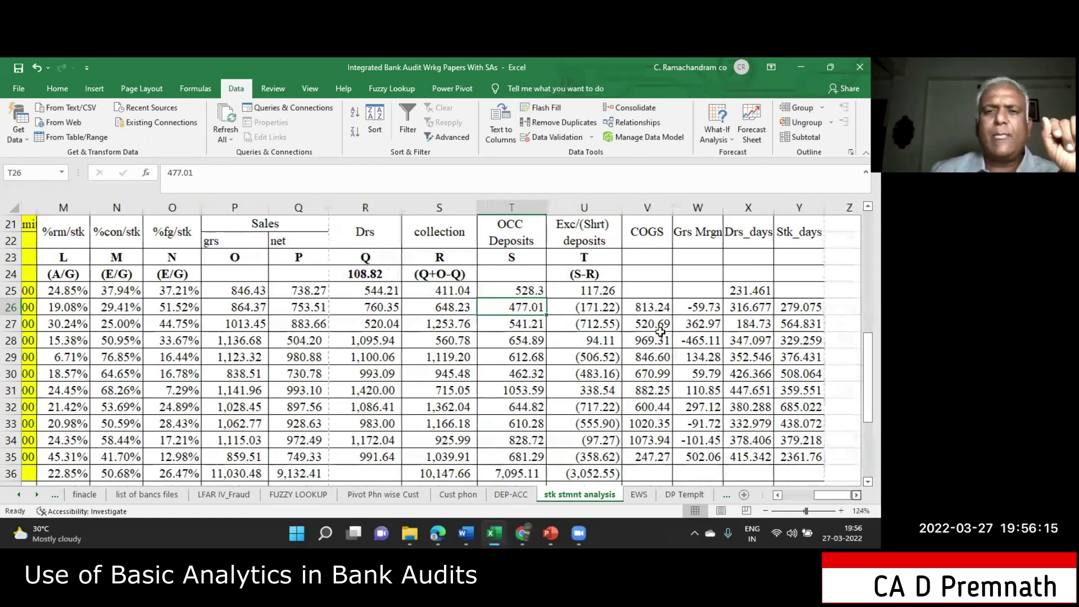
scroll(530, 368, "up", 1)
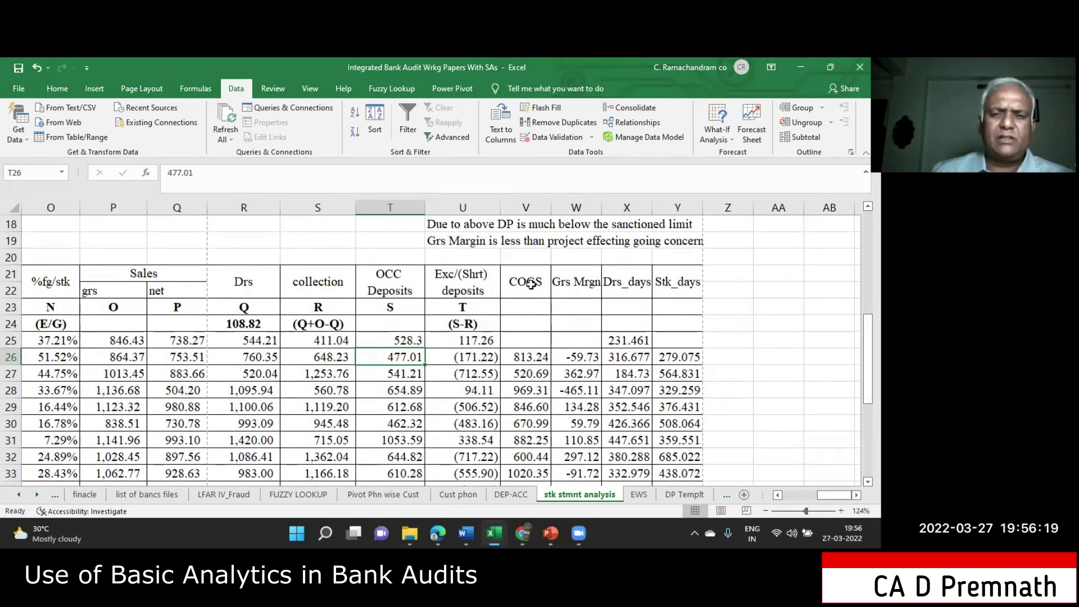
left_click(531, 355)
scroll(523, 303, "down", 1)
scroll(523, 304, "up", 2)
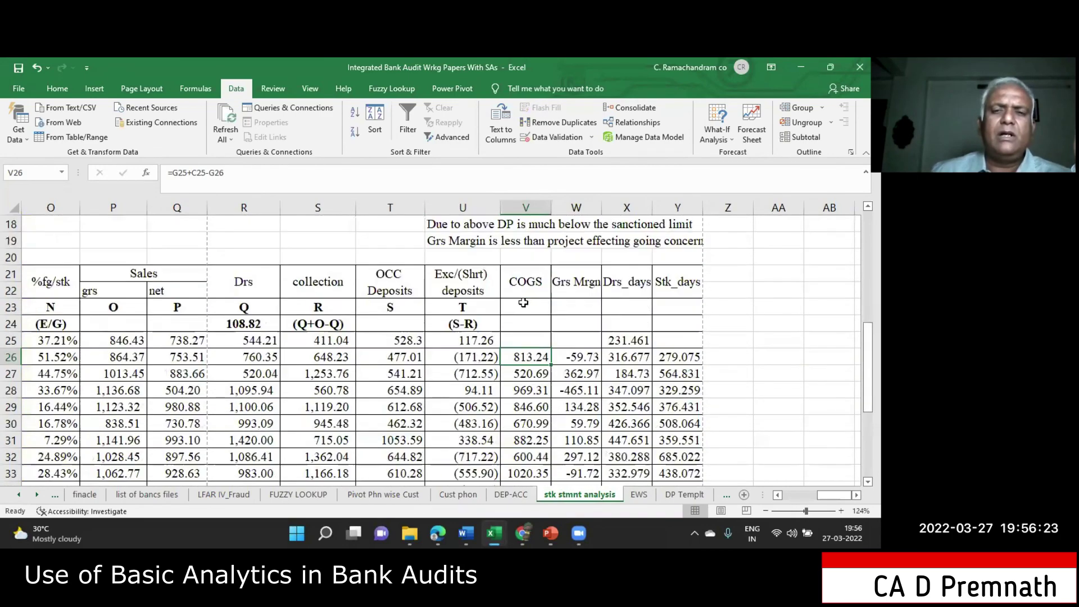
Check the gross margin percentage formula in cell W38 against the monthly figures above it
scroll(577, 288, "down", 1)
scroll(577, 288, "down", 3)
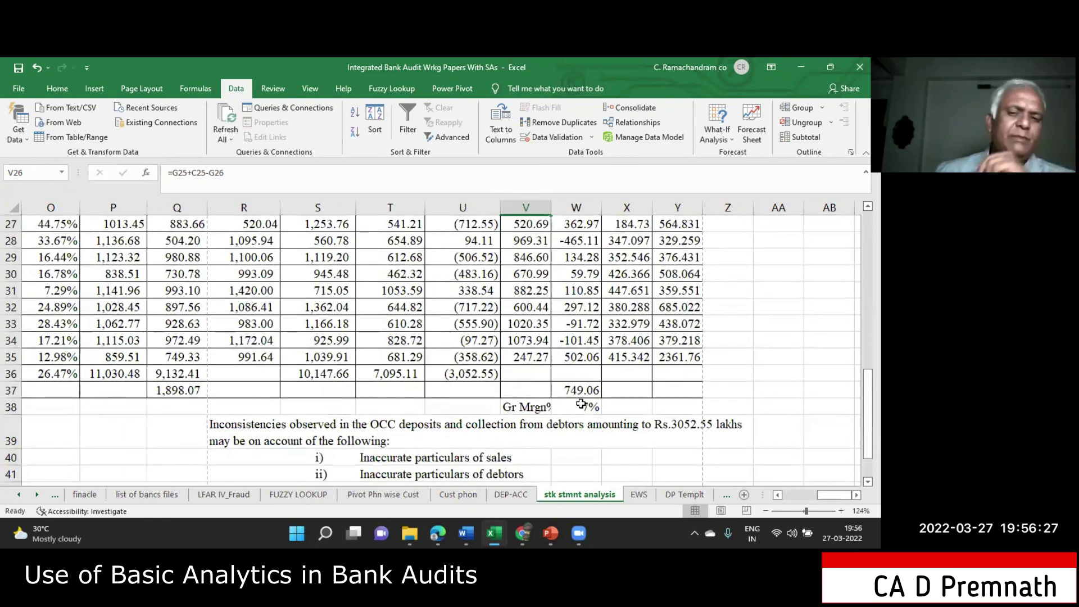
left_click(581, 405)
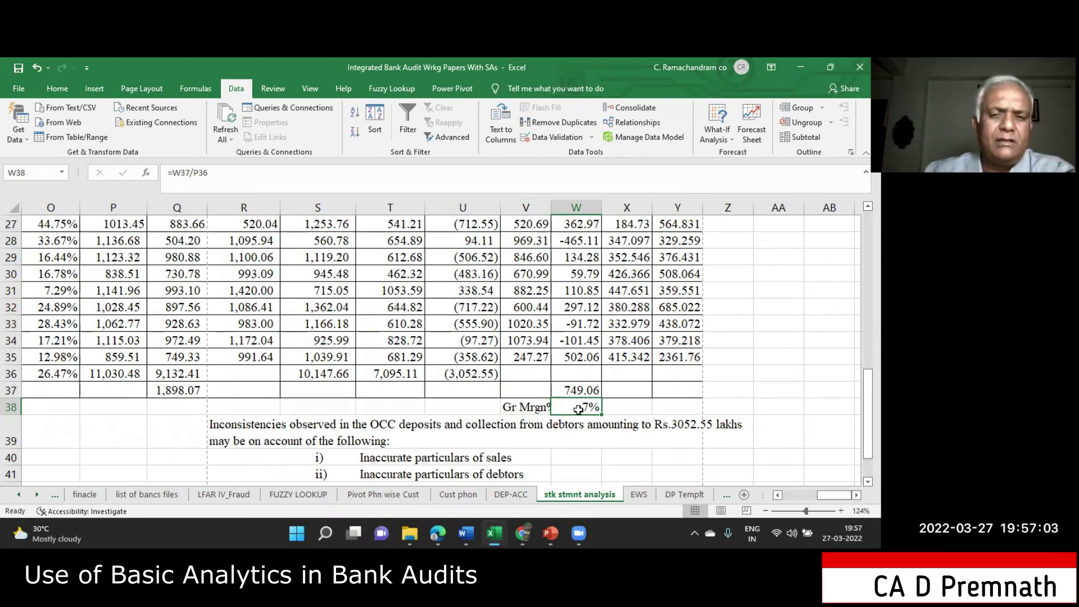
scroll(567, 341, "up", 1)
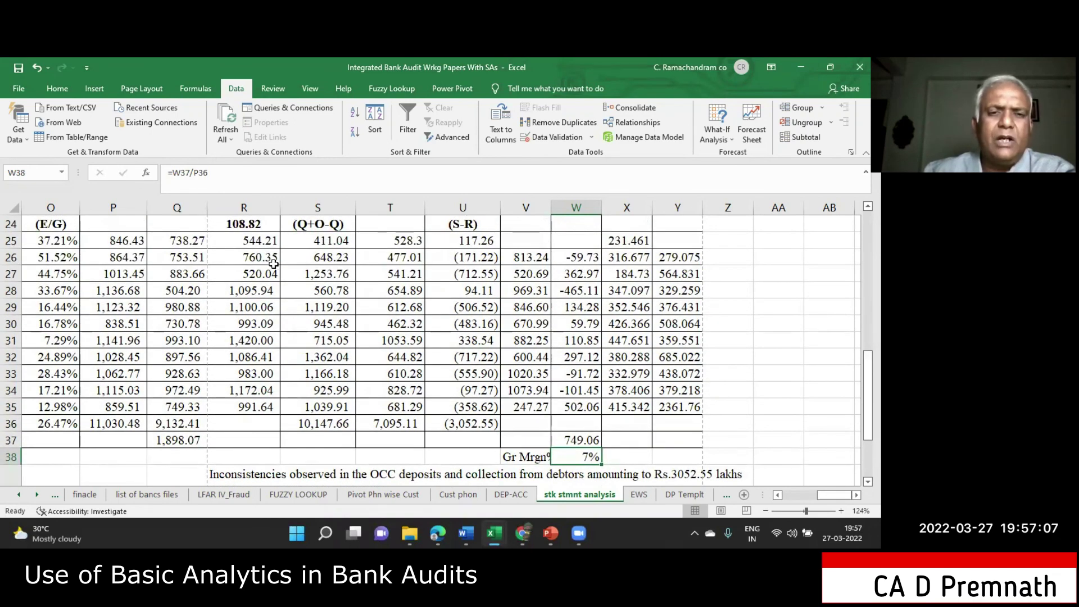
scroll(571, 305, "down", 1)
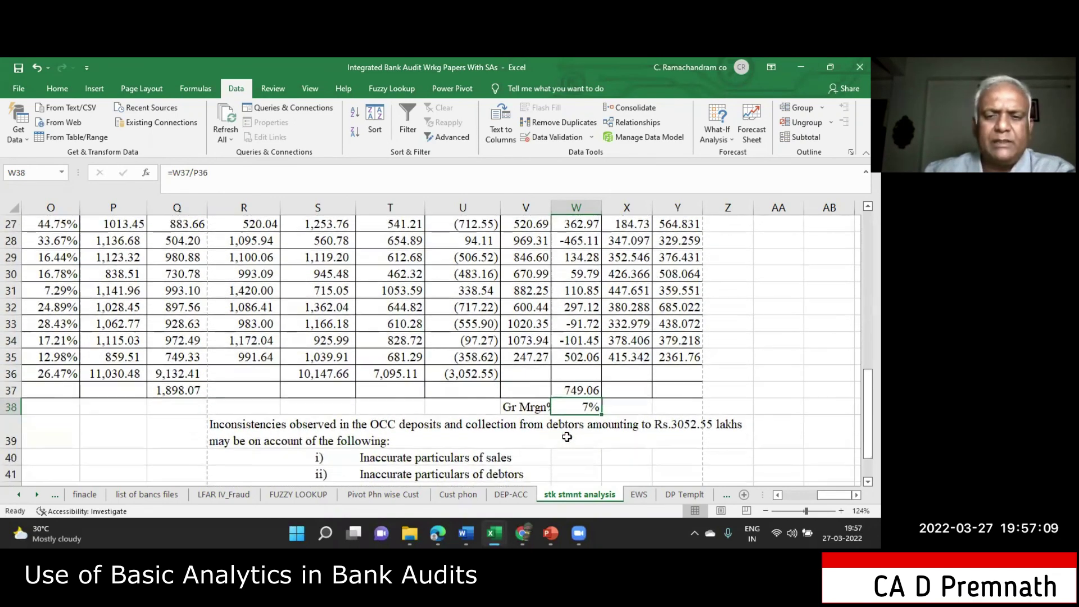
Select the yellow dp, O/s CC and sanctioned limit columns from row 21 through row 36
left_click(777, 495)
left_click(778, 494)
left_click(777, 494)
left_click(777, 494)
left_click(777, 495)
scroll(318, 291, "left", 3)
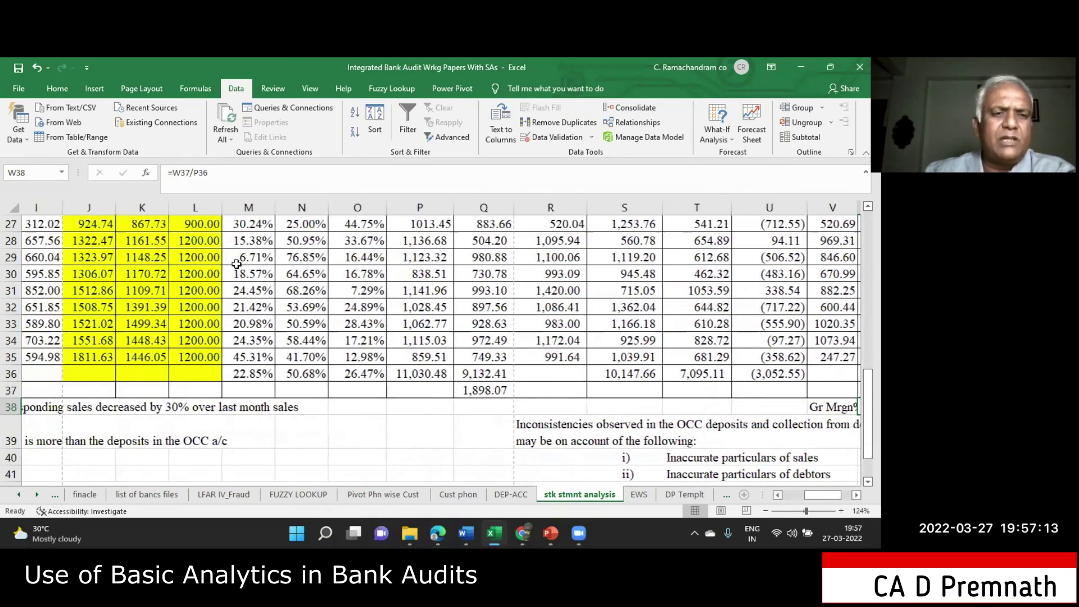
scroll(259, 224, "up", 1)
scroll(260, 387, "up", 2)
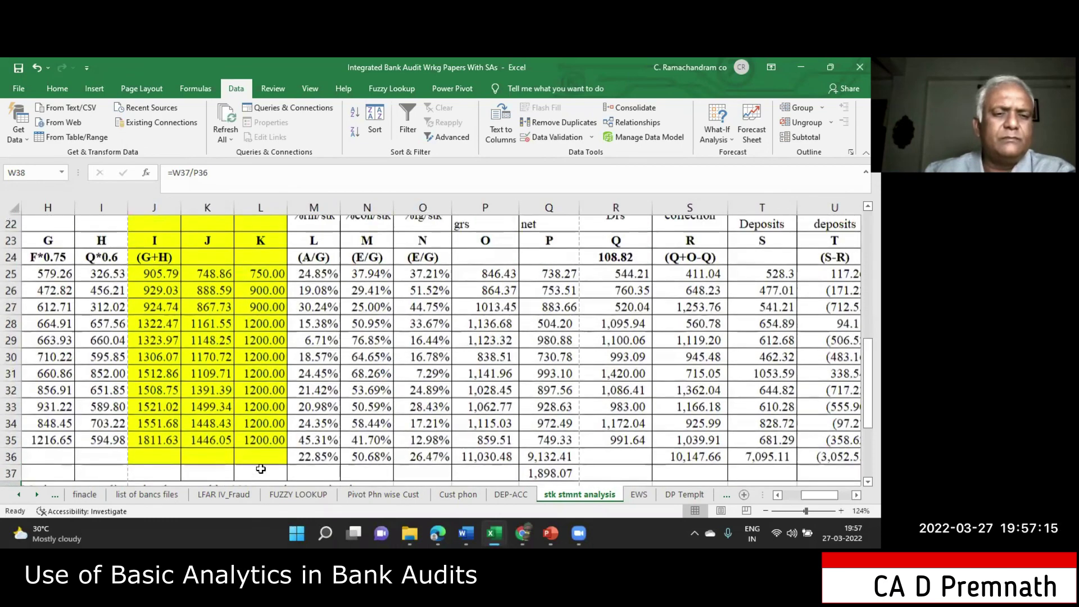
left_click_drag(155, 224, 281, 475)
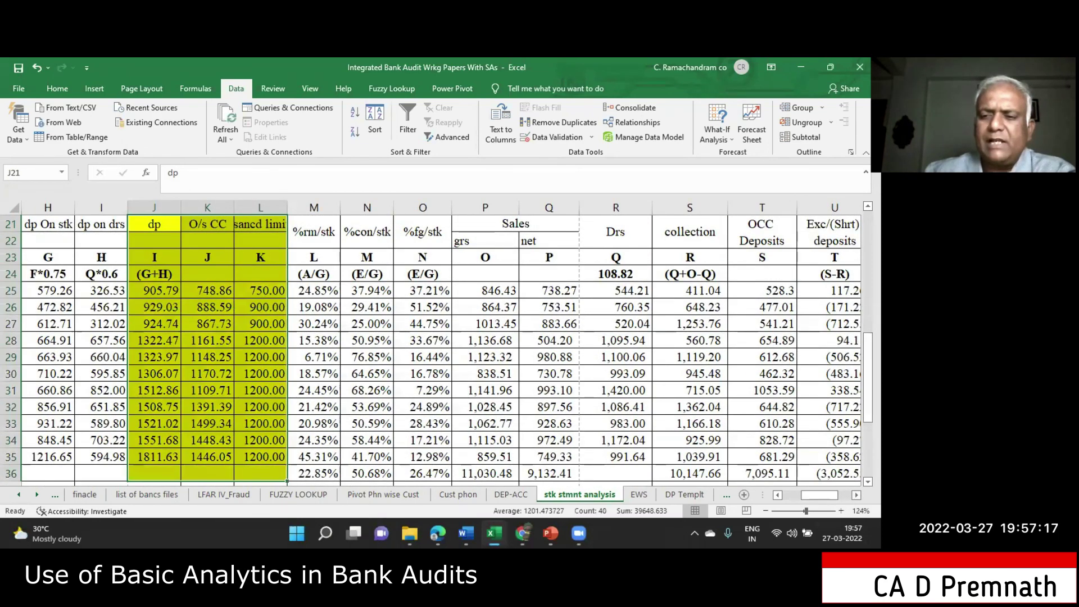
scroll(173, 263, "right", 5)
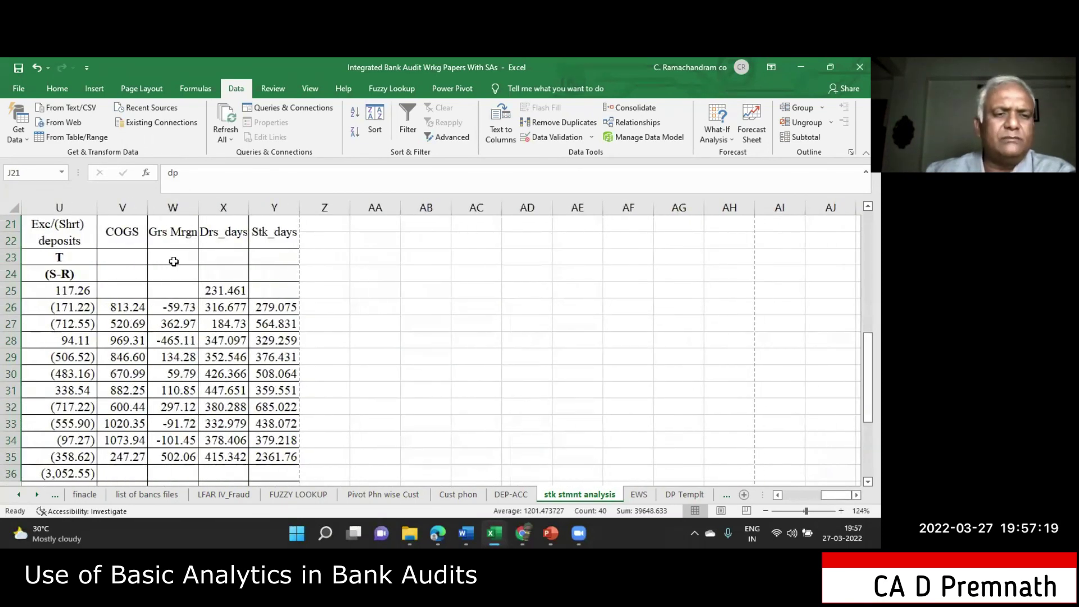
Check the Drs_days and Stk_days formulas and monthly values in rows 26 to 35 of columns X and Y
scroll(187, 429, "down", 1)
scroll(187, 430, "down", 1)
scroll(171, 278, "up", 2)
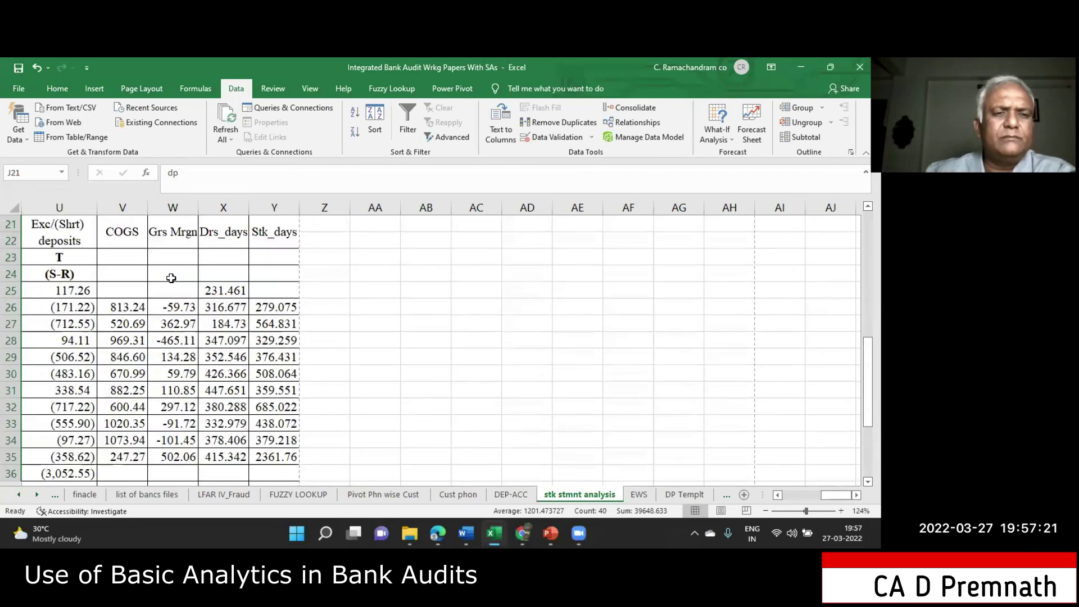
left_click(214, 236)
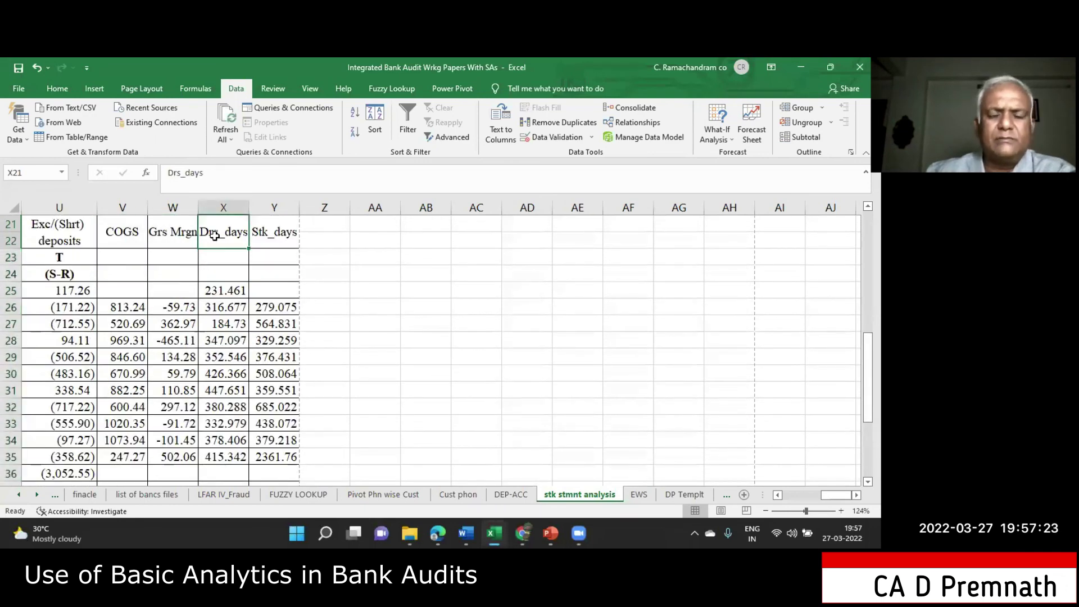
left_click(275, 232)
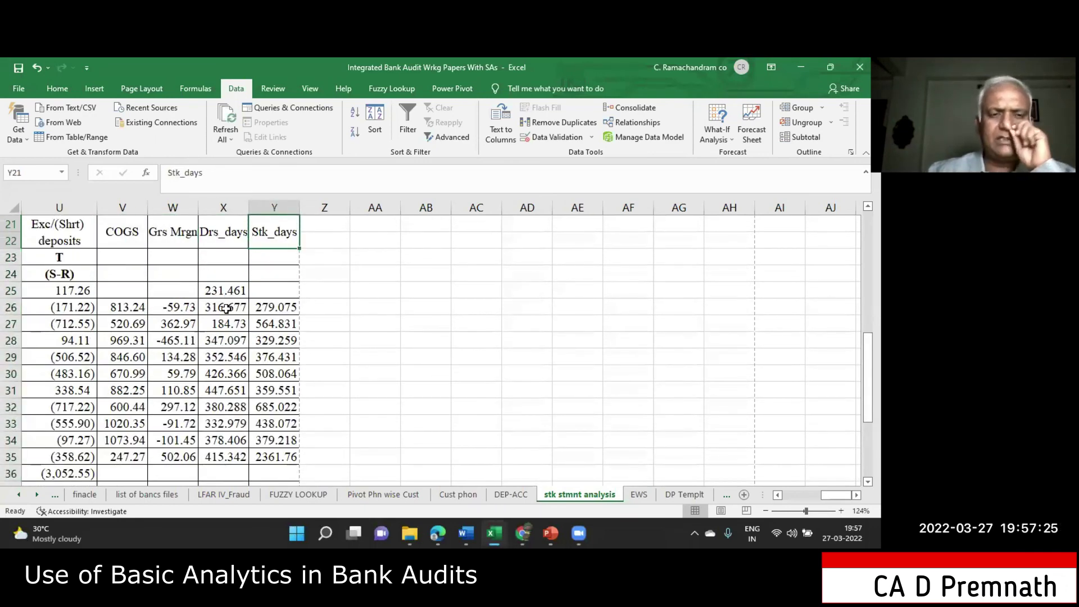
left_click_drag(225, 306, 236, 461)
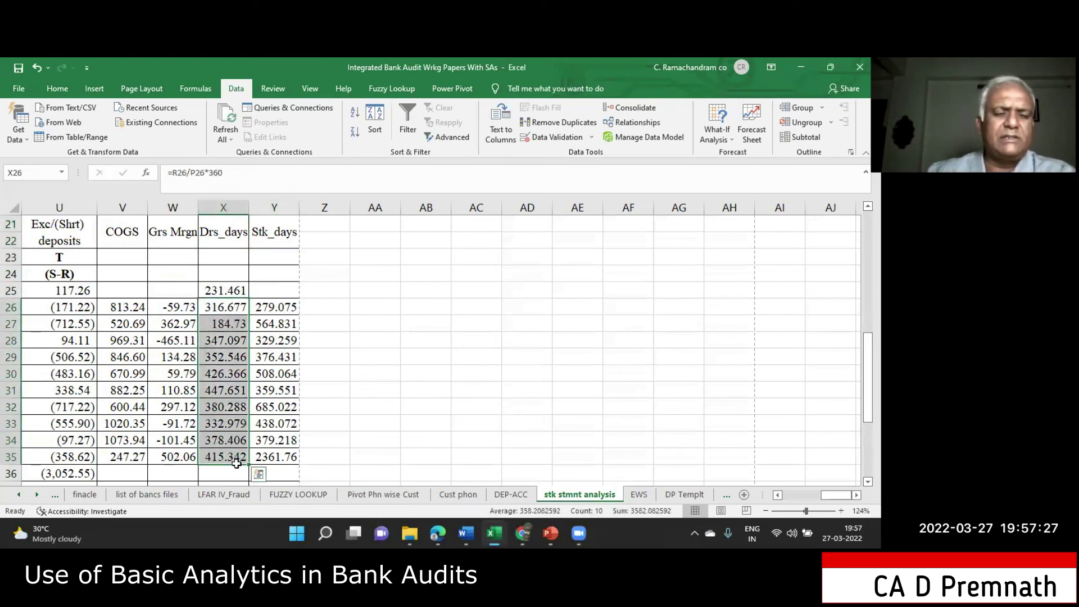
left_click_drag(279, 307, 277, 473)
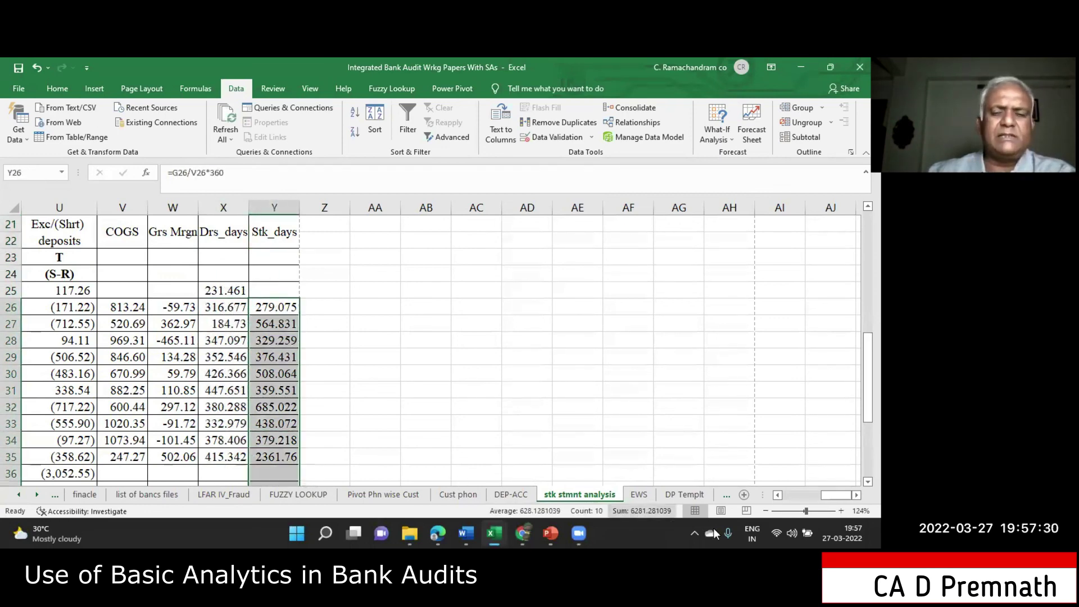
left_click(777, 495)
left_click(777, 494)
left_click(777, 494)
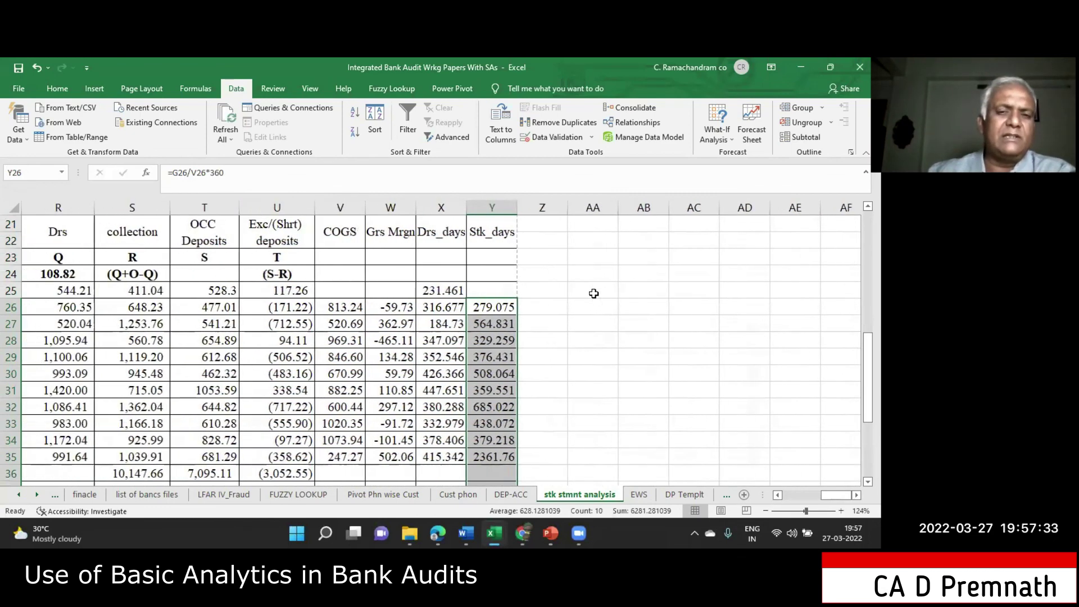
Open the EWS sheet and skim the LFAR early warning signals with their procedures from the start of the list
left_click(639, 494)
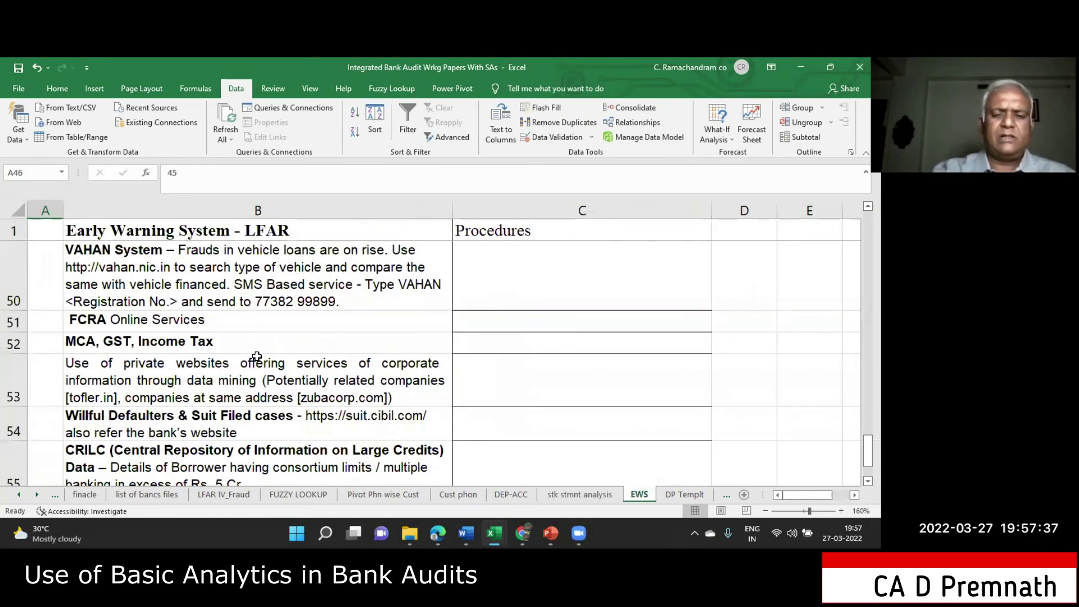
key("ctrl+Home")
scroll(257, 356, "down", 10)
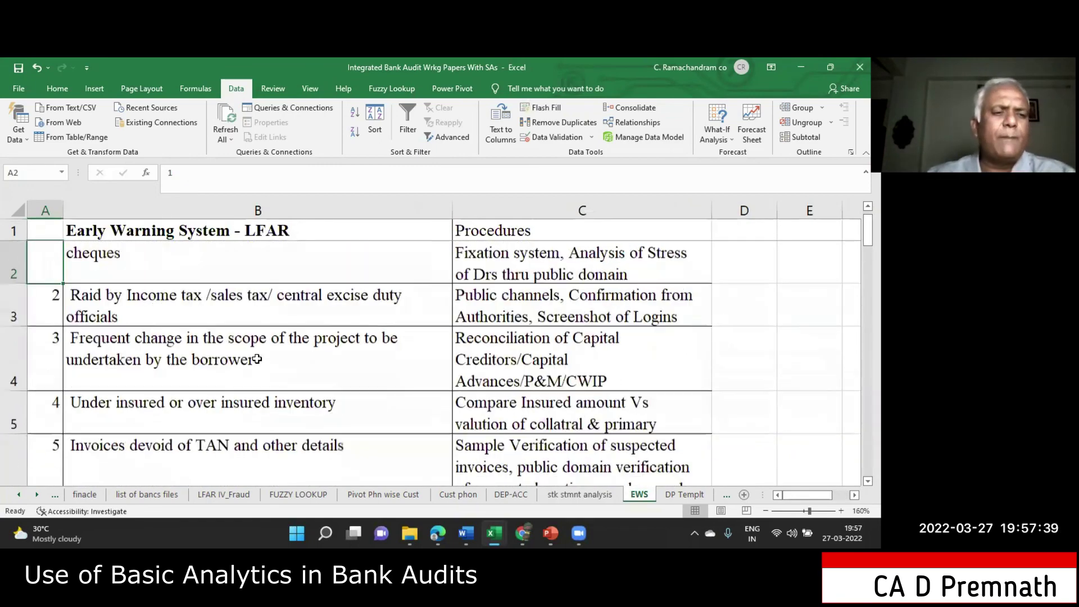
scroll(257, 358, "down", 2)
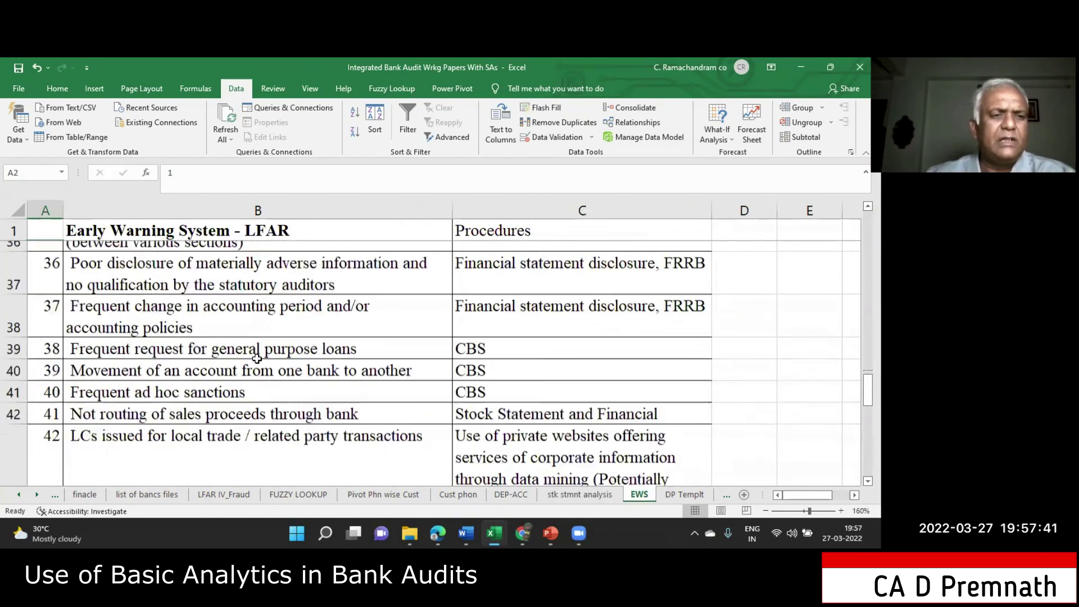
scroll(256, 360, "up", 1)
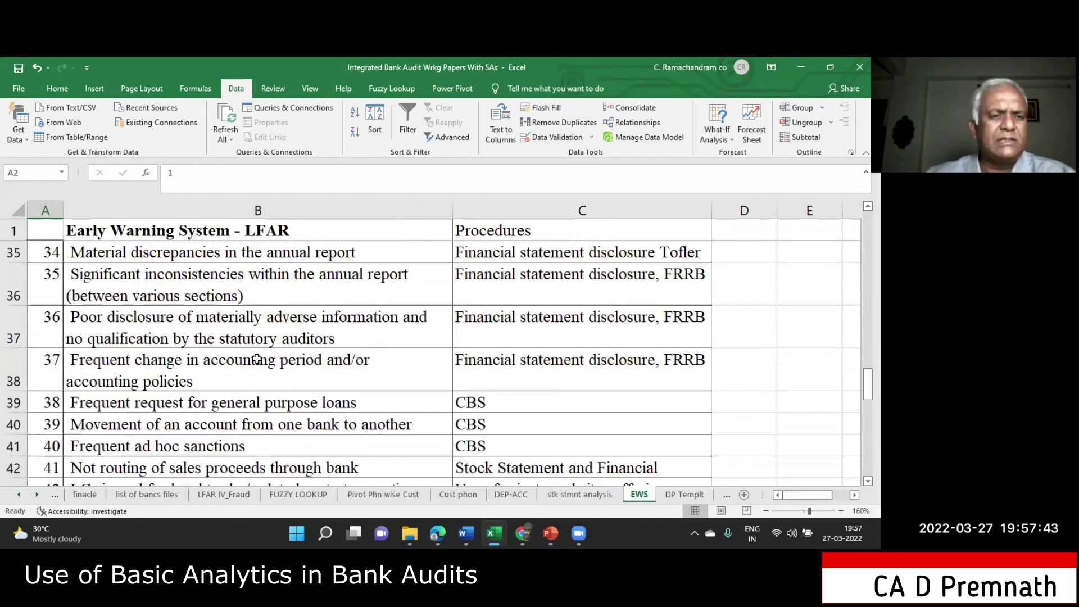
scroll(256, 359, "up", 2)
scroll(257, 359, "up", 3)
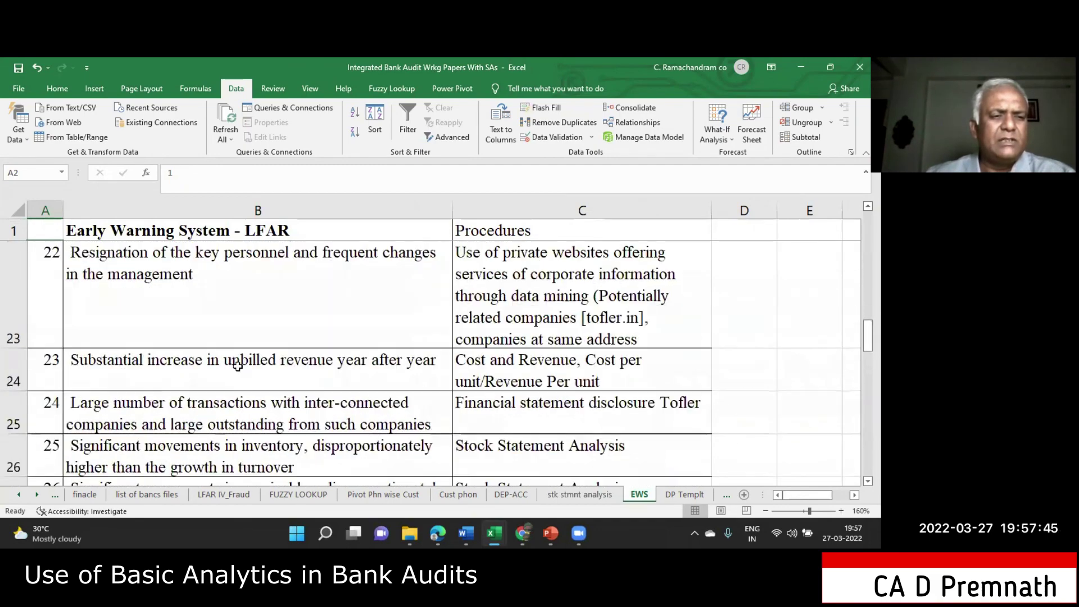
Review the signals tied to stock statement, ratio and cash flow analysis, and select the one on significant inconsistencies within the annual report
scroll(225, 337, "down", 1)
scroll(186, 308, "up", 2)
scroll(162, 266, "down", 3)
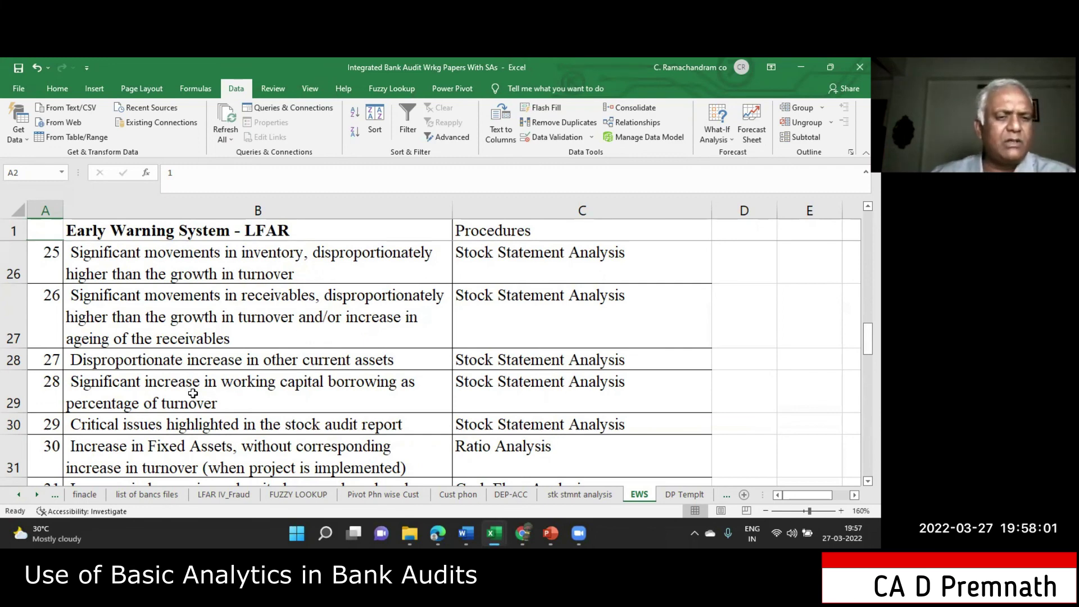
scroll(193, 393, "down", 1)
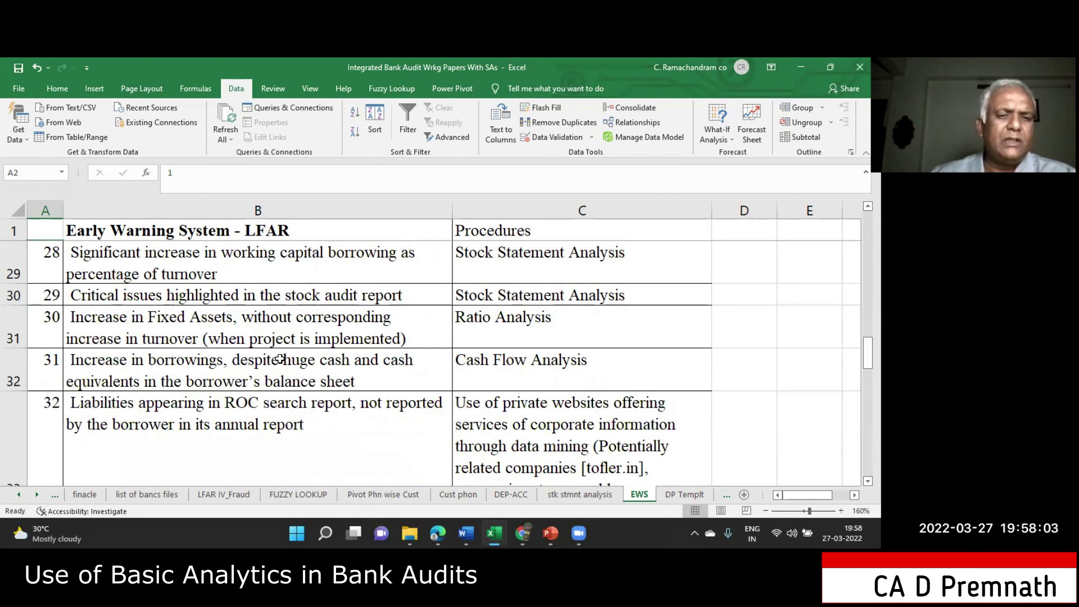
scroll(269, 324, "down", 1)
scroll(270, 324, "down", 4)
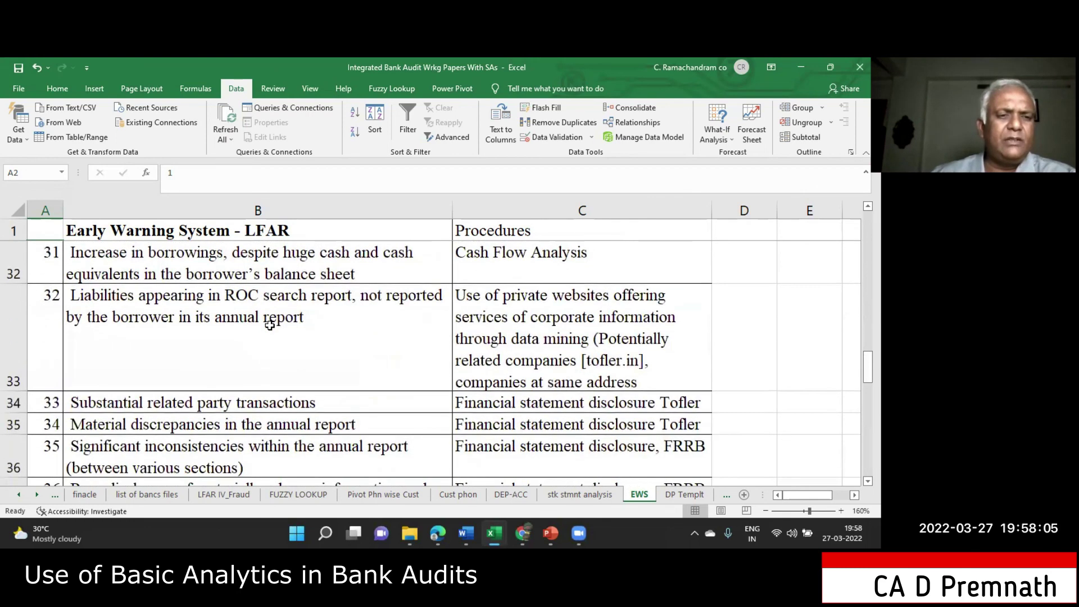
scroll(249, 404, "up", 1)
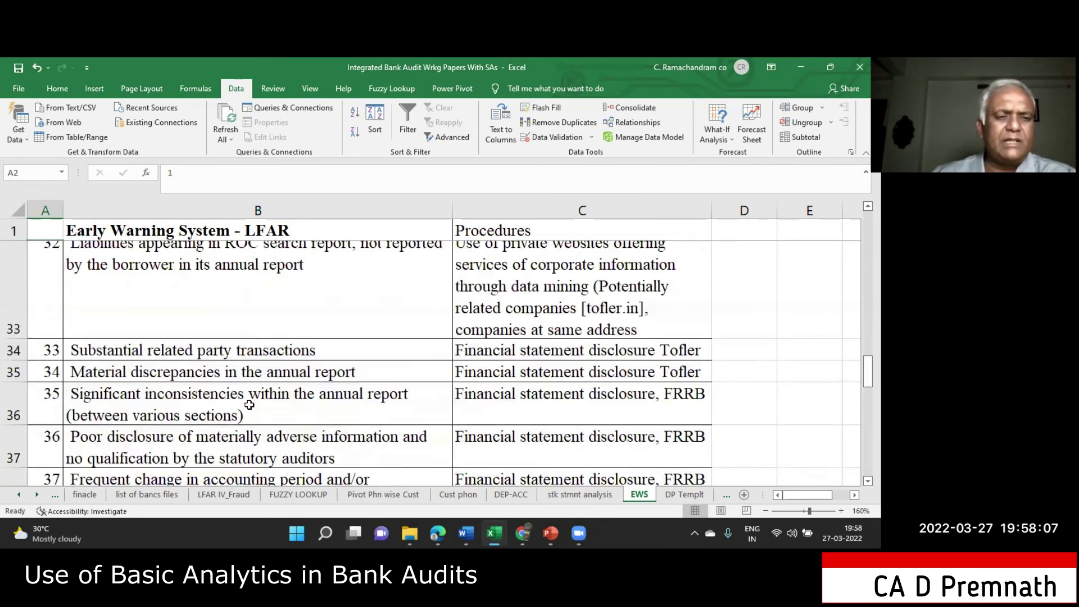
scroll(249, 405, "down", 2)
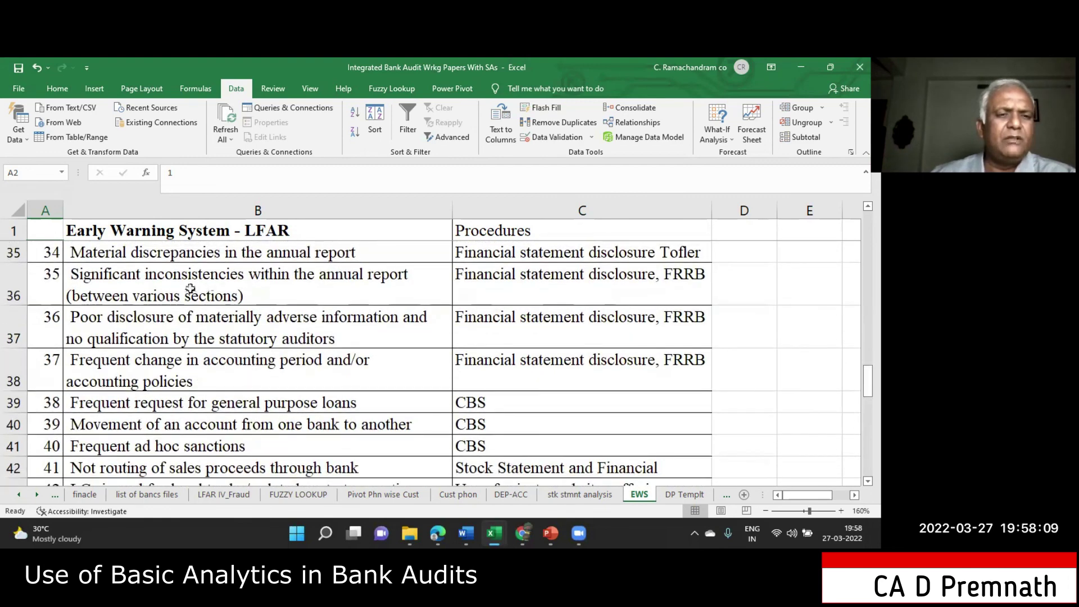
left_click(169, 284)
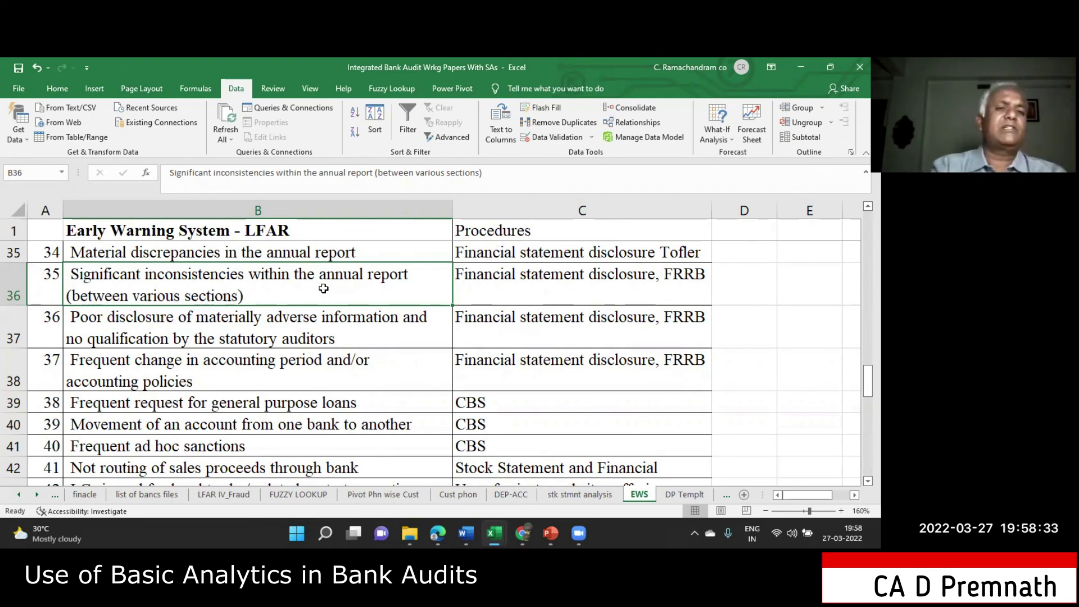
Switch to the running PowerPoint slide show and advance past the customer master and Bank of Baroda slides to Out of order Validation
mouse_move(550, 532)
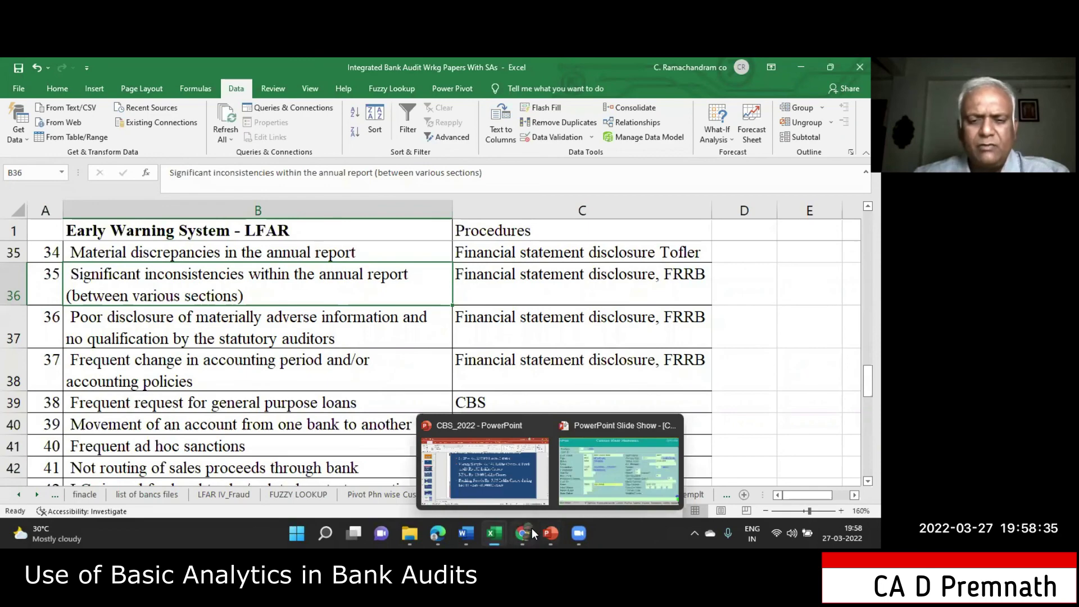
left_click(595, 473)
key("Right")
key("Right")
key("Right")
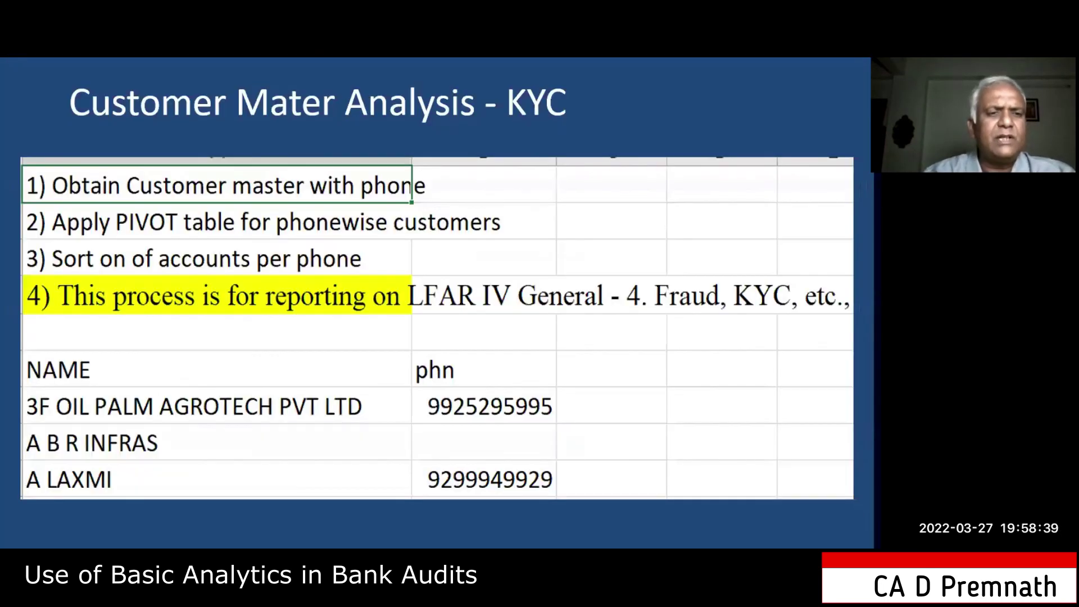
key("Right")
key("Right")
key("Right")
key("Right")
key("Right")
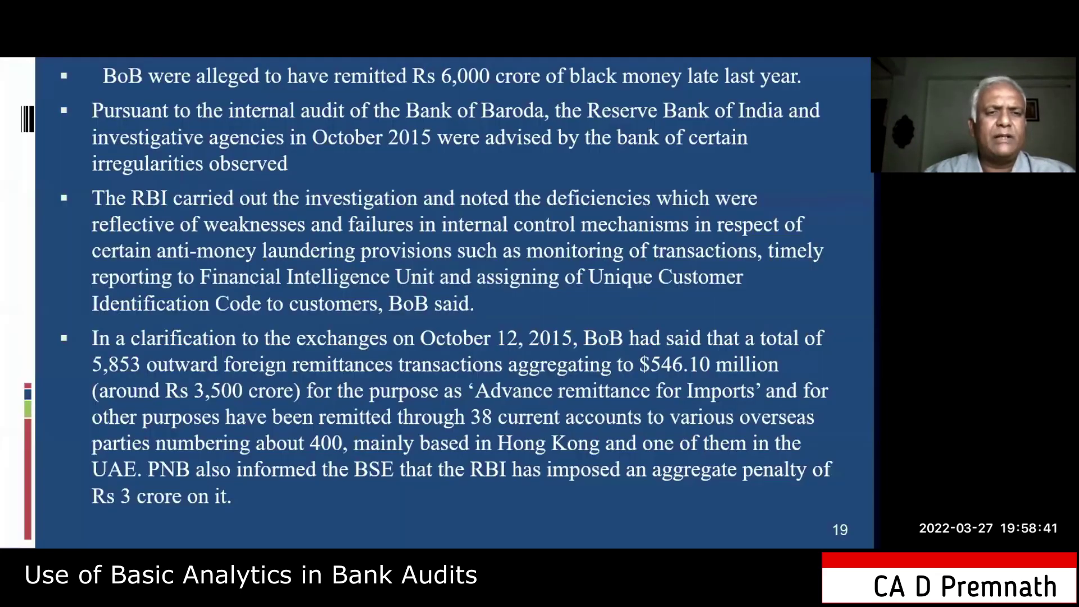
key("Right")
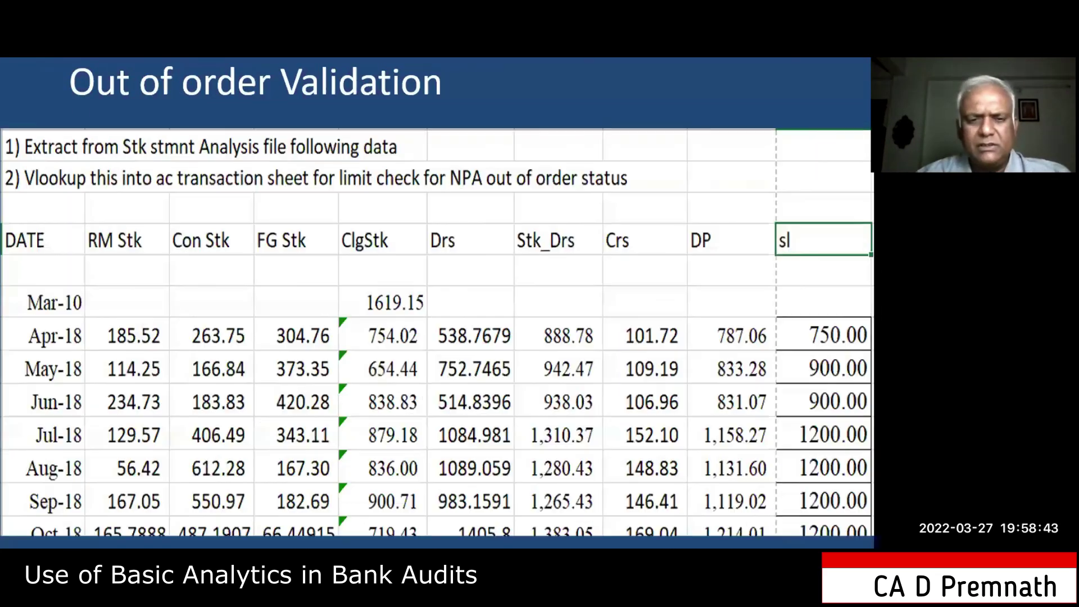
Go back to the Fraudulent financial reporting slides and review the tables of fraud risks by accounting standard and by issue
key("Left")
key("Left")
key("Left")
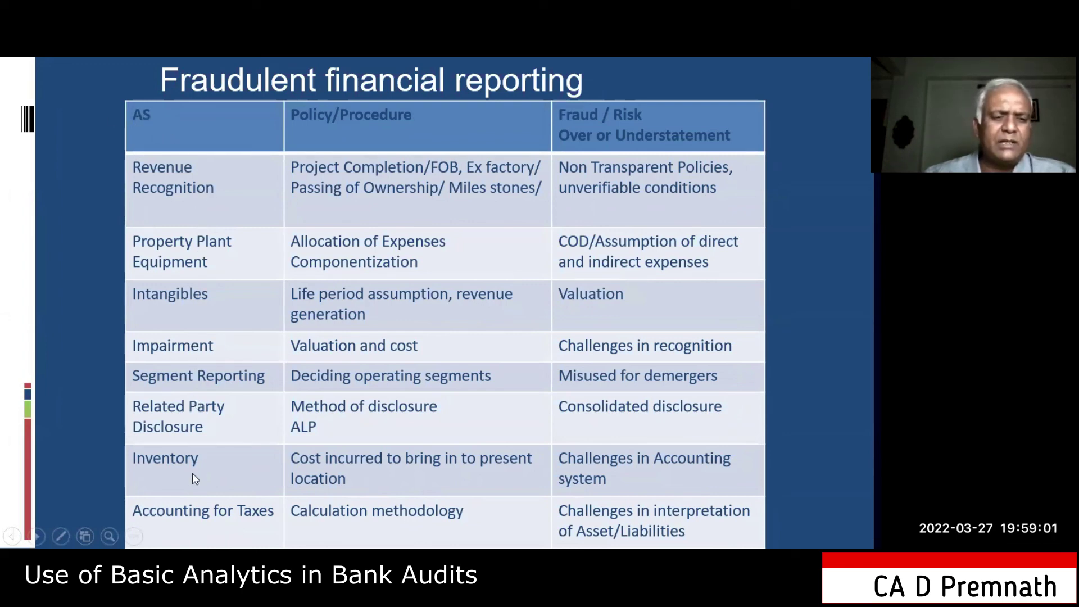
left_click(197, 497)
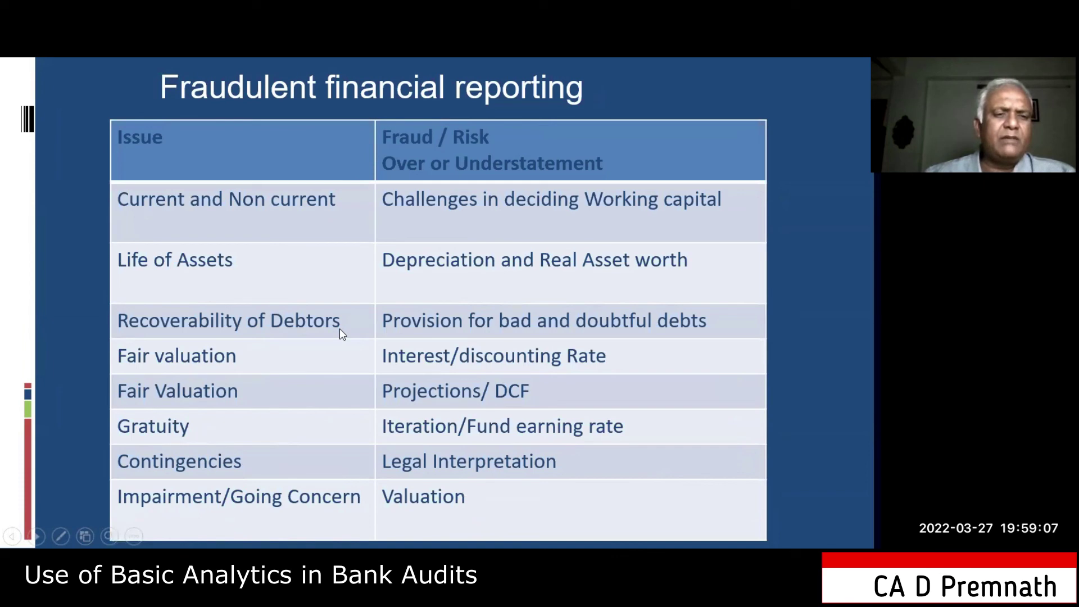
left_click(397, 326)
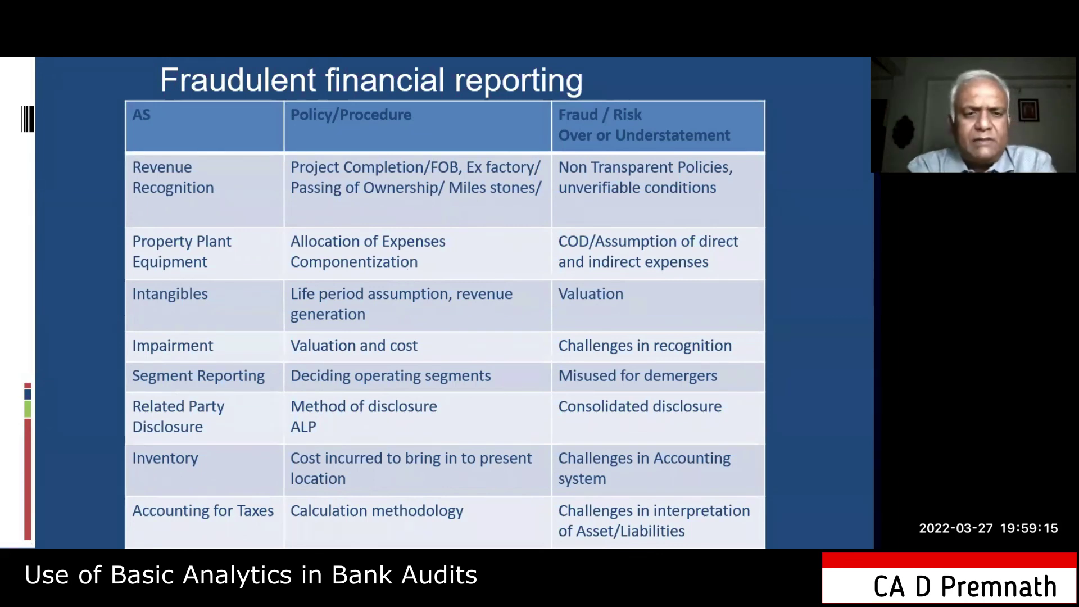
Return to the EWS sheet in Excel and review signals 37 to 45 and the external data sources for validating them
key("alt+Tab")
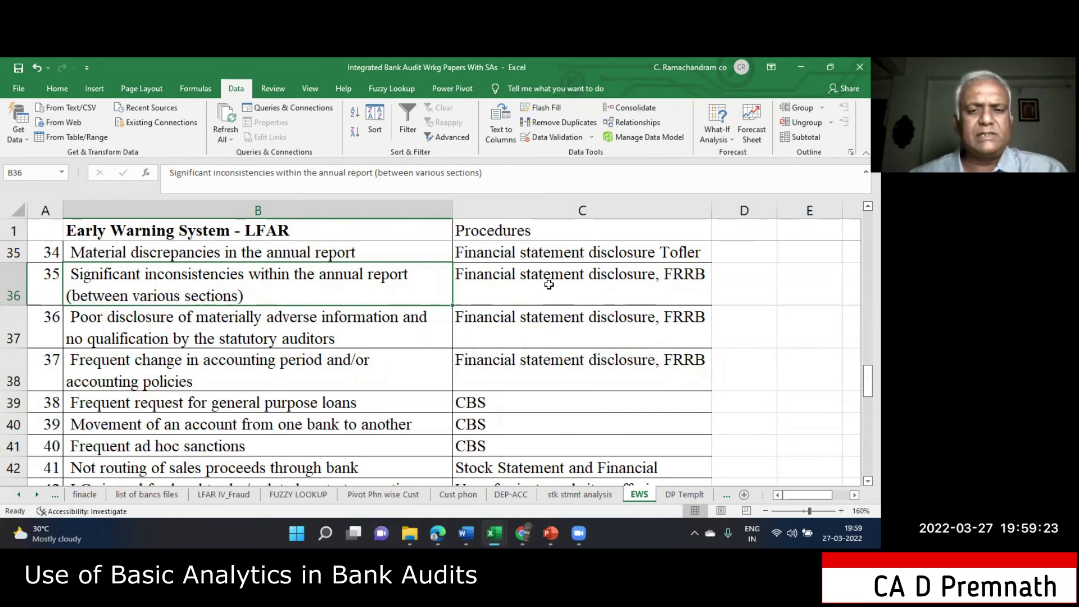
scroll(548, 285, "down", 1)
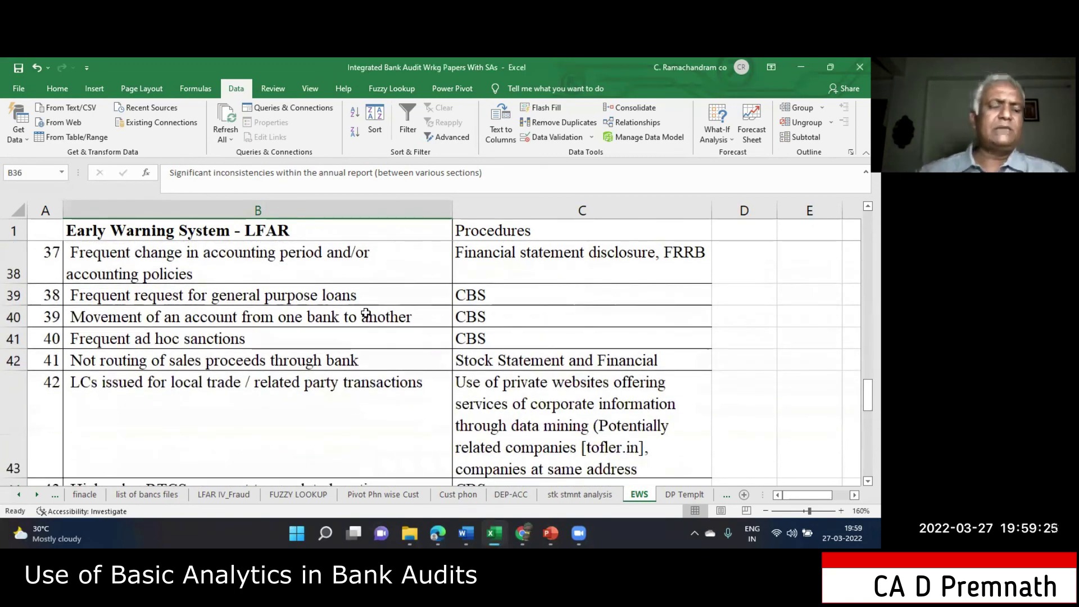
scroll(365, 313, "down", 3)
scroll(365, 313, "up", 1)
scroll(365, 313, "down", 1)
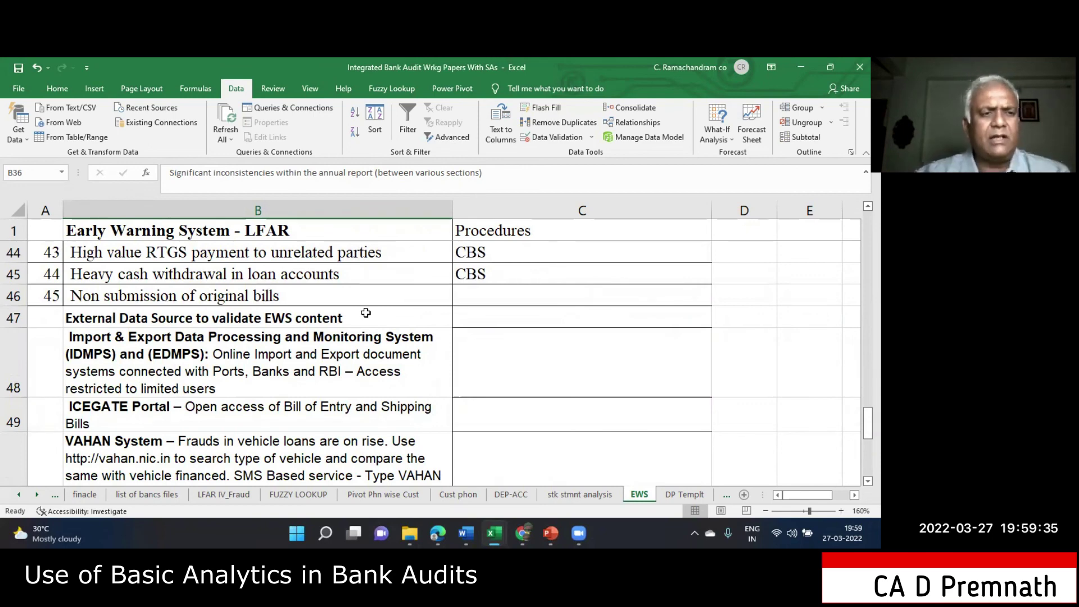
Go to the first early warning signal on payment defaults and select its procedures in cell C2
key("ctrl+Up")
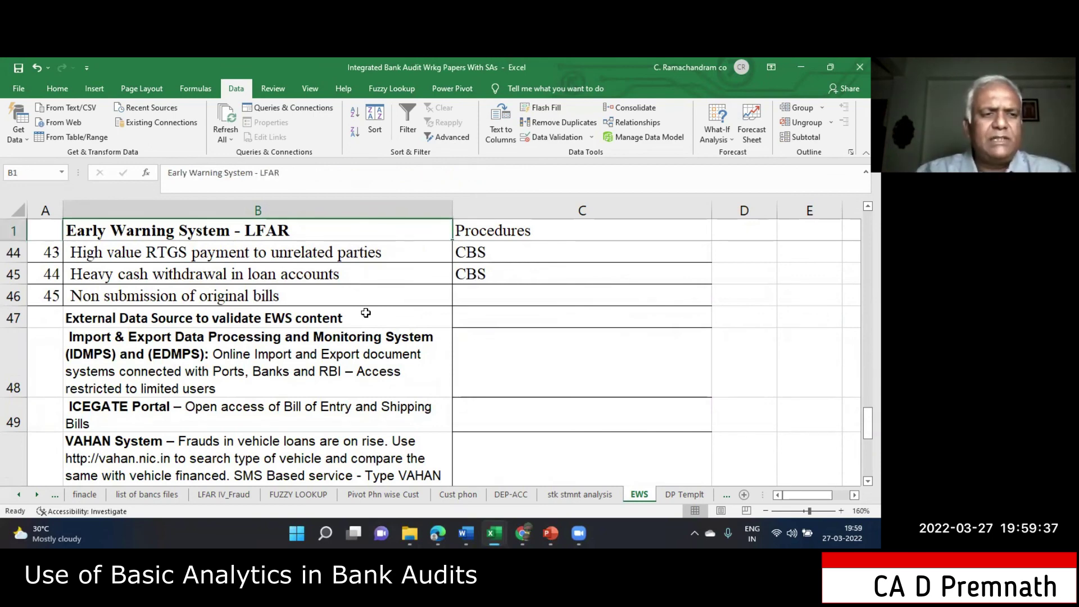
key("Down")
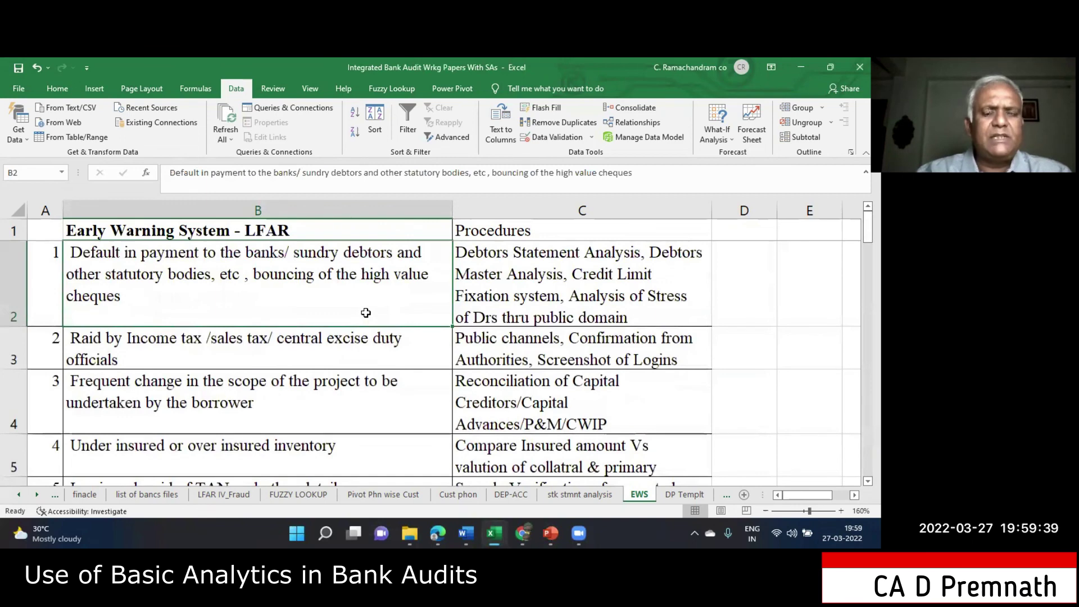
key("Right")
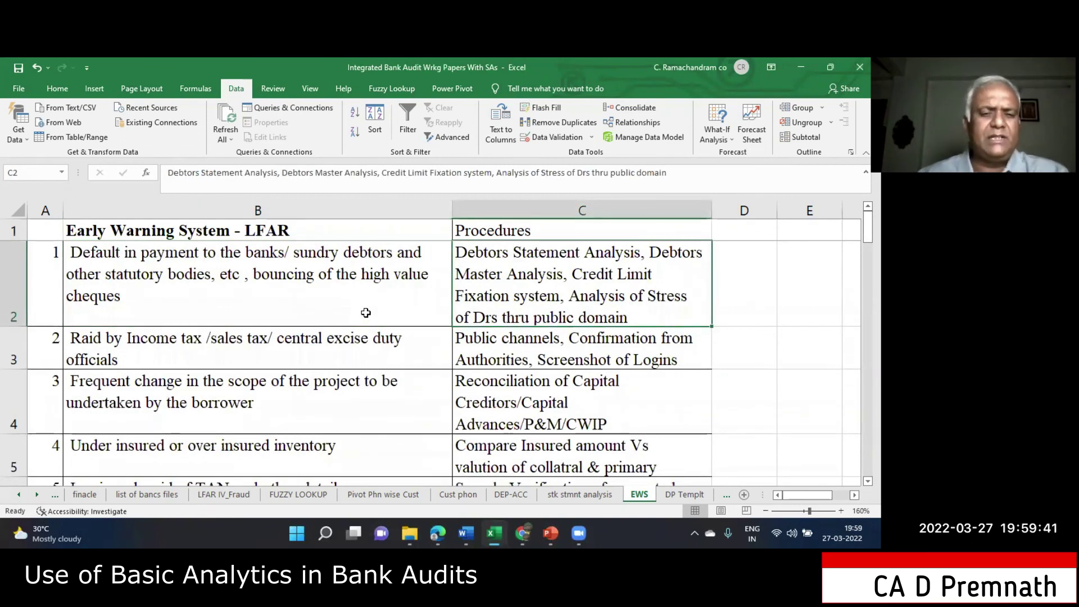
Switch to Edge and view the Early Warning Framework clause in LFAR2021.pdf
left_click(441, 533)
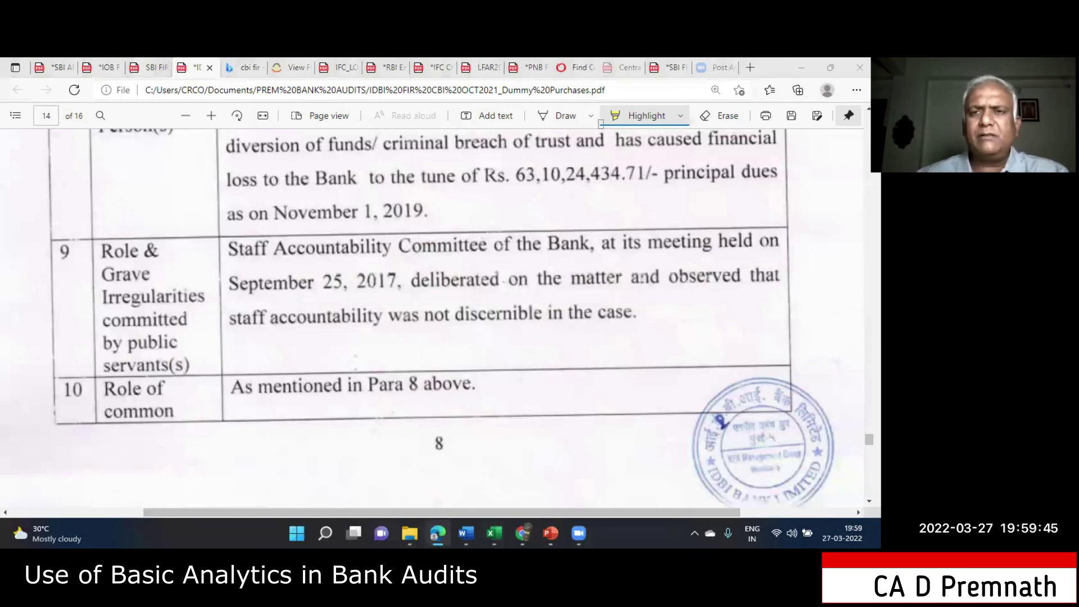
left_click(462, 70)
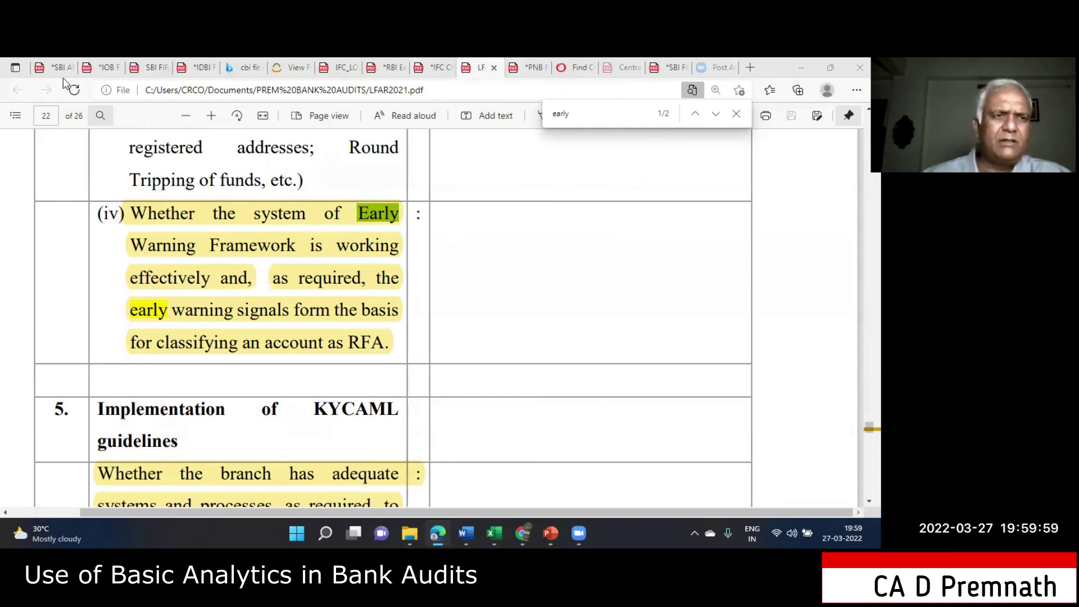
Select the audit procedures and sufficient, appropriate audit evidence phrases in the SBI annual report's auditor duties, and return to LFAR2021.pdf
key("ctrl+1")
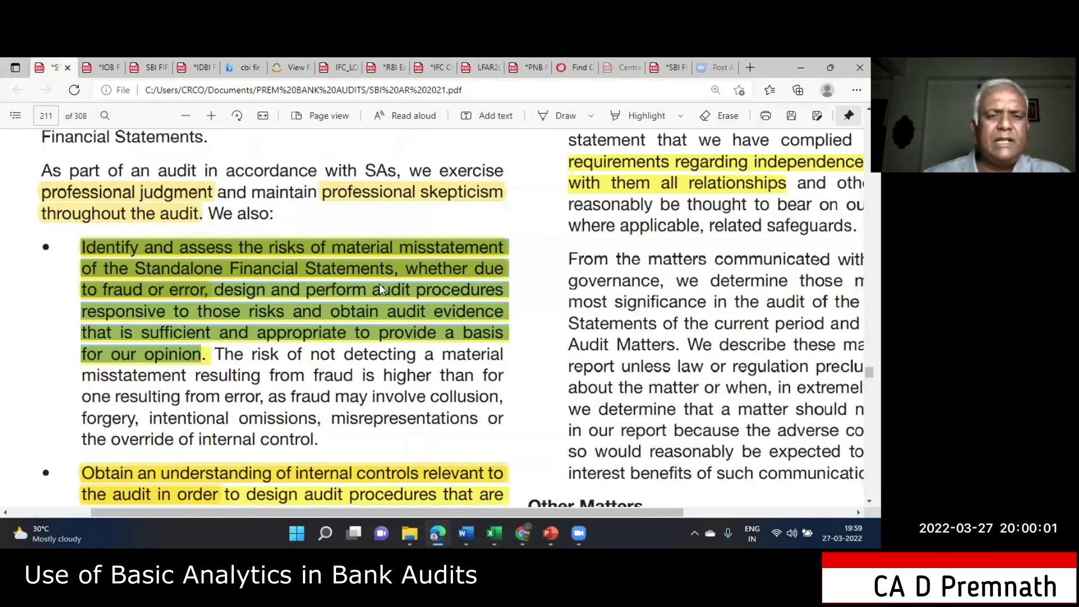
left_click(381, 284)
left_click_drag(306, 292, 502, 303)
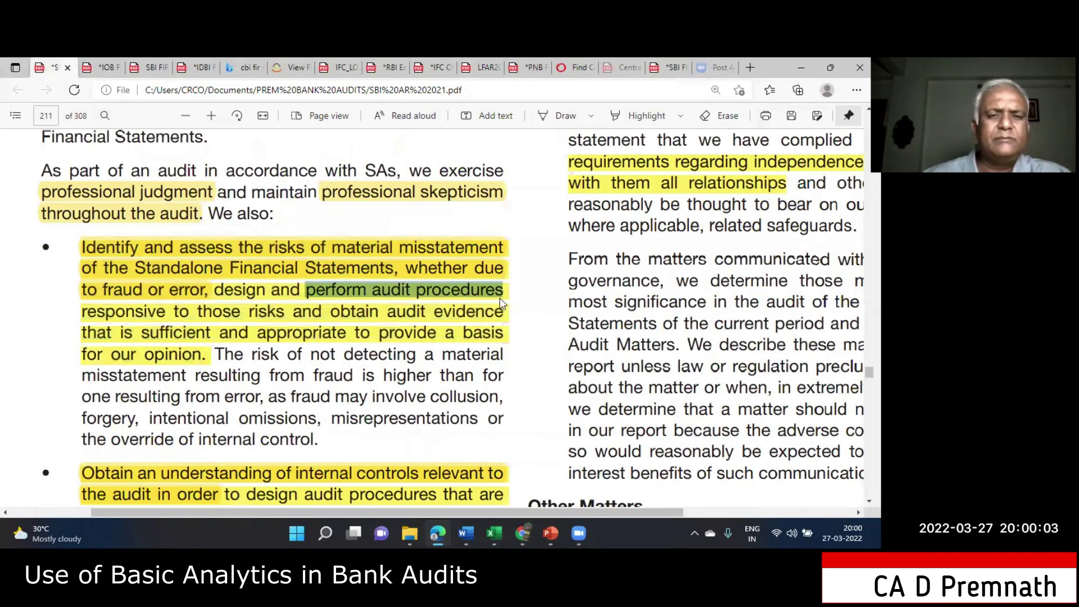
left_click_drag(332, 312, 348, 340)
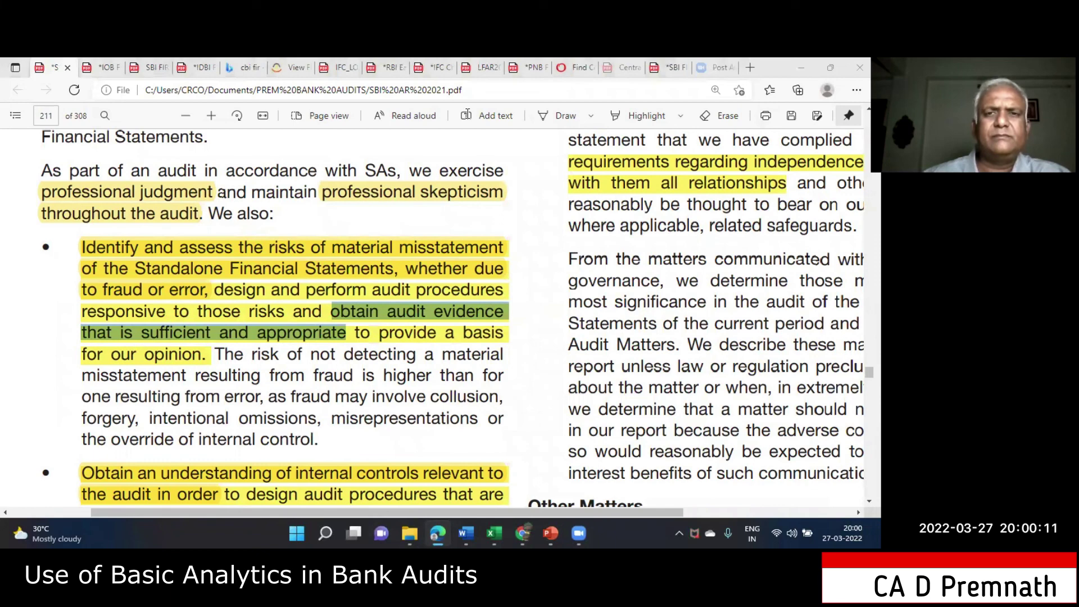
left_click(485, 69)
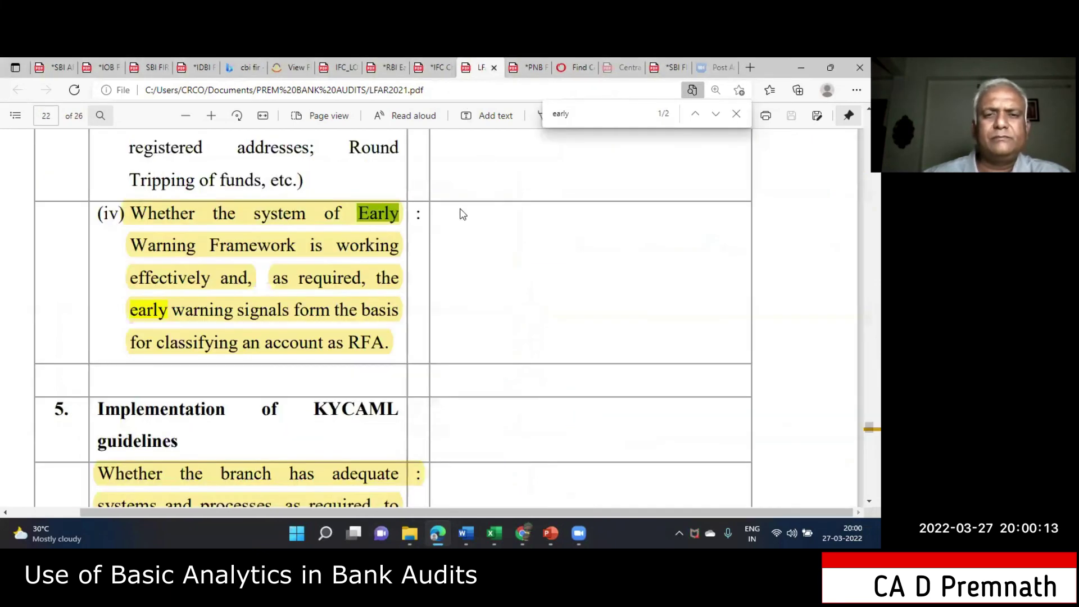